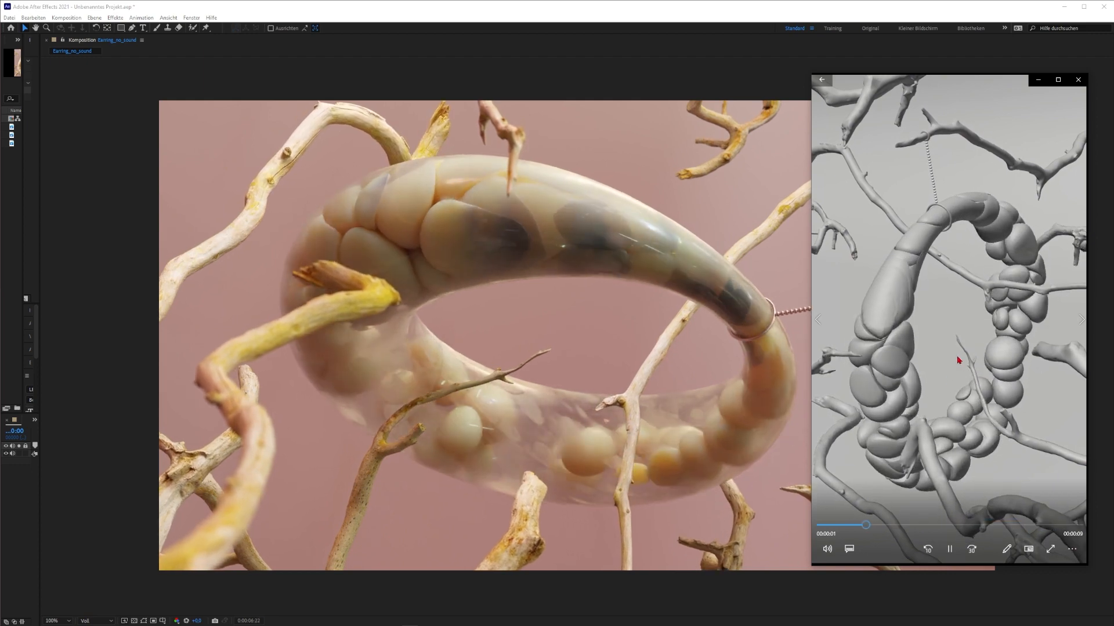
- Play and pause the Earring_no_sound_preview video at several points to examine how the spheres move through the ring
left_click(949, 550)
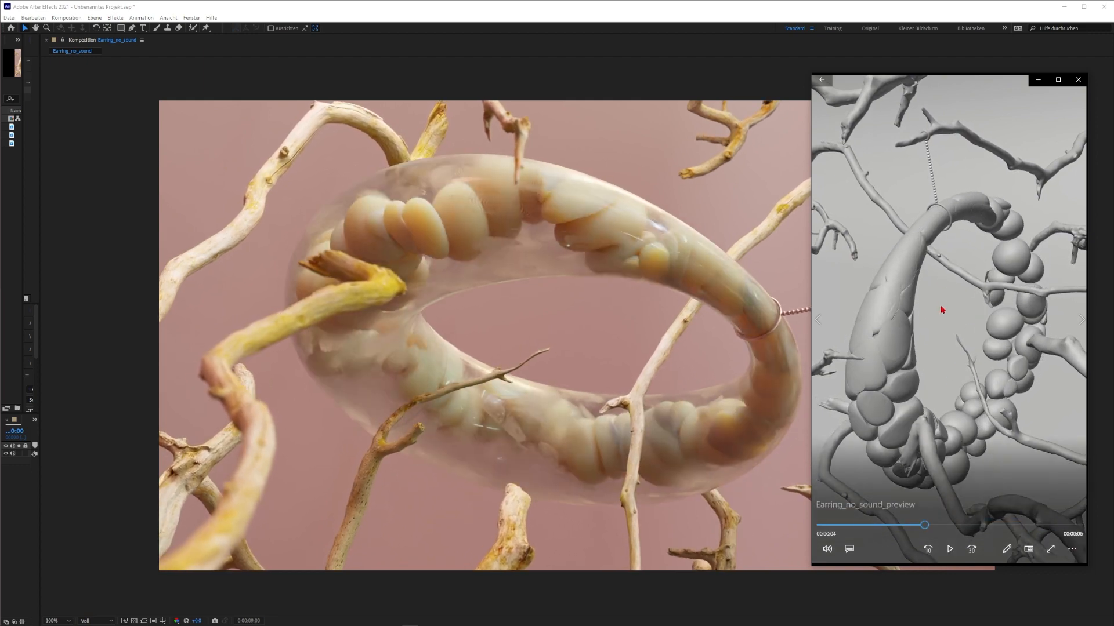
left_click(861, 525)
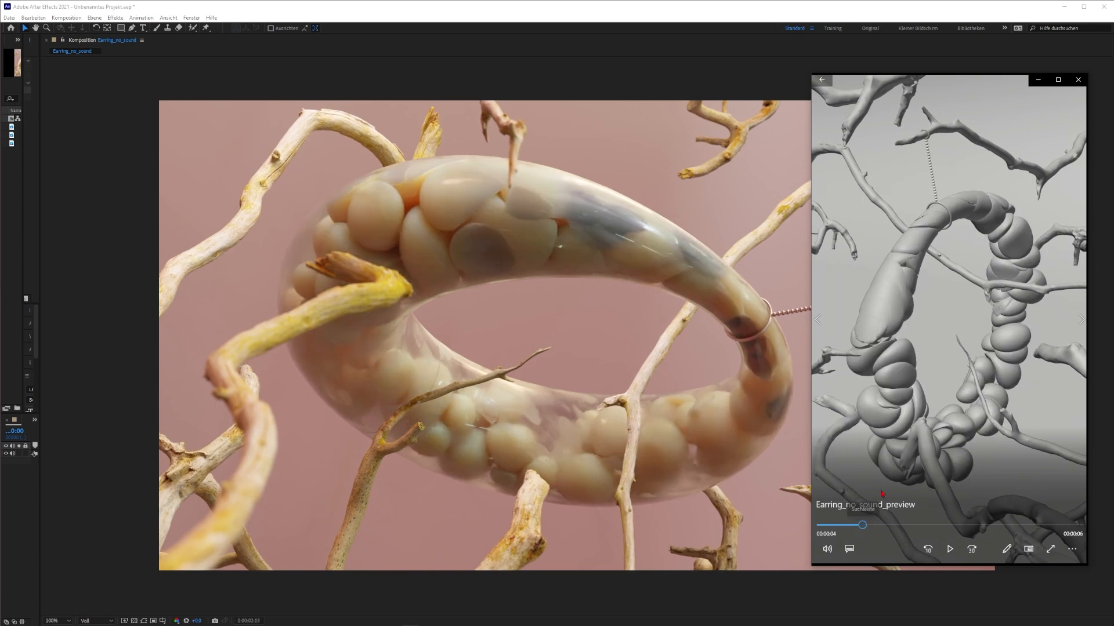
left_click(950, 549)
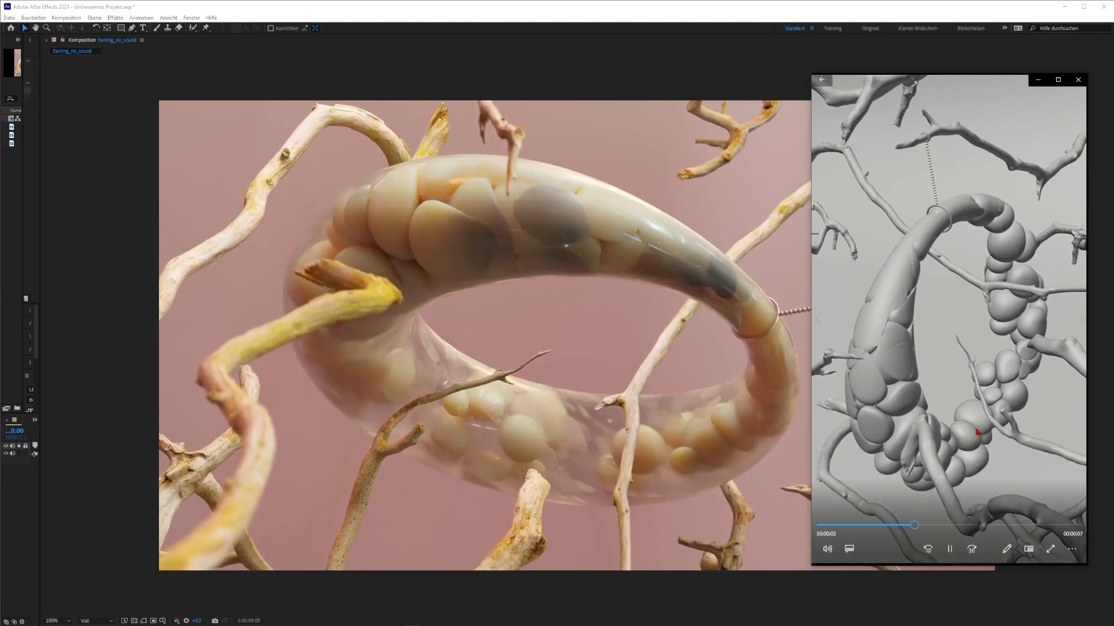
left_click(951, 550)
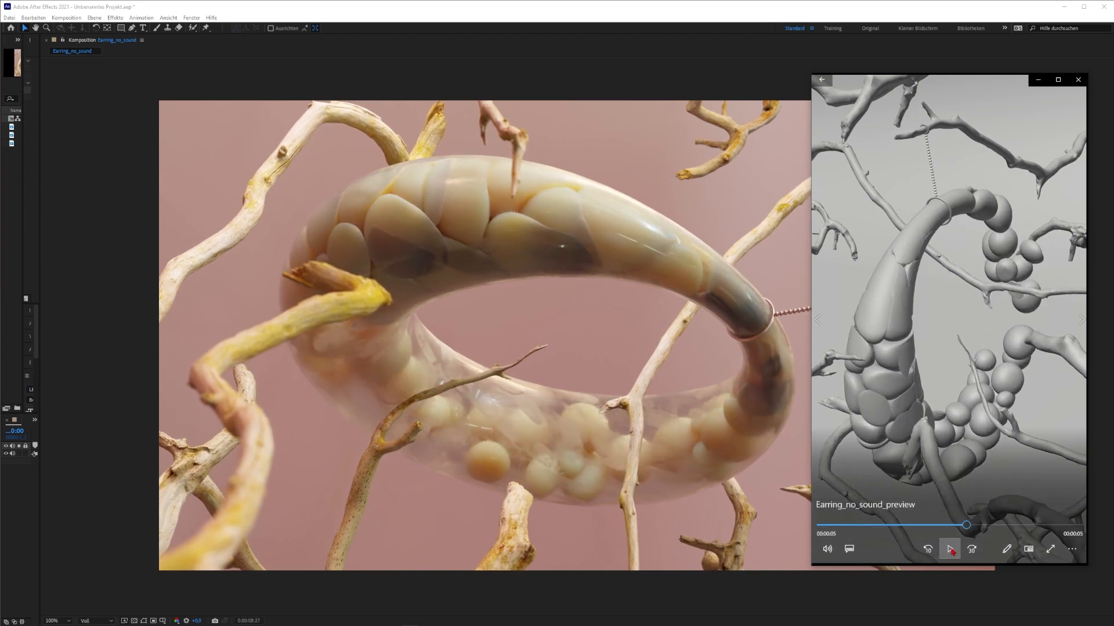
left_click(952, 551)
left_click(951, 550)
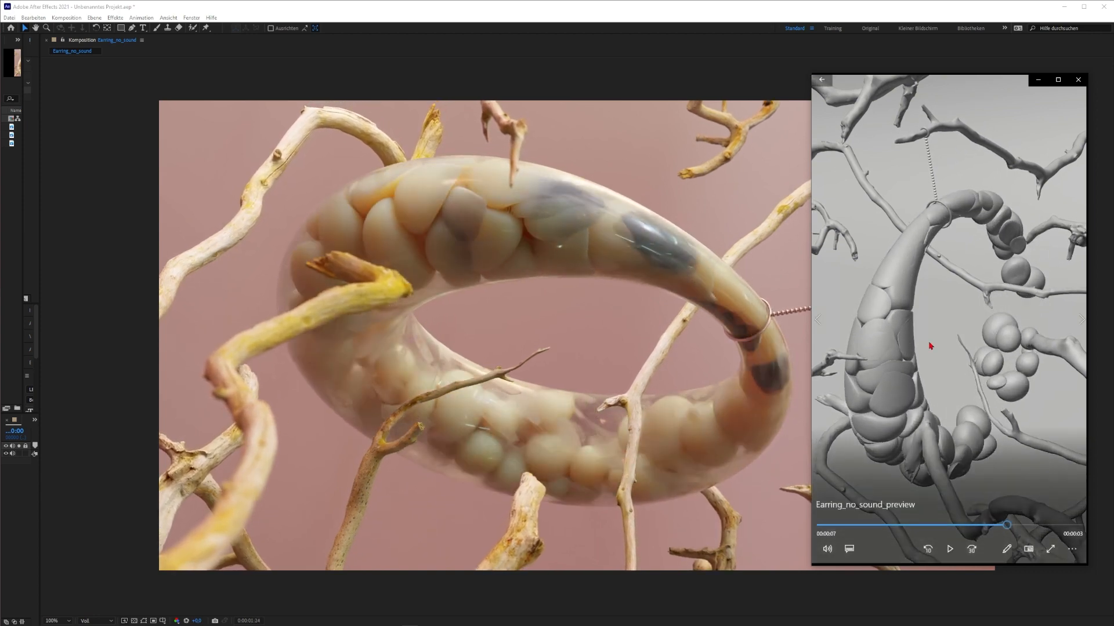
left_click(951, 550)
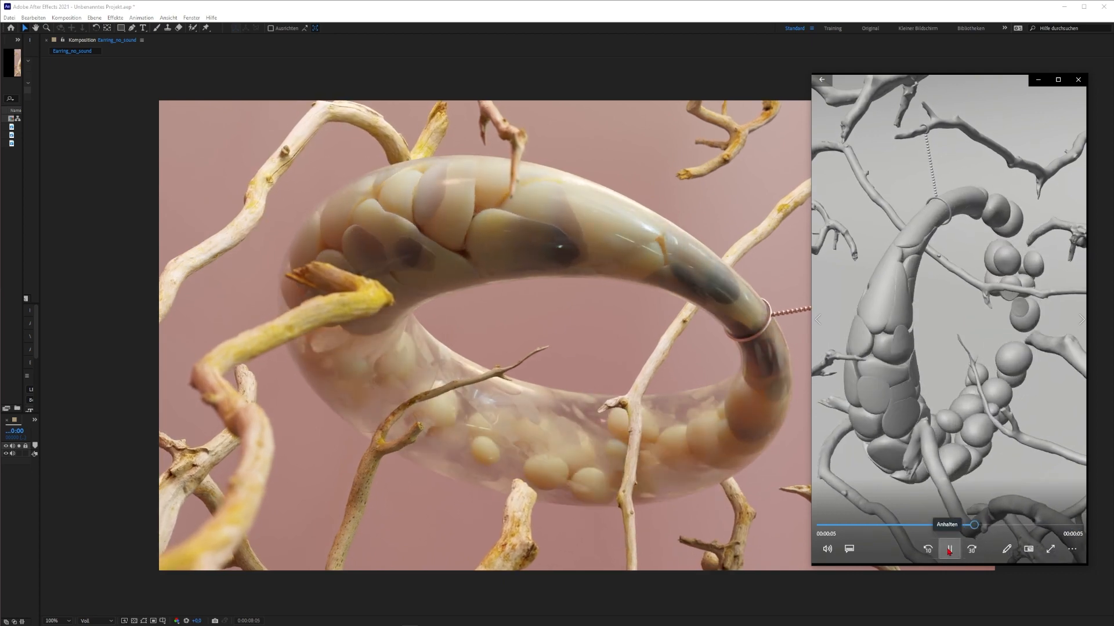
left_click(948, 550)
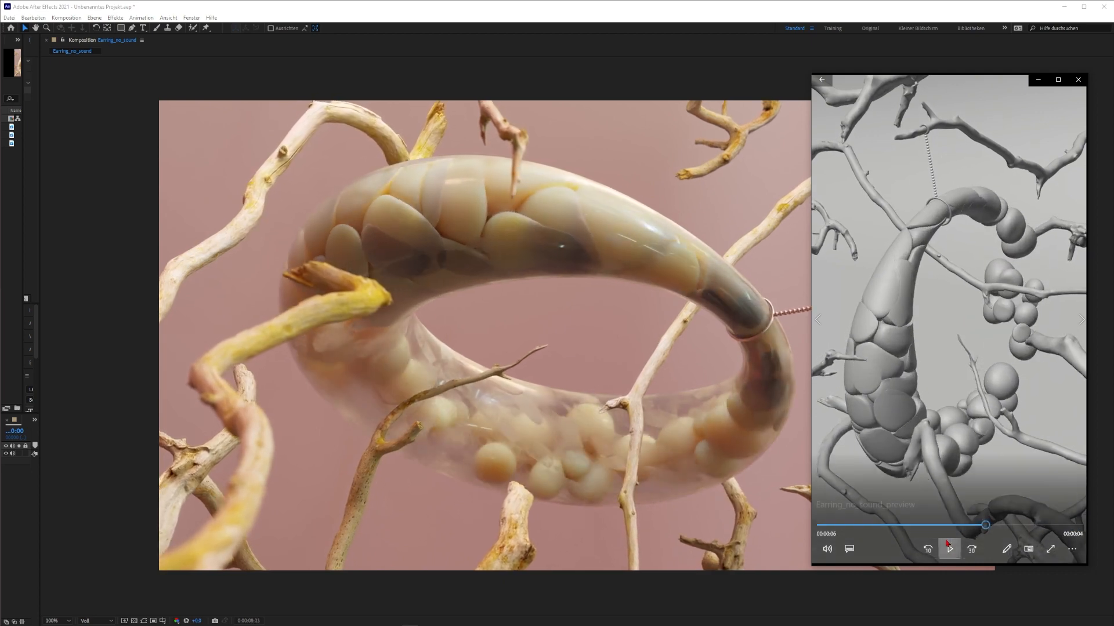
mouse_move(968, 82)
left_mouse_down()
mouse_move(955, 89)
mouse_move(980, 87)
left_mouse_up()
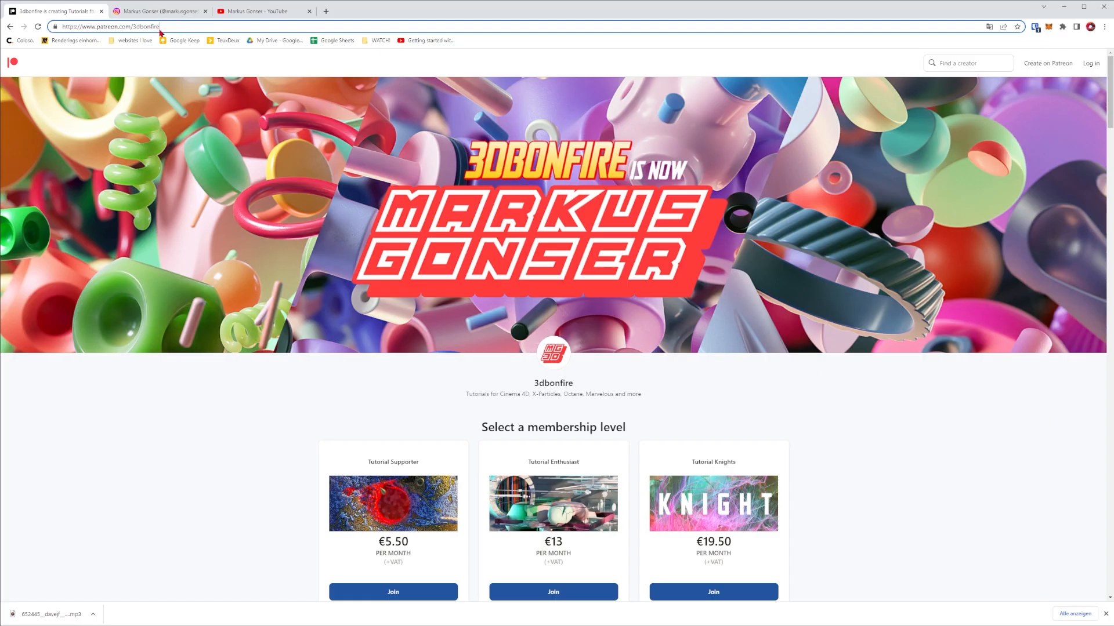
- Look through the open Patreon, YouTube and Instagram profile pages and minimize the browser
left_click_drag(160, 31, 134, 35)
left_click(268, 13)
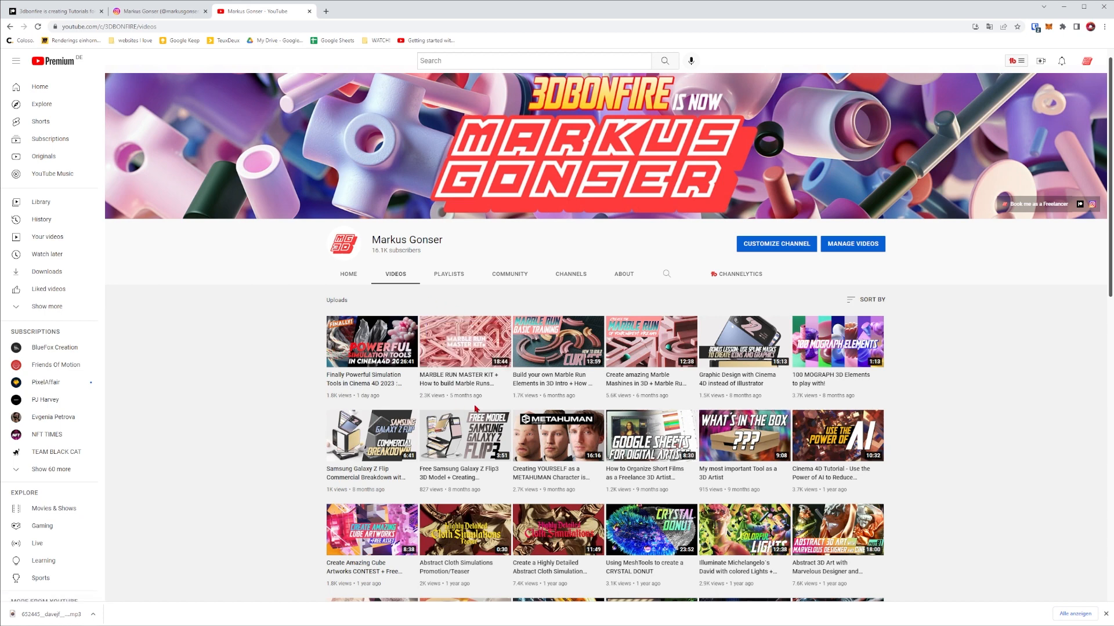
key("ctrl+shift+Tab")
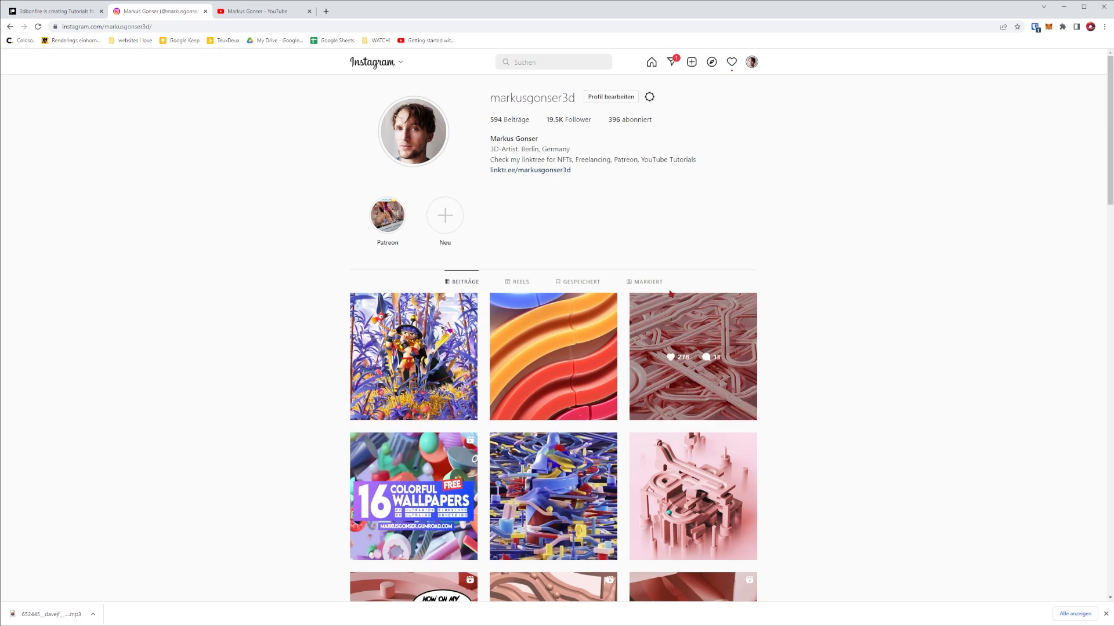
left_click(134, 26)
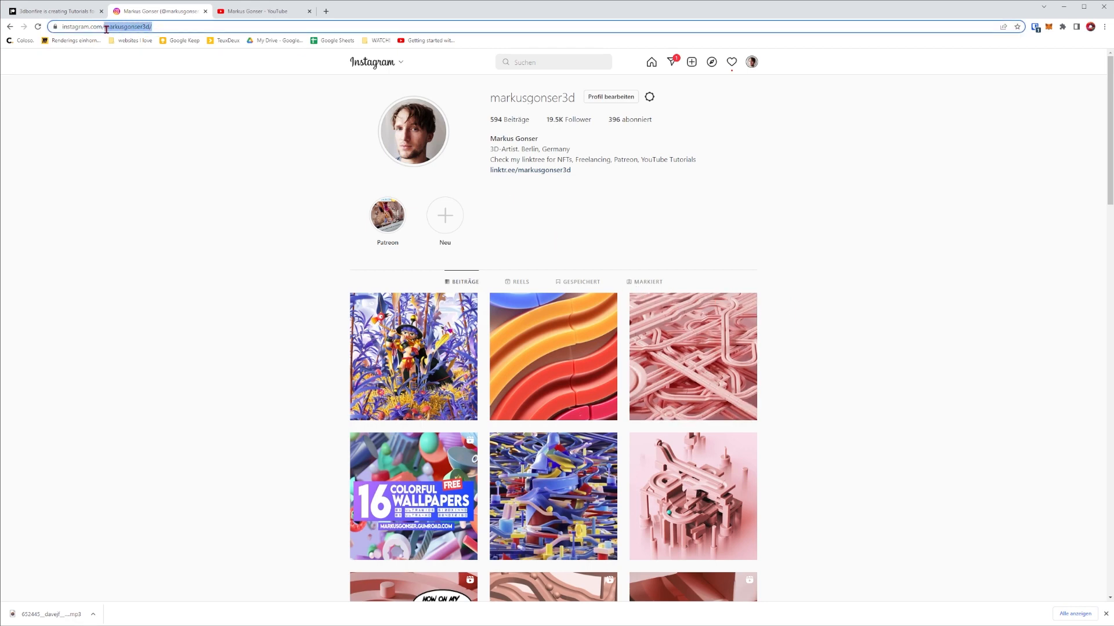
left_click(572, 97)
left_click_drag(572, 97, 489, 97)
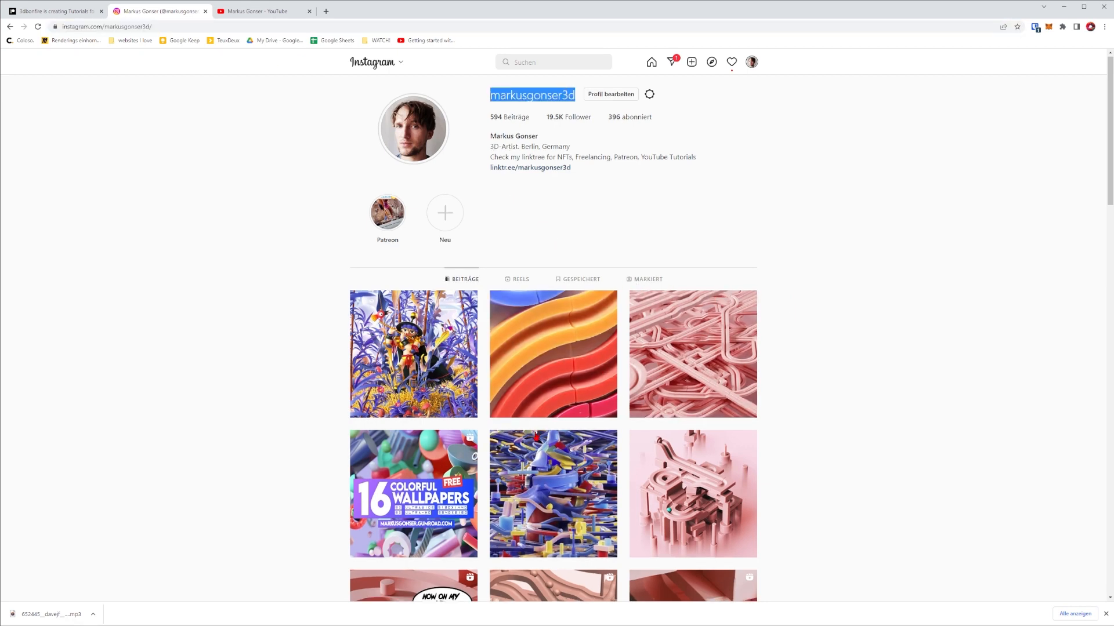
scroll(548, 375, "down", 5)
scroll(597, 412, "down", 1)
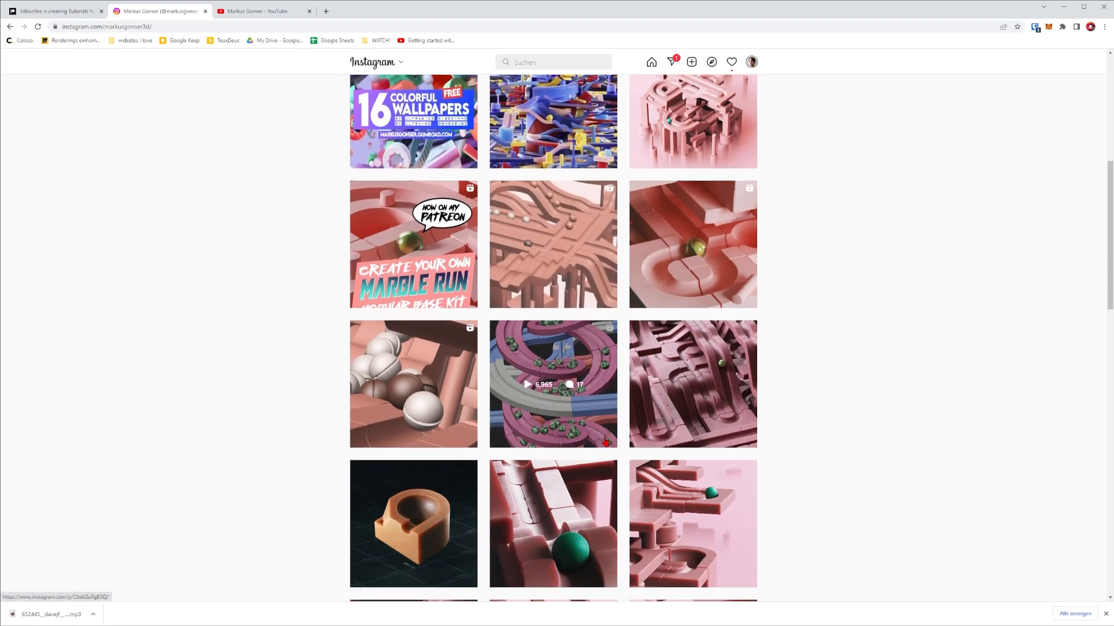
scroll(605, 442, "up", 7)
scroll(725, 377, "down", 6)
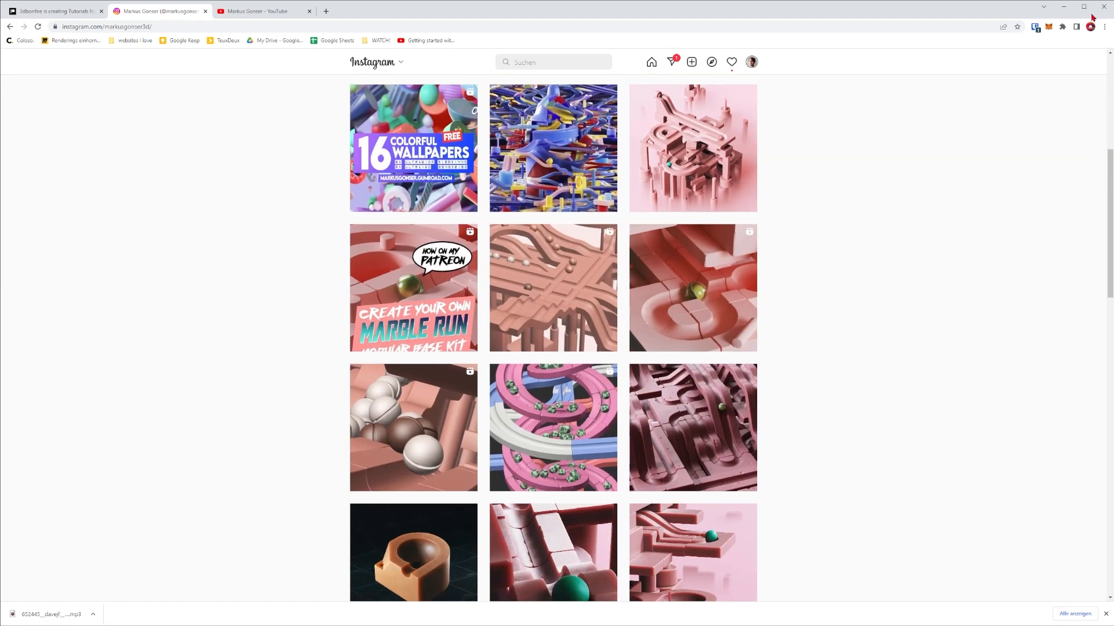
left_click(1064, 6)
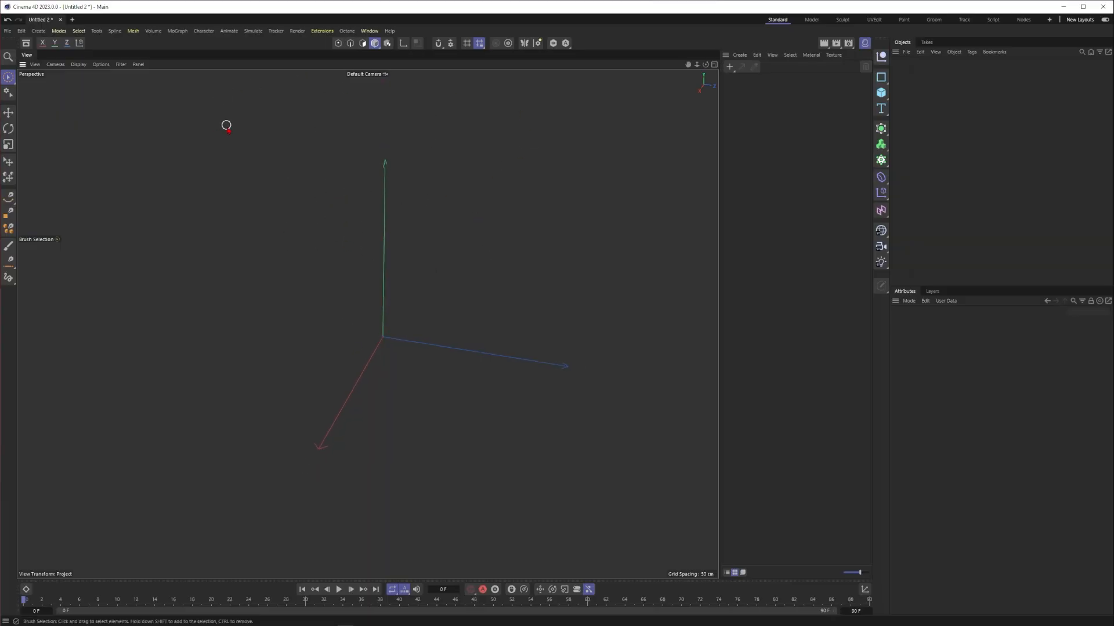
- Show the grid in the perspective view and hide it again
left_click(121, 65)
left_click(139, 125)
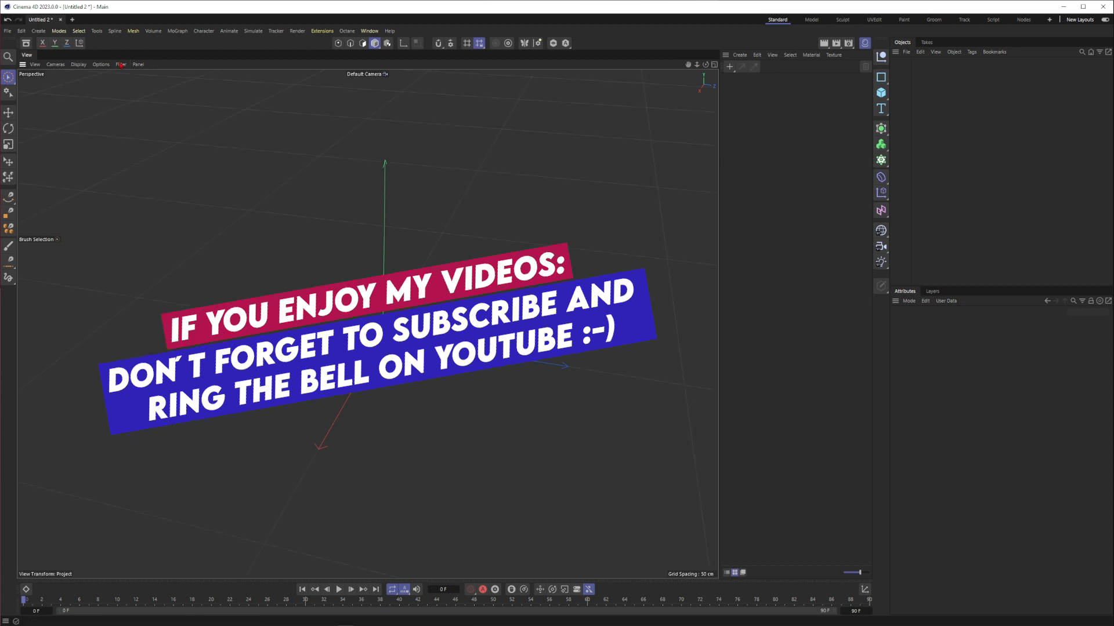
left_click(120, 64)
left_click(140, 125)
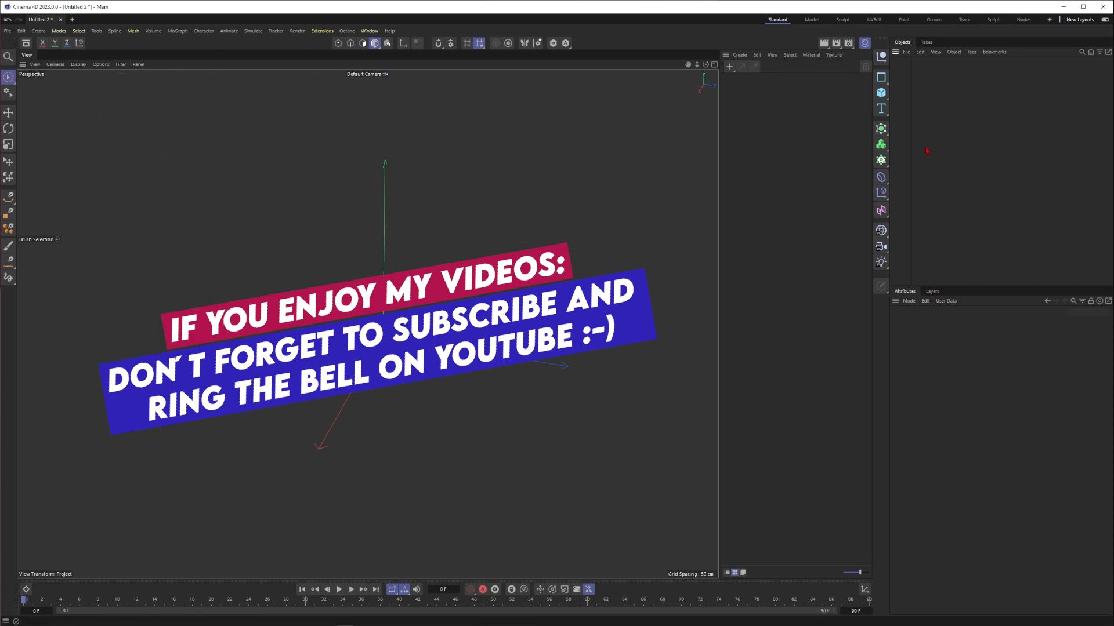
- Add a torus primitive to the empty scene and view it from several angles
left_click(882, 95)
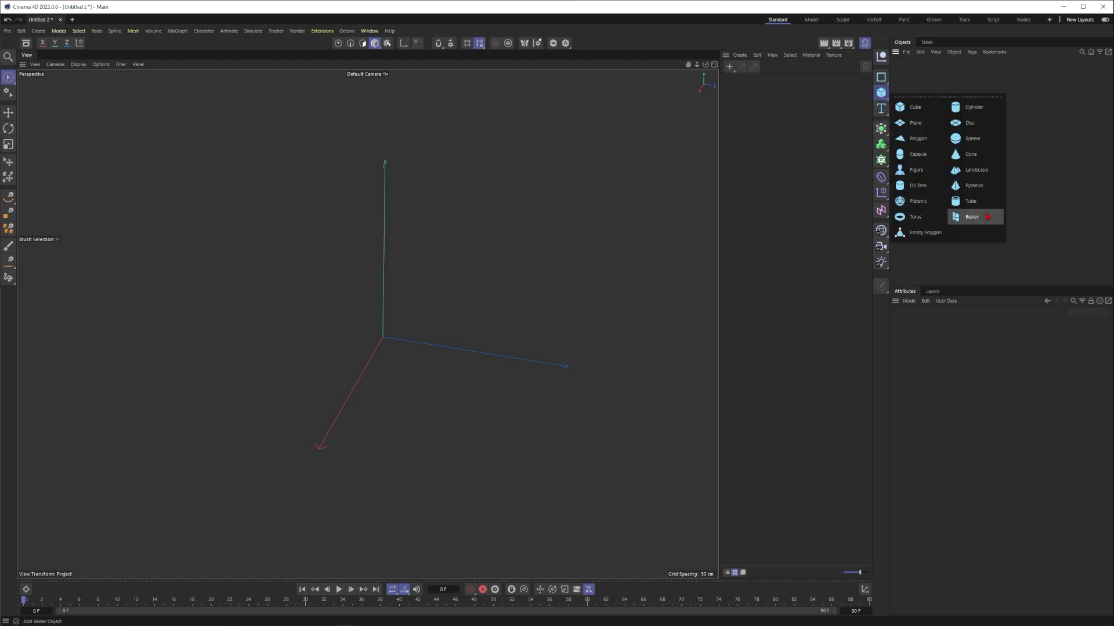
left_click(916, 217)
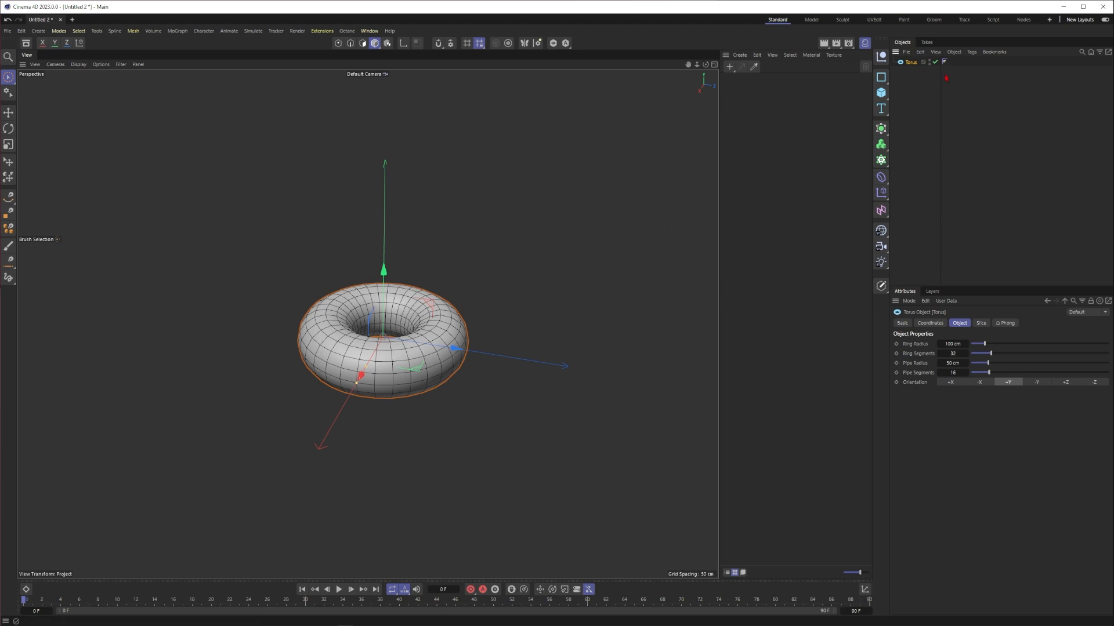
right_click_drag(438, 329, 394, 331, "alt")
left_click_drag(394, 325, 378, 351, "alt")
right_click_drag(389, 345, 479, 324, "alt")
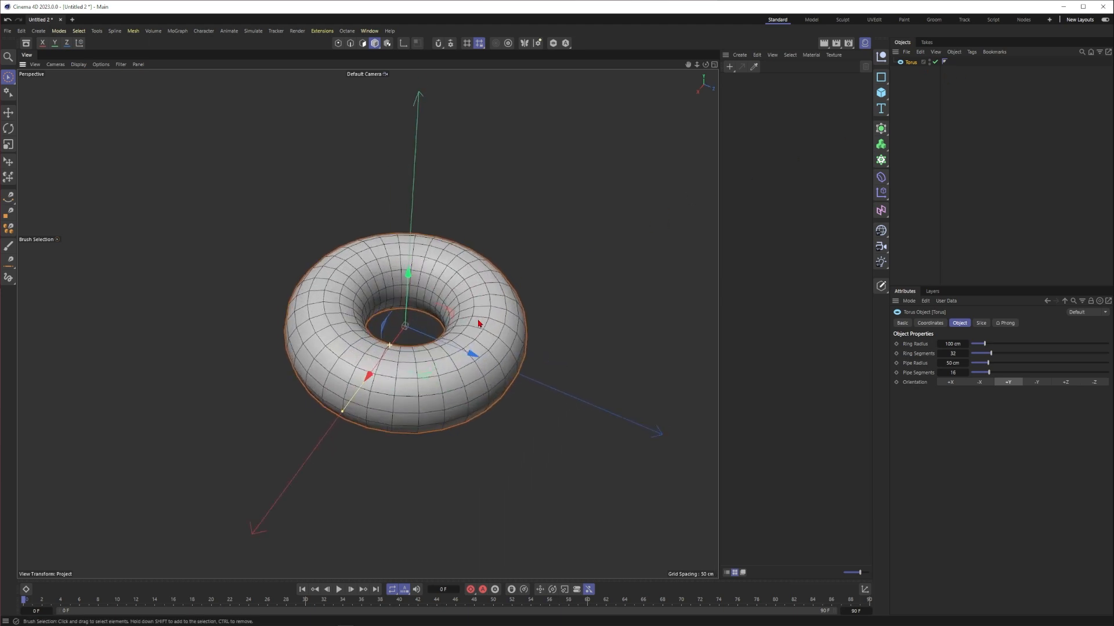
mouse_move(479, 324)
left_mouse_down("alt")
mouse_move(493, 325)
mouse_move(480, 329)
left_mouse_up("alt")
right_click_drag(467, 334, 391, 363, "alt")
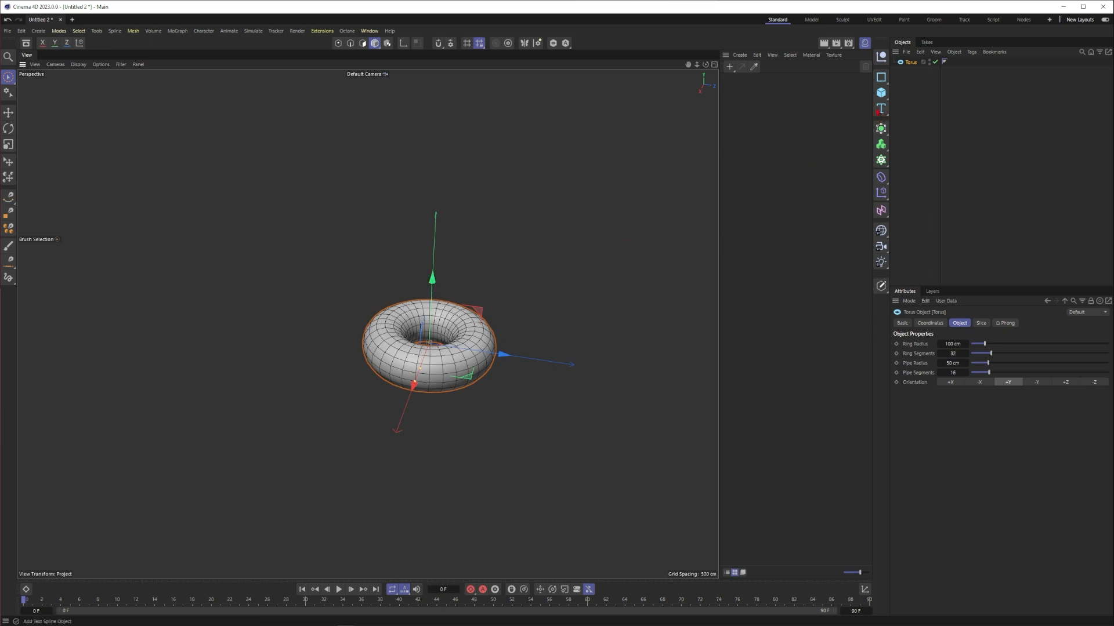
- Add a figure primitive to the scene as a size reference for the torus
left_click(880, 92)
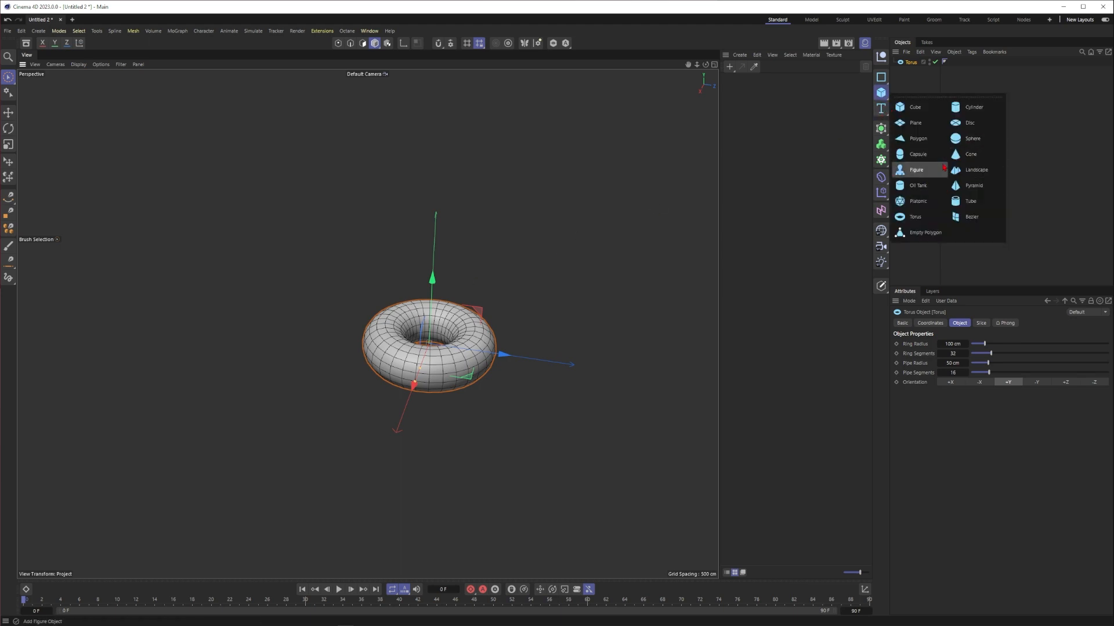
left_click(942, 170)
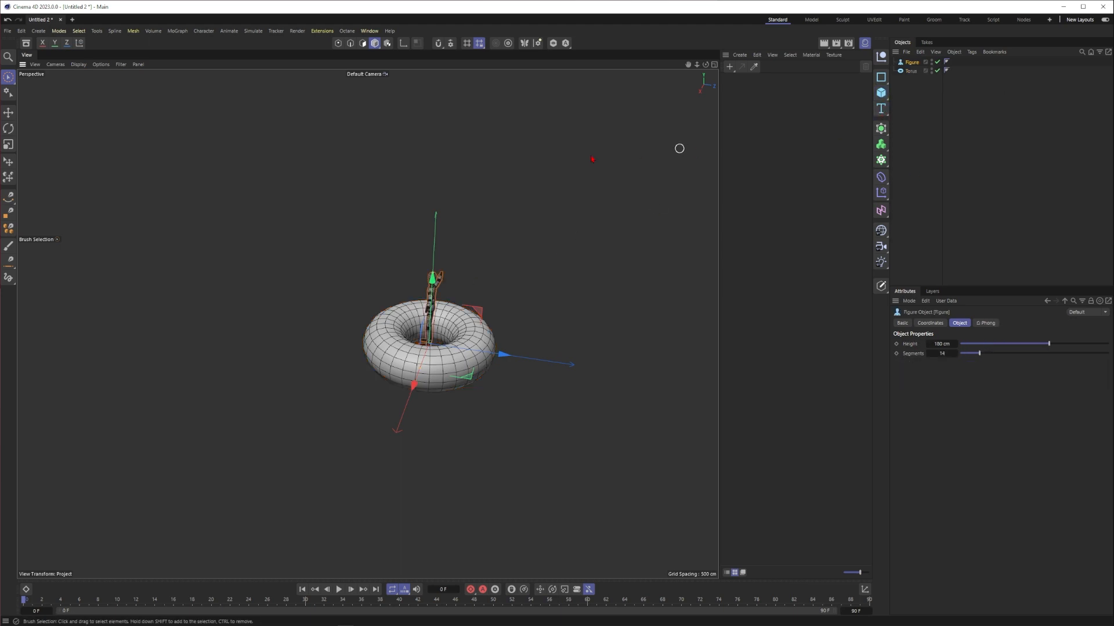
- Scale the torus up until it is far larger than the human figure
left_click(455, 334)
scroll(481, 352, "up", 1)
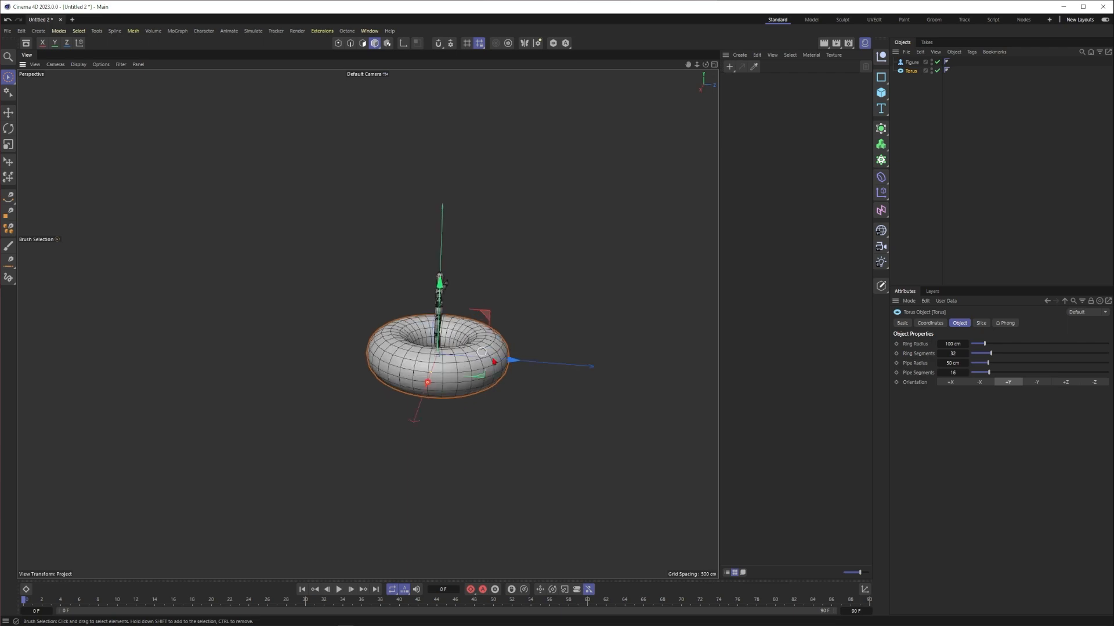
left_click_drag(513, 361, 703, 233)
key("t")
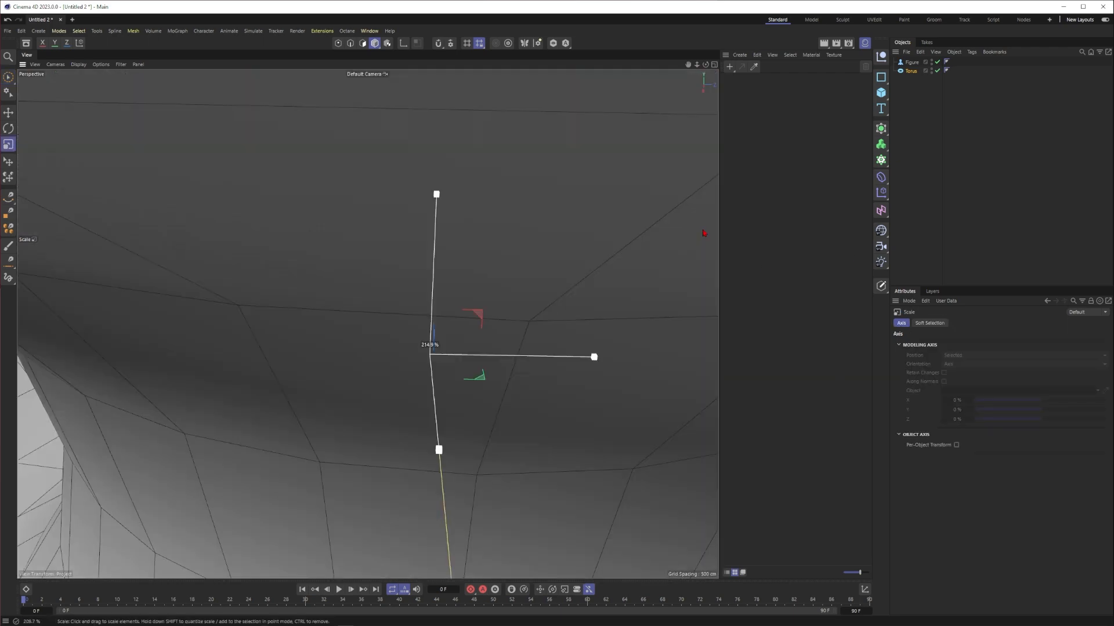
right_click_drag(557, 241, 278, 328, "alt")
left_click_drag(465, 253, 523, 273, "alt")
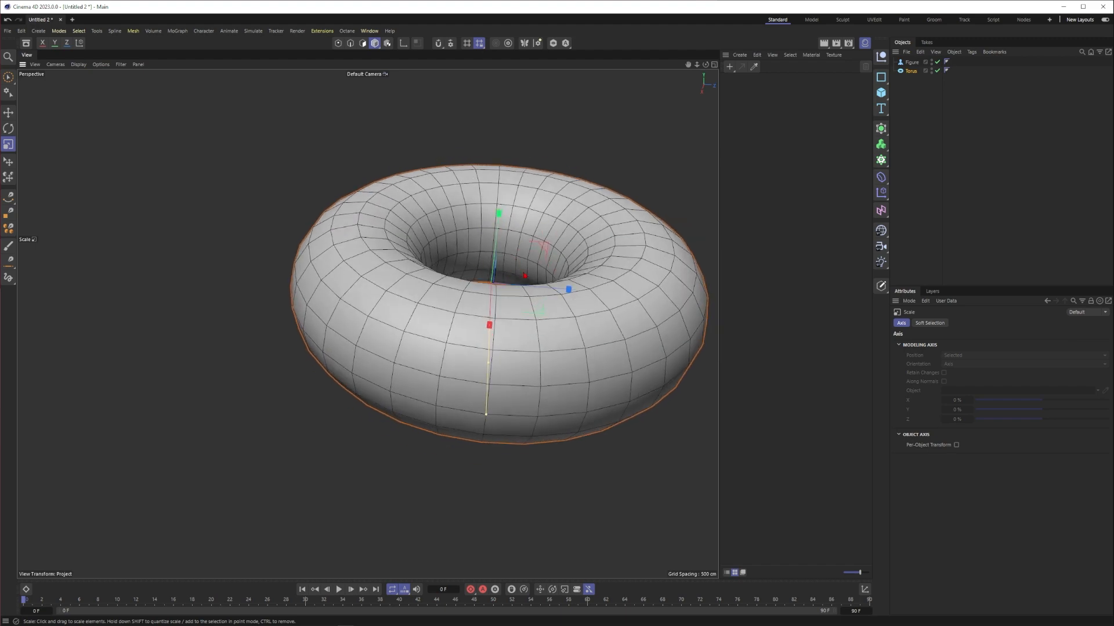
right_click_drag(525, 276, 597, 263, "alt")
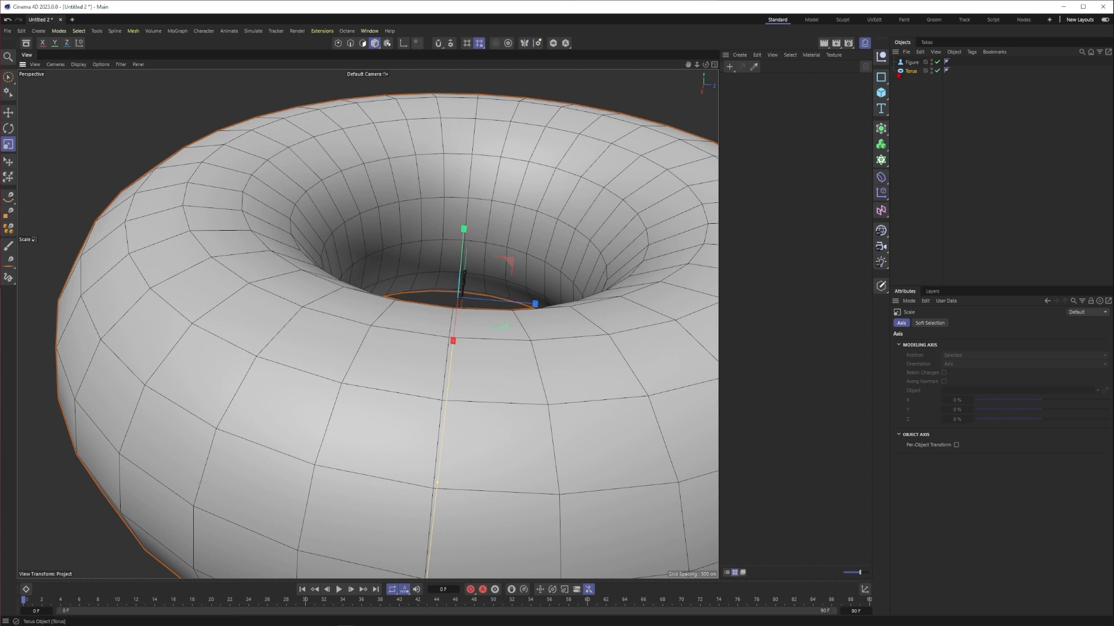
- Delete the oversized torus and add a fresh torus with default dimensions
left_click(911, 71)
key("Delete")
left_click(881, 92)
right_click_drag(517, 294, 642, 281, "alt")
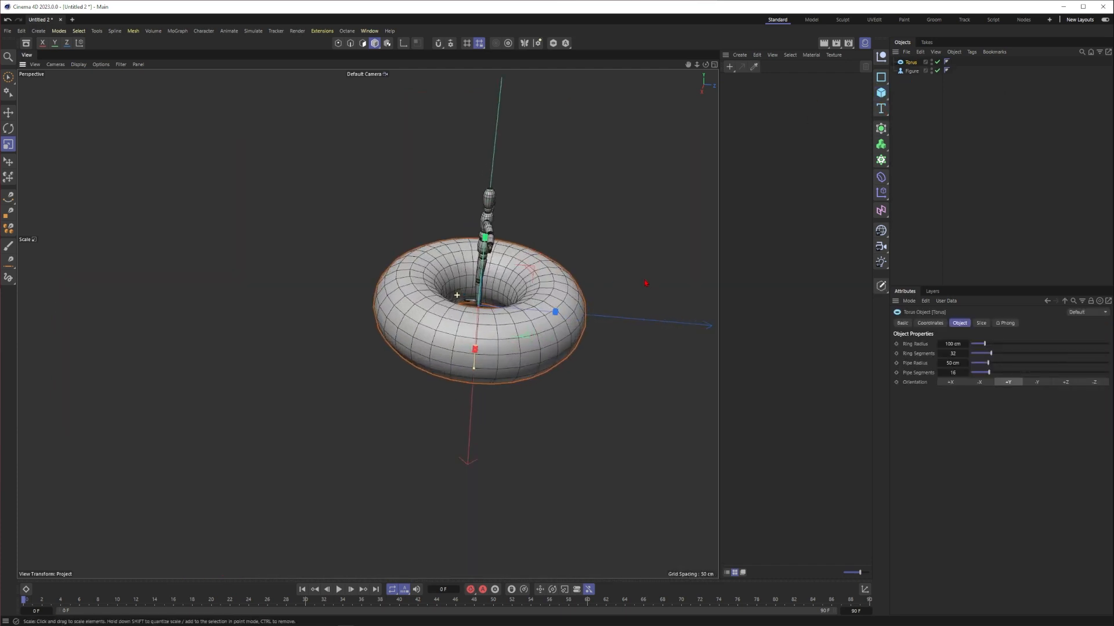
- Move the torus along its Z axis so that it sits beside the figure
key("space")
left_click_drag(547, 312, 413, 301)
right_click_drag(442, 280, 388, 286, "alt")
middle_click_drag(384, 287, 504, 316, "alt")
left_click_drag(504, 315, 522, 319, "alt")
middle_click_drag(521, 319, 471, 309, "alt")
right_click_drag(458, 305, 478, 301, "alt")
left_click(445, 279)
left_click_drag(395, 310, 432, 306, "alt")
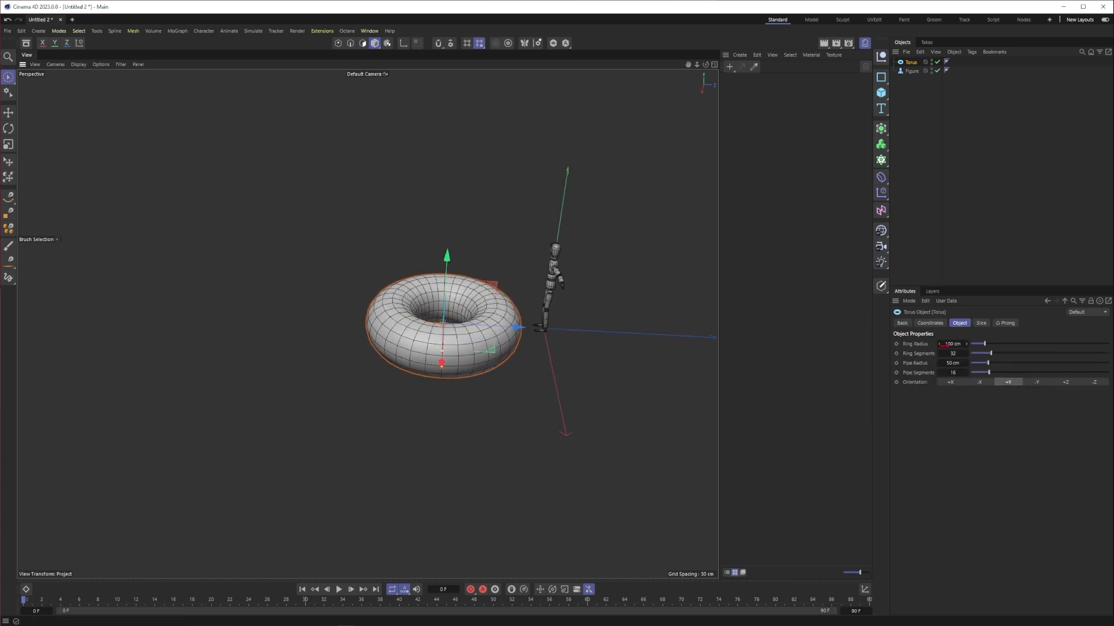
- Set the torus's ring radius to 150 cm and its pipe radius to 80 cm
left_click(946, 344)
type("150")
key("Return")
left_click(948, 363)
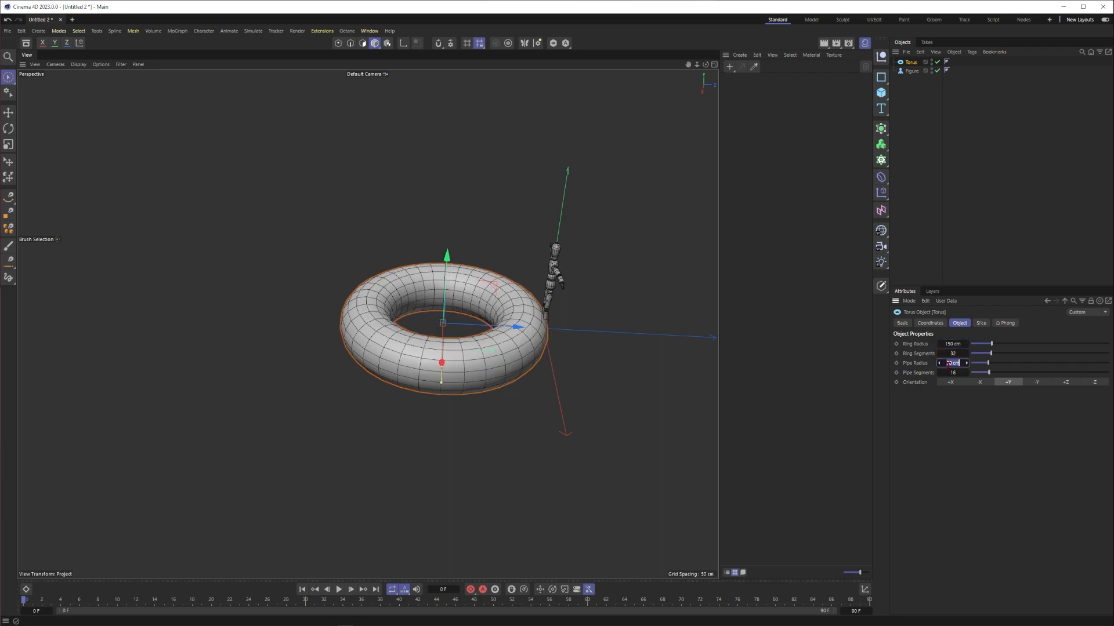
type("80")
key("Return")
- Scale the torus down to a tiny ring and move it along the Z axis close to the figure
left_click_drag(483, 331, 493, 264, "alt")
scroll(494, 264, "up", 5)
left_click(574, 247)
left_click_drag(371, 267, 353, 228, "alt")
left_click(448, 282)
left_click_drag(448, 282, 503, 251, "alt")
key("t")
left_click_drag(534, 214, 347, 270)
key("space")
mouse_move(437, 247)
left_mouse_down()
mouse_move(424, 248)
mouse_move(614, 244)
mouse_move(590, 245)
mouse_move(603, 245)
left_mouse_up()
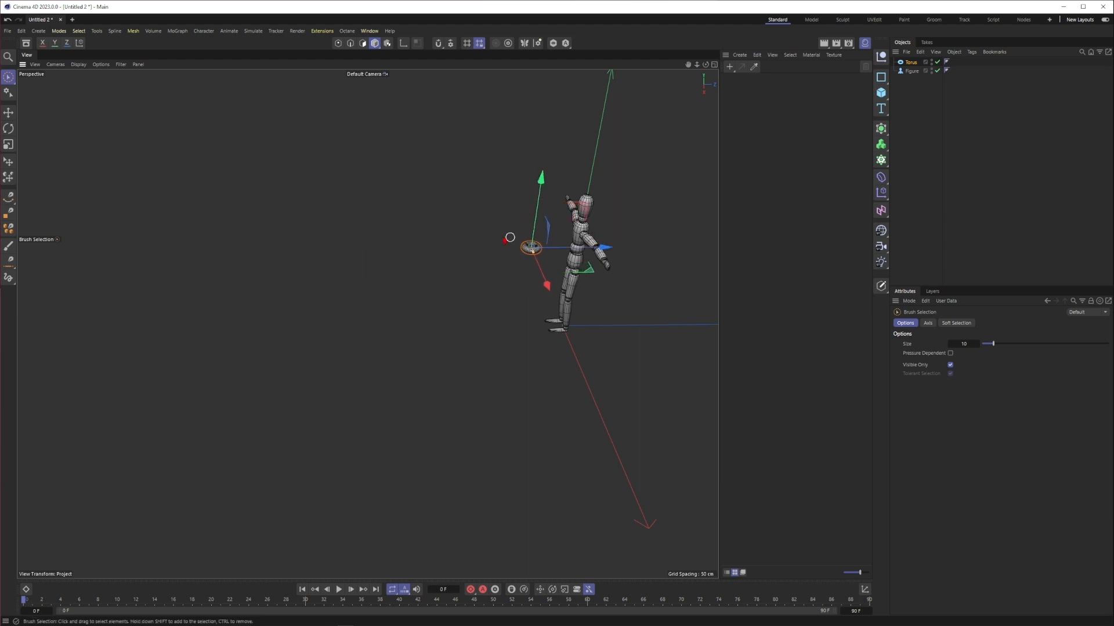
- Scale the torus up to a ring radius of about 95 cm and move it along the Z axis away from the figure
key("t")
mouse_move(532, 250)
left_mouse_down()
mouse_move(751, 269)
mouse_move(969, 264)
left_mouse_up()
key("space")
mouse_move(605, 253)
left_mouse_down()
mouse_move(487, 264)
mouse_move(440, 287)
left_mouse_up()
scroll(479, 259, "down", 4)
middle_click_drag(439, 287, 398, 337, "alt")
left_click_drag(398, 336, 438, 323, "alt")
right_click_drag(400, 320, 474, 305, "alt")
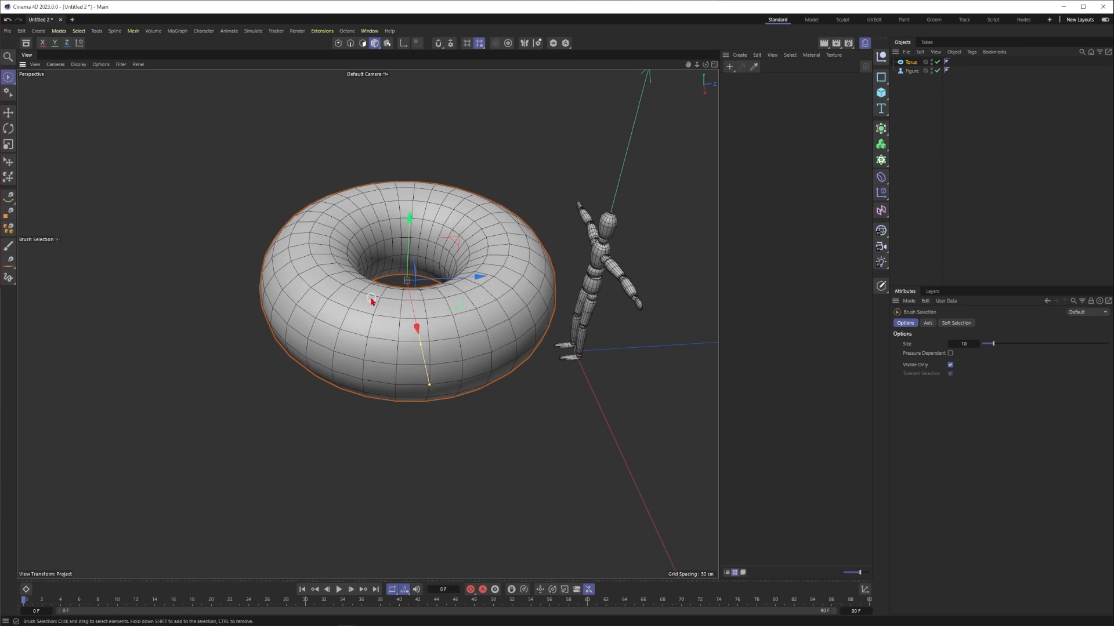
- Bring up the earring preview video for comparison, close it, and examine the torus next to the figure
key("alt+Tab")
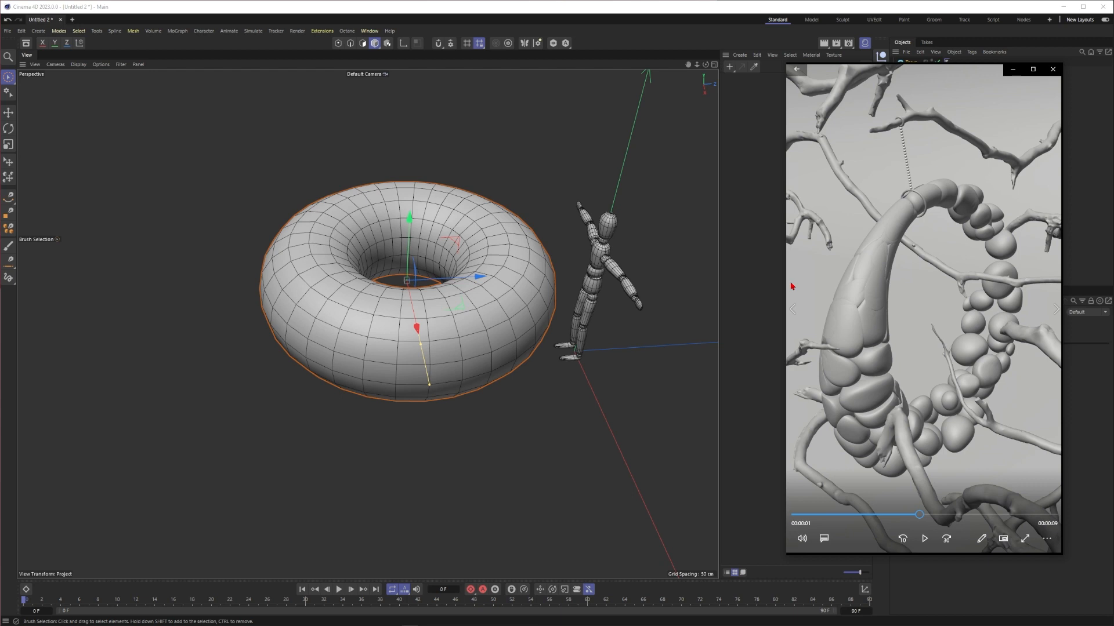
left_click(1053, 69)
left_click(424, 243)
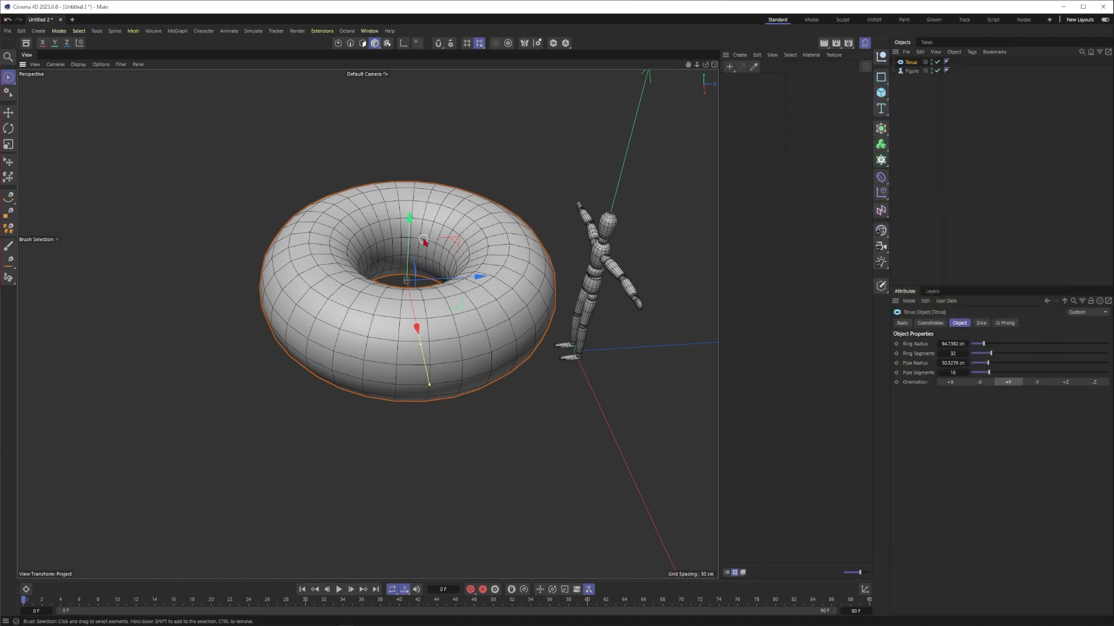
mouse_move(424, 243)
left_mouse_down("alt")
mouse_move(414, 254)
mouse_move(429, 255)
left_mouse_up("alt")
middle_click_drag(430, 258, 456, 293, "alt")
left_click_drag(456, 292, 450, 289, "alt")
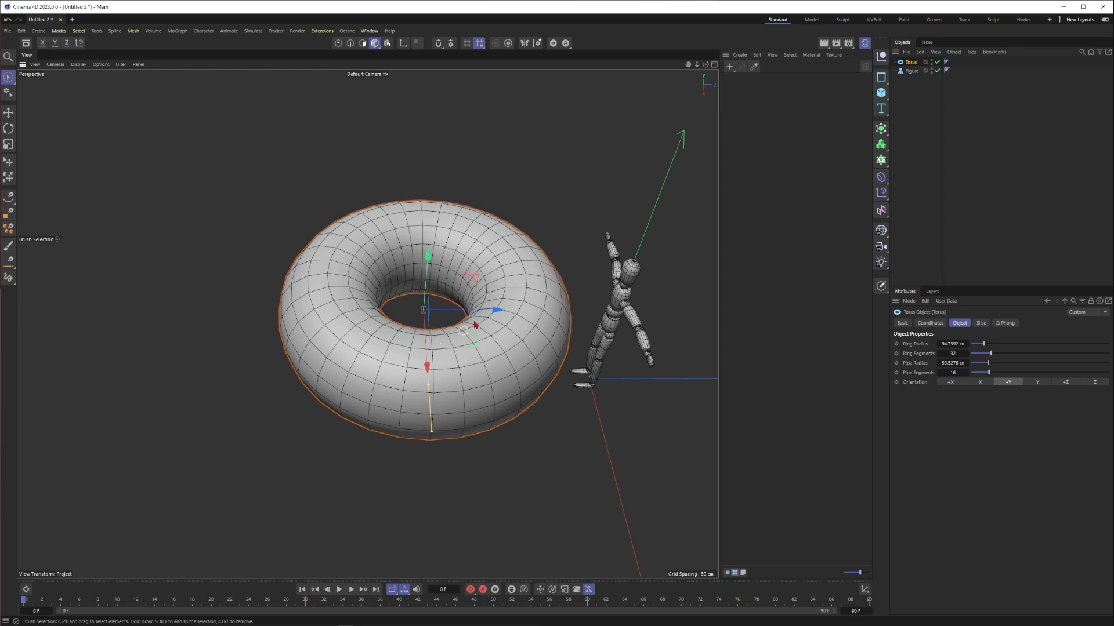
- Delete the torus and add a circle spline in its place, oriented in the XZ plane
left_click(880, 177)
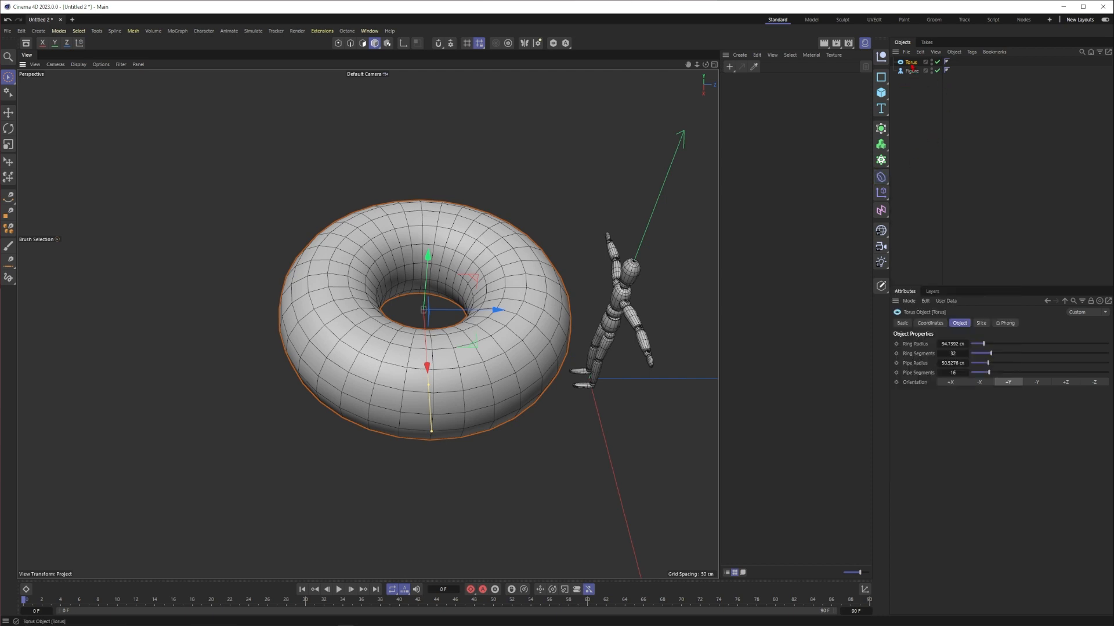
key("Delete")
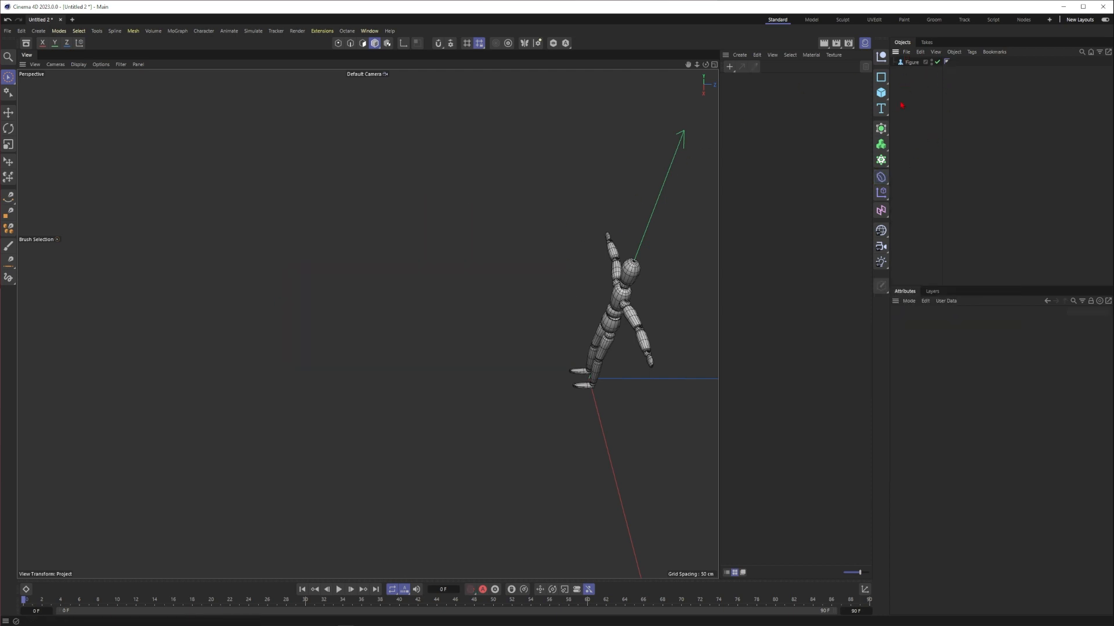
left_click_drag(881, 96, 958, 97)
left_click_drag(503, 343, 834, 353, "alt")
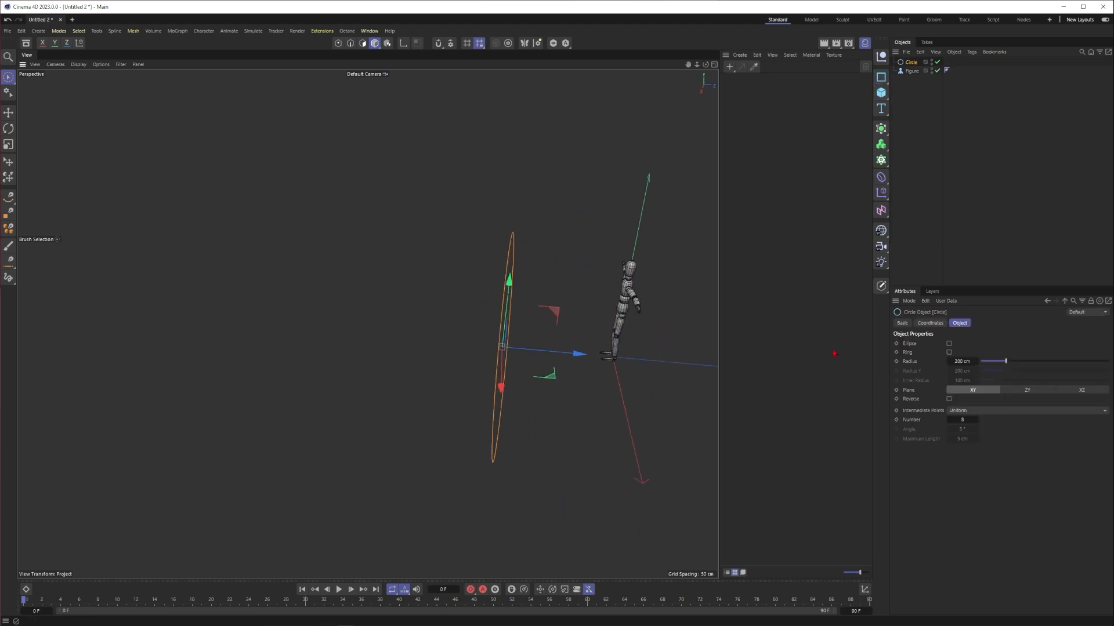
left_click(1065, 396)
- Set the circle spline's number of intermediate points to 100
left_click_drag(580, 354, 367, 324, "alt")
scroll(367, 324, "up", 10)
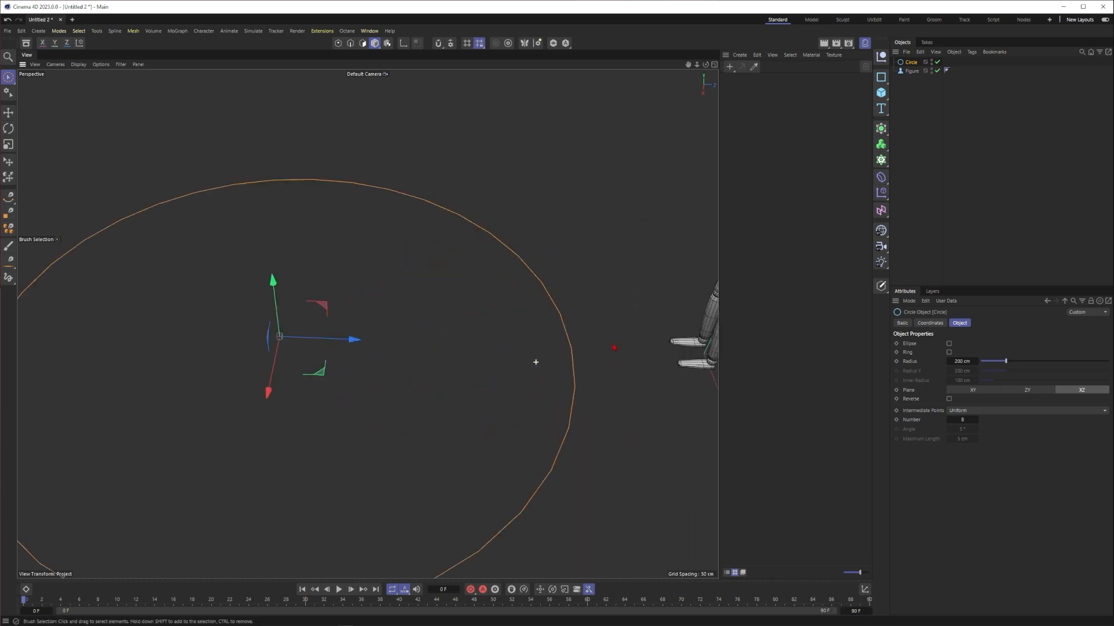
left_click_drag(556, 375, 569, 405, "alt")
middle_click_drag(569, 405, 572, 363, "alt")
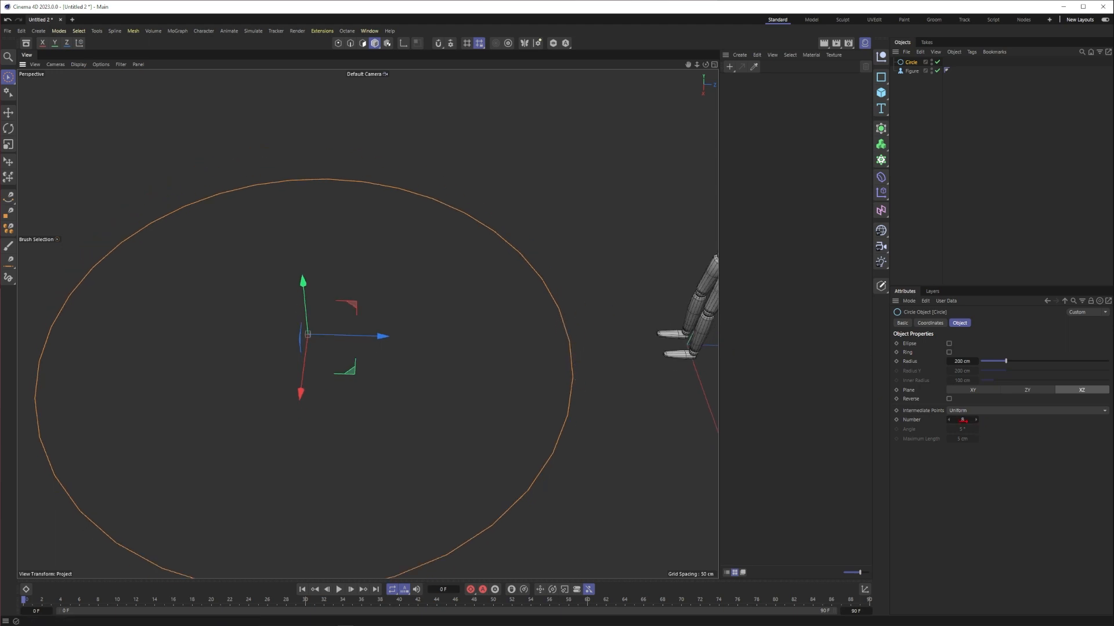
double_click(961, 419)
type("100")
key("Return")
scroll(554, 369, "down", 2)
right_click_drag(504, 384, 472, 398, "alt")
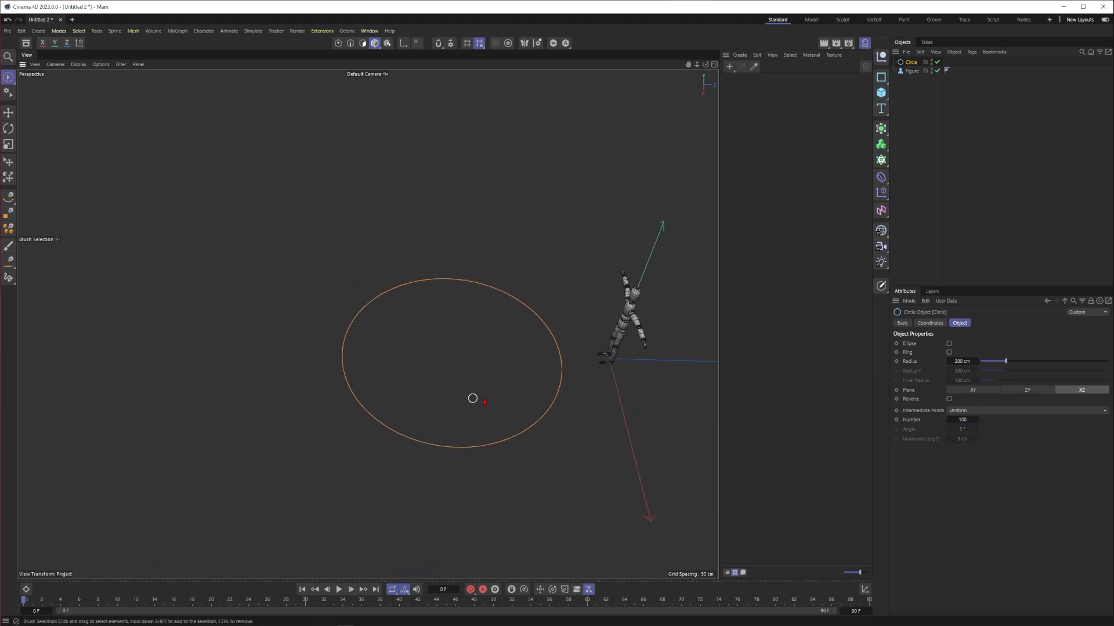
left_click_drag(472, 398, 497, 381, "alt")
middle_click_drag(508, 489, 442, 240, "alt")
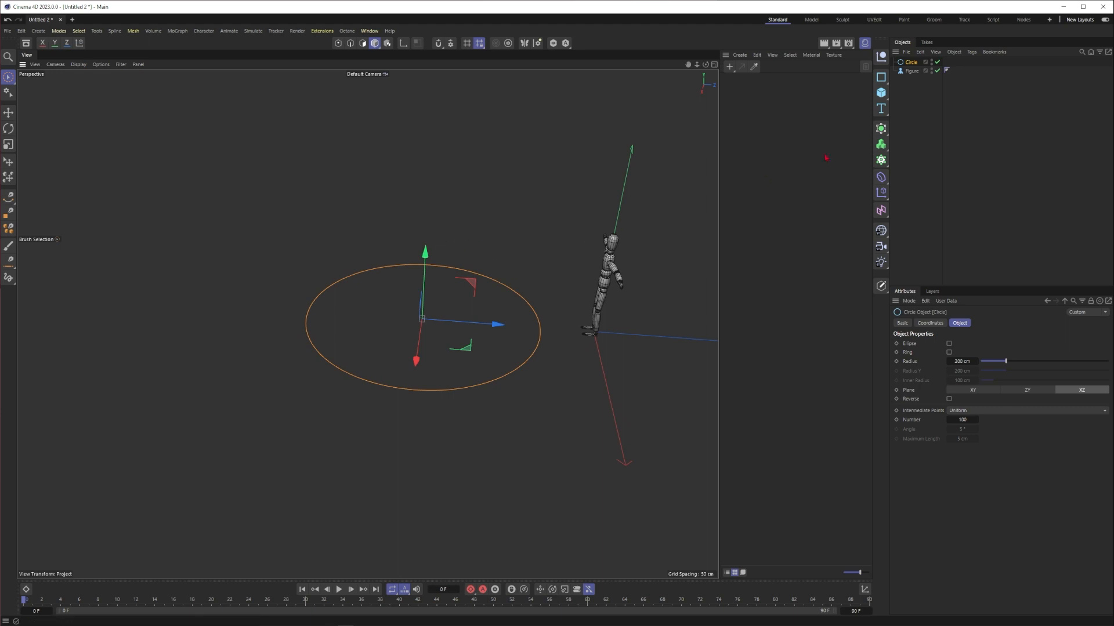
- Add a cylinder primitive and set its height to 500 cm
left_click(881, 95)
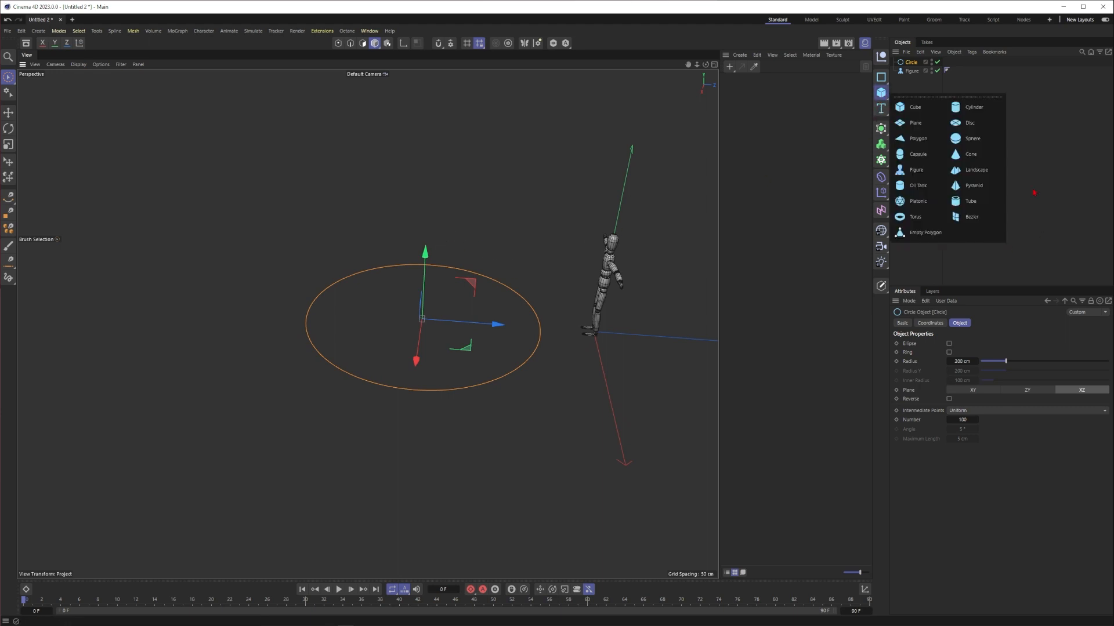
left_click(971, 110)
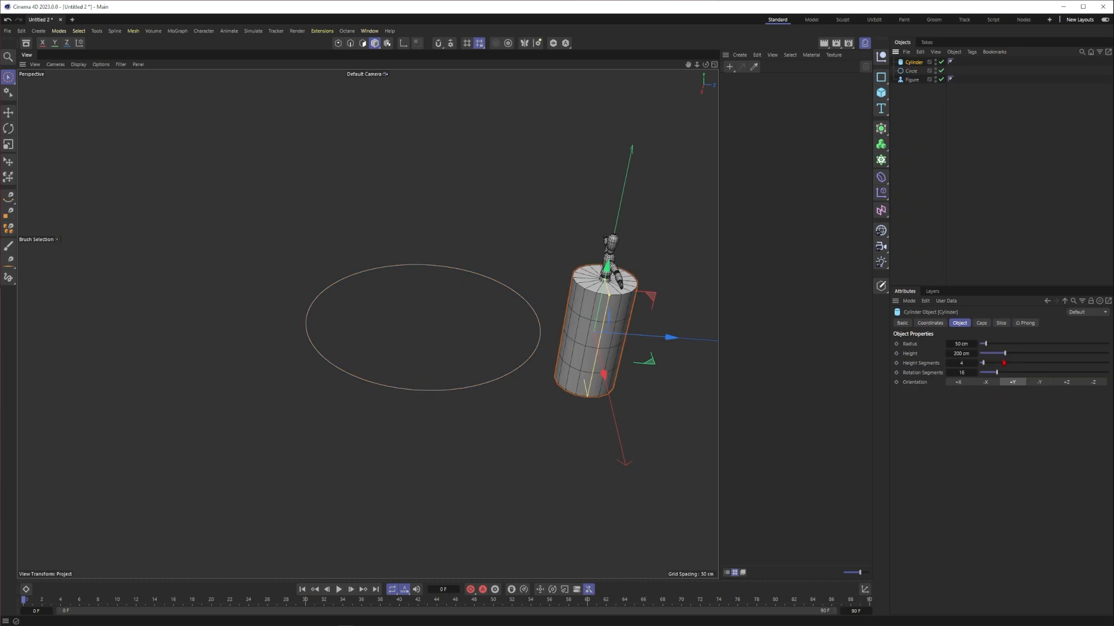
left_click_drag(1005, 354, 1022, 355)
double_click(957, 354)
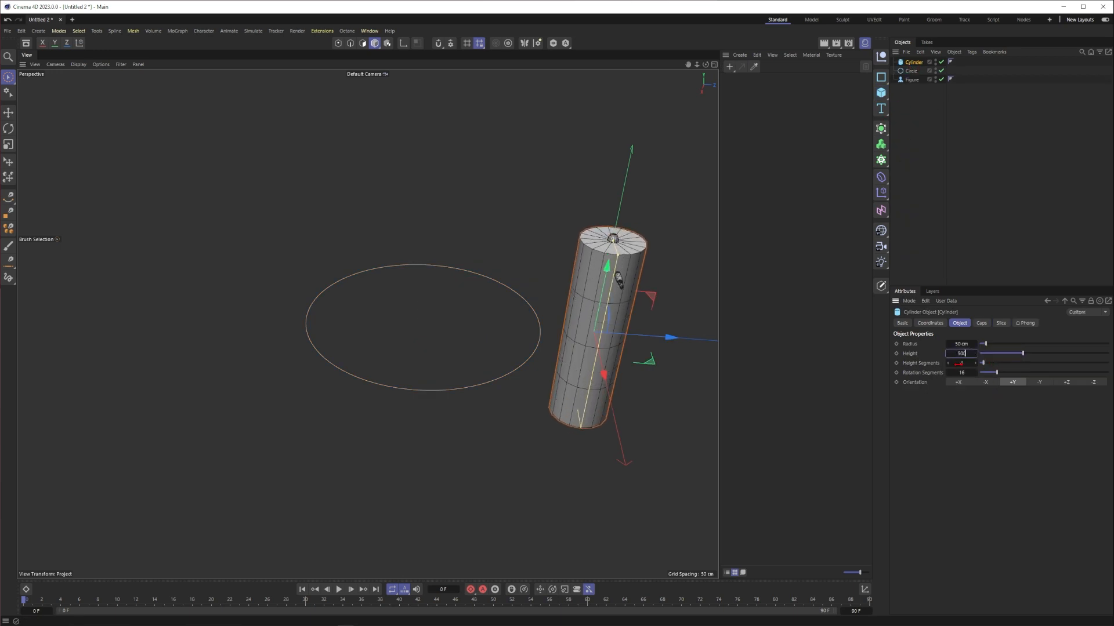
type("500")
key("Return")
- Give the cylinder 50 rotation segments and 100 height segments, and turn its caps off
left_click_drag(996, 372, 1041, 372)
left_click_drag(965, 372, 911, 386)
type("50")
key("Return")
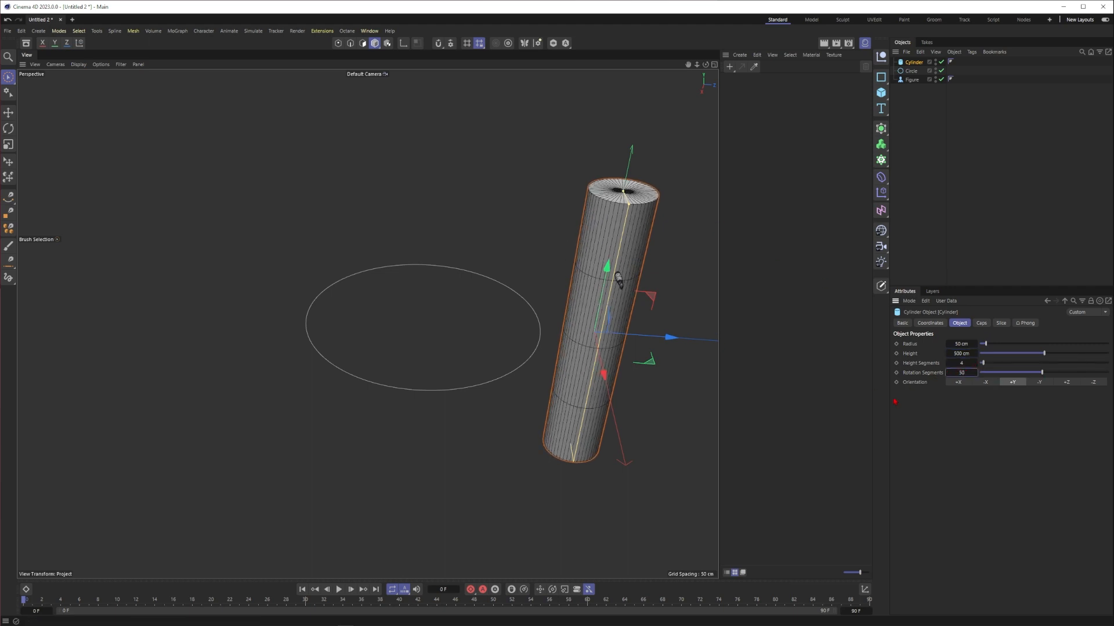
left_click_drag(983, 363, 1046, 364)
type("100")
key("Return")
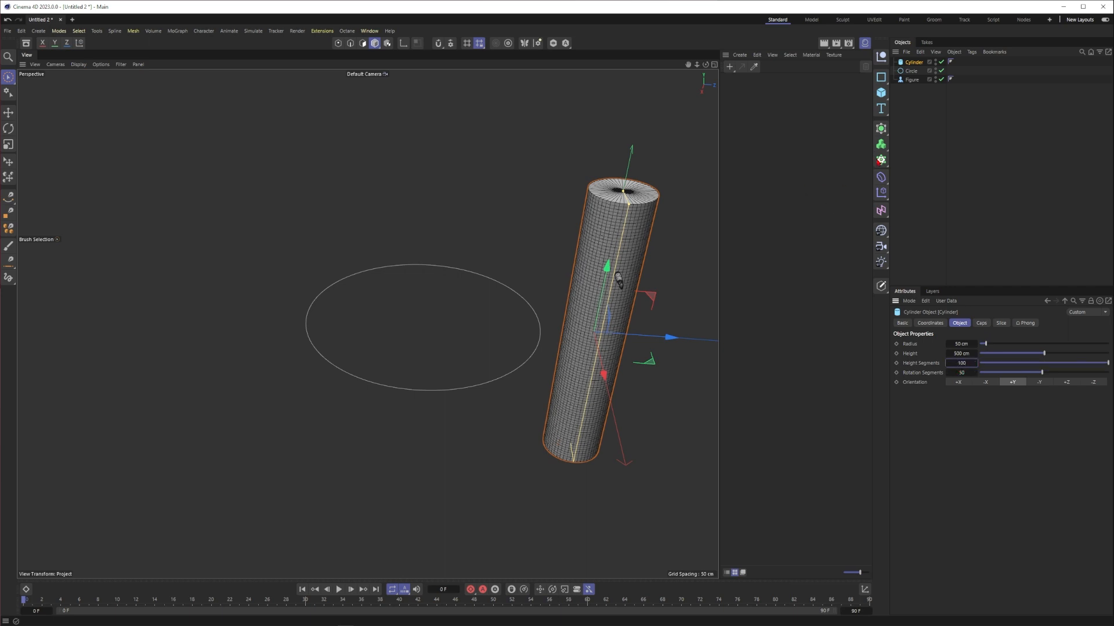
left_click(981, 323)
left_click(928, 343)
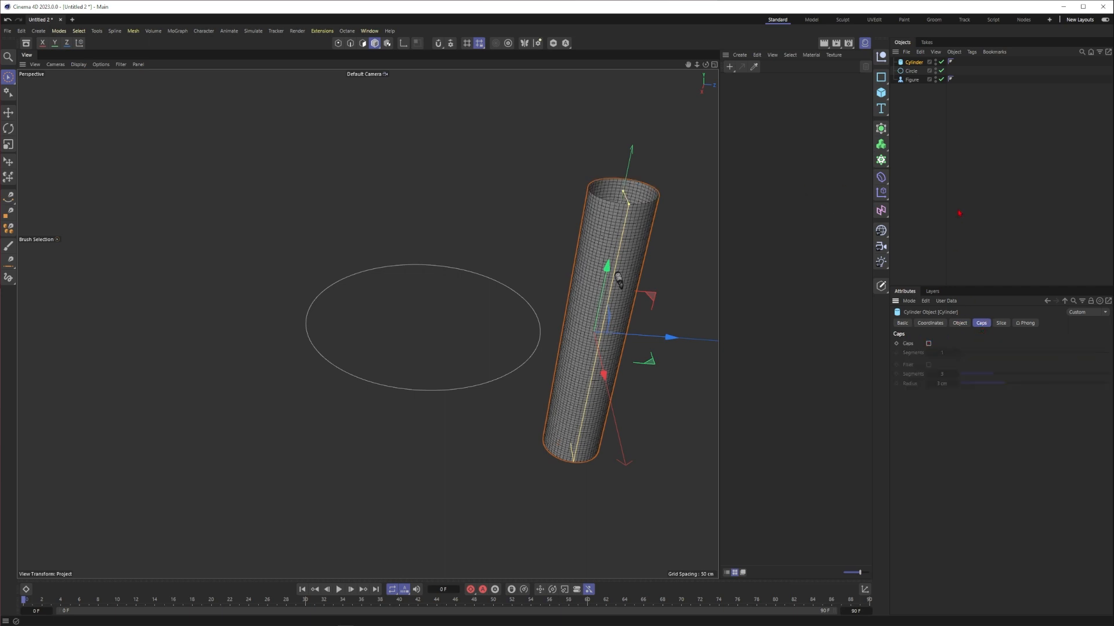
- Add a Spline Wrap deformer under the cylinder, with the +Y axis and the circle as its spline
left_click(880, 177)
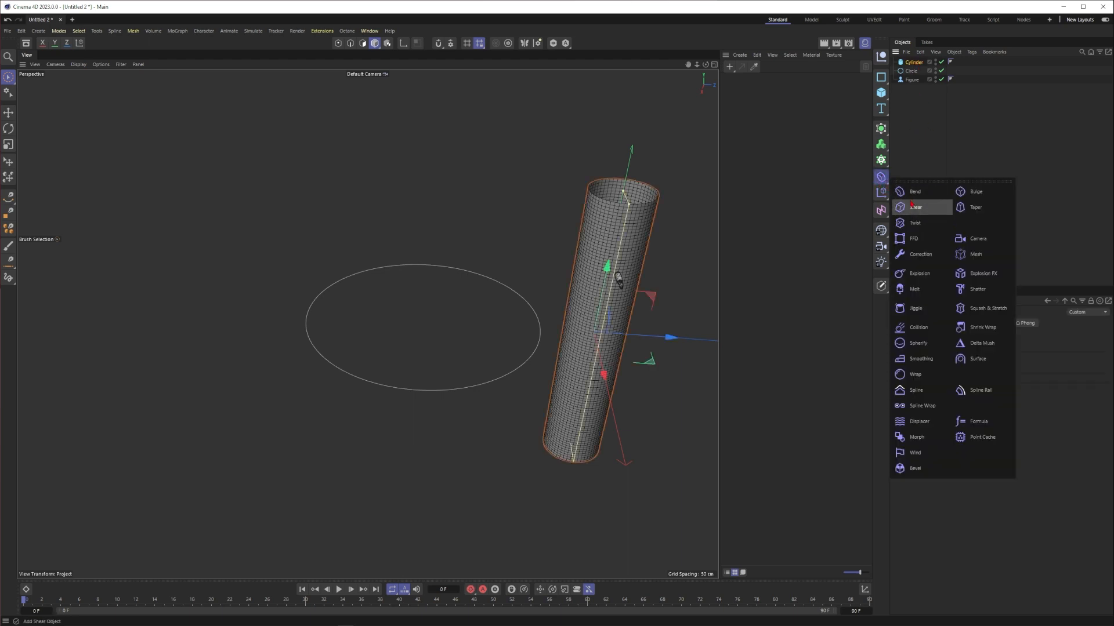
left_click(922, 406)
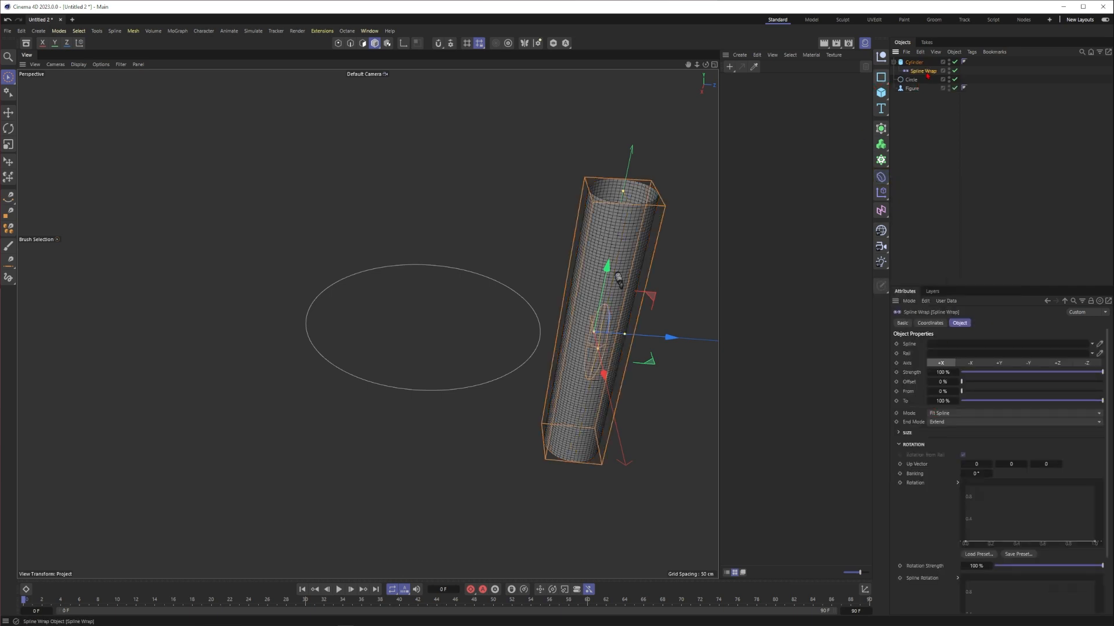
left_click_drag(536, 331, 658, 306, "alt")
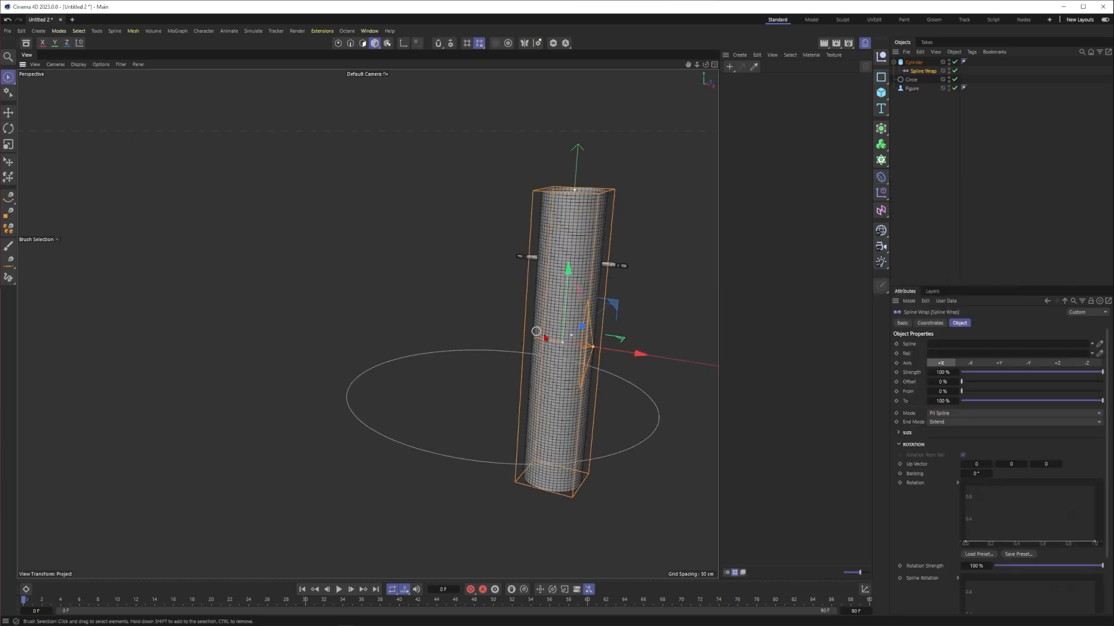
left_click(1000, 364)
left_click_drag(580, 273, 617, 275, "alt")
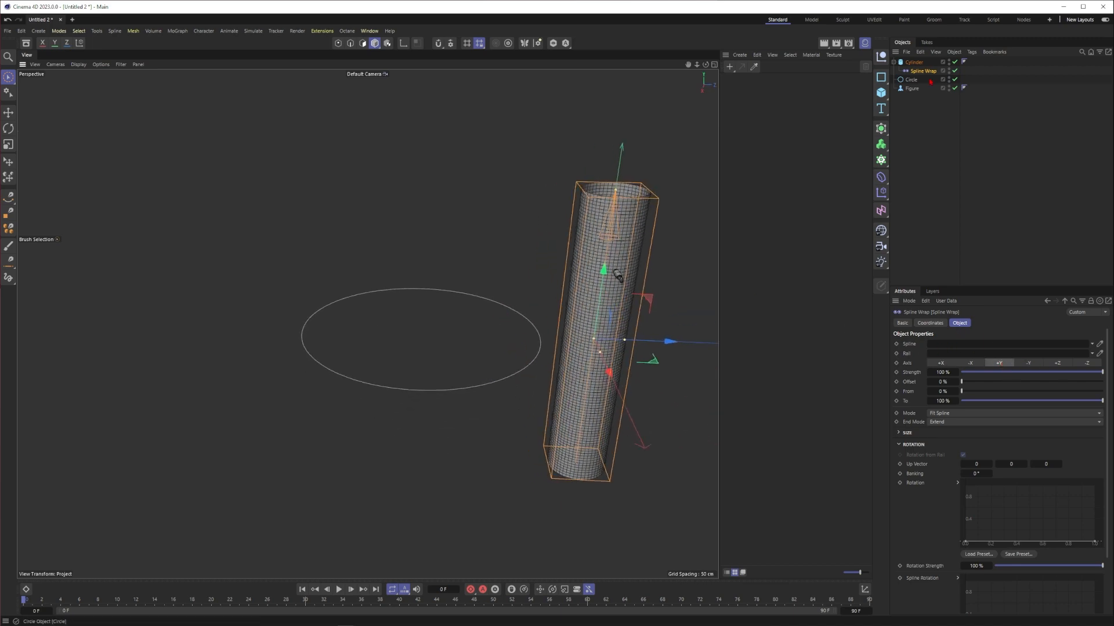
left_click_drag(912, 80, 913, 88)
left_click_drag(913, 88, 942, 345)
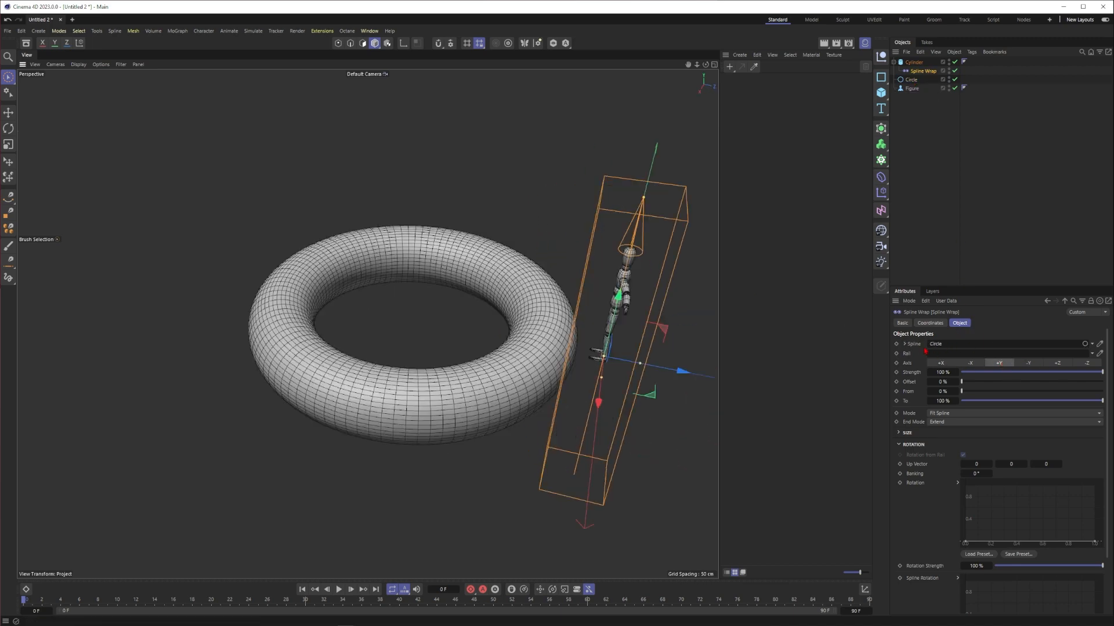
- Add points to the Spline Wrap's size curve and pull the middle one down to thin one side of the ring
right_click_drag(475, 344, 414, 385, "alt")
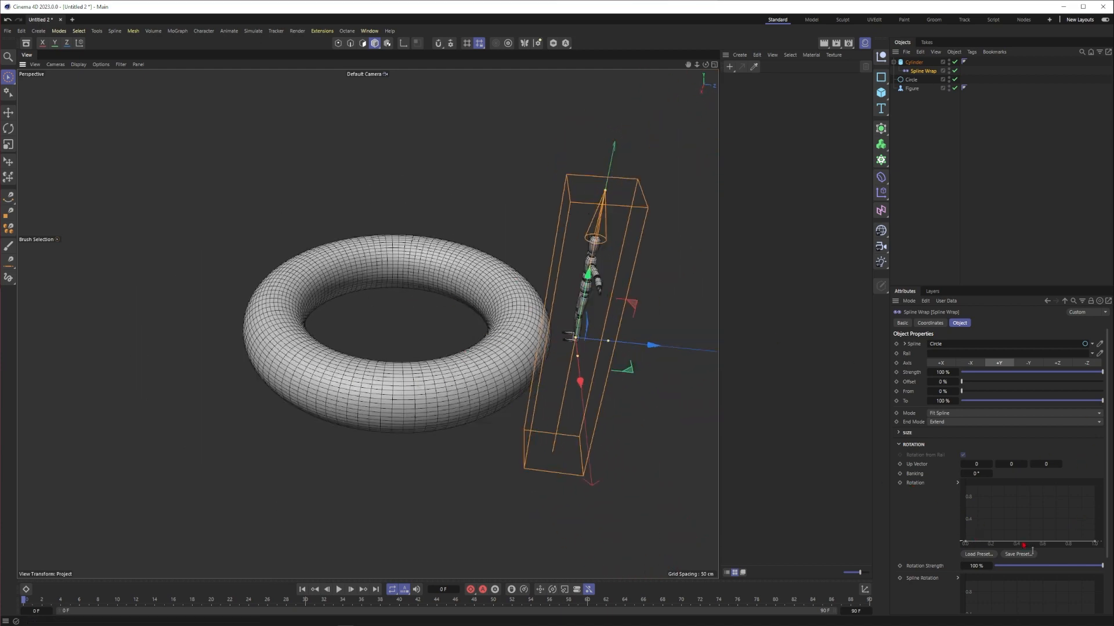
mouse_move(1094, 542)
left_mouse_down()
mouse_move(1095, 486)
mouse_move(1095, 543)
left_mouse_up()
scroll(1108, 493, "down", 3)
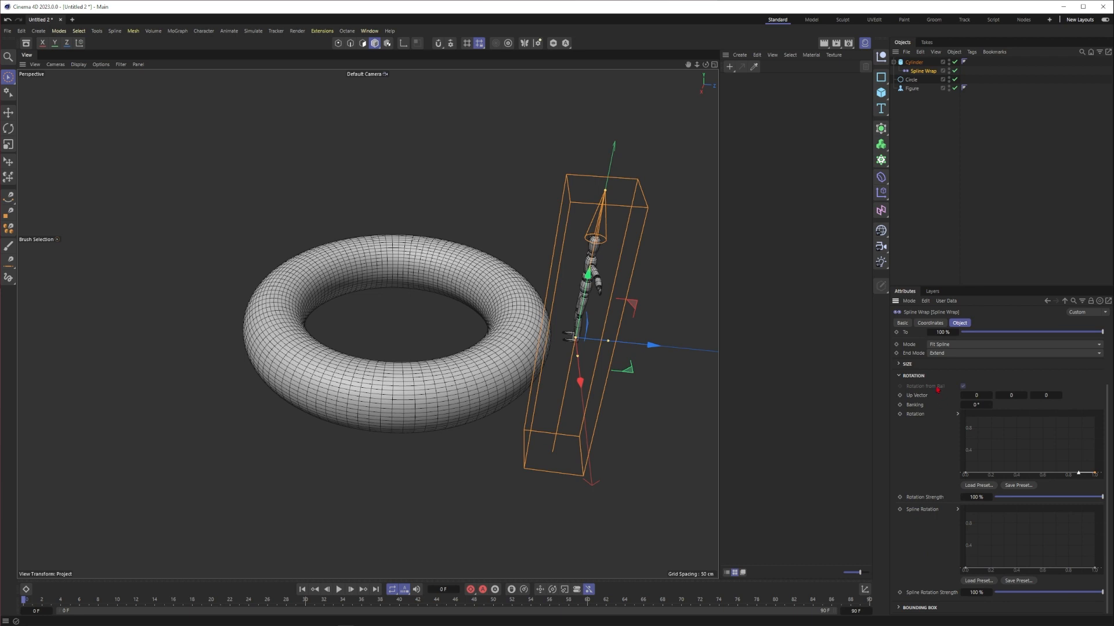
left_click(903, 365)
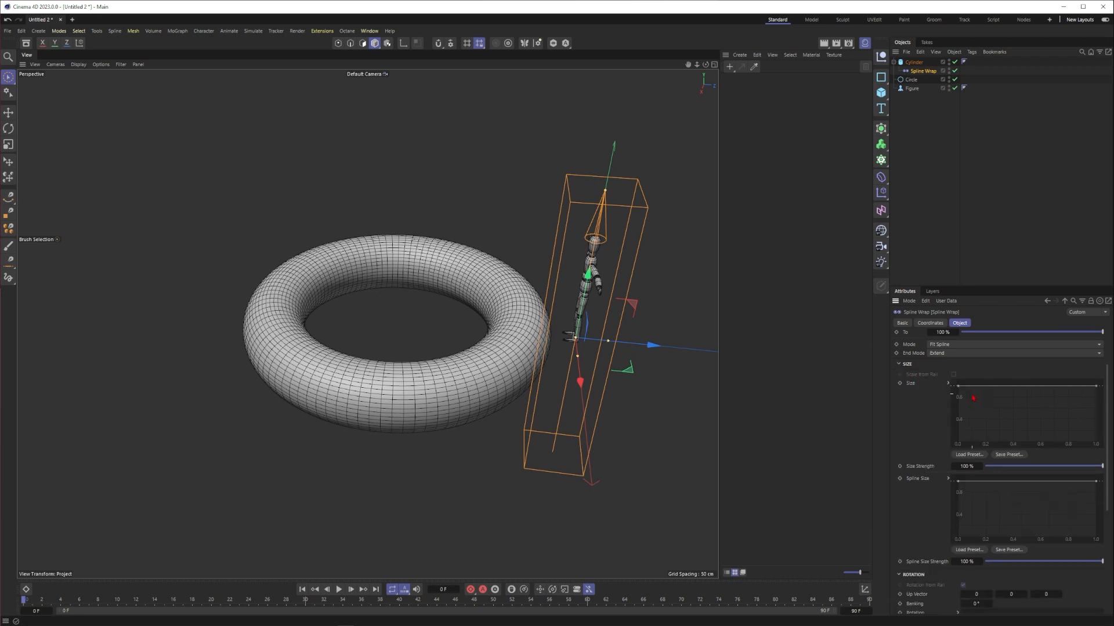
mouse_move(957, 386)
left_mouse_down()
mouse_move(955, 438)
mouse_move(949, 371)
left_mouse_up()
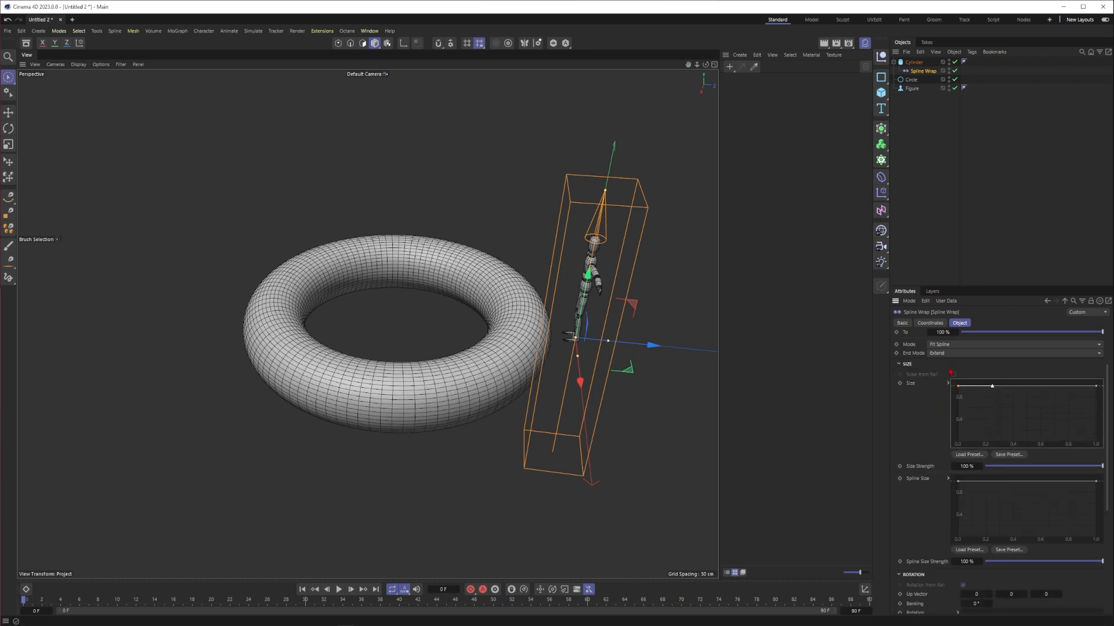
left_click(1023, 396, "ctrl")
left_click_drag(1030, 406, 1038, 390)
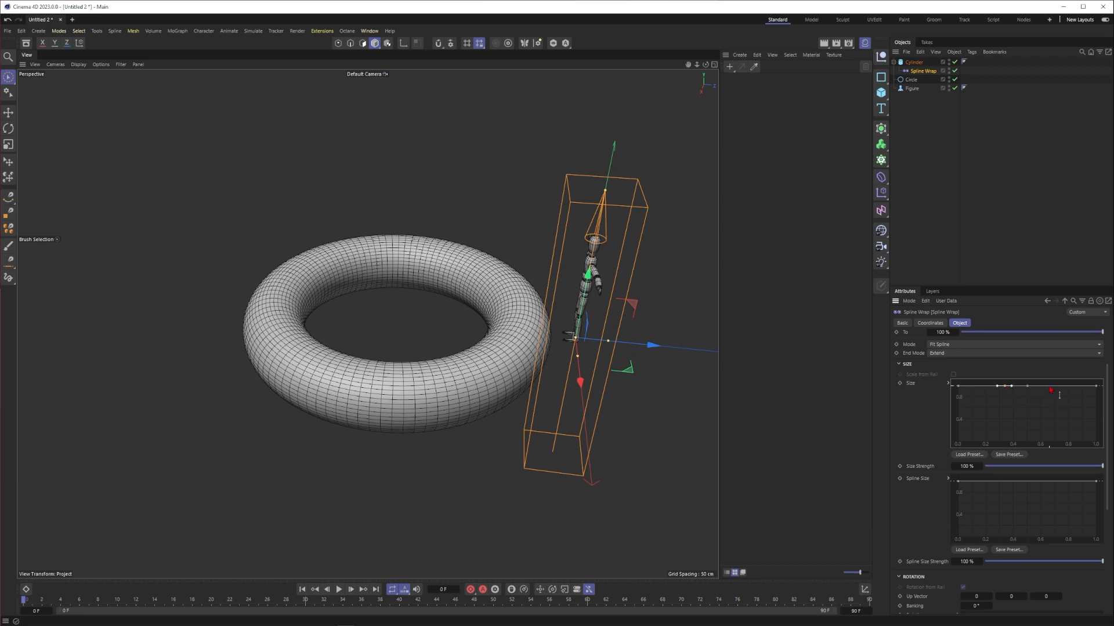
mouse_move(1036, 397)
left_mouse_down()
mouse_move(1035, 427)
mouse_move(989, 379)
mouse_move(995, 388)
left_mouse_up()
left_click_drag(1062, 395, 1075, 393)
left_click(1025, 417)
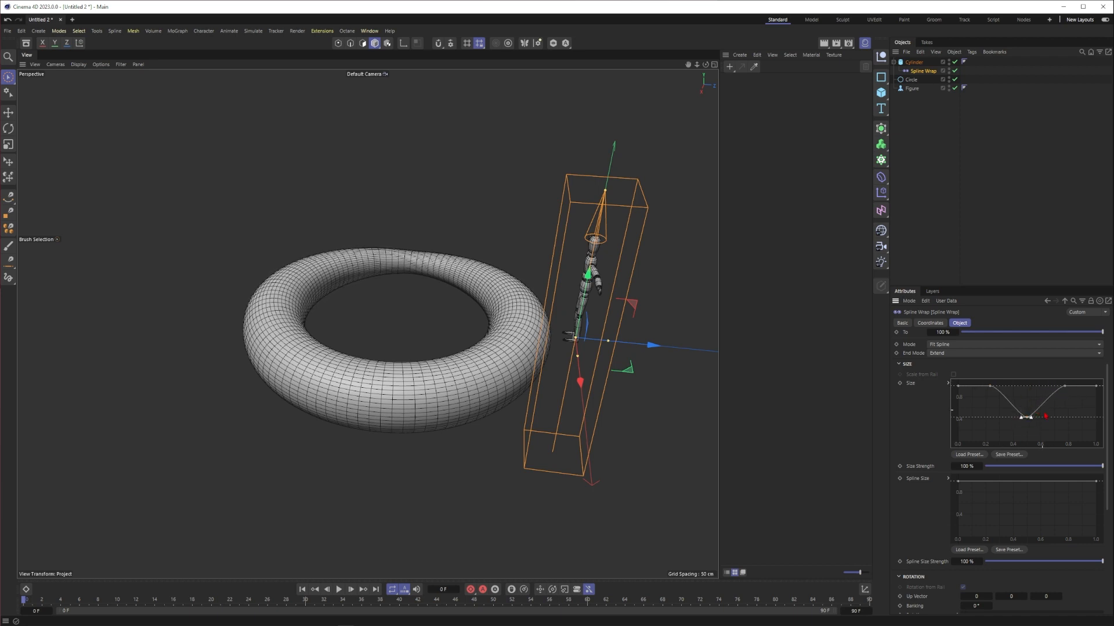
- Smooth the dip in the size curve by lengthening the tangents and spreading the outer points further apart
left_click_drag(1043, 427, 1013, 389)
left_click(1064, 387)
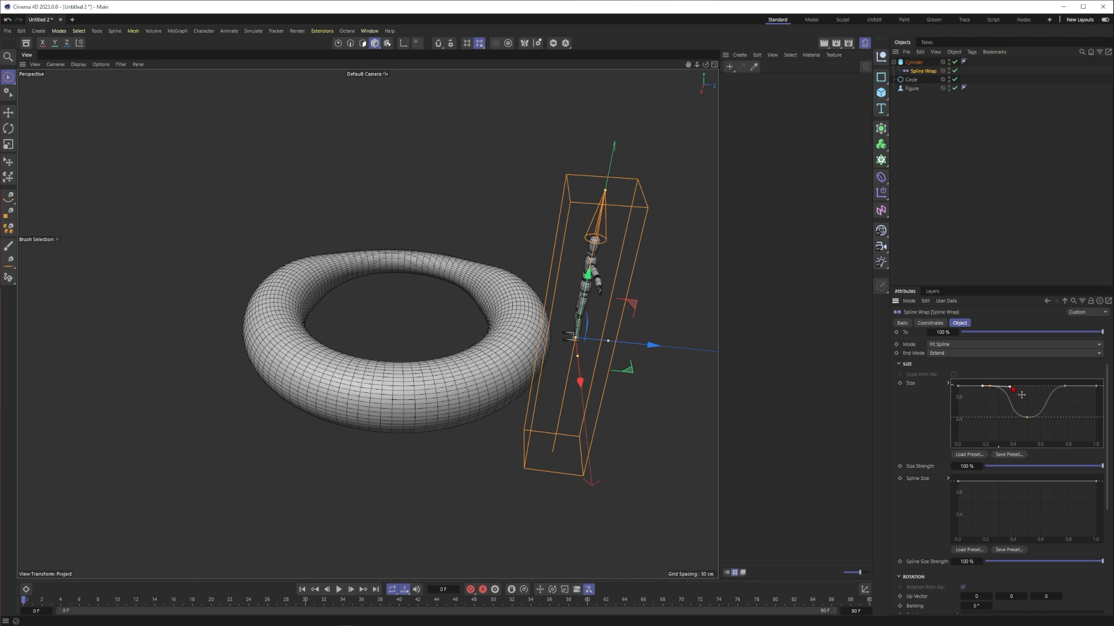
left_click(1027, 418)
left_click_drag(1037, 426, 1085, 395)
left_click_drag(992, 392, 985, 395)
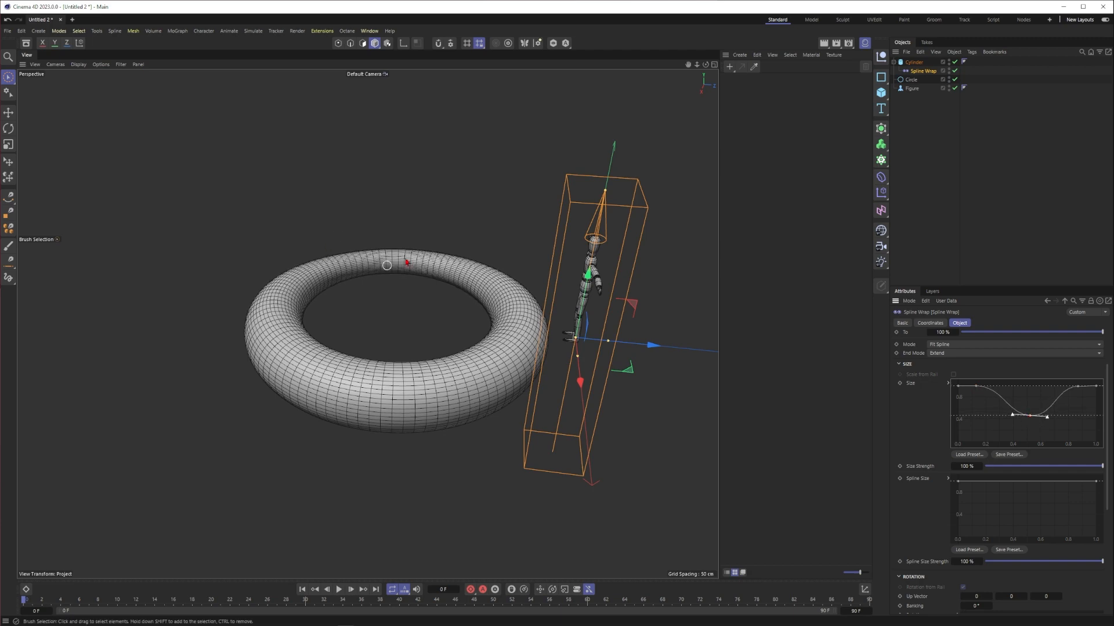
- Check the ring's taper and raise the lowest point of the Spline Wrap's size curve slightly
left_click(952, 203)
left_click_drag(378, 266, 441, 316, "alt")
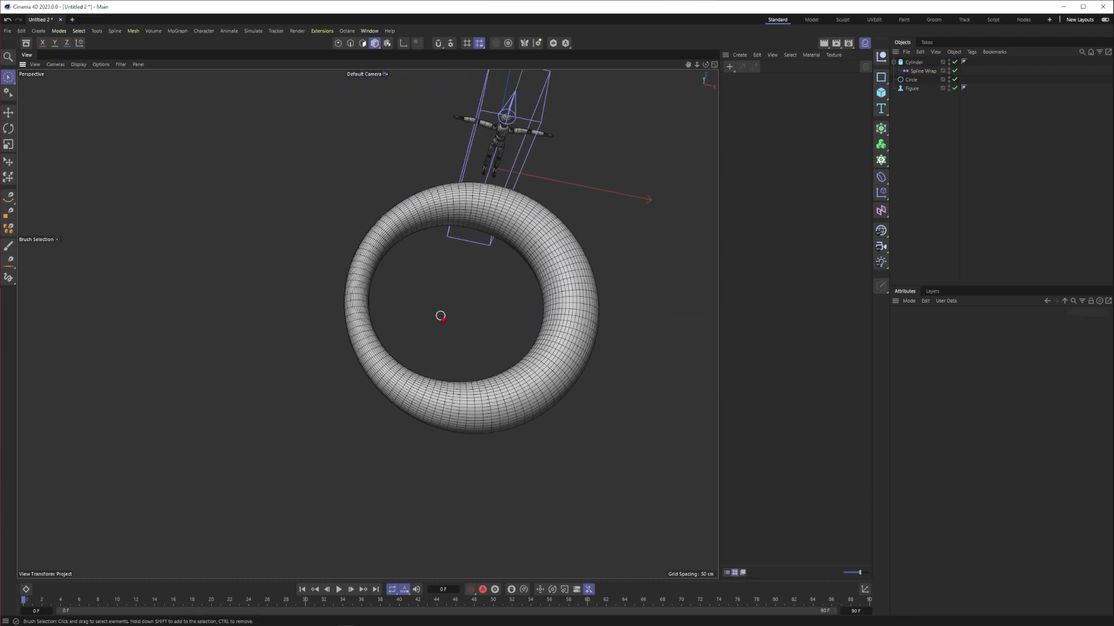
left_click_drag(367, 324, 345, 286, "alt")
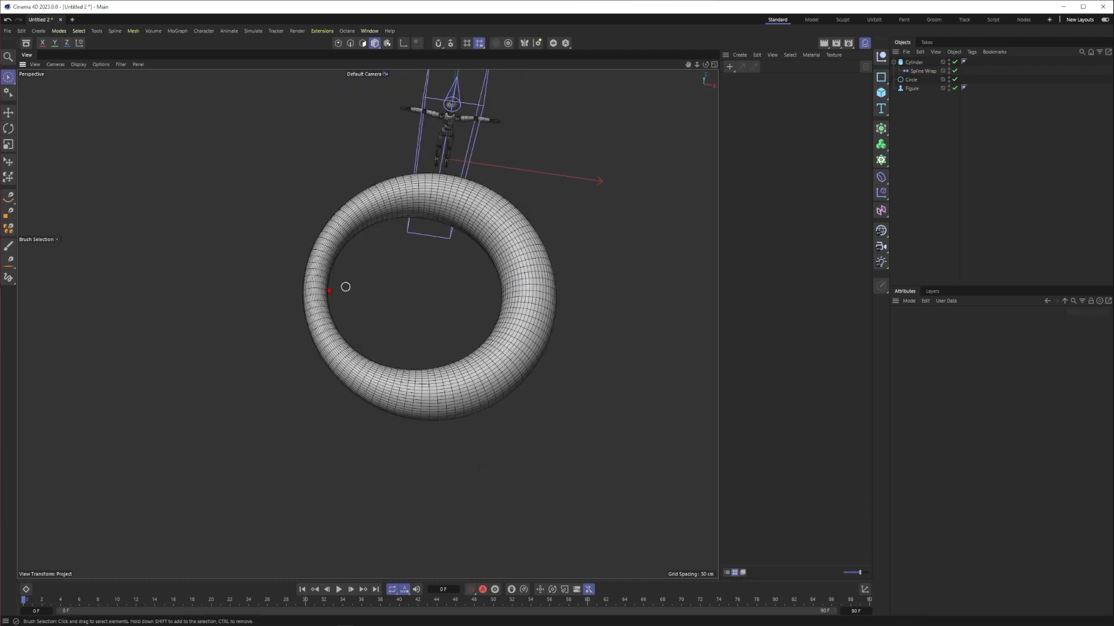
left_click(923, 71)
left_click_drag(1041, 495, 1039, 489)
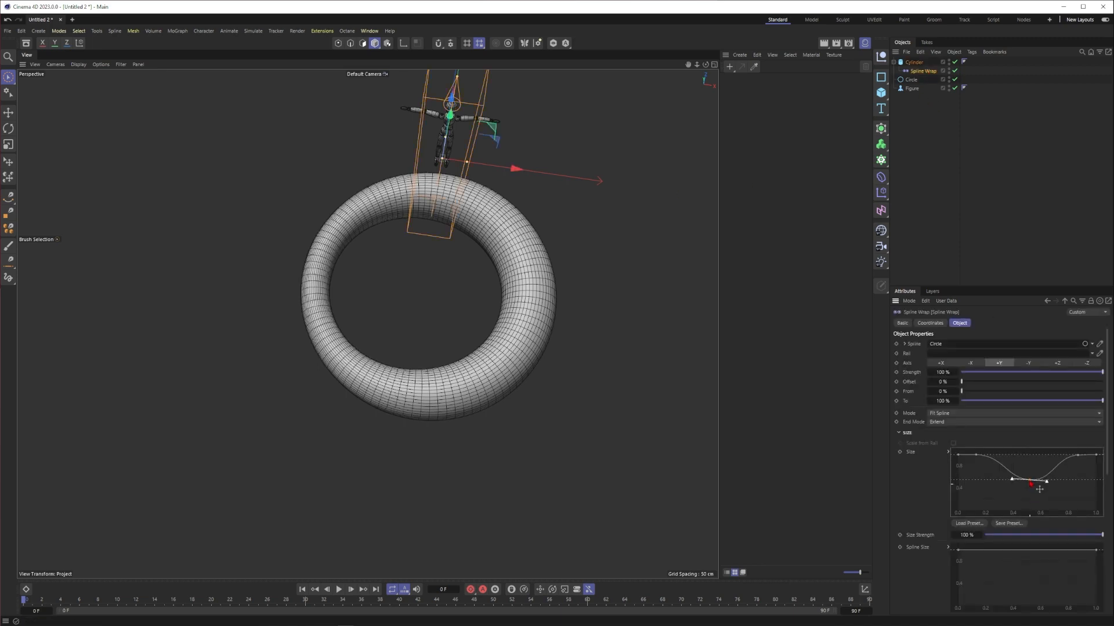
left_click(455, 293)
left_click_drag(454, 292, 519, 279, "alt")
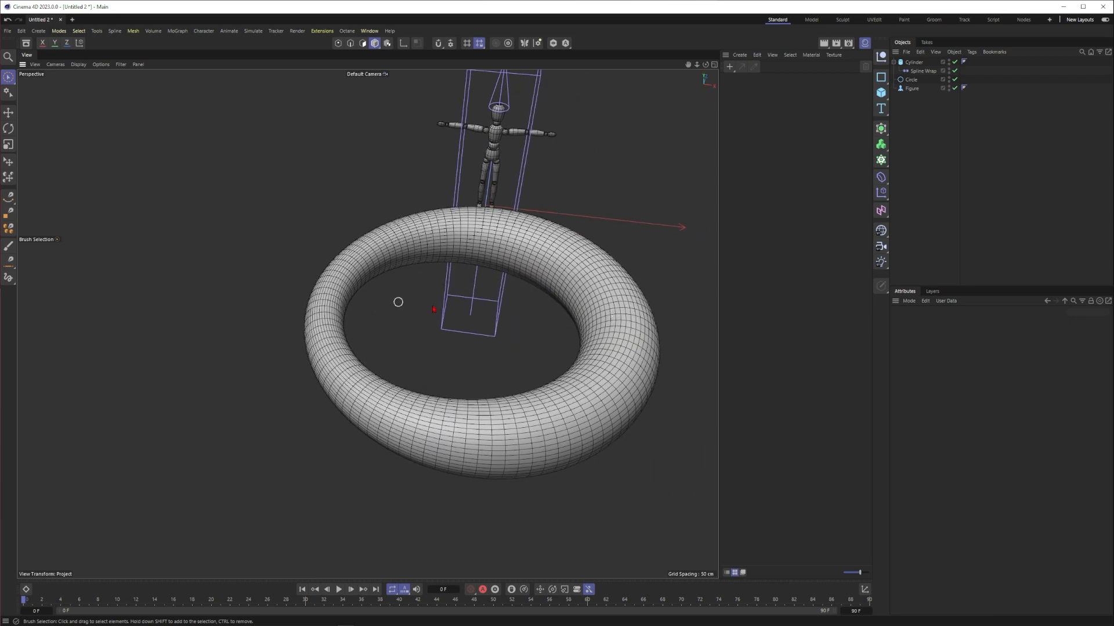
- Turn on X-Ray display for the cylinder
left_click(913, 62)
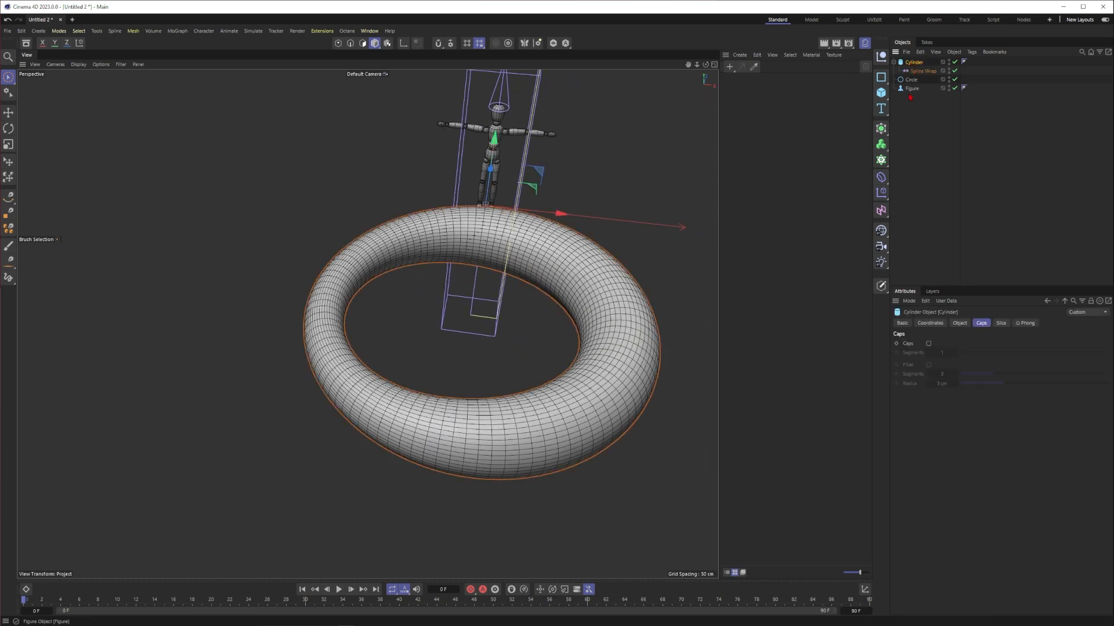
left_click(902, 323)
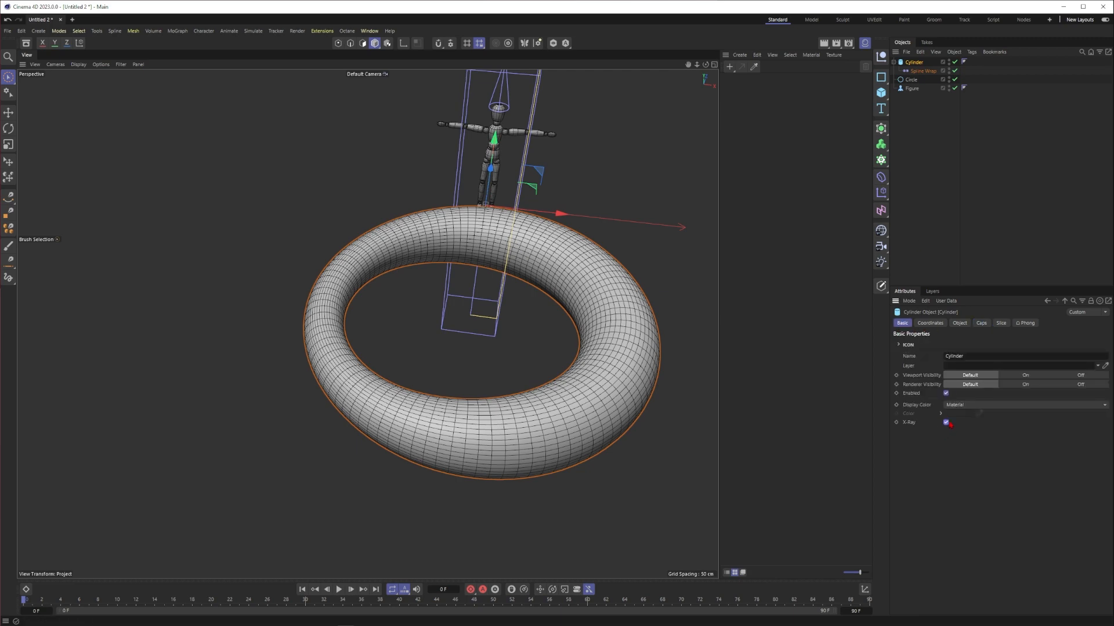
left_click(977, 192)
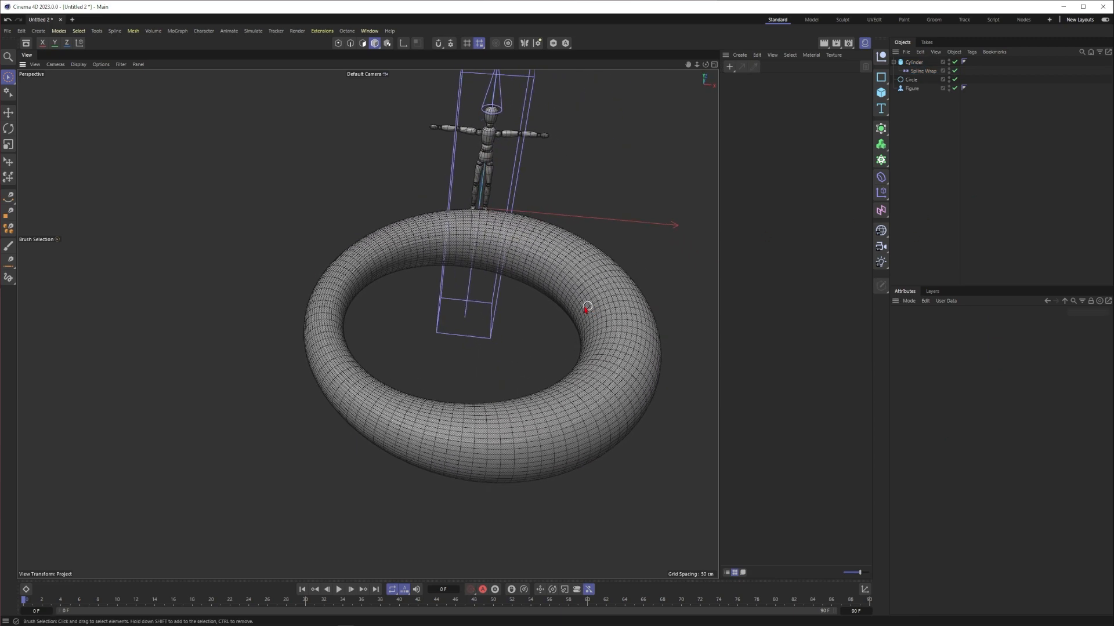
- Create a new standard material and assign it to the cylinder
middle_click_drag(616, 330, 555, 318, "alt")
double_click(778, 142)
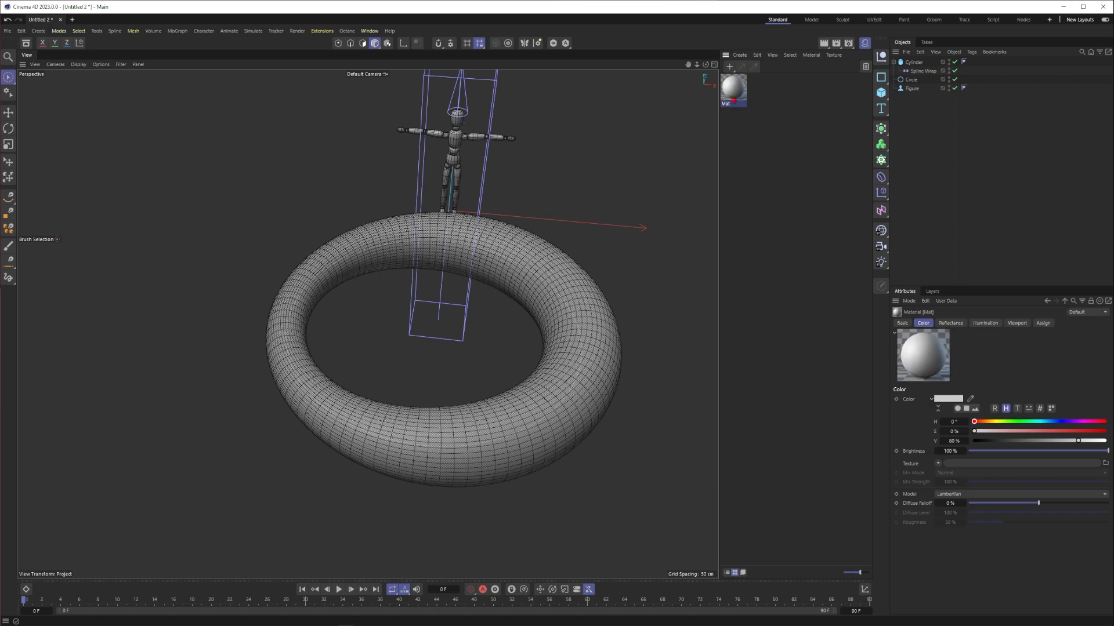
left_click_drag(734, 93, 921, 63)
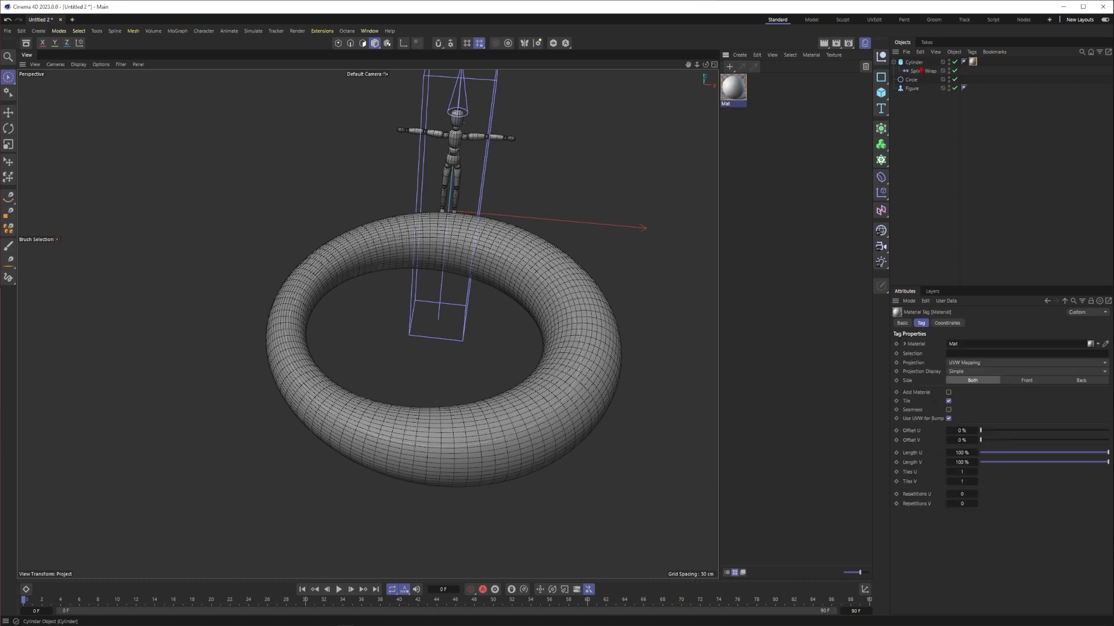
- Darken the ring's material by lowering its color brightness value to 47%
left_click(734, 92)
left_click_drag(1061, 441, 1036, 441)
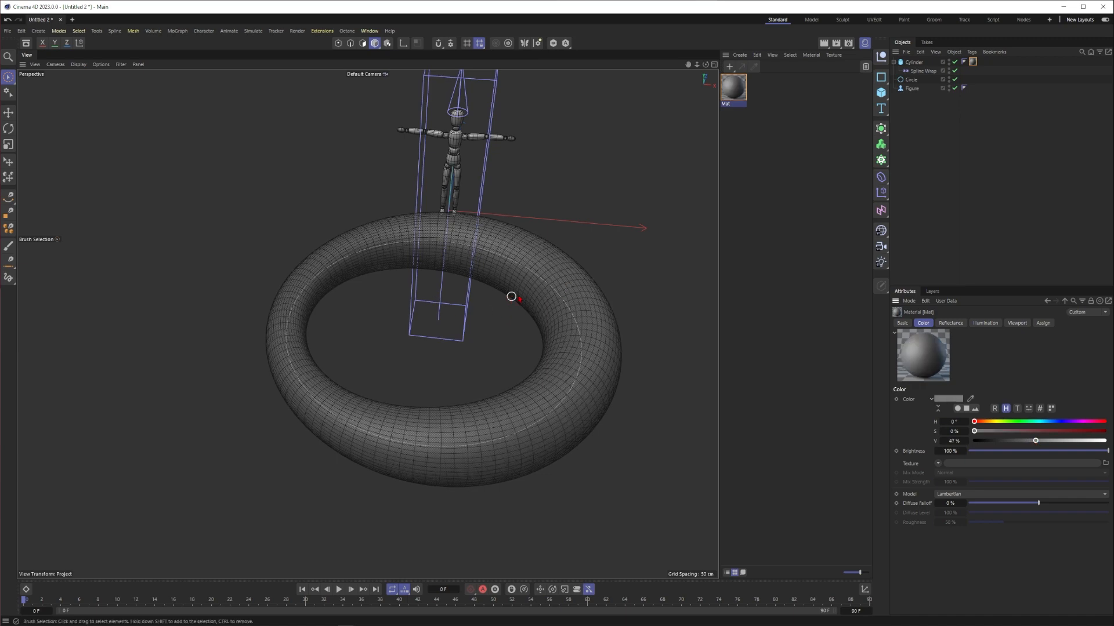
left_click_drag(498, 306, 491, 283, "alt")
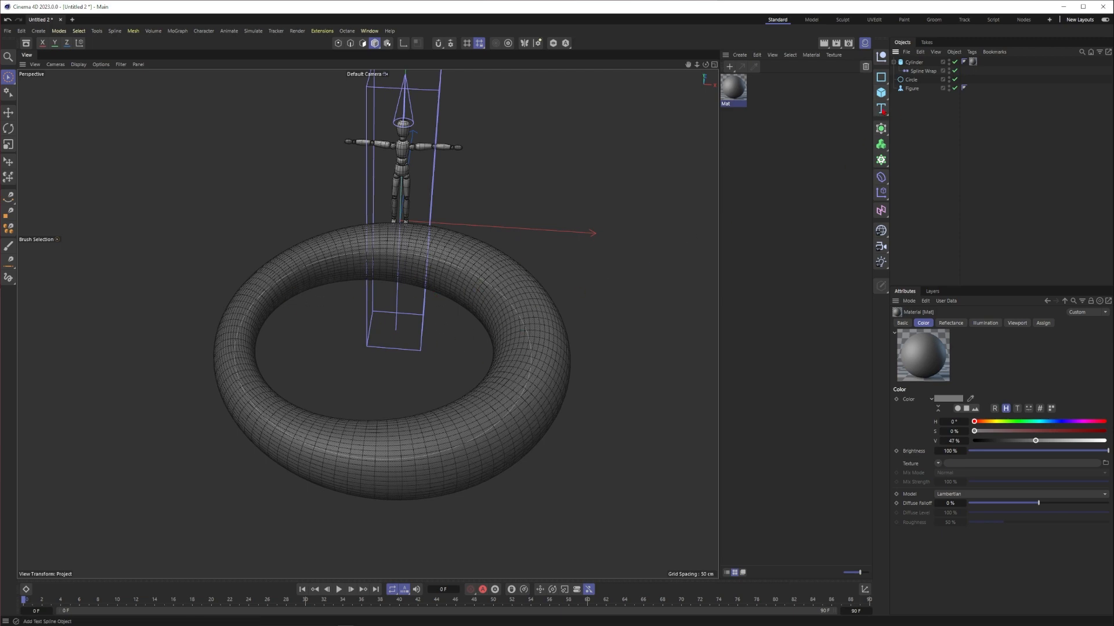
- Add a sphere primitive and move it straight up, away from the ring's surface
left_click(880, 93)
left_click(966, 139)
left_click_drag(449, 266, 445, 248, "alt")
left_click_drag(580, 226, 514, 236)
scroll(445, 243, "up", 3)
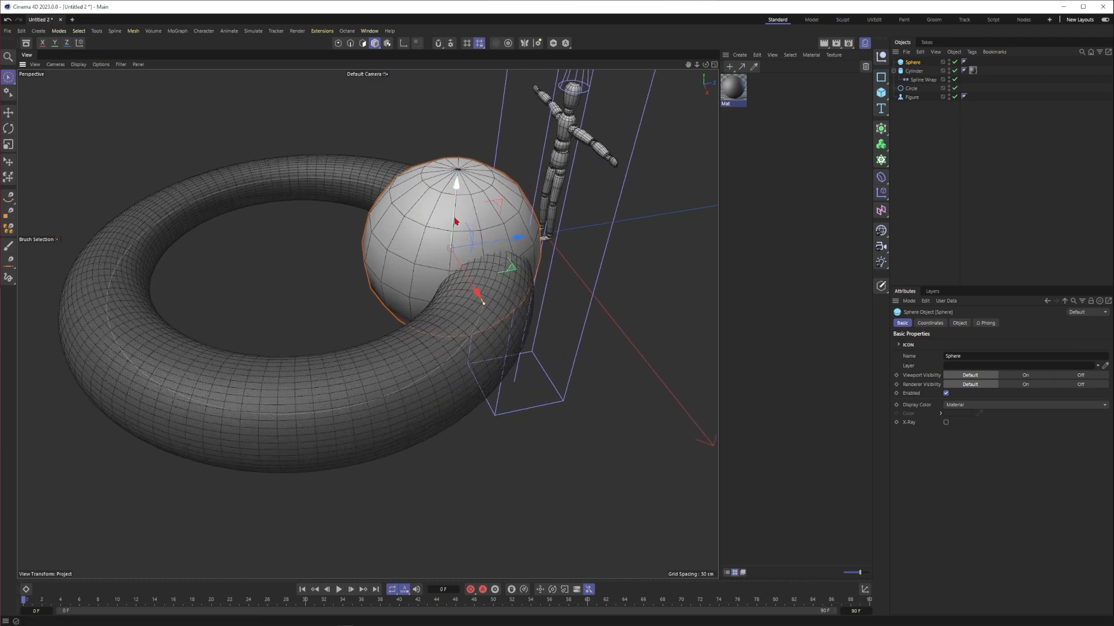
left_click_drag(458, 178, 464, 103)
middle_click_drag(444, 176, 468, 251, "alt")
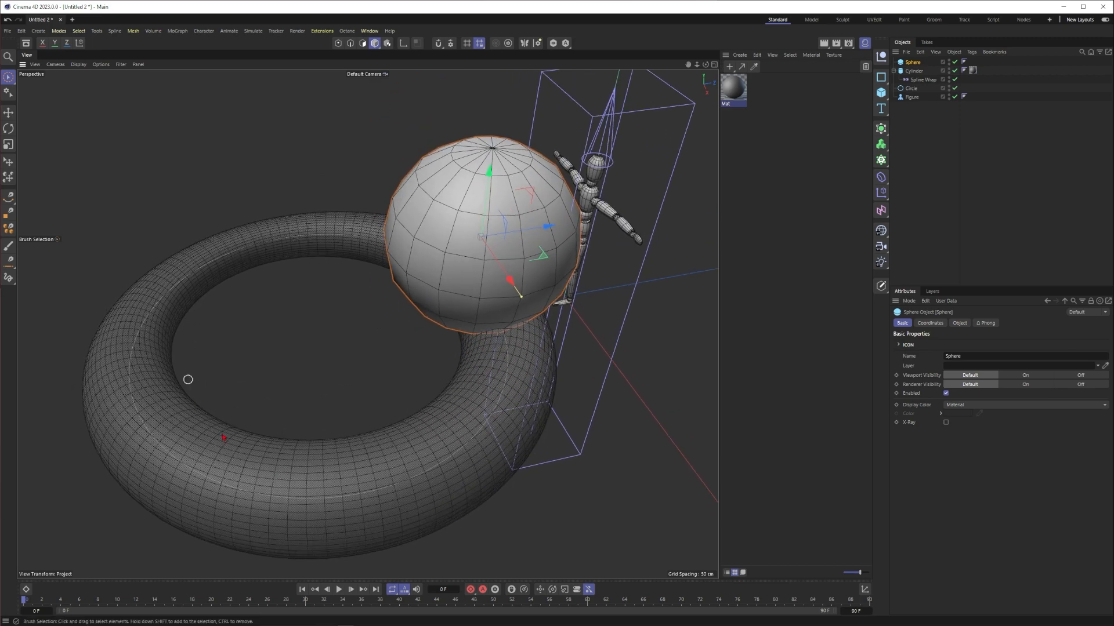
- Add a MoGraph Cloner and make the sphere its child
left_click(881, 160)
left_click(906, 172)
left_click_drag(913, 70, 913, 62)
- Try the Cloner in Radial mode and check how the spheres are arranged
left_click(959, 323)
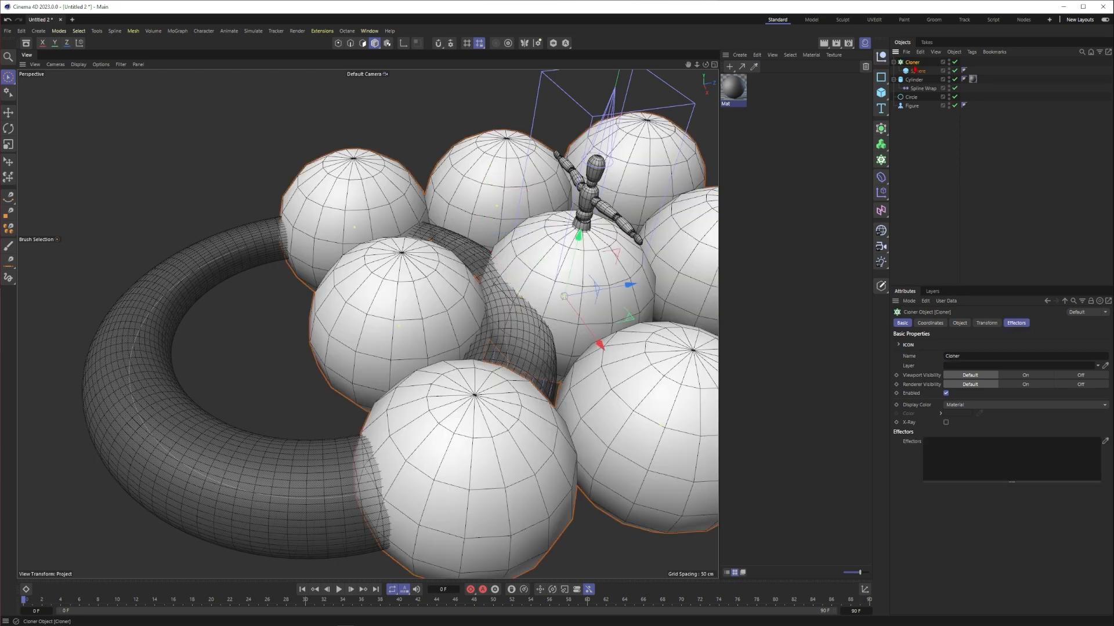
left_click(975, 343)
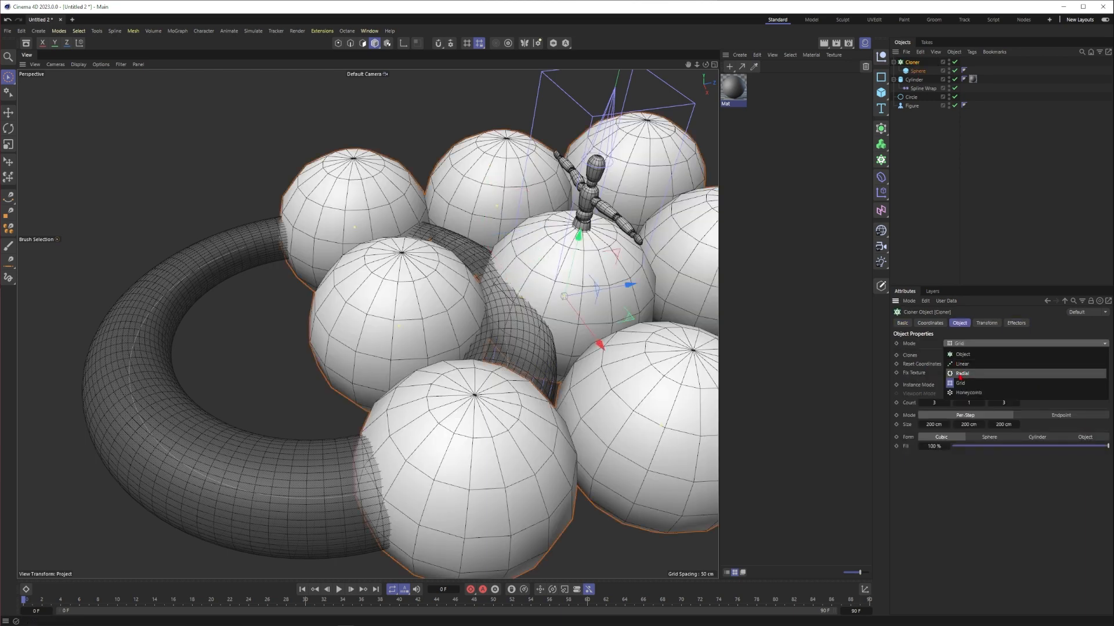
left_click(961, 374)
scroll(510, 310, "down", 3)
scroll(509, 310, "up", 2)
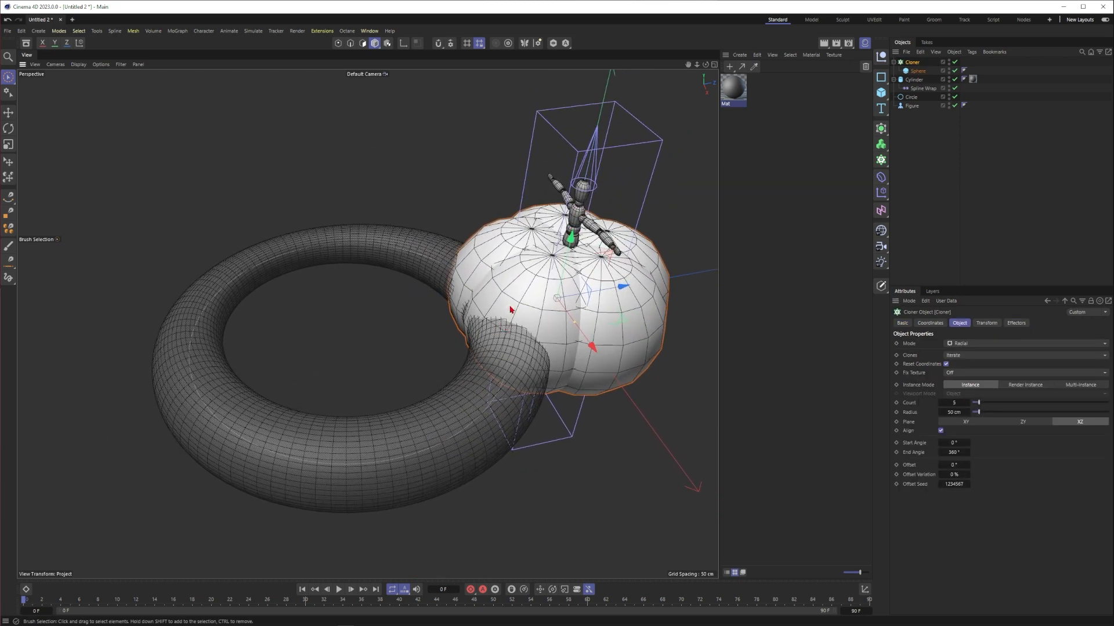
left_click_drag(510, 310, 515, 318, "alt")
- Set the Cloner's mode to Object and assign the Circle spline as the object to clone onto
left_click(968, 344)
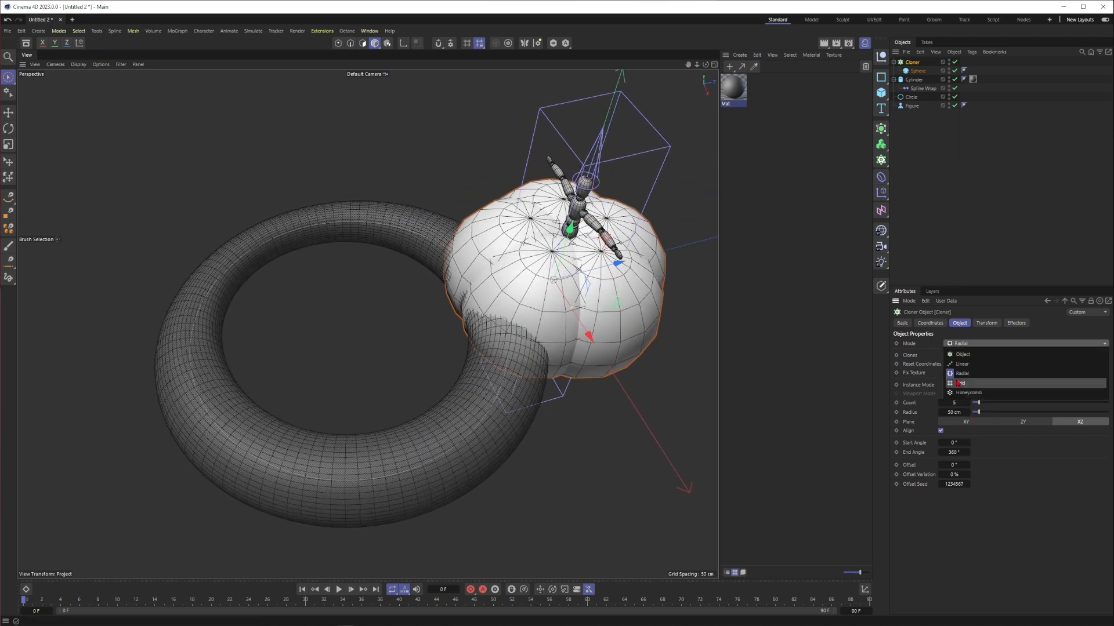
left_click(963, 352)
left_click_drag(911, 97, 1017, 306)
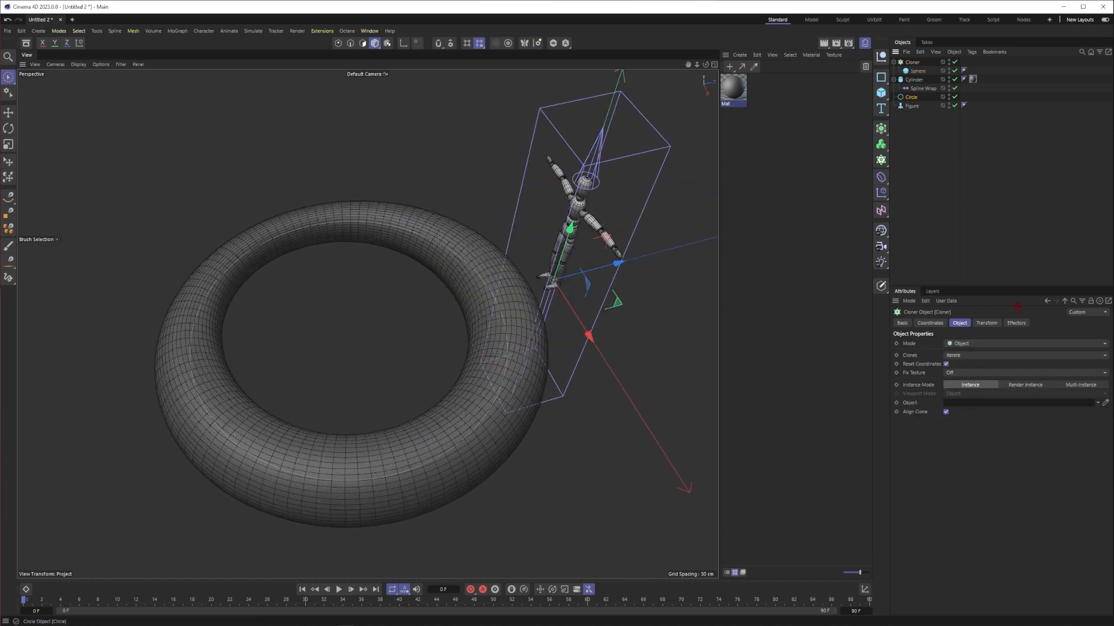
left_click_drag(977, 410, 976, 408)
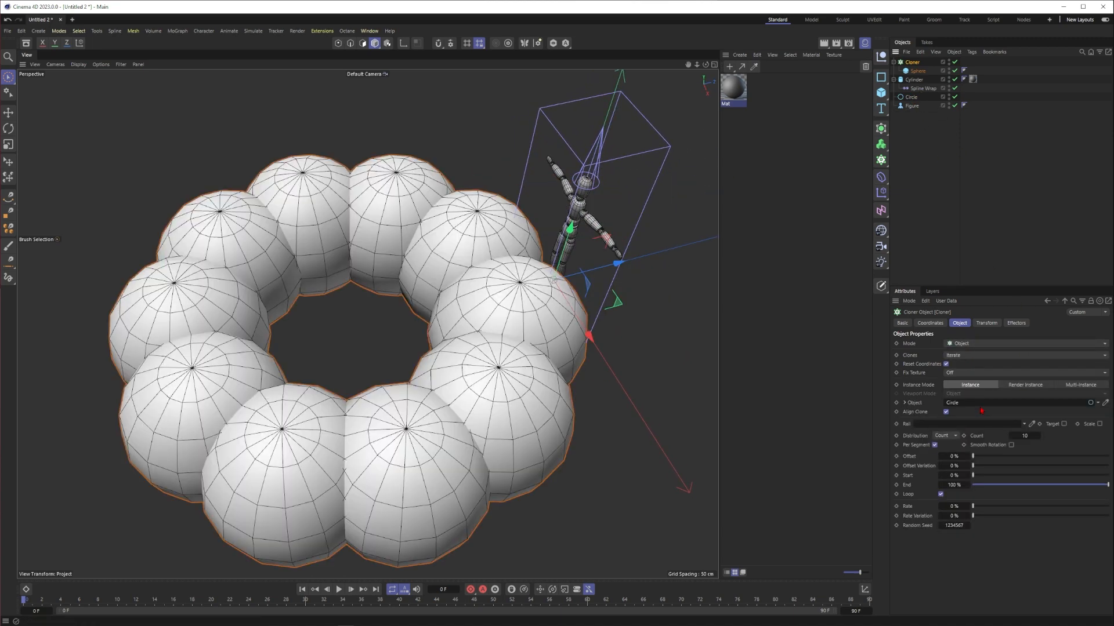
- Set the cloned sphere's radius to 20 cm
left_click(918, 71)
left_click(952, 344)
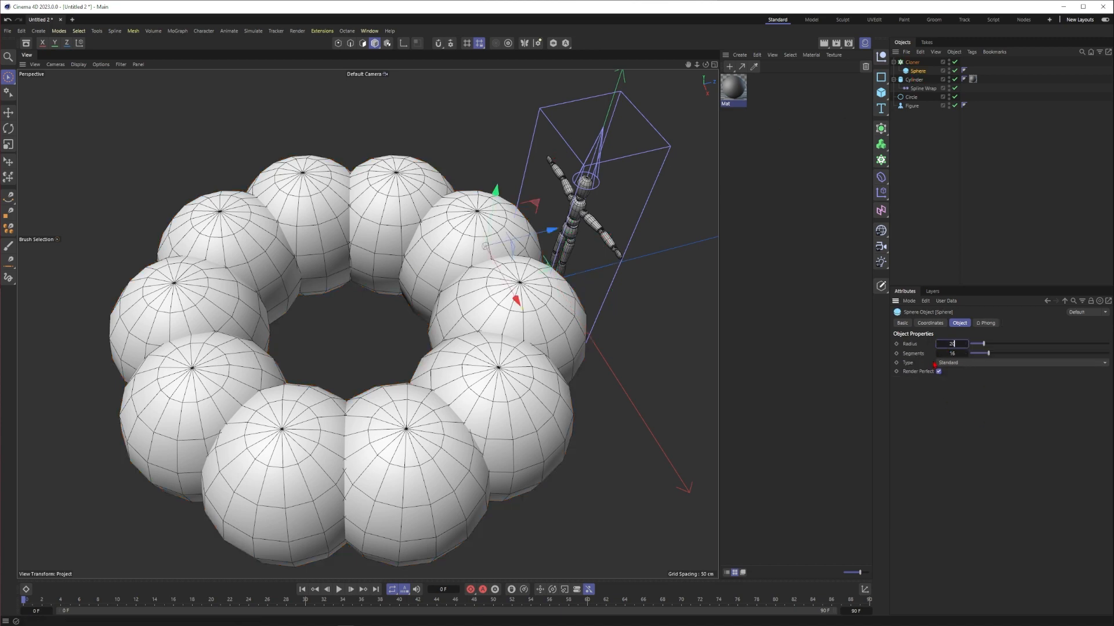
type("20")
key("Return")
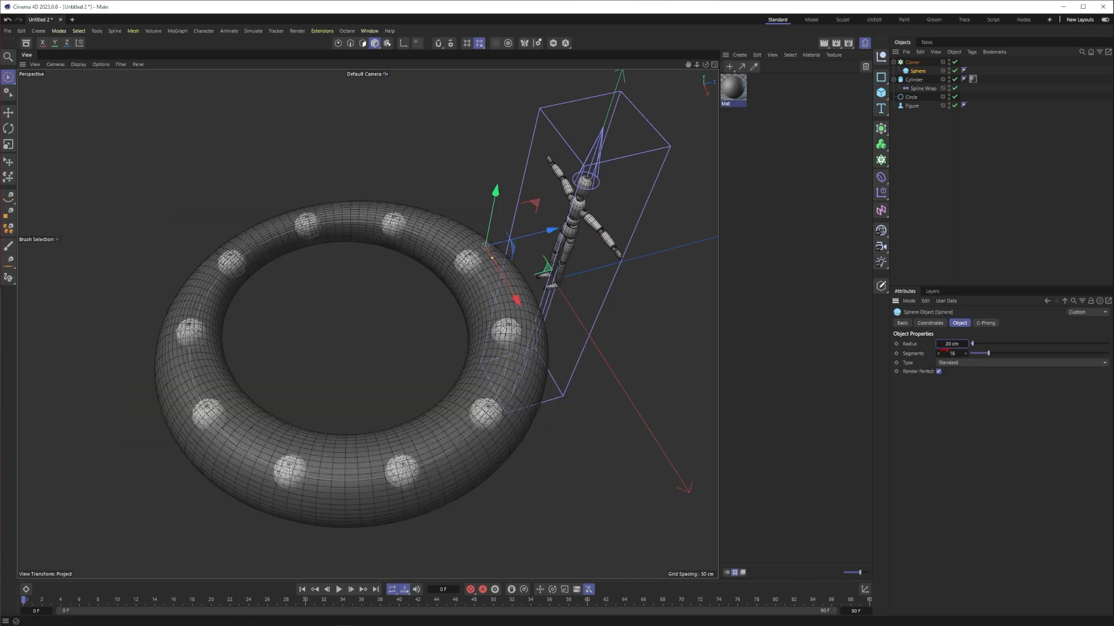
- Examine the placement of the spheres inside the ring and the mesh of a single sphere up close
left_click_drag(260, 225, 262, 227, "alt")
scroll(497, 336, "up", 6)
left_click_drag(524, 353, 525, 351, "alt")
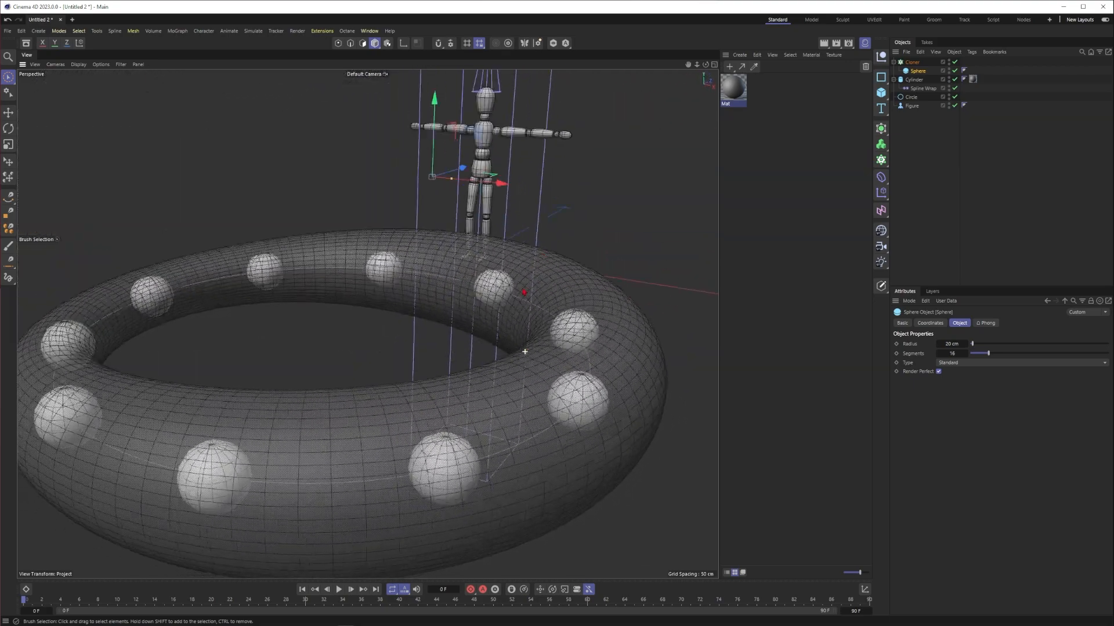
left_click_drag(524, 293, 561, 305, "alt")
mouse_move(547, 342)
left_mouse_down("alt")
mouse_move(551, 388)
mouse_move(521, 353)
mouse_move(554, 335)
left_mouse_up("alt")
scroll(519, 352, "down", 5)
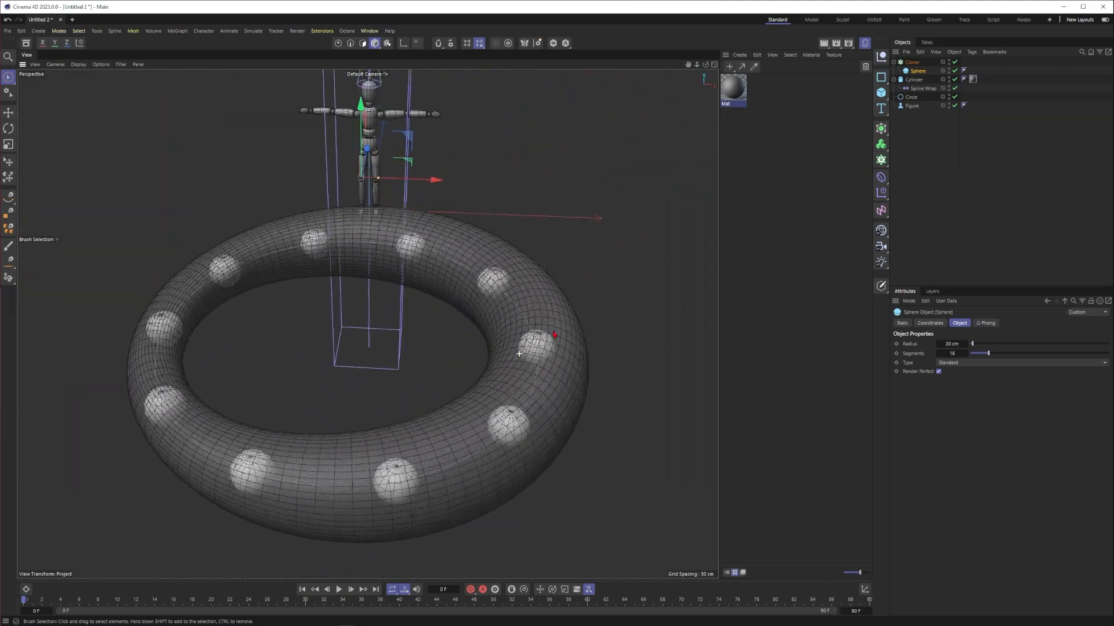
scroll(519, 354, "up", 4)
scroll(557, 359, "up", 4)
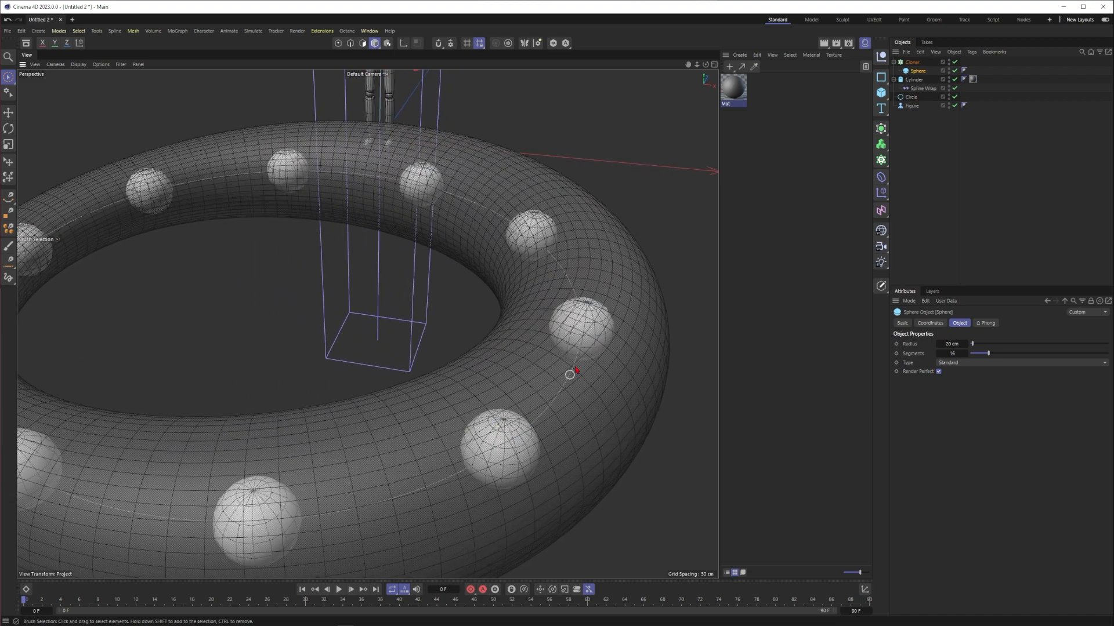
scroll(576, 370, "up", 6)
scroll(627, 334, "up", 2)
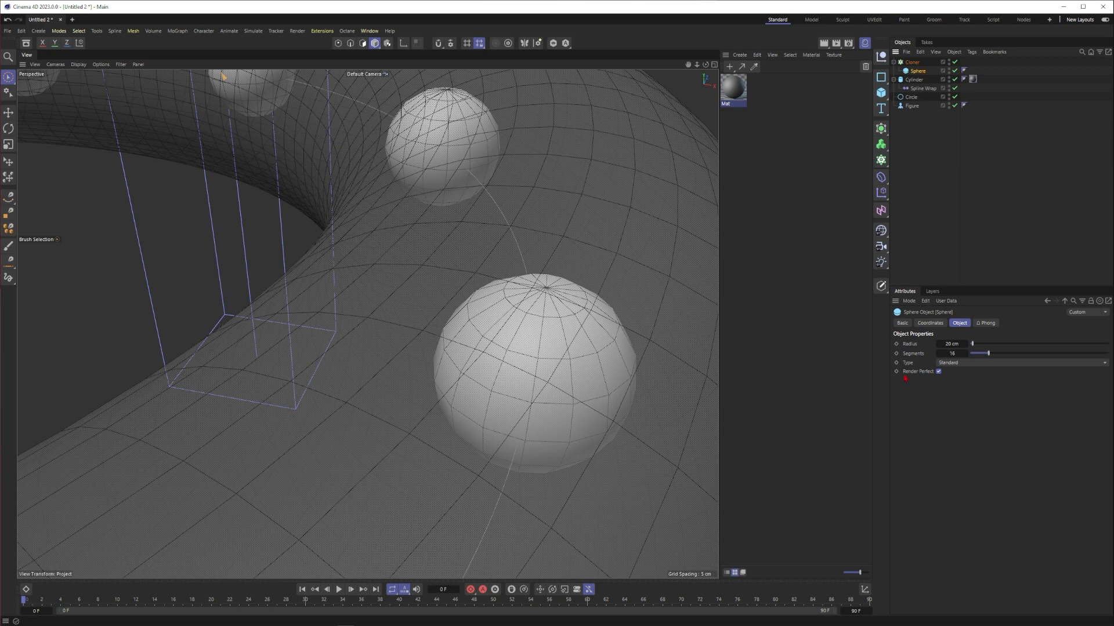
- Change the sphere's type to Hexahedron and check its mesh layout
left_click(958, 365)
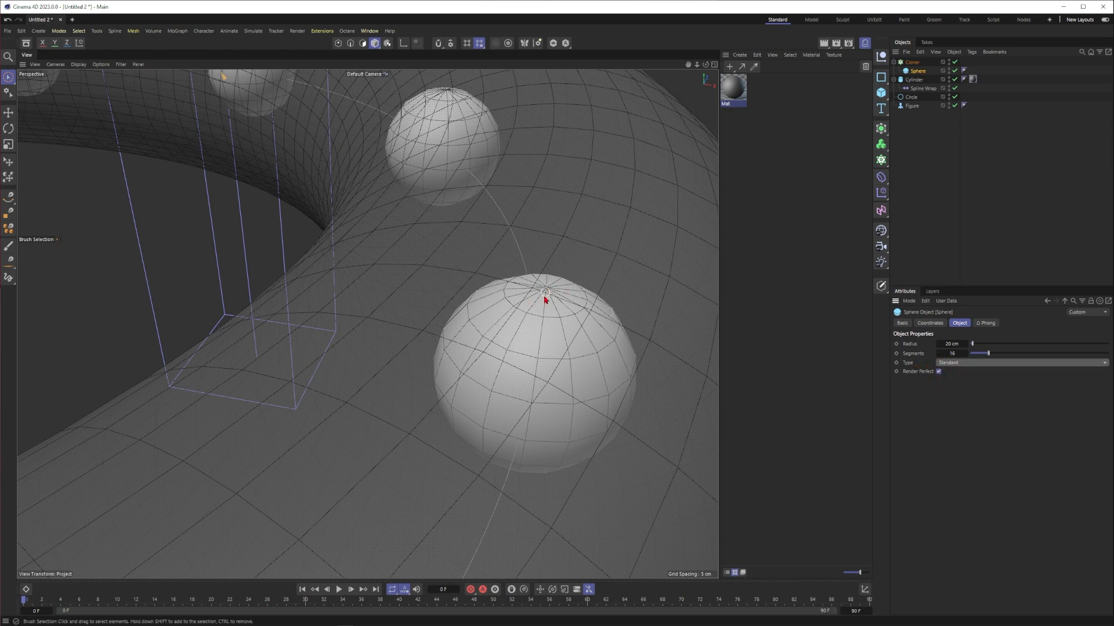
left_click(963, 363)
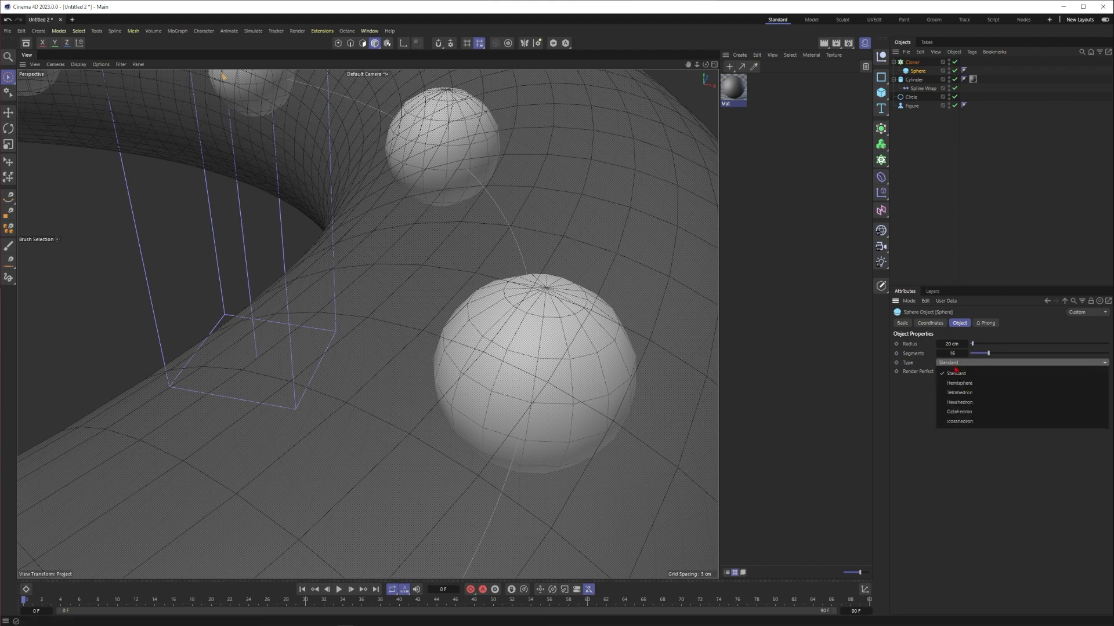
left_click(962, 403)
left_click_drag(543, 327, 527, 311, "alt")
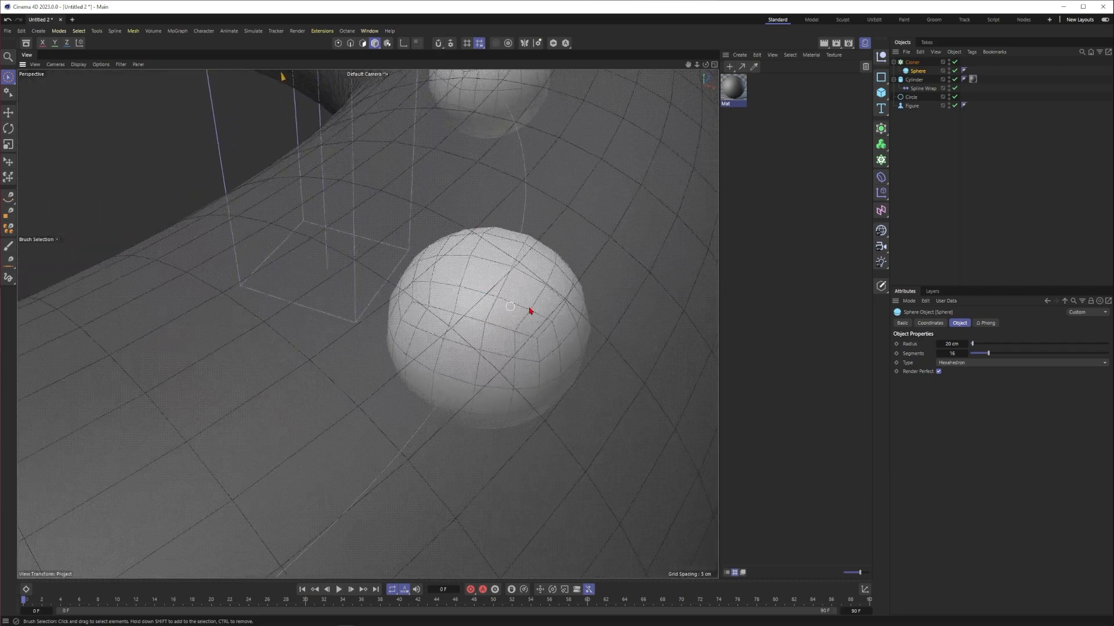
- Try the Icosahedron type for the sphere and compare its triangulated mesh
left_click(975, 362)
left_click(959, 421)
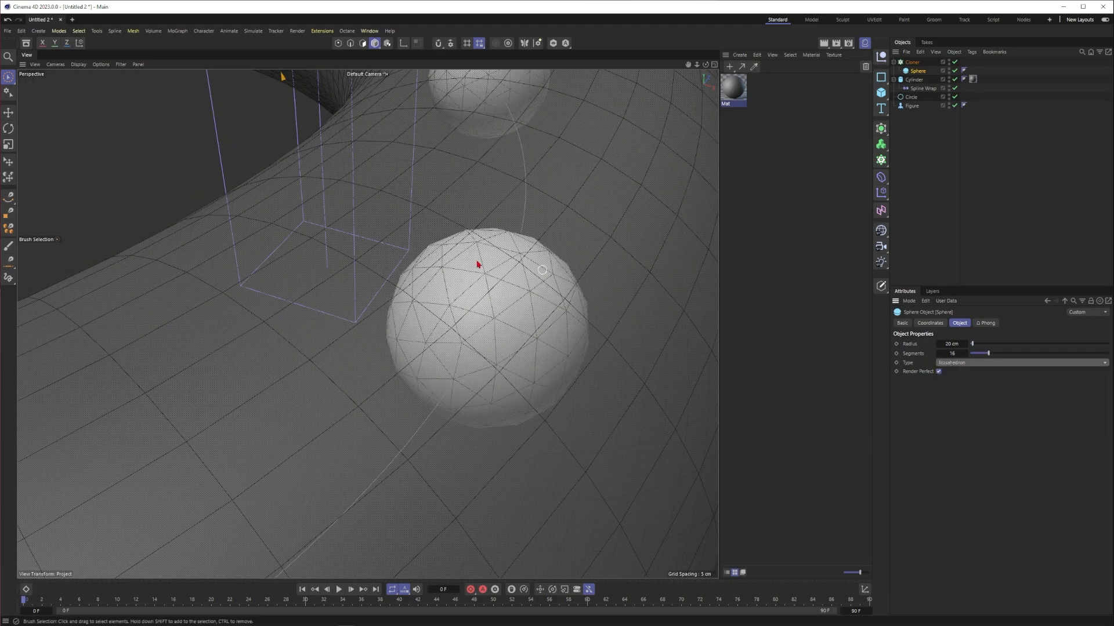
left_click_drag(479, 261, 451, 267, "alt")
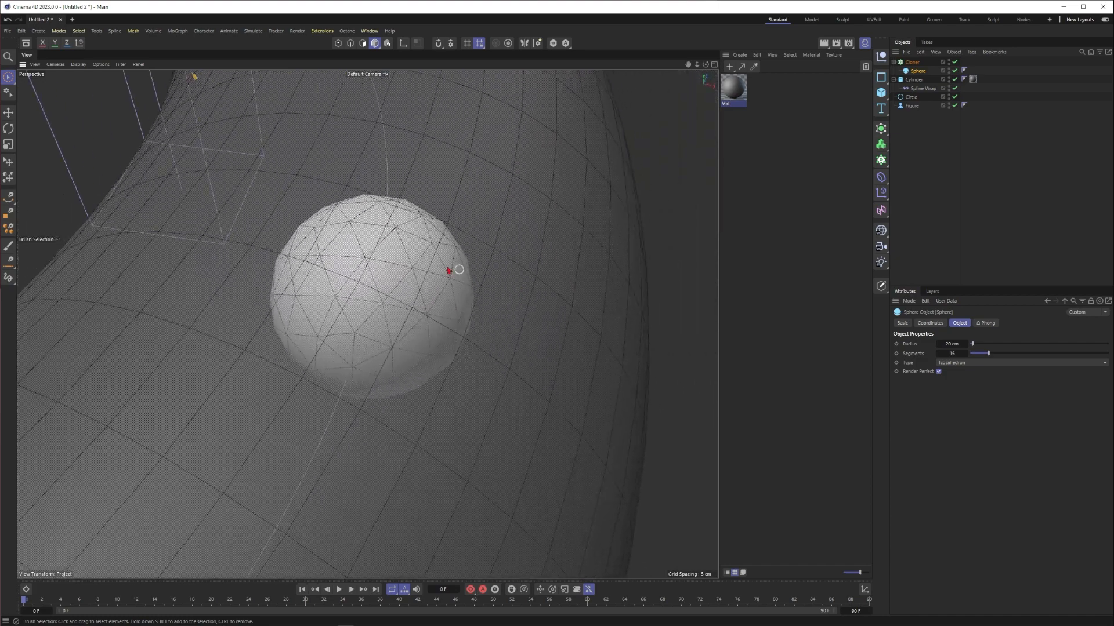
right_click_drag(424, 267, 370, 282, "alt")
mouse_move(370, 281)
left_mouse_down("alt")
mouse_move(357, 254)
mouse_move(387, 272)
left_mouse_up("alt")
right_click_drag(387, 274, 426, 277, "alt")
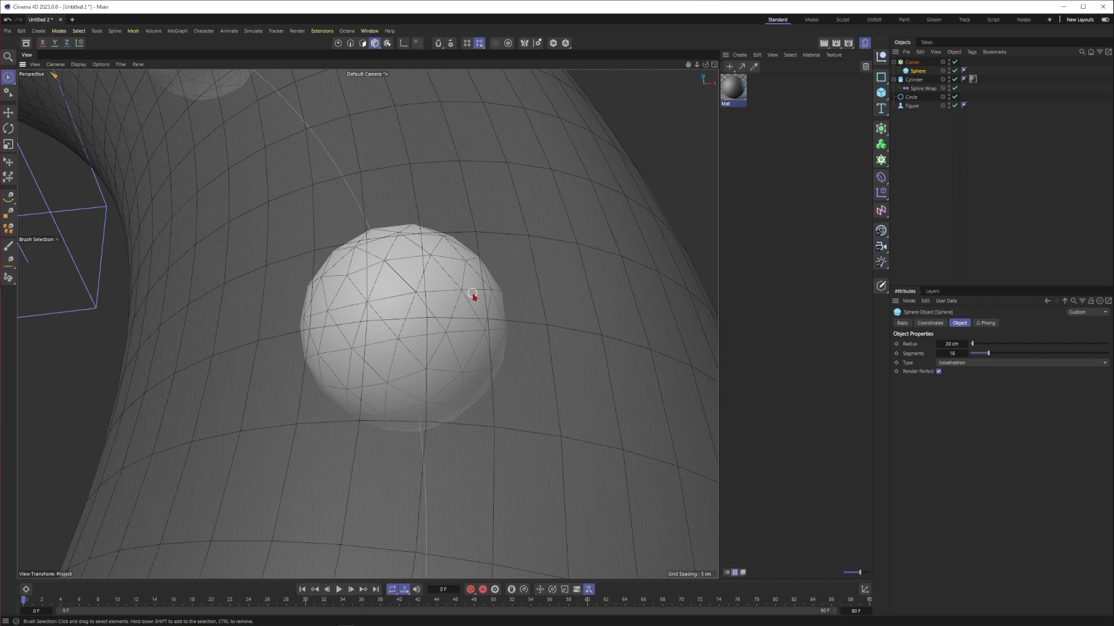
- Set the sphere's type back to Hexahedron
left_click(953, 364)
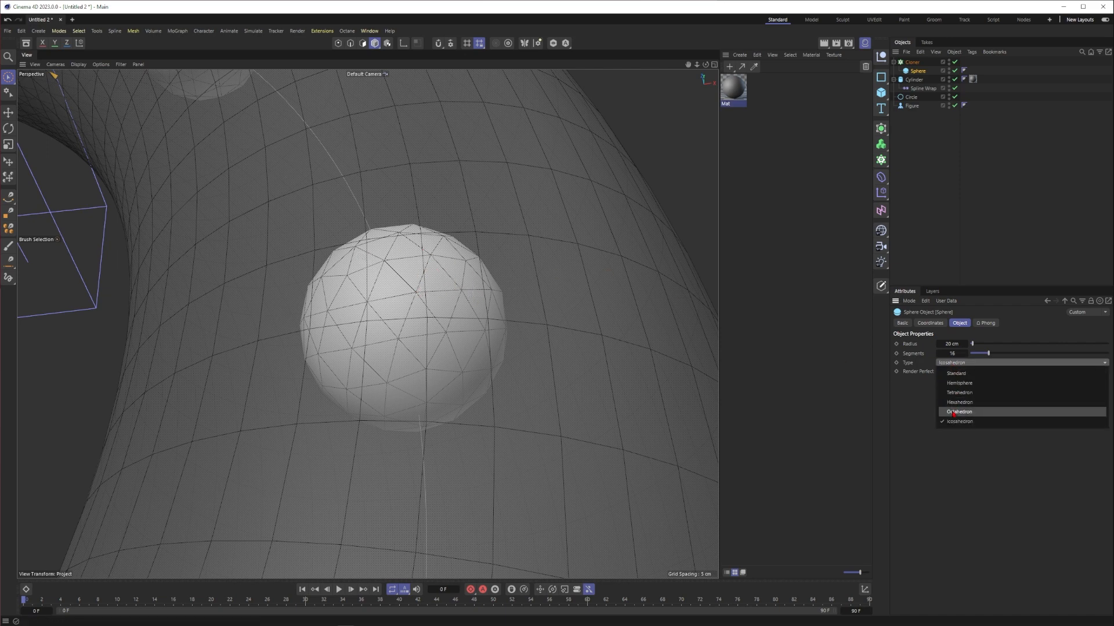
left_click(947, 402)
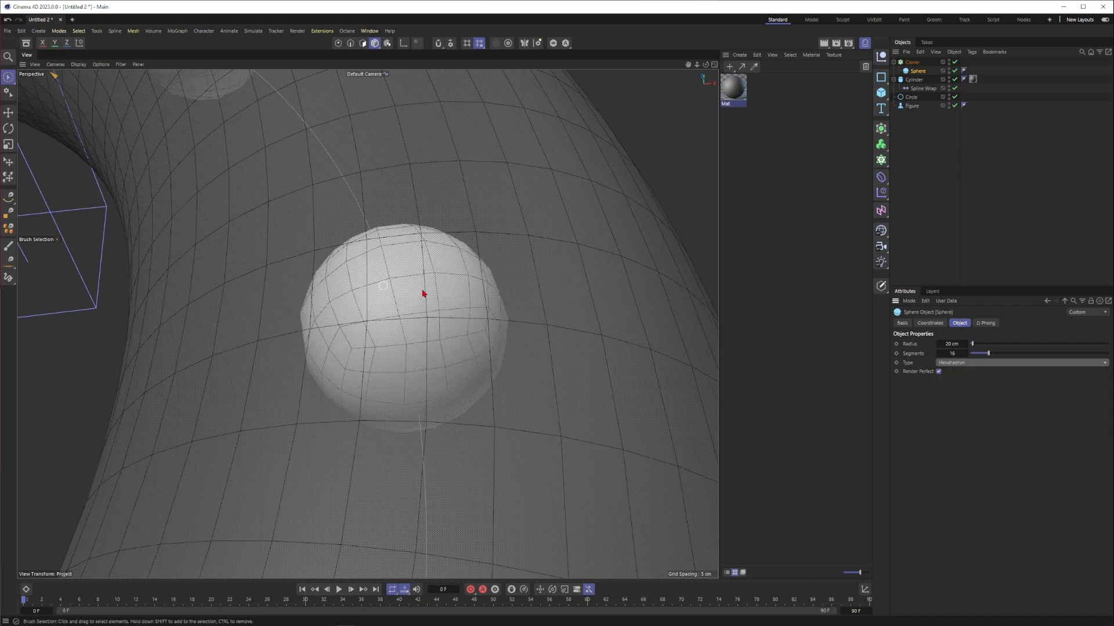
right_click_drag(421, 314, 351, 303, "alt")
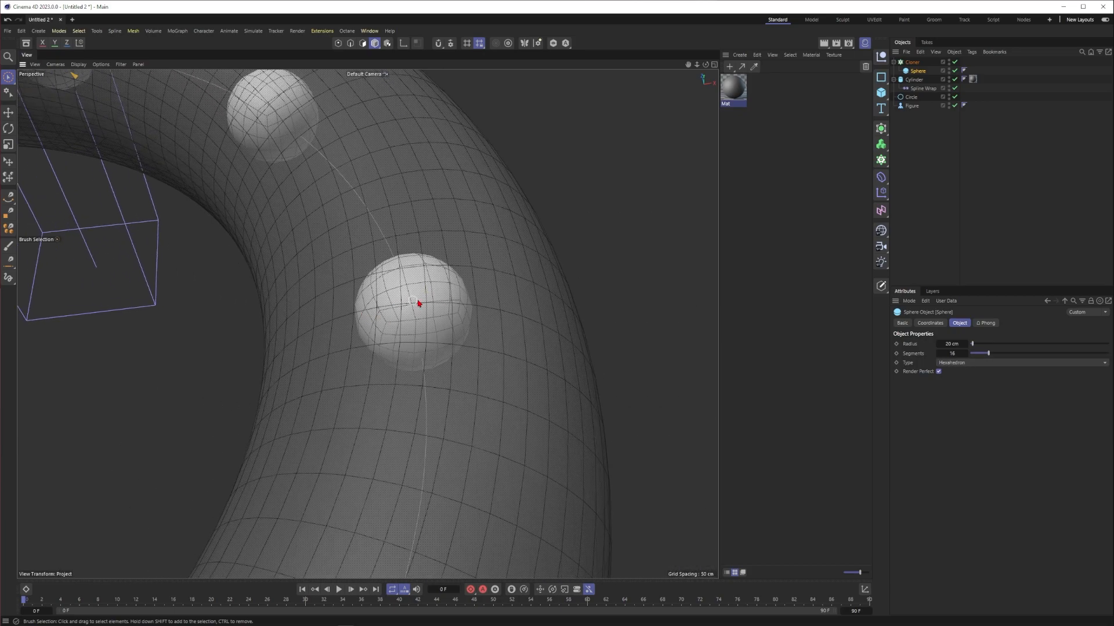
- Examine the whole ring and the spheres distributed inside it from several angles
left_click_drag(419, 301, 332, 284, "alt")
left_click_drag(500, 372, 505, 372, "alt")
right_click_drag(463, 371, 396, 340, "alt")
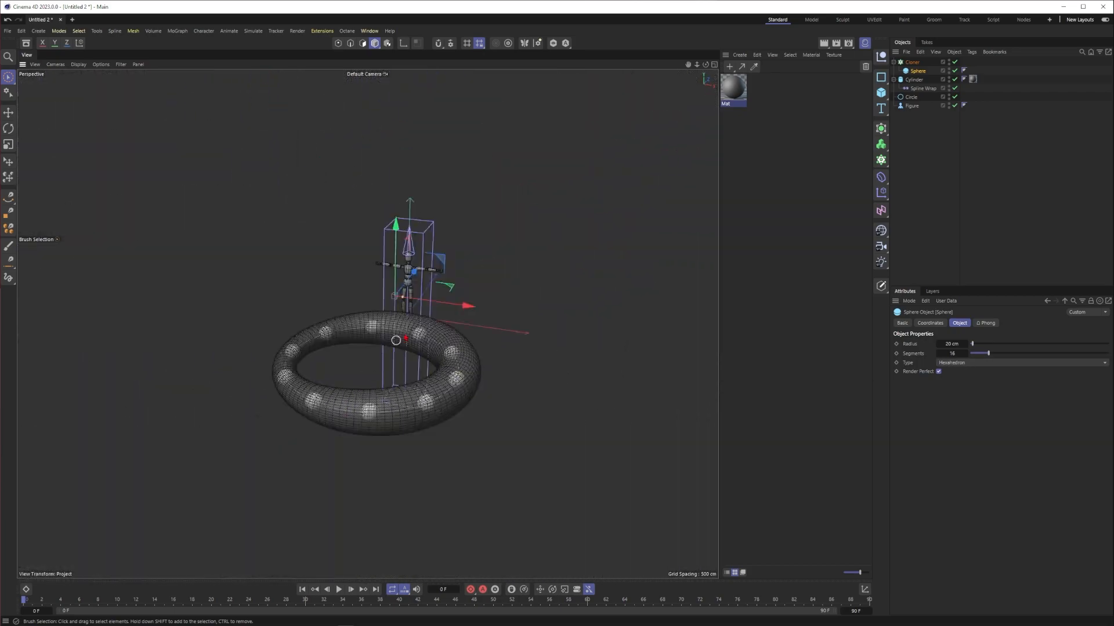
left_click_drag(396, 340, 505, 302, "alt")
right_click_drag(476, 290, 517, 277, "alt")
mouse_move(515, 273)
left_mouse_down("alt")
mouse_move(499, 272)
mouse_move(522, 281)
left_mouse_up("alt")
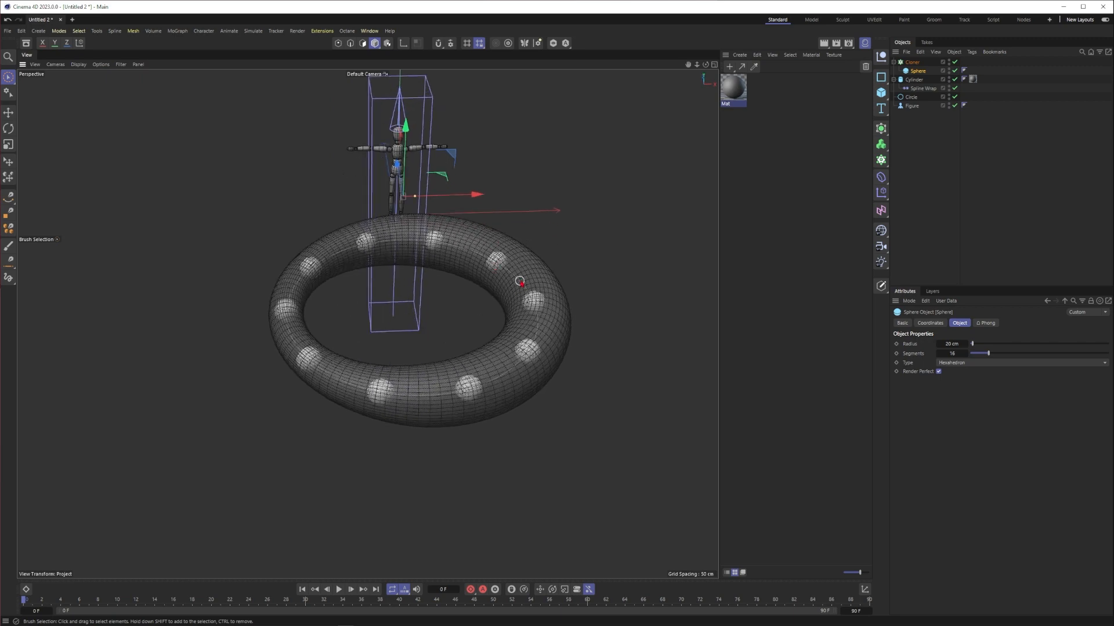
left_click(461, 283)
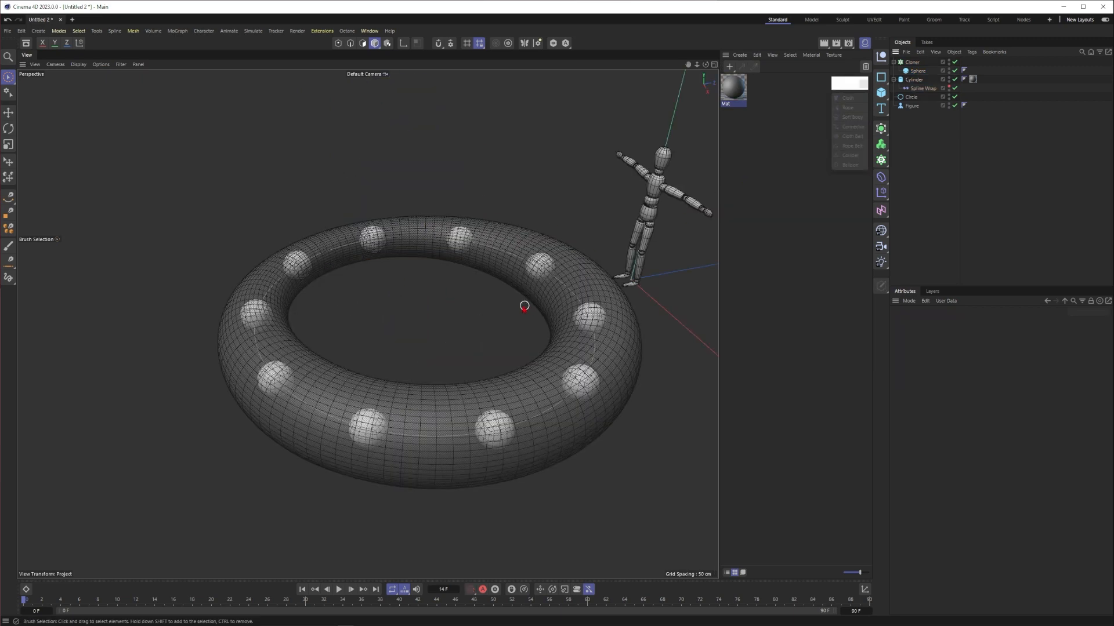
left_click_drag(525, 305, 548, 327, "alt")
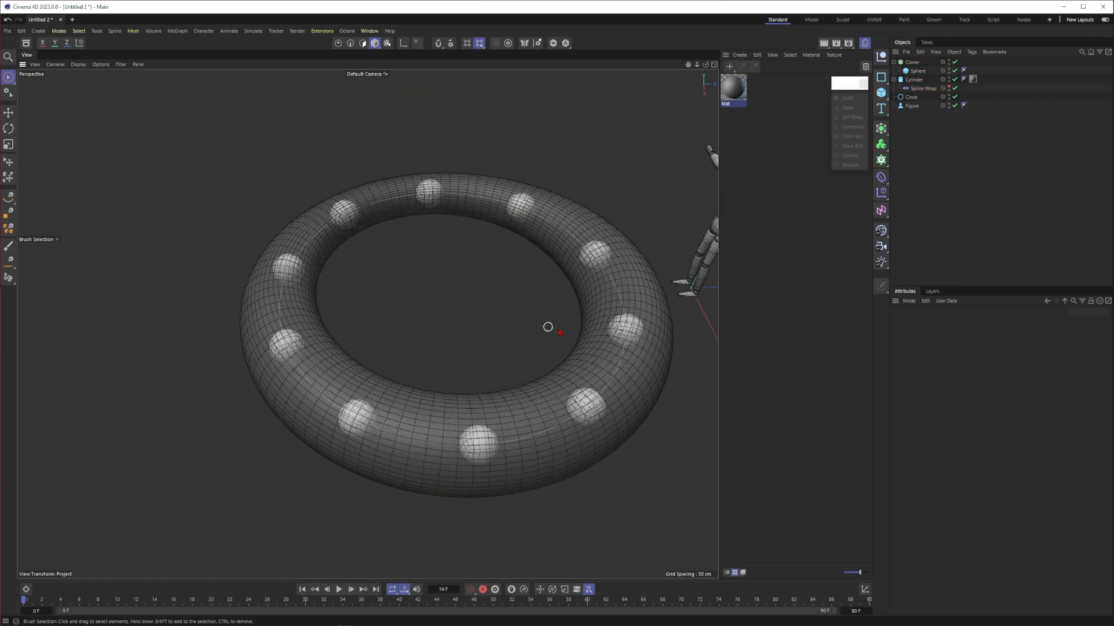
middle_click_drag(561, 333, 504, 283, "alt")
right_click_drag(516, 265, 529, 269, "alt")
left_click_drag(528, 269, 561, 263, "alt")
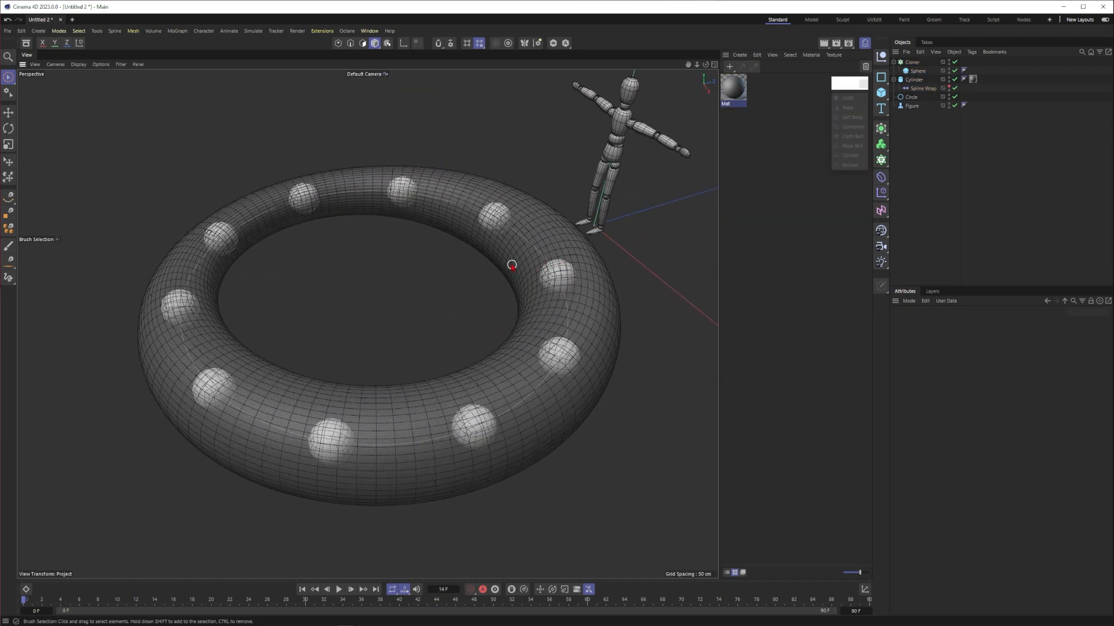
middle_click_drag(512, 265, 552, 274, "alt")
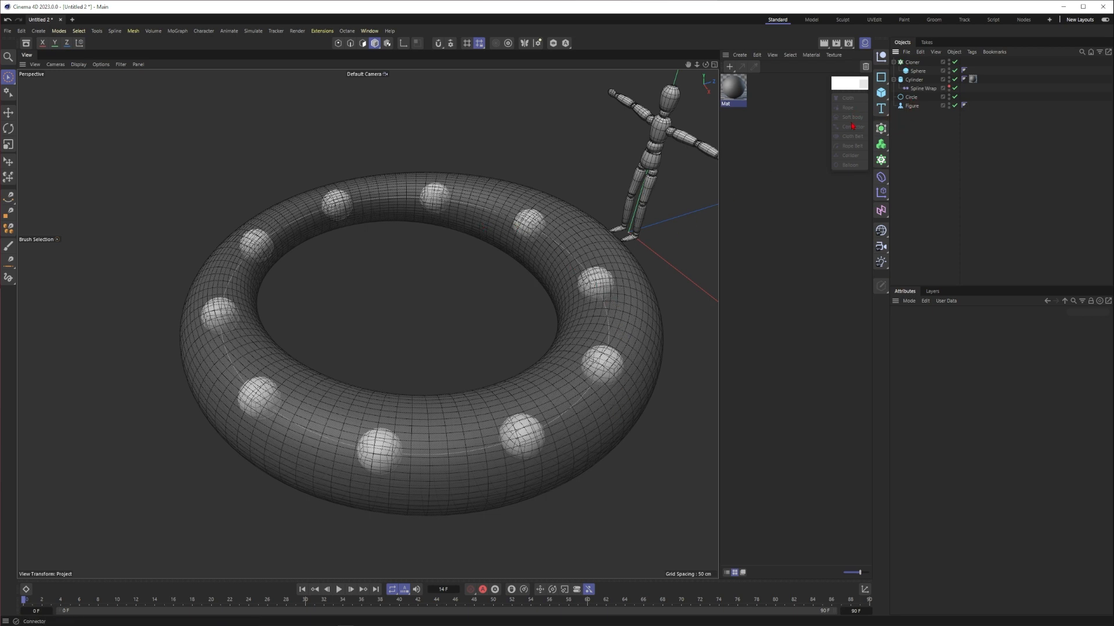
- Detach the simulation tags list as a floating palette and add a Soft Body tag to the Cloner
left_click(914, 71)
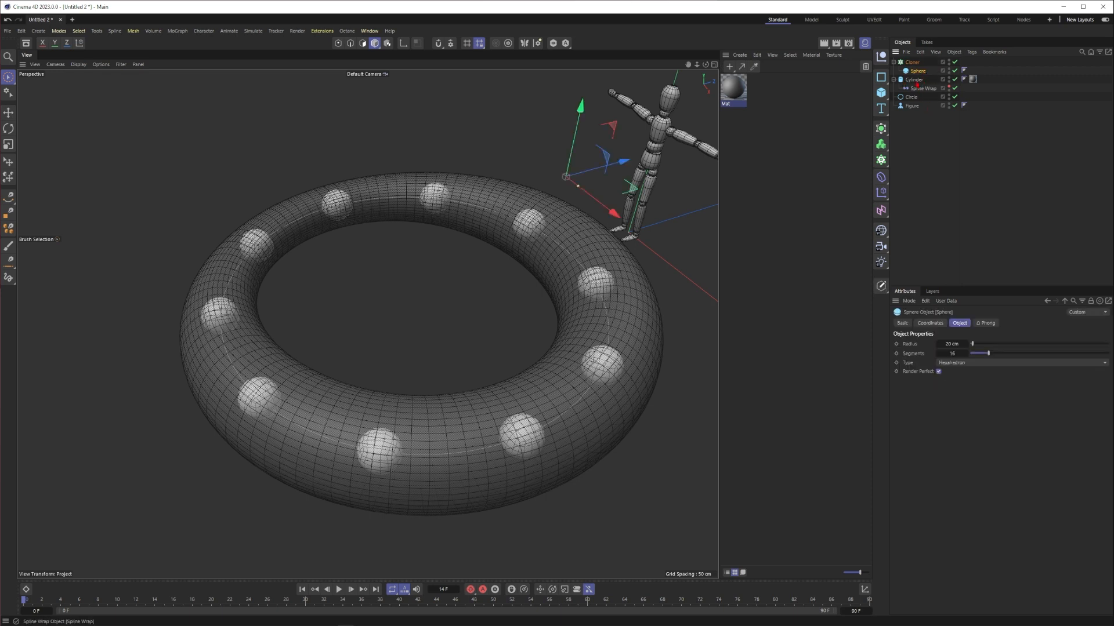
left_click(913, 62)
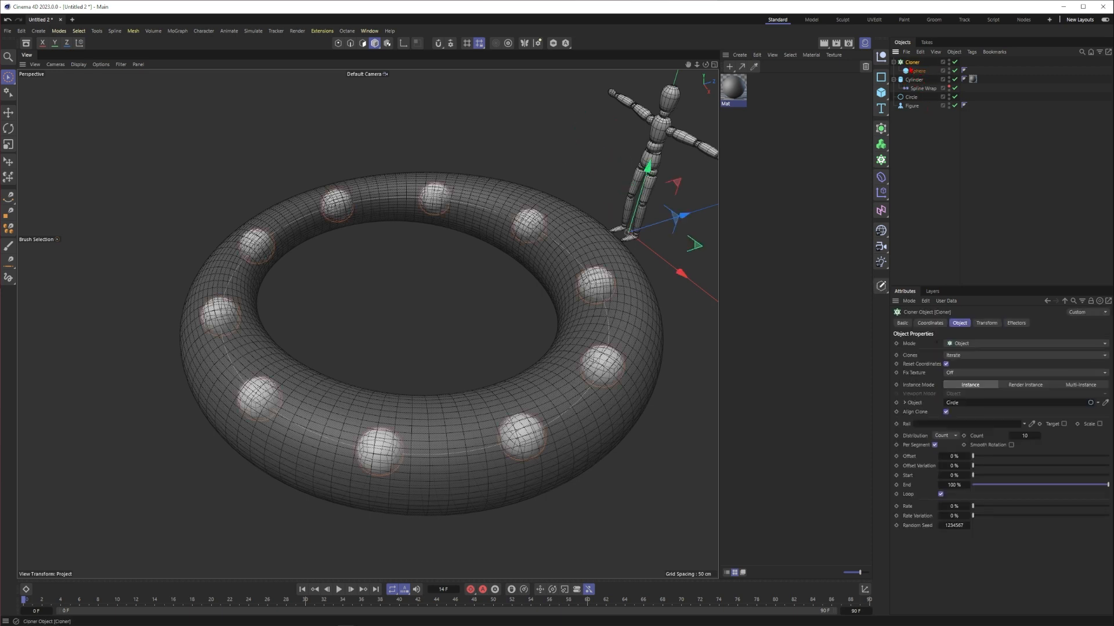
right_click(916, 67)
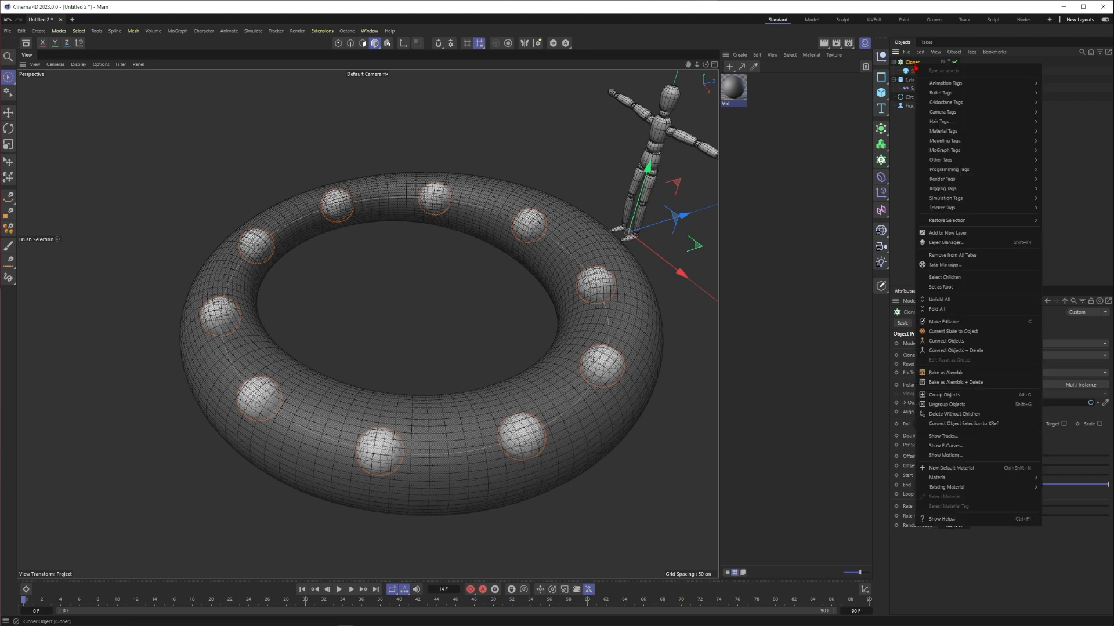
mouse_move(970, 200)
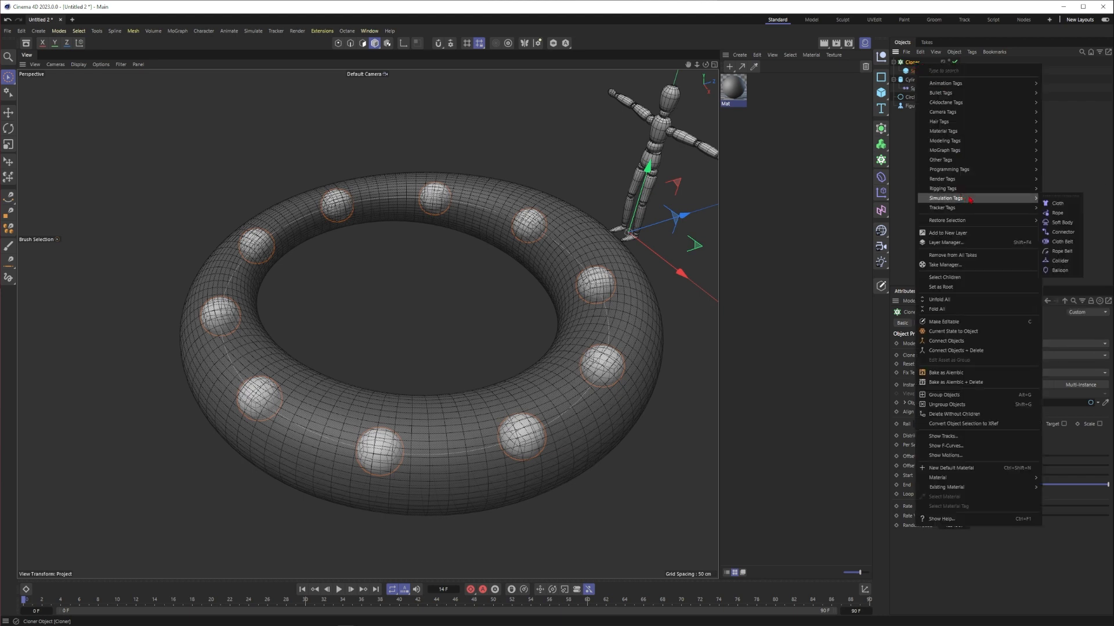
left_click(1059, 197)
left_click_drag(1052, 187, 843, 84)
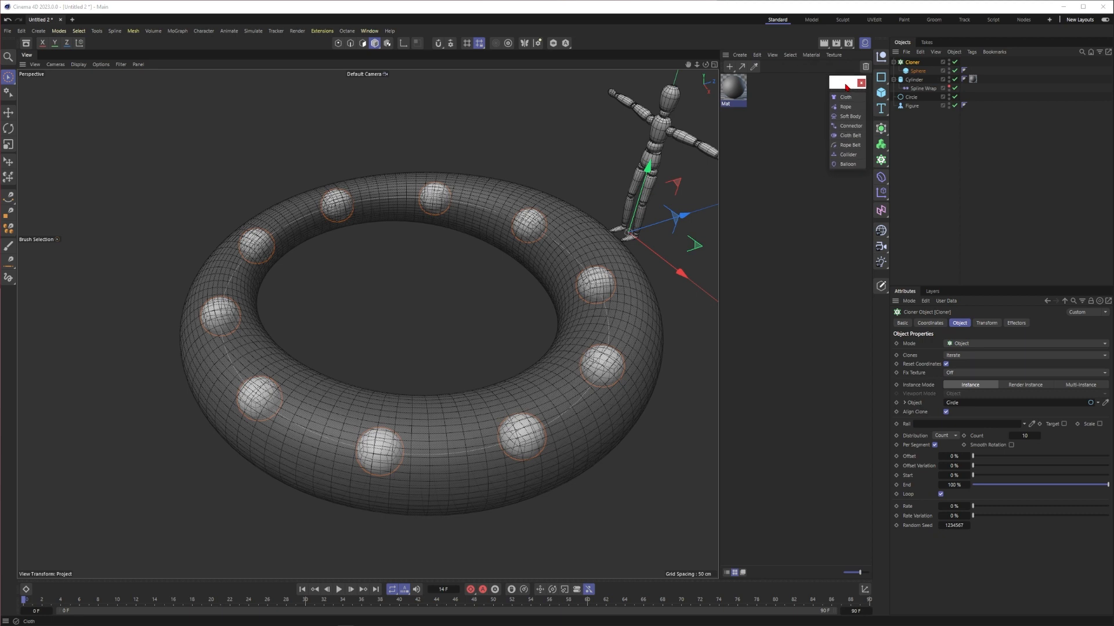
left_click(851, 118)
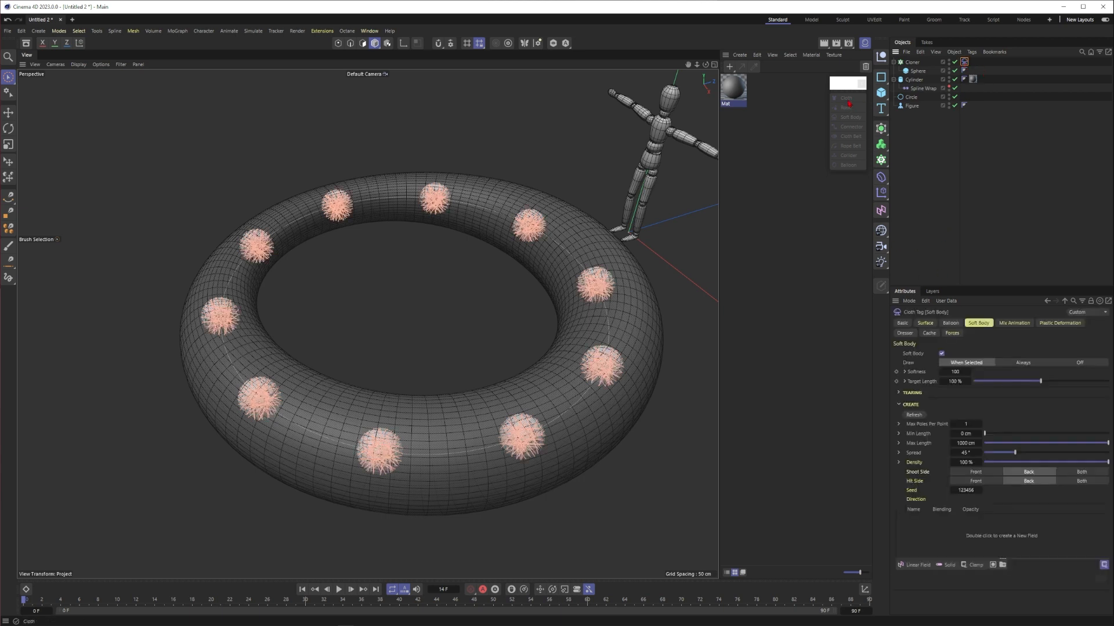
- Replace the Cloner's Soft Body tag with a Cloth tag and enable that tag's Soft Body option
key("Delete")
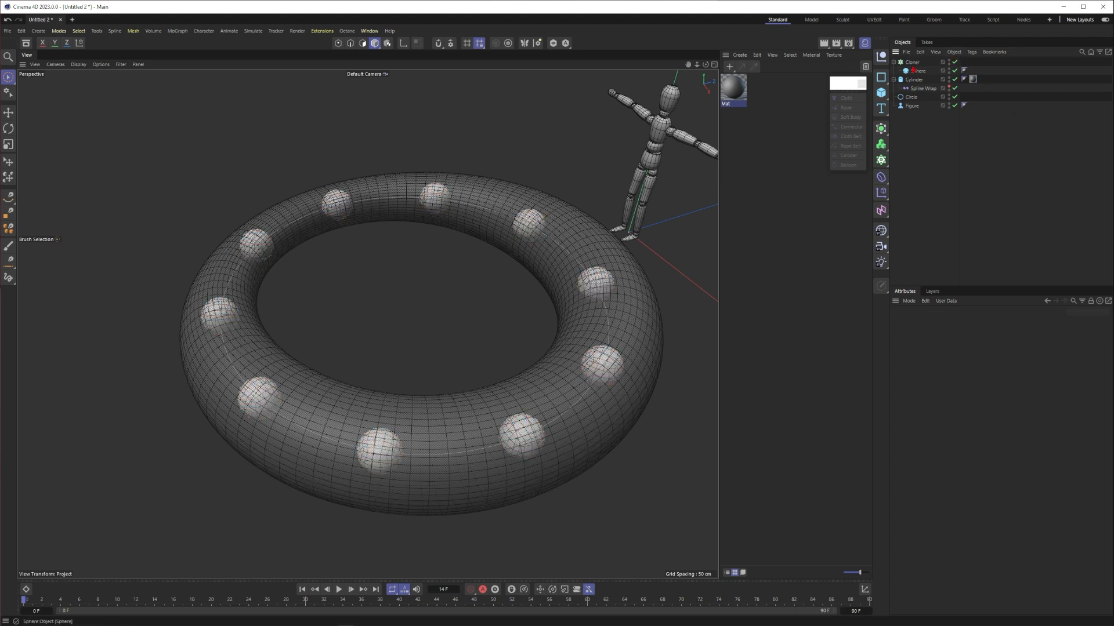
left_click(912, 62)
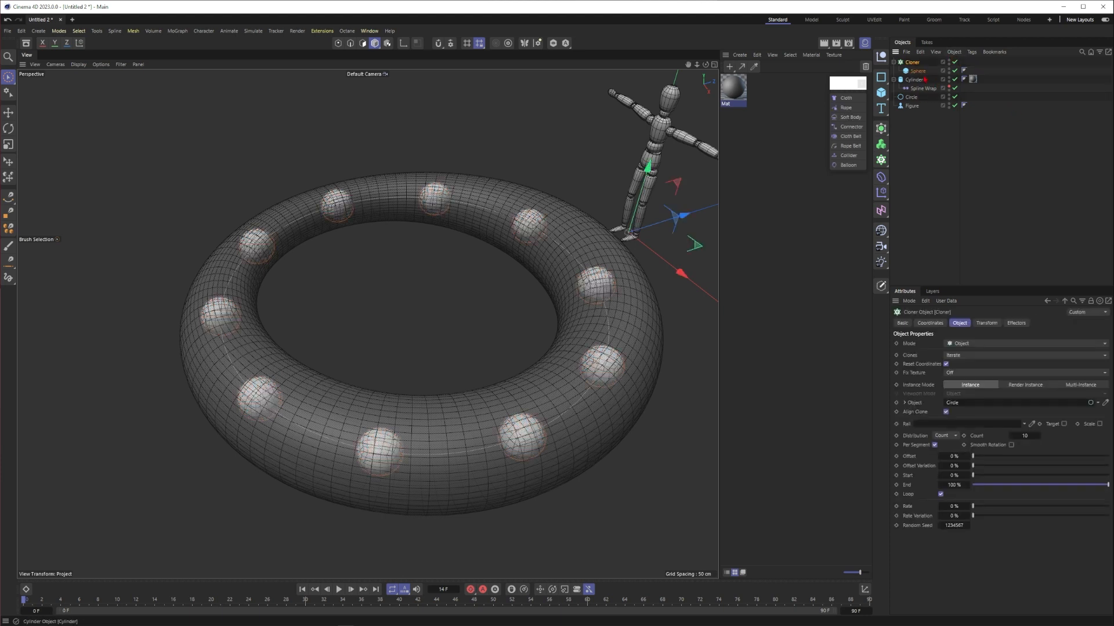
left_click(846, 99)
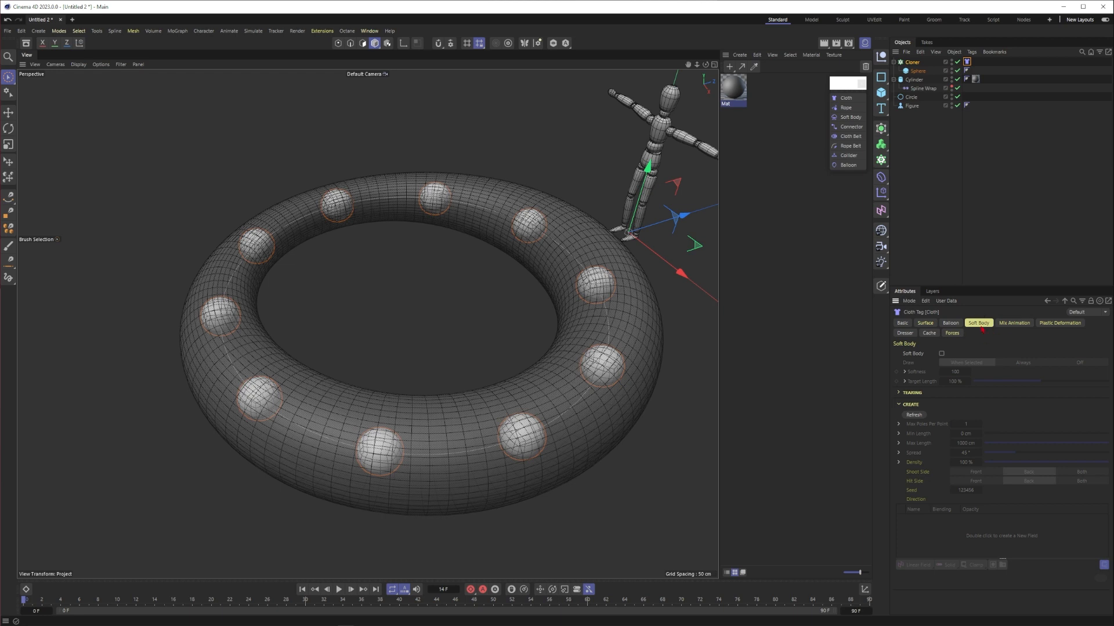
left_click(924, 323)
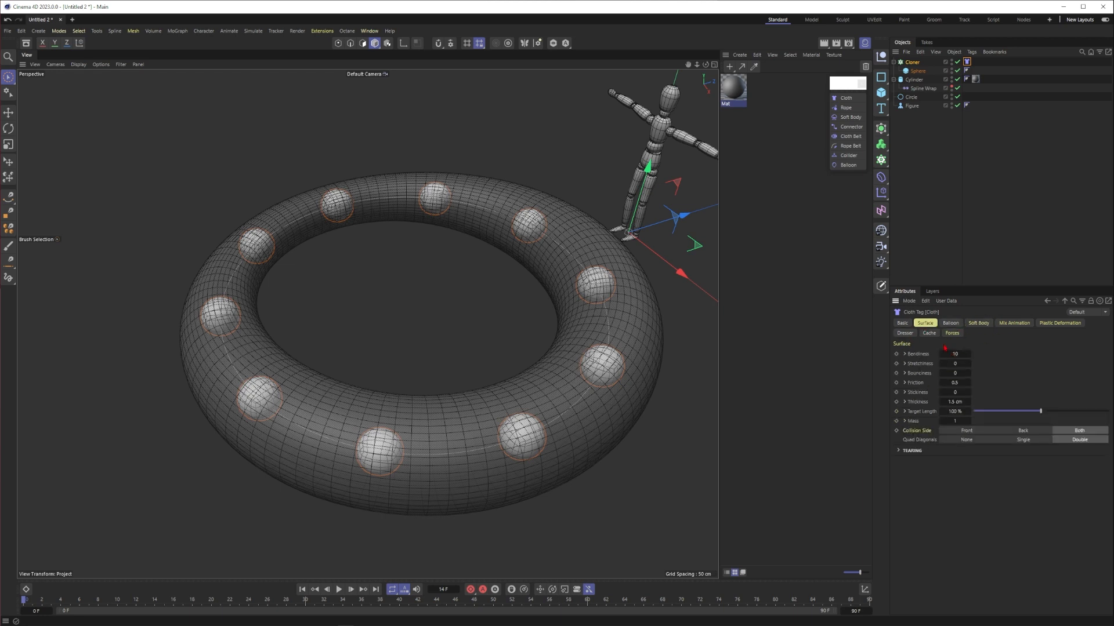
left_click(978, 324)
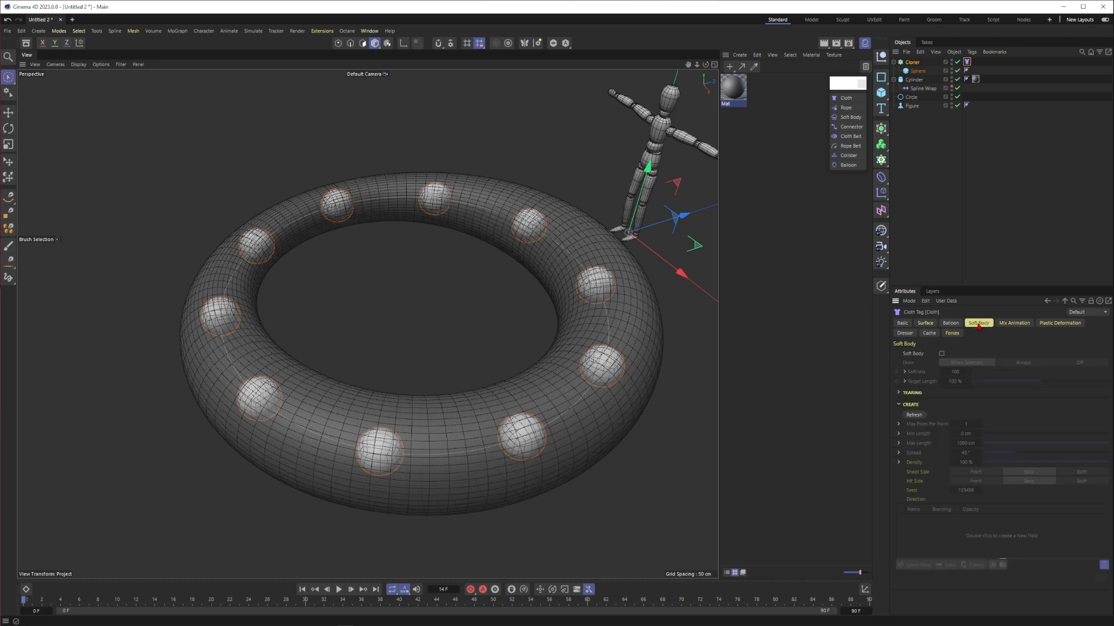
left_click(941, 354)
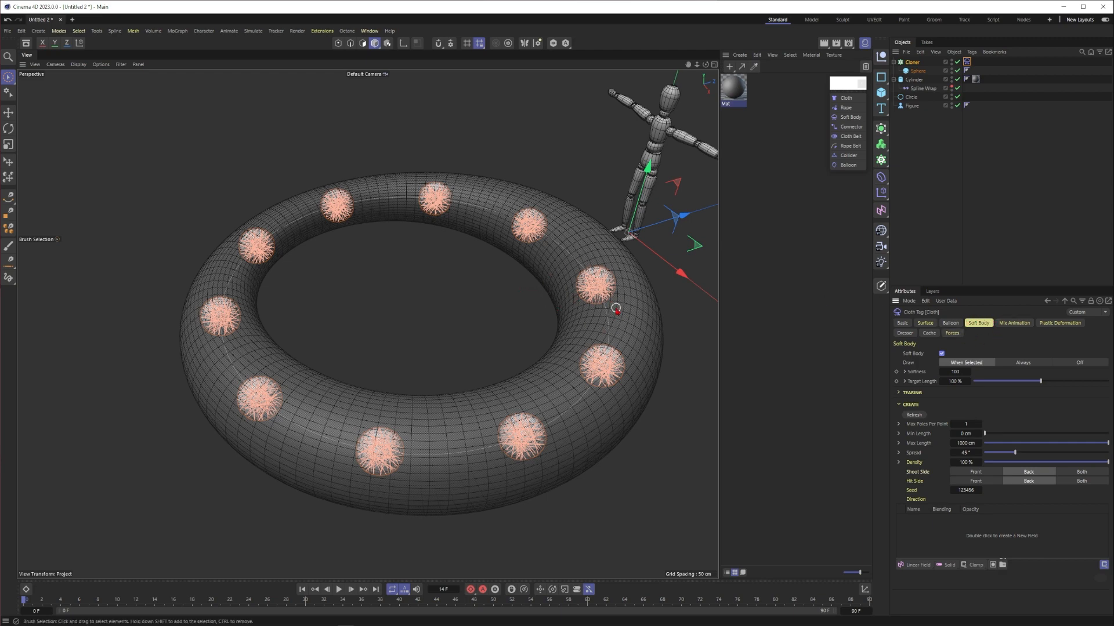
- Inspect the soft-body connections inside the spheres up close, and play the simulation before returning to the first frame
right_click_drag(605, 275, 711, 278, "alt")
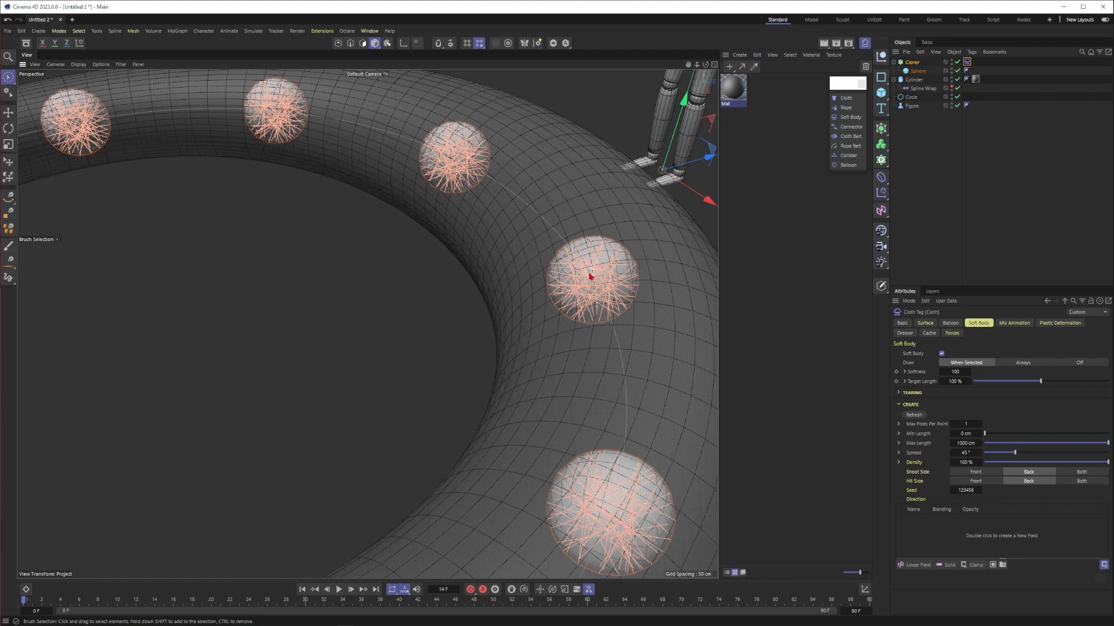
left_click(476, 287)
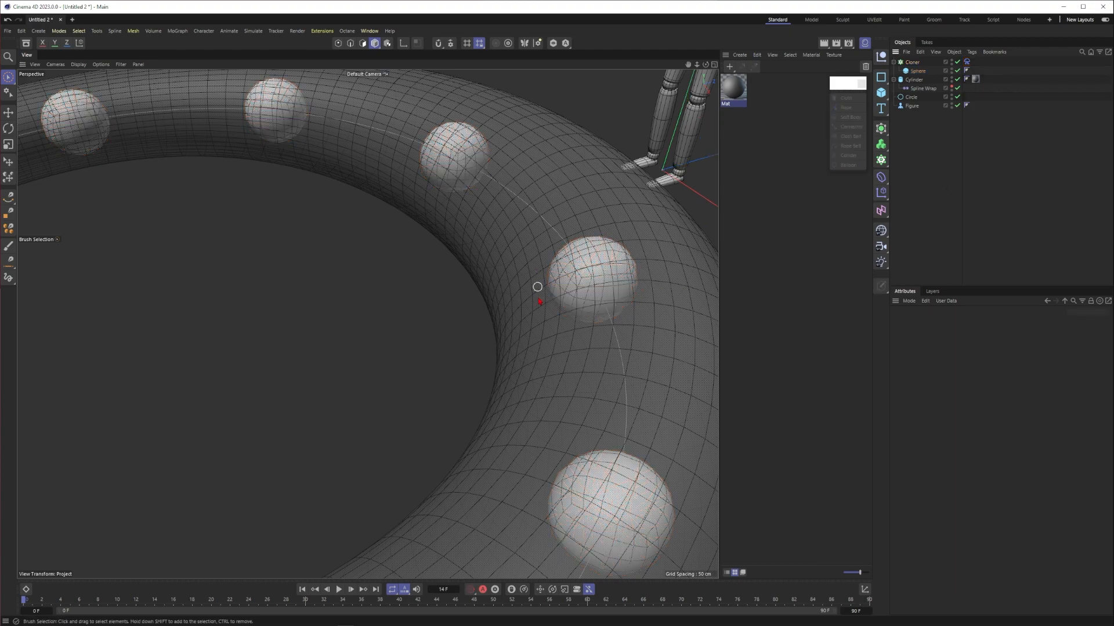
right_click_drag(583, 304, 490, 346, "alt")
left_click_drag(489, 345, 569, 346, "alt")
right_click_drag(604, 363, 545, 371, "alt")
middle_click_drag(545, 372, 498, 330, "alt")
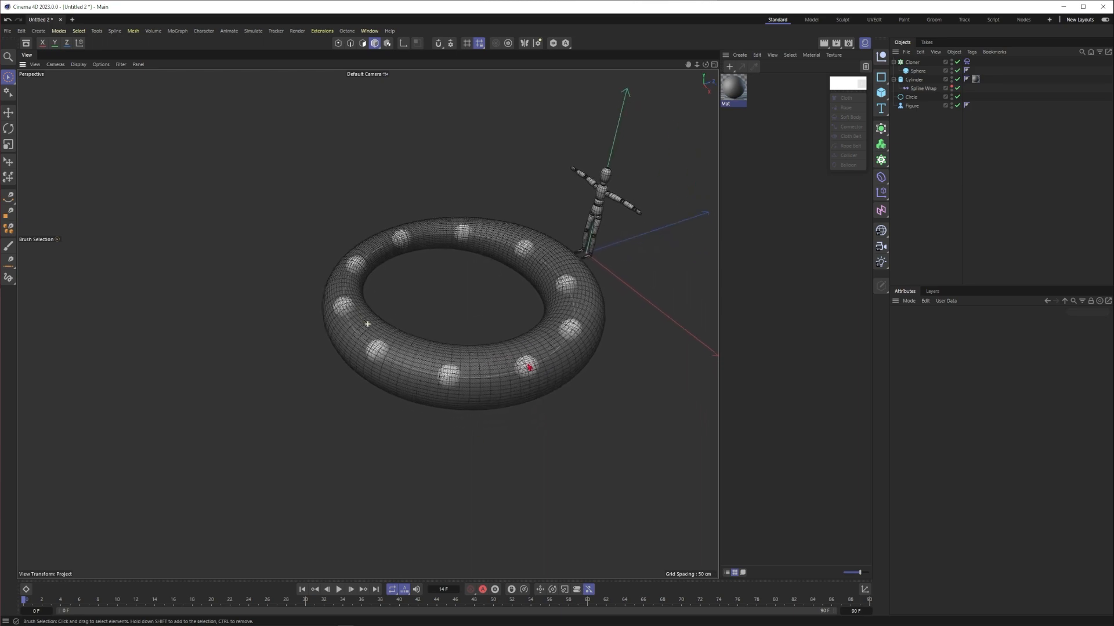
left_click(339, 589)
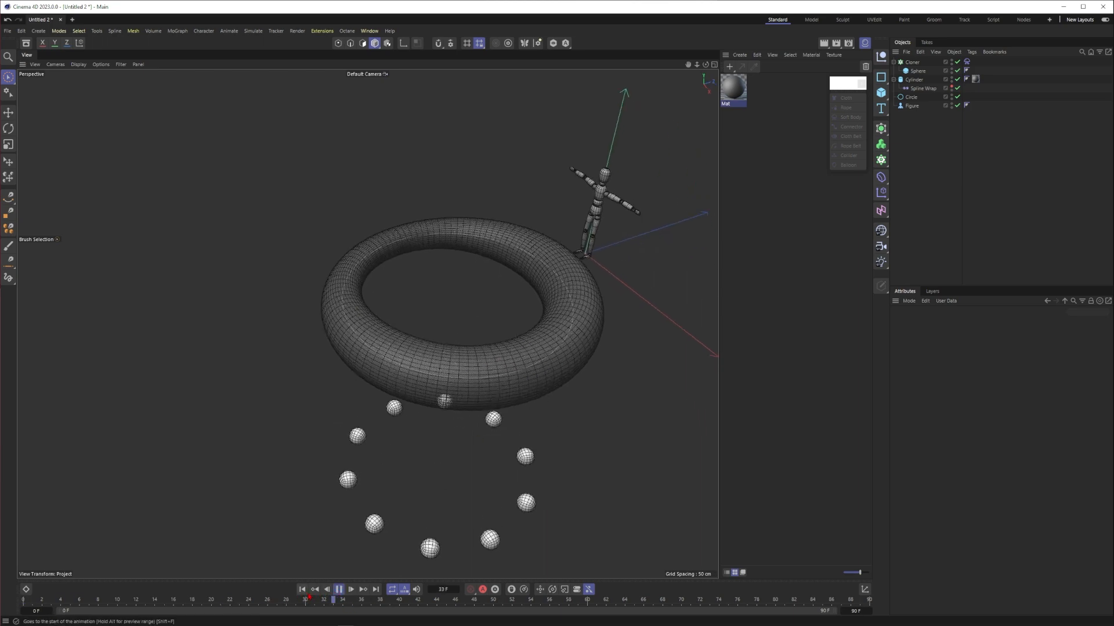
left_click(302, 590)
- Add a Collider tag to the Cylinder and test-run the simulation, returning to the first frame
left_click_drag(558, 361, 549, 350, "alt")
right_click_drag(548, 353, 632, 339, "alt")
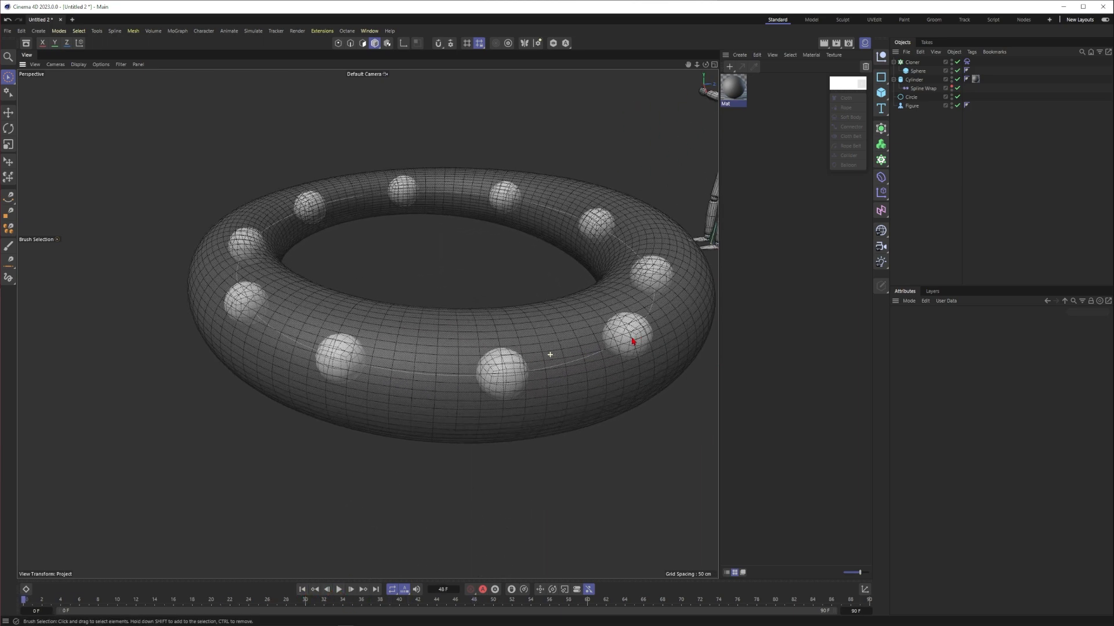
left_click_drag(544, 358, 572, 369, "alt")
left_click(914, 80)
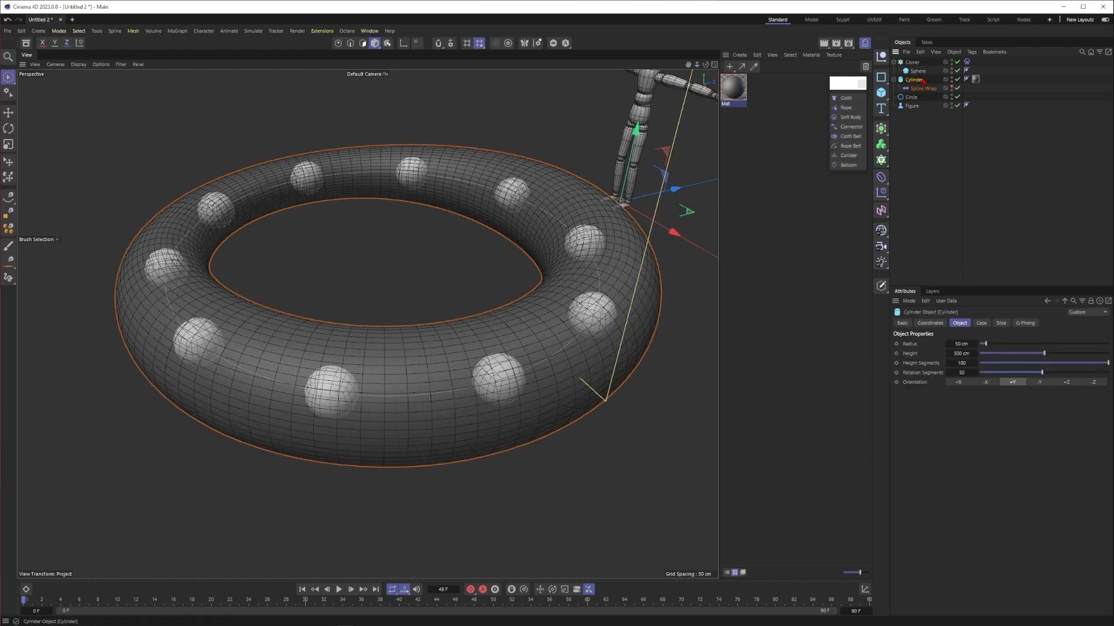
left_click(849, 155)
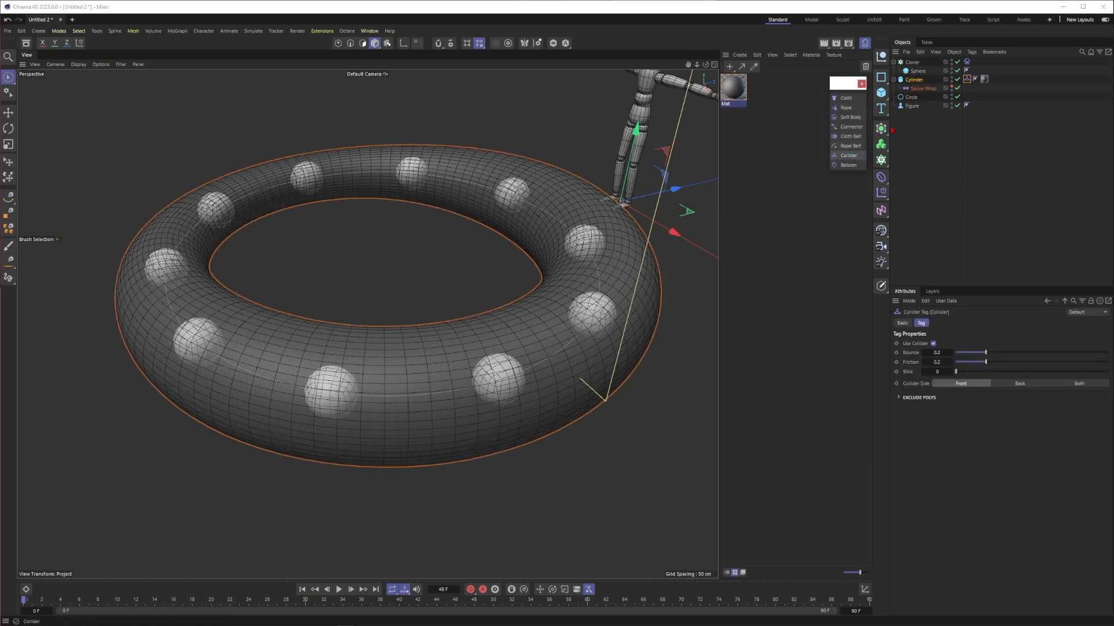
left_click(987, 96)
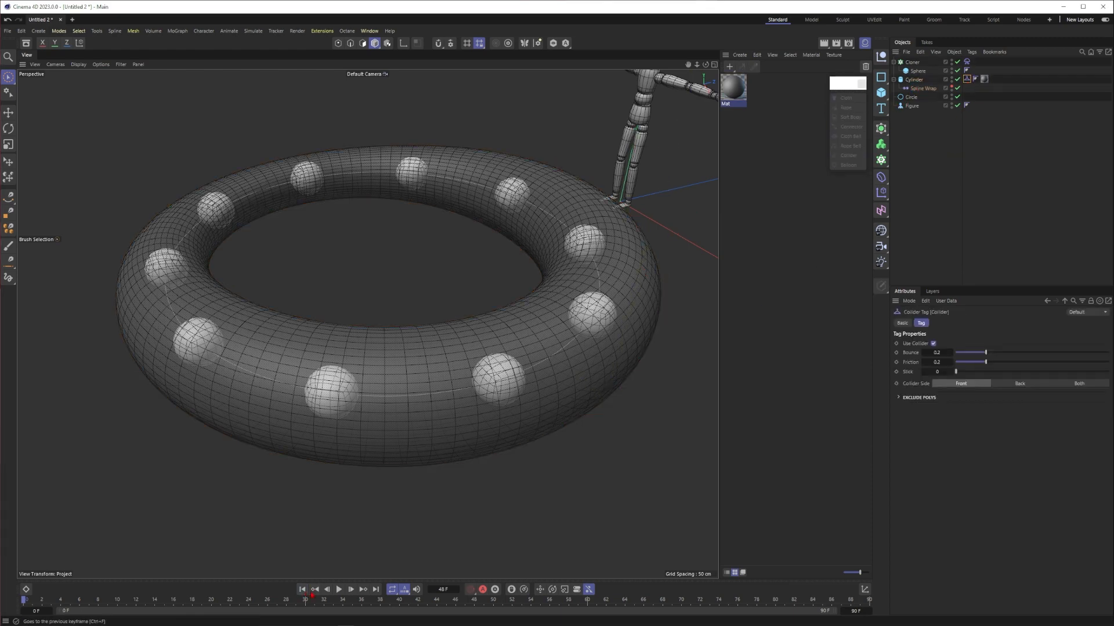
left_click(340, 590)
left_click(301, 590)
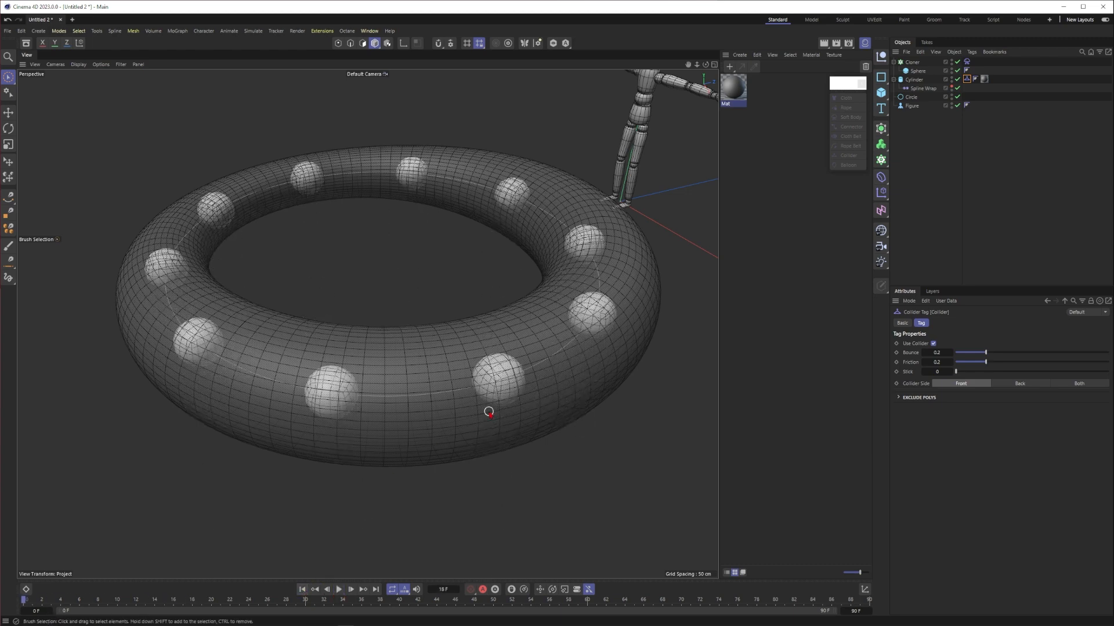
- Set the Collider Side of the Cylinder's Collider tag to Back
left_click(623, 276)
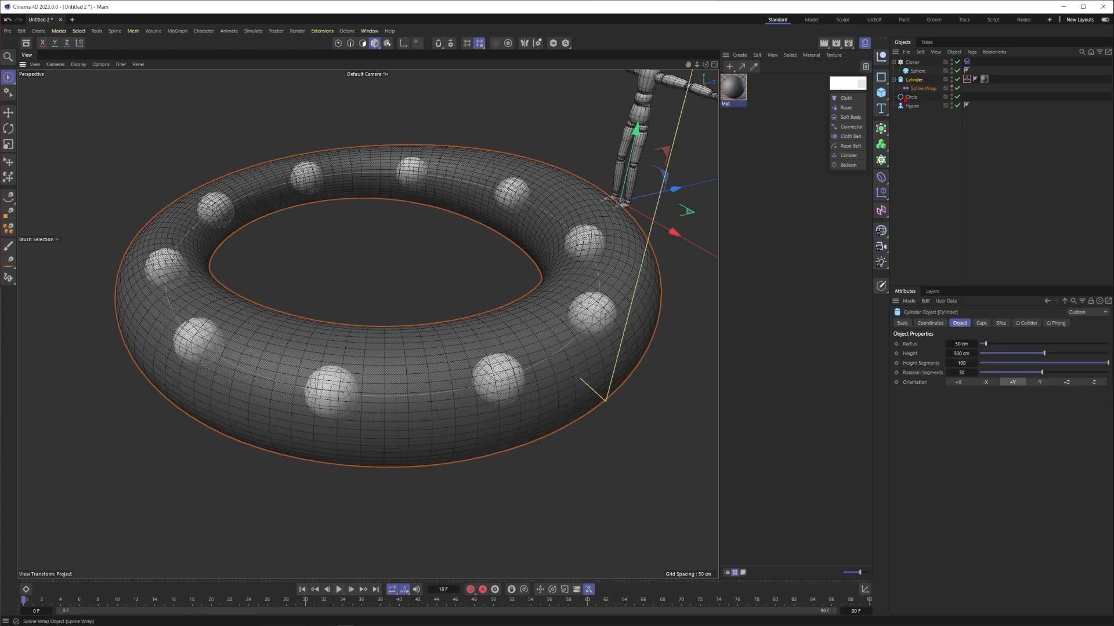
left_click(967, 79)
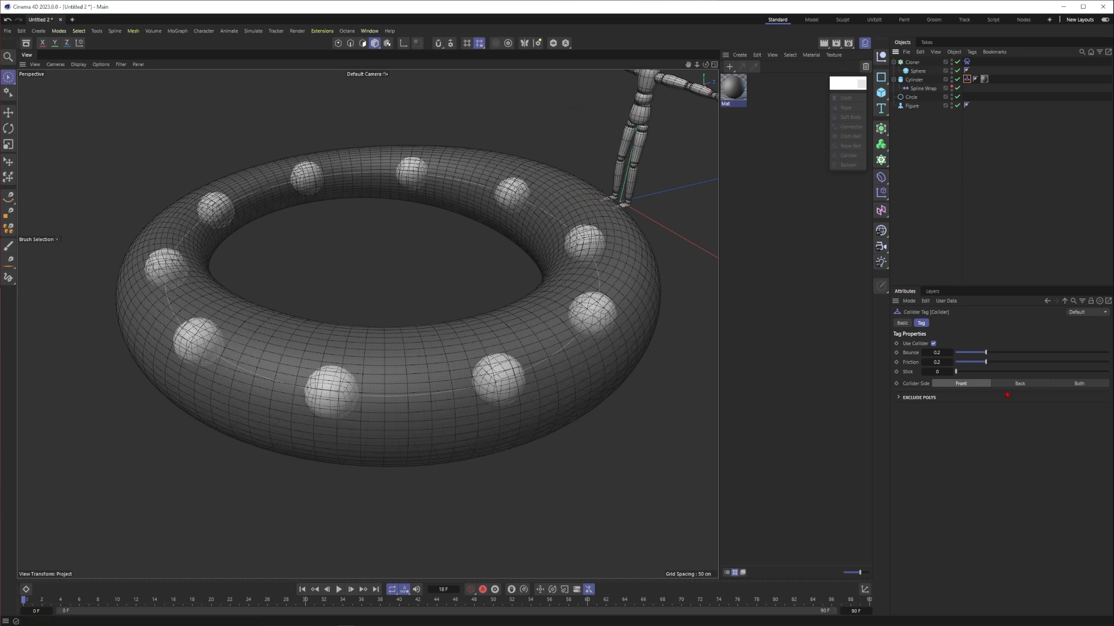
left_click(1019, 383)
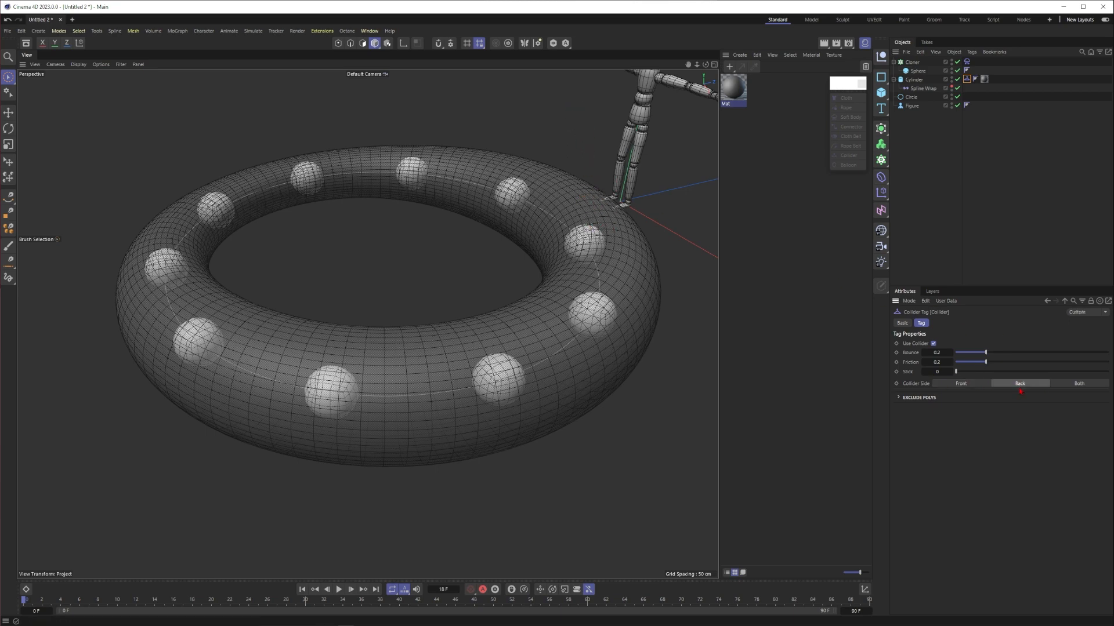
- Play the simulation and examine from several angles how the spheres collide inside the ring, stopping at the first frame
left_click(339, 589)
right_click_drag(544, 348, 480, 363, "alt")
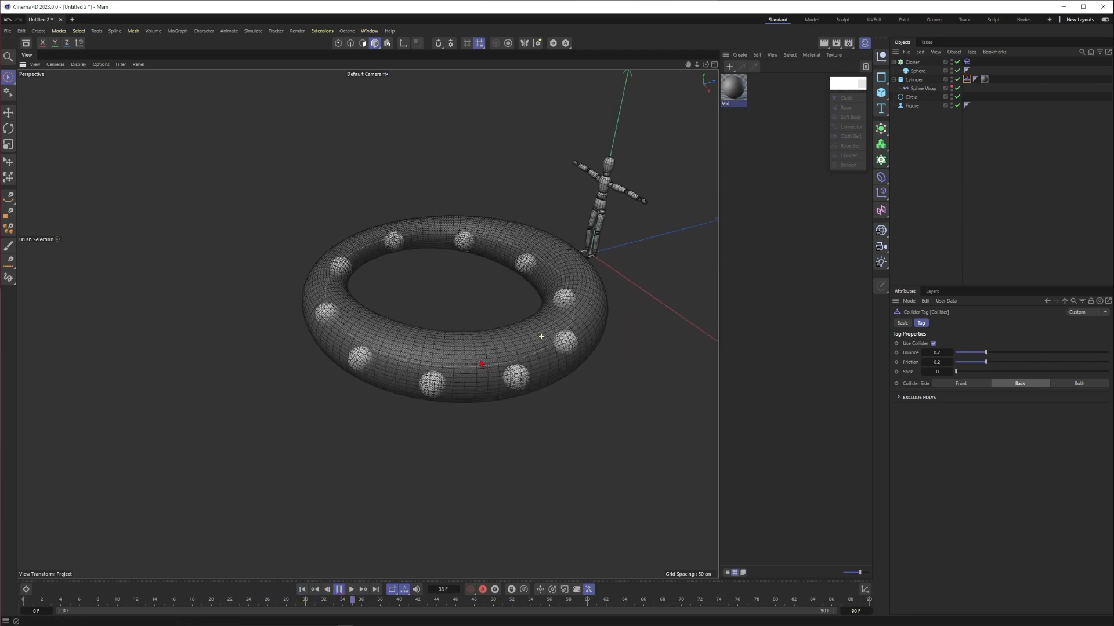
left_click_drag(529, 364, 500, 329, "alt")
right_click_drag(500, 348, 539, 377, "alt")
left_click_drag(540, 377, 506, 386, "alt")
middle_click_drag(506, 385, 474, 389, "alt")
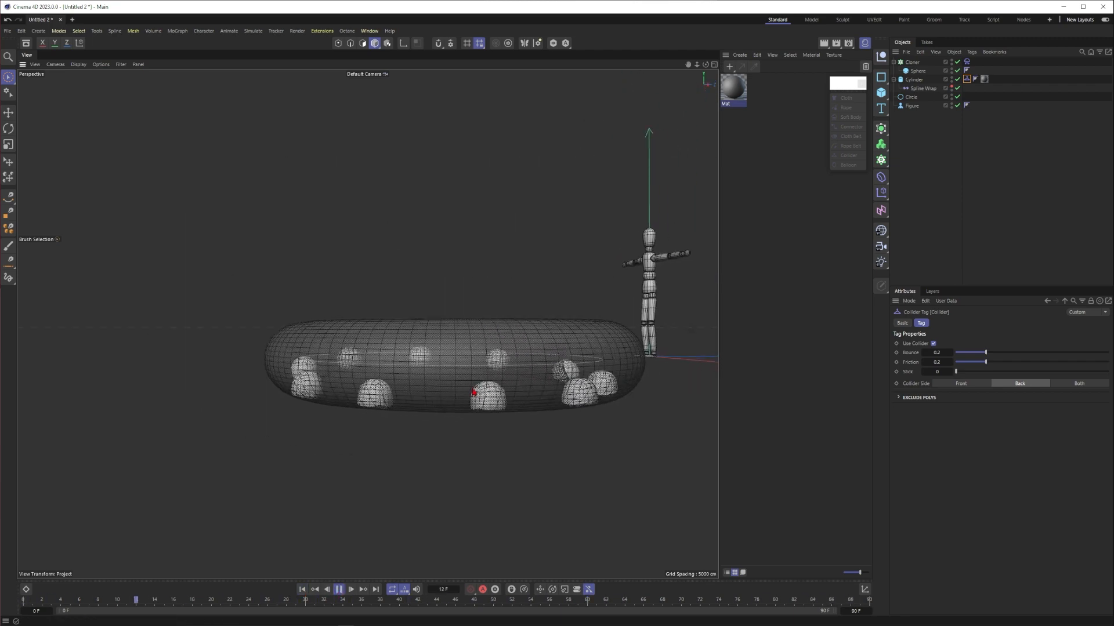
right_click_drag(474, 389, 518, 377, "alt")
left_click_drag(517, 377, 495, 370, "alt")
left_click_drag(425, 341, 485, 316, "alt")
right_click_drag(485, 315, 447, 306, "alt")
left_click_drag(447, 306, 470, 296, "alt")
middle_click_drag(470, 296, 428, 348, "alt")
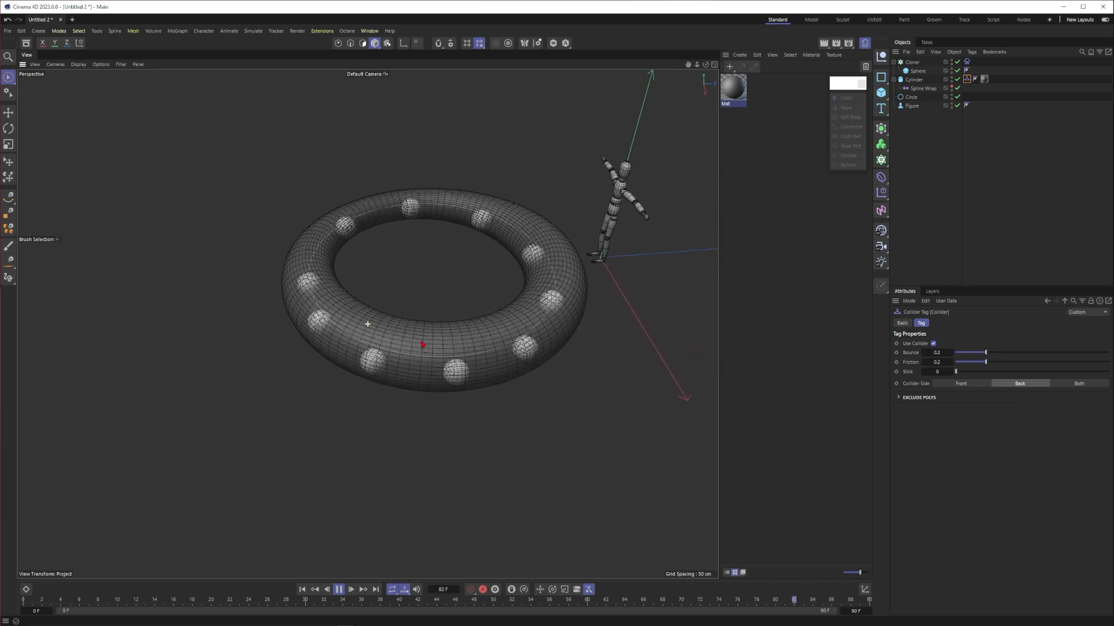
right_click_drag(427, 348, 479, 328, "alt")
left_click(918, 71)
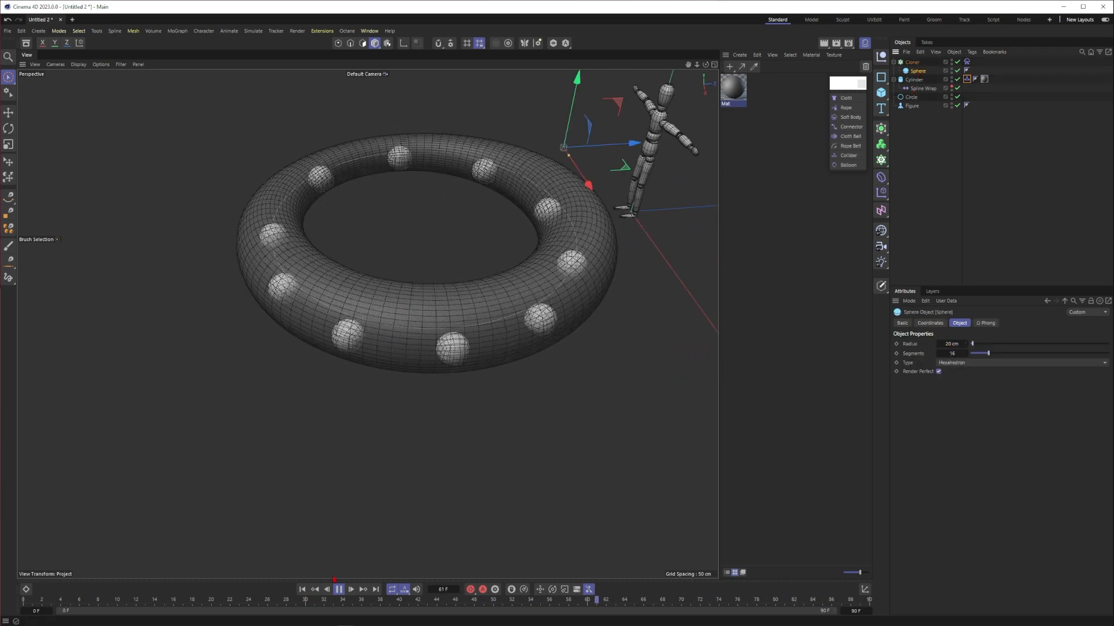
left_click(339, 589)
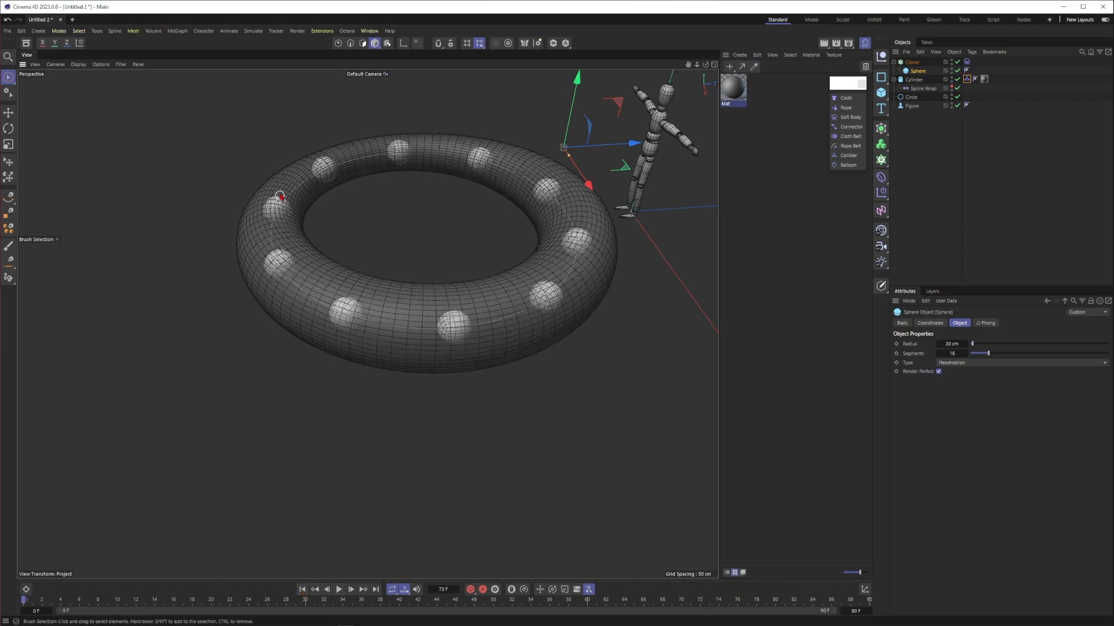
- Try a 30 cm radius for the sphere while viewing the ring from above, and restore it to 20 cm
left_click_drag(280, 197, 289, 219, "alt")
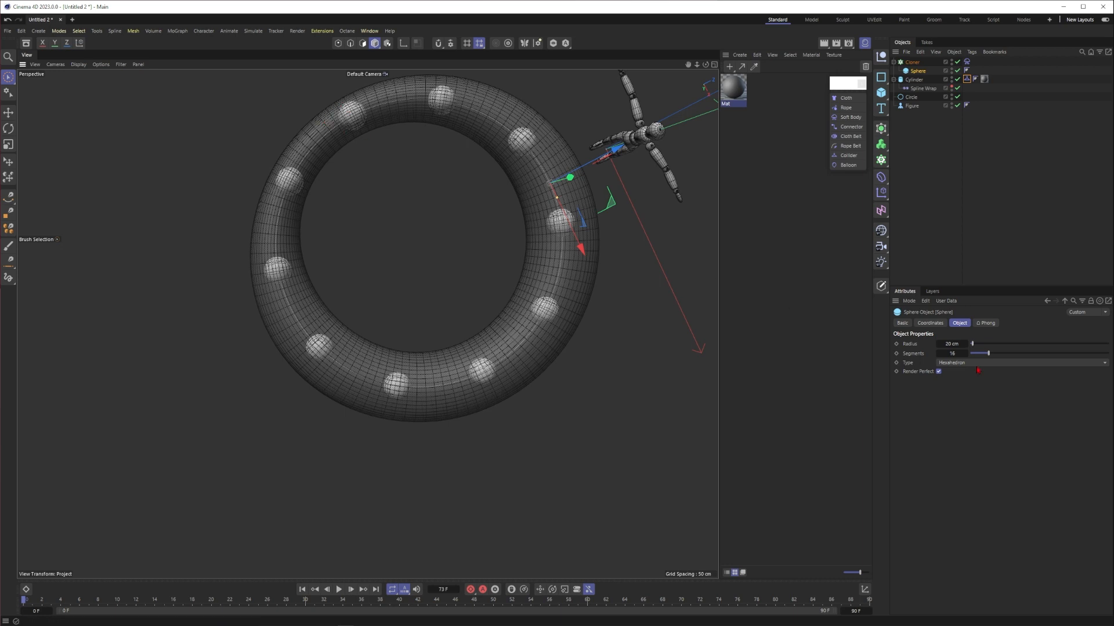
double_click(949, 344)
type("30")
key("Return")
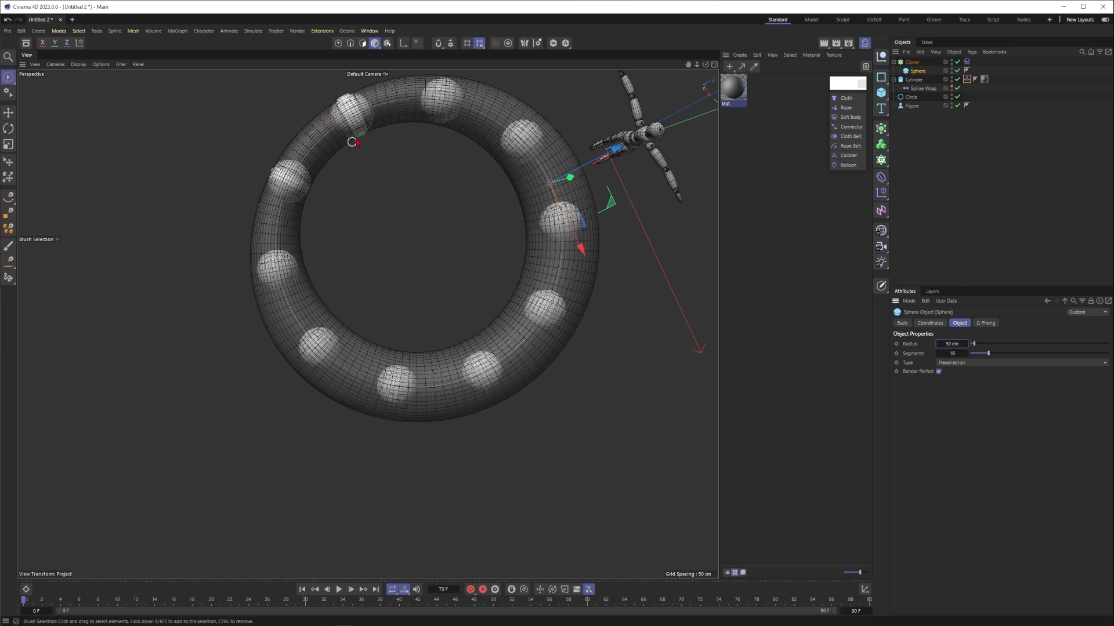
double_click(948, 344)
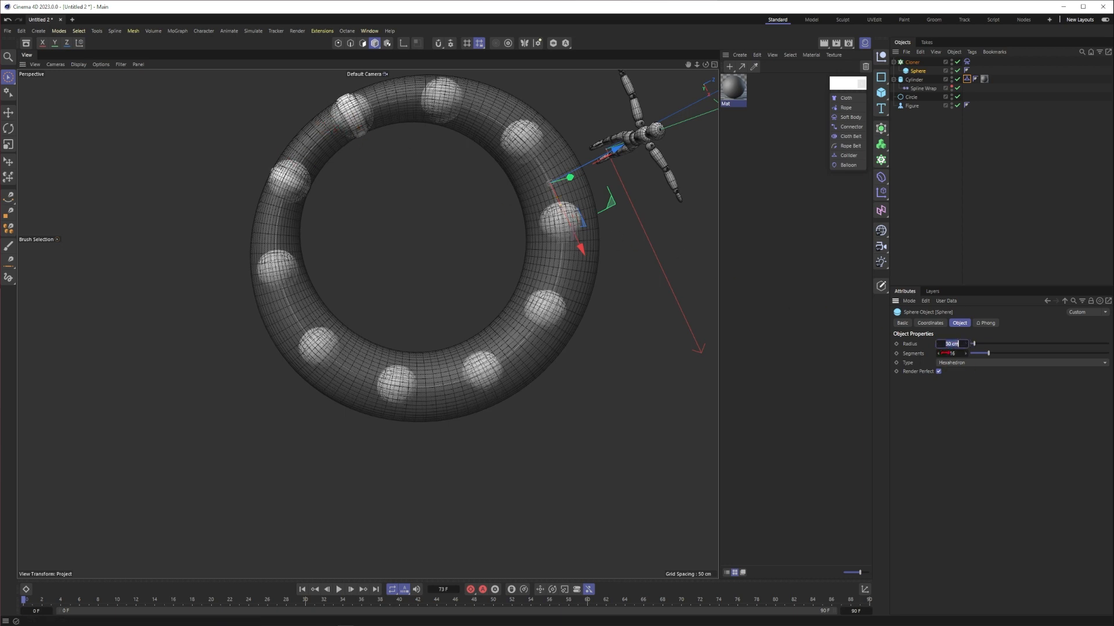
type("20")
key("Return")
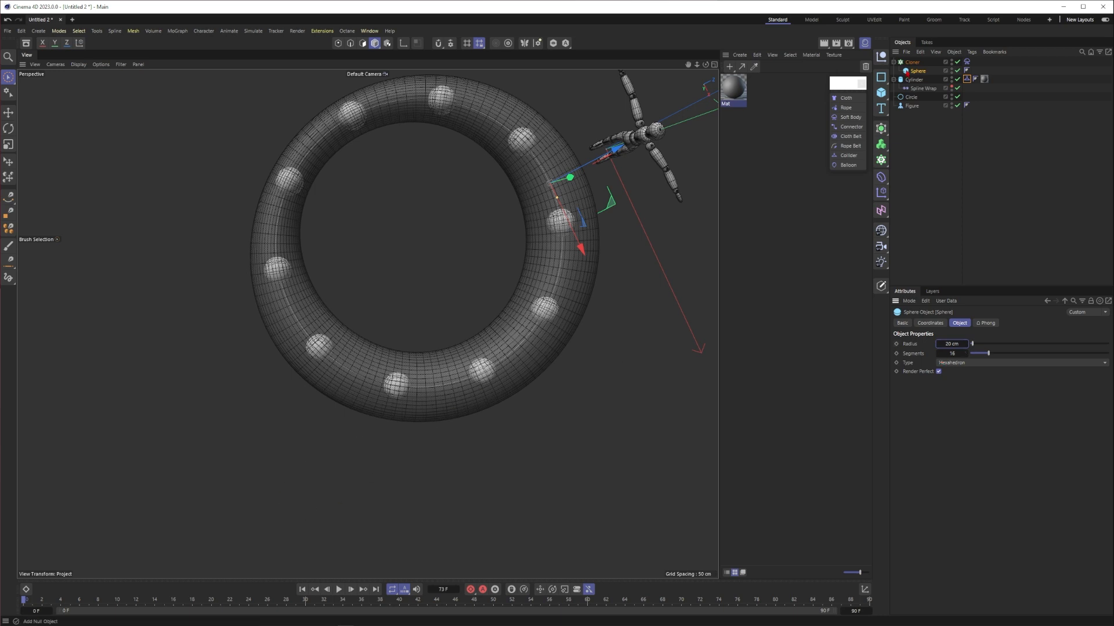
- Disable the Cloner and keyframe the sphere's radius from 20 cm at frame 0 to 40 cm at frame 30
left_click(957, 63)
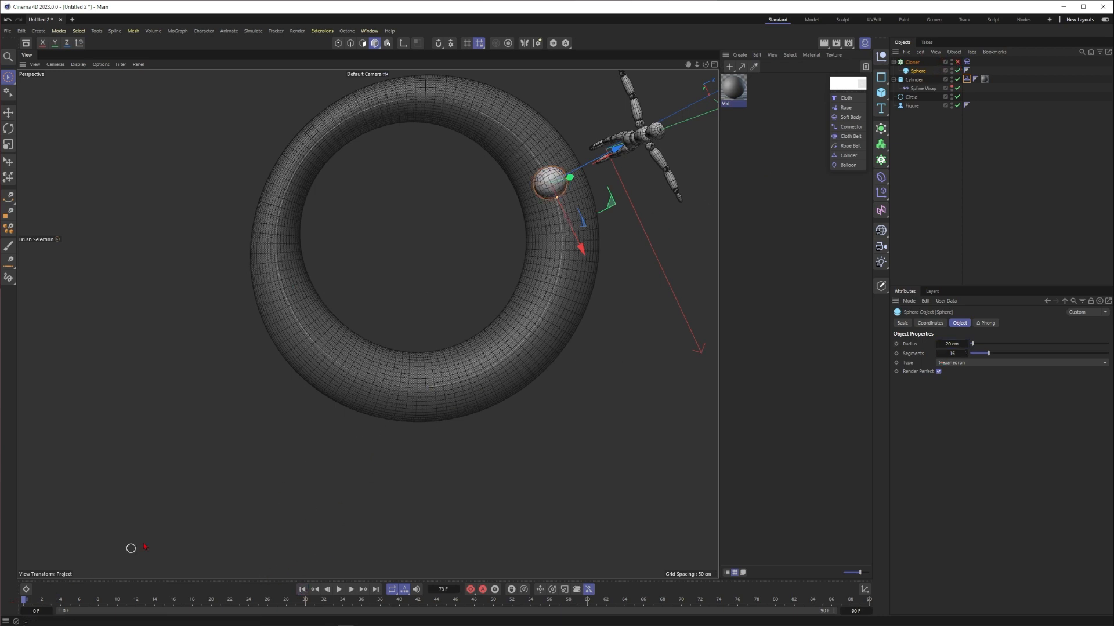
left_click(896, 344)
left_click(340, 590)
double_click(949, 345)
type("40")
key("Return")
left_click(896, 344)
left_click(940, 234)
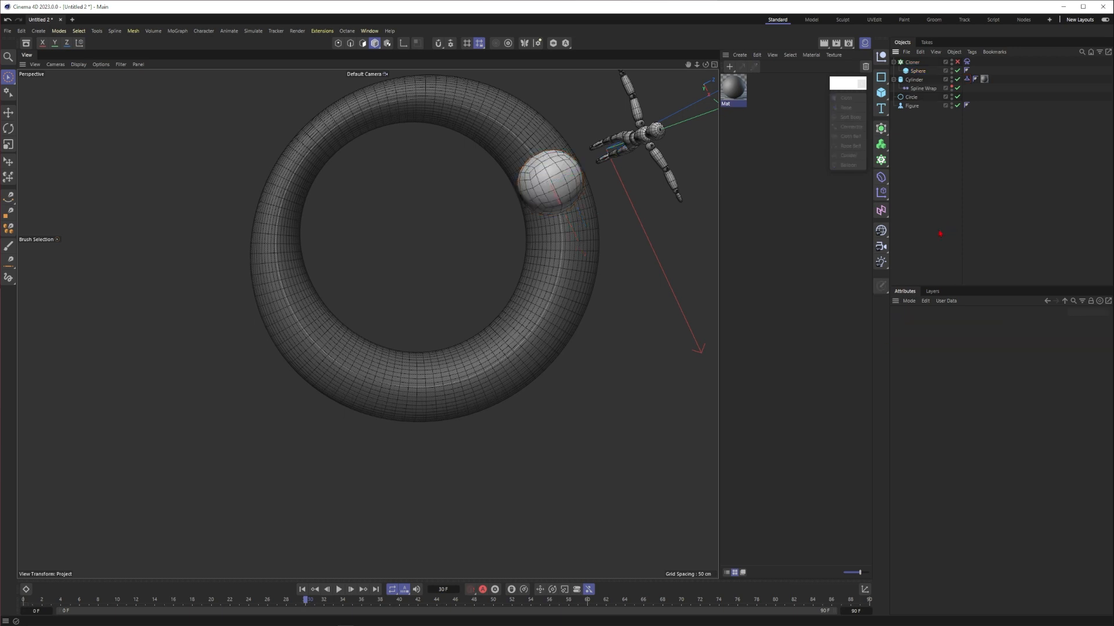
- Re-enable the Cloner and play the simulation from the start, viewing the ring from an angle
key("F8")
left_click(339, 590)
left_click(957, 62)
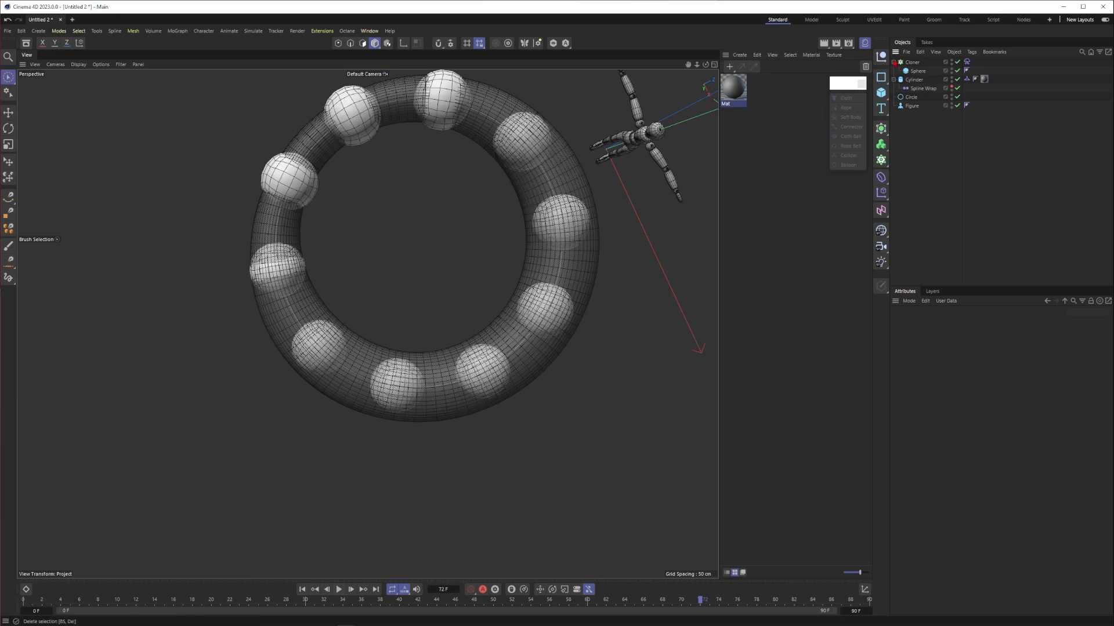
left_click(304, 590)
left_click_drag(522, 323, 529, 244, "alt")
right_click_drag(487, 358, 541, 355, "alt")
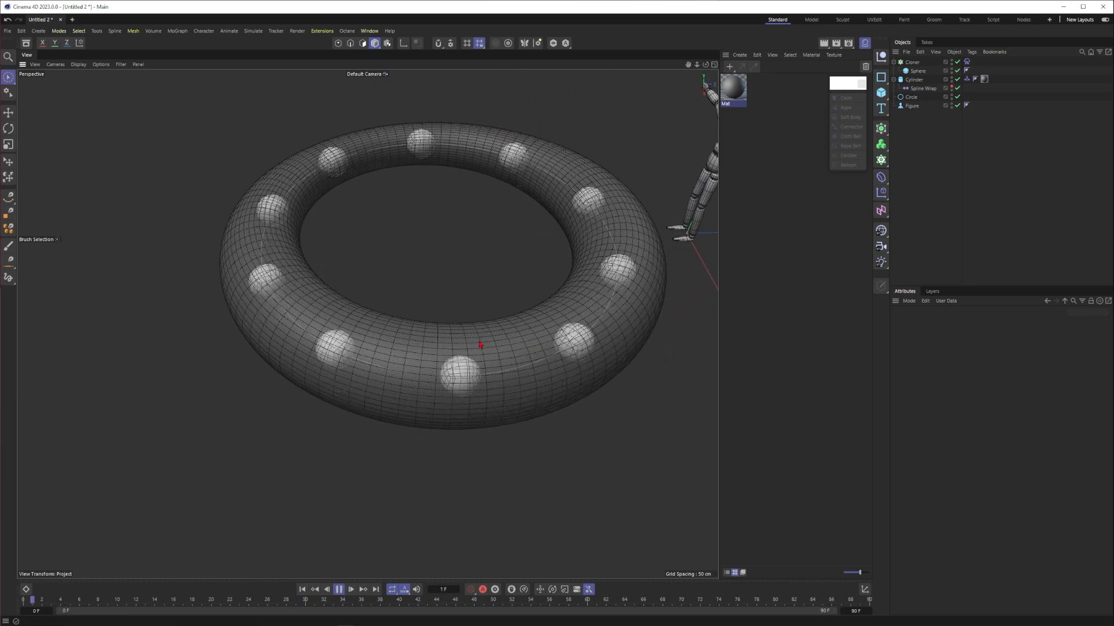
middle_click_drag(479, 340, 460, 368, "alt")
left_click(340, 590)
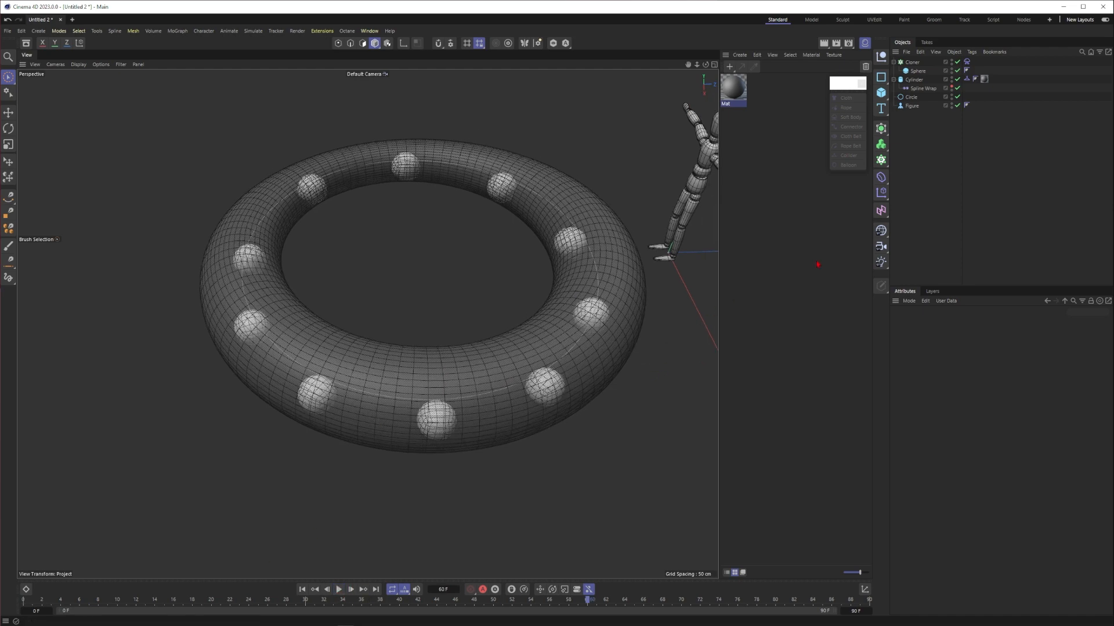
left_click(302, 590)
left_click(338, 590)
- Enable Follow Shape in the Mix Animation settings of the Cloner's Cloth tag
left_click(918, 71)
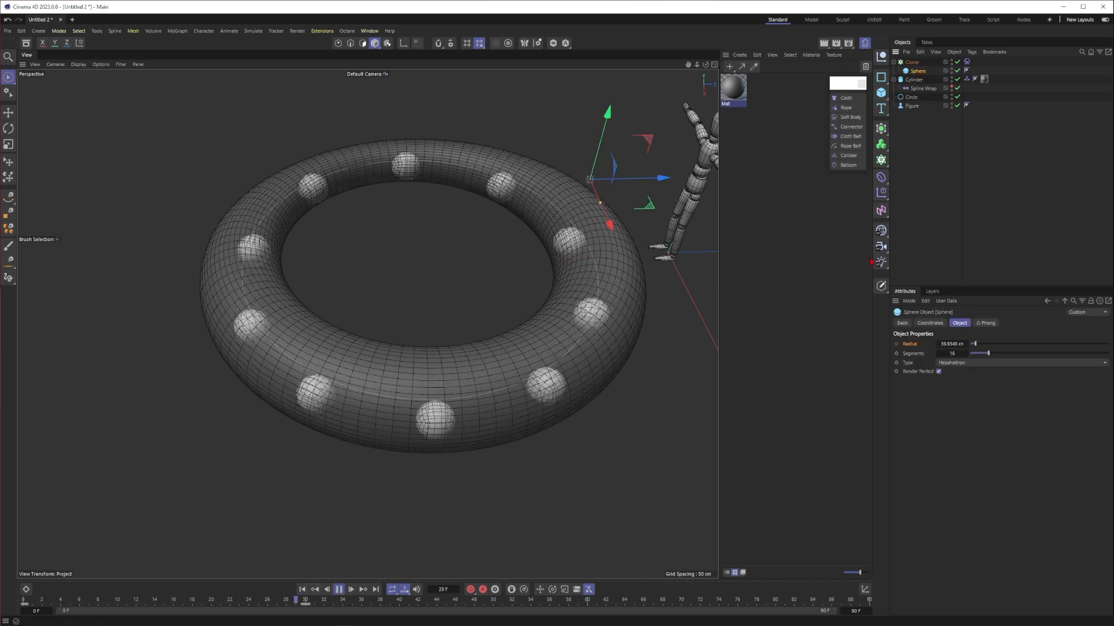
left_click(967, 62)
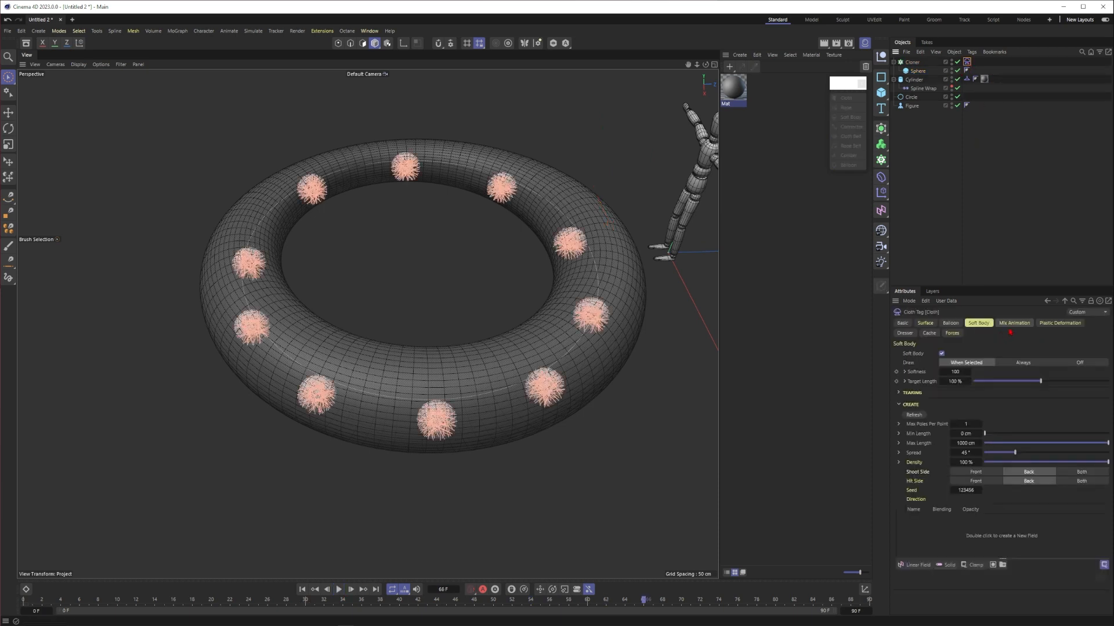
left_click(1014, 324)
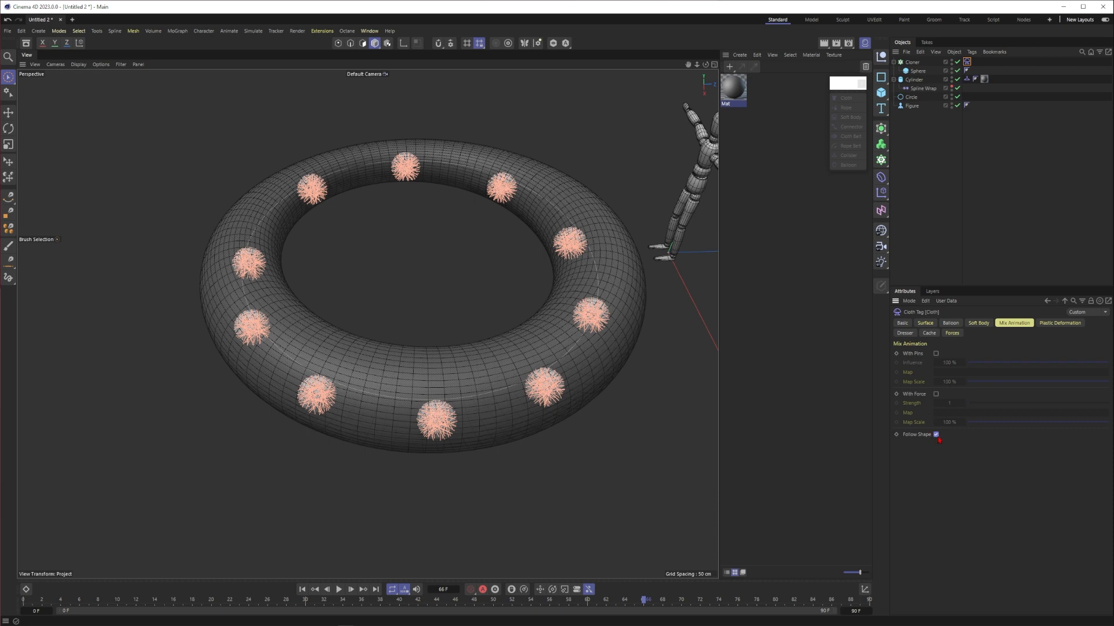
left_click(957, 219)
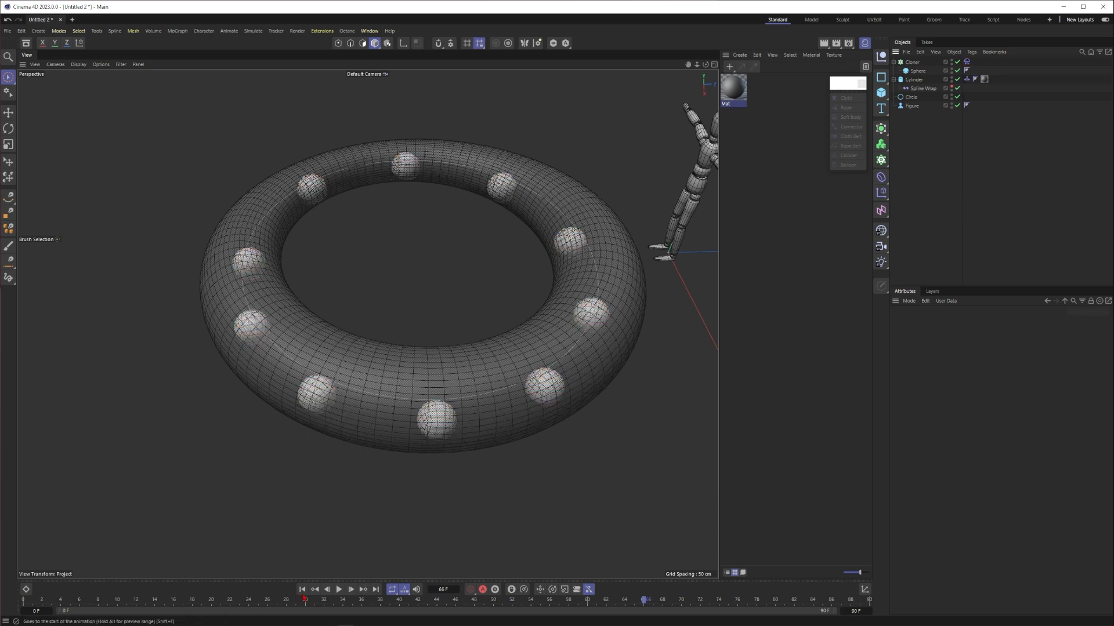
- Play the simulation and examine from above how the growing spheres deform and collide inside the ring
left_click(339, 589)
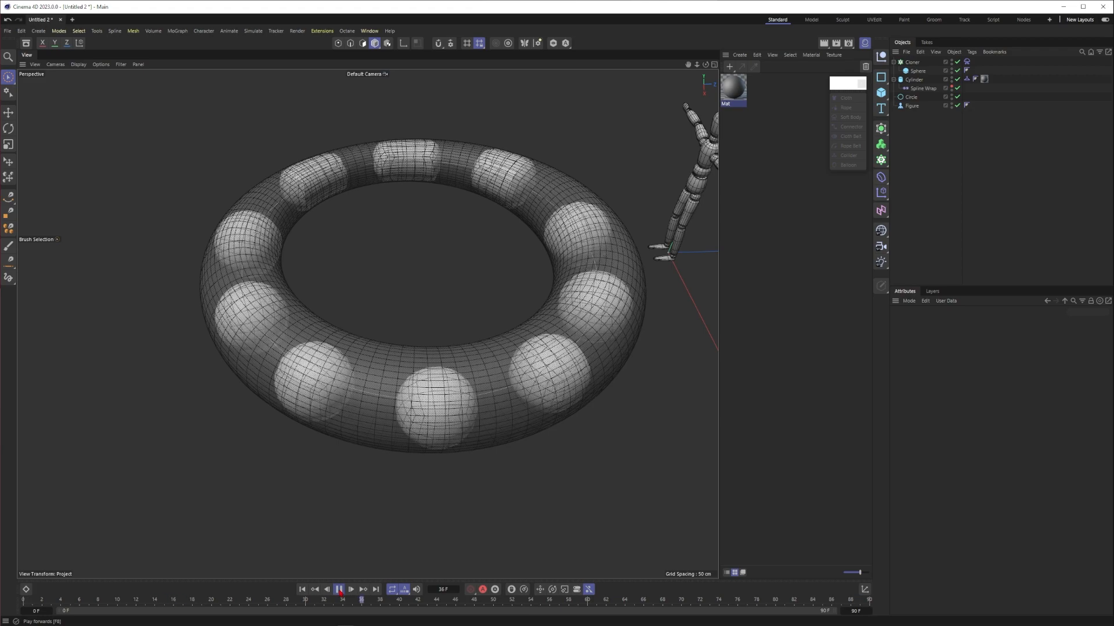
left_click_drag(383, 226, 385, 245, "alt")
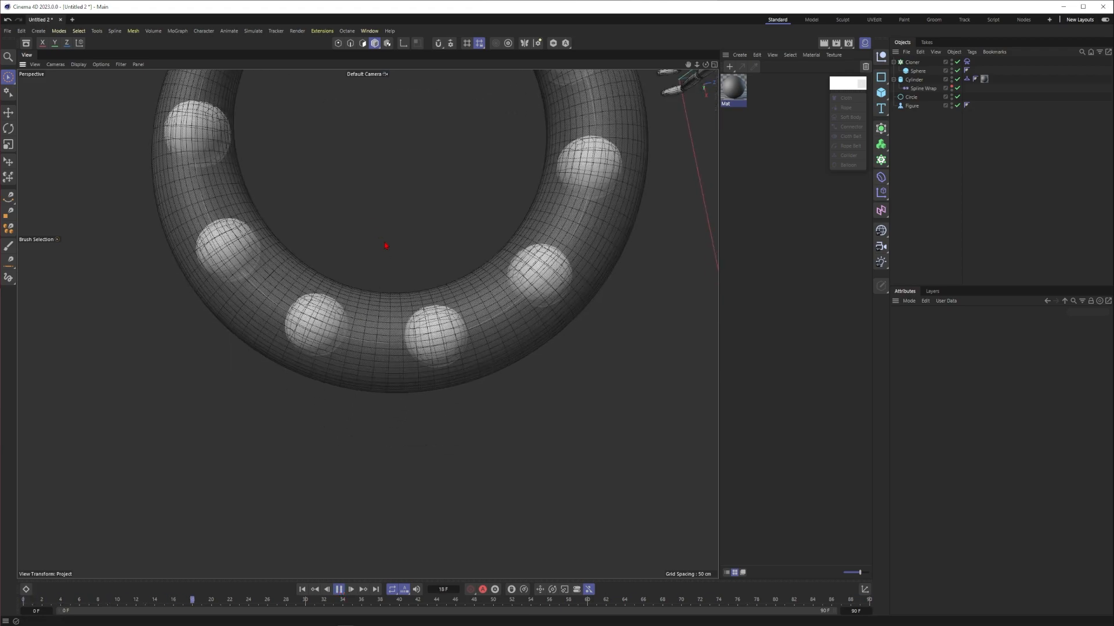
middle_click_drag(385, 245, 412, 354, "alt")
right_click_drag(412, 353, 368, 280, "alt")
left_click_drag(367, 281, 350, 246, "alt")
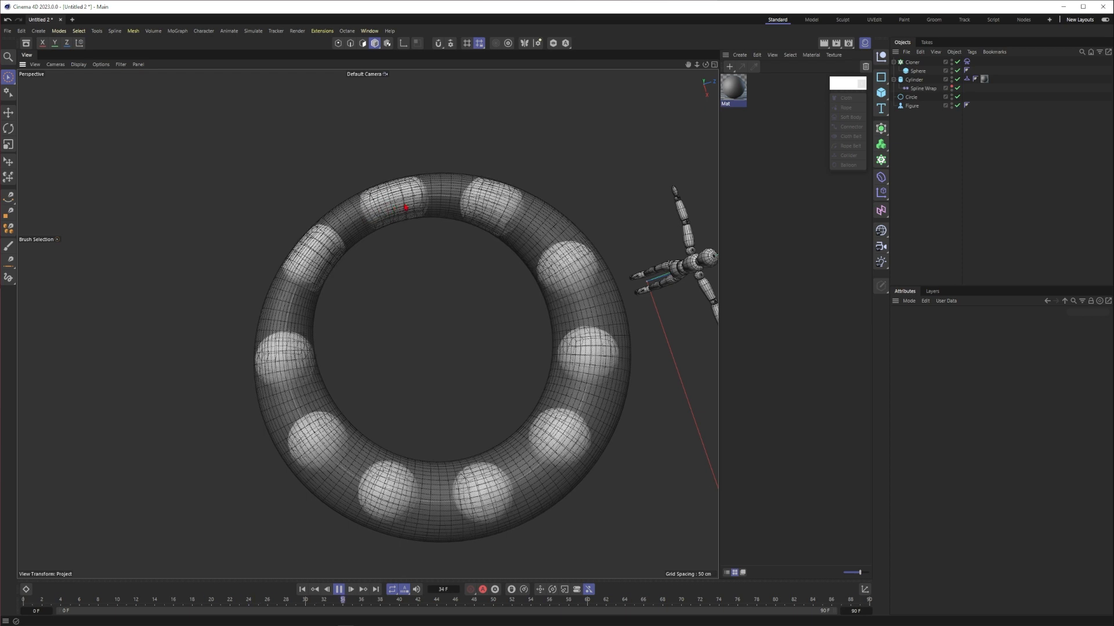
key("F8")
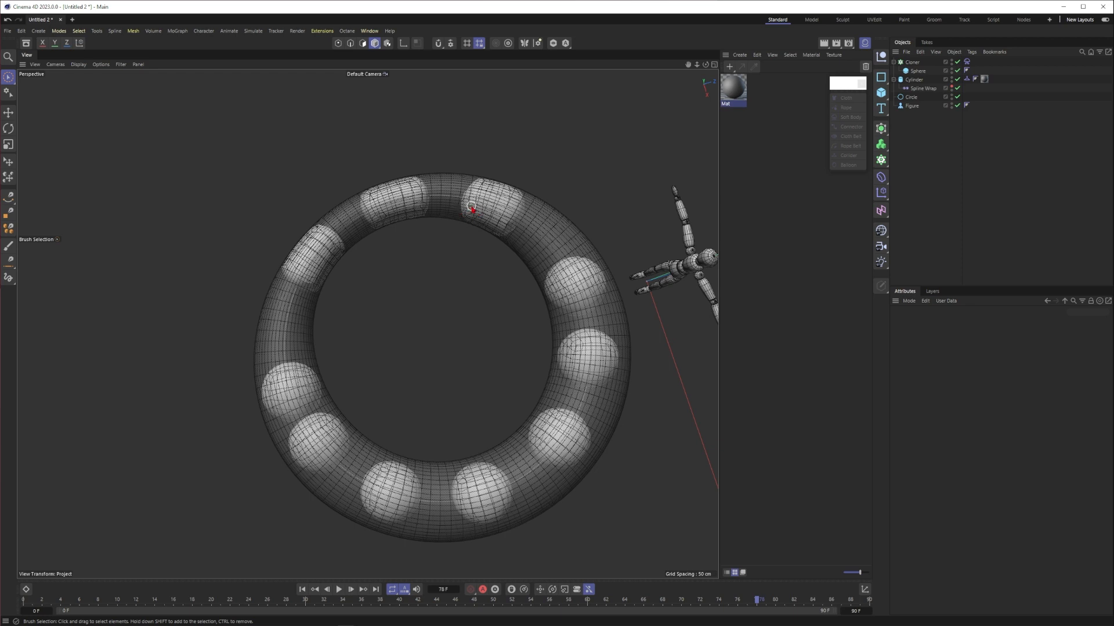
left_click(339, 590)
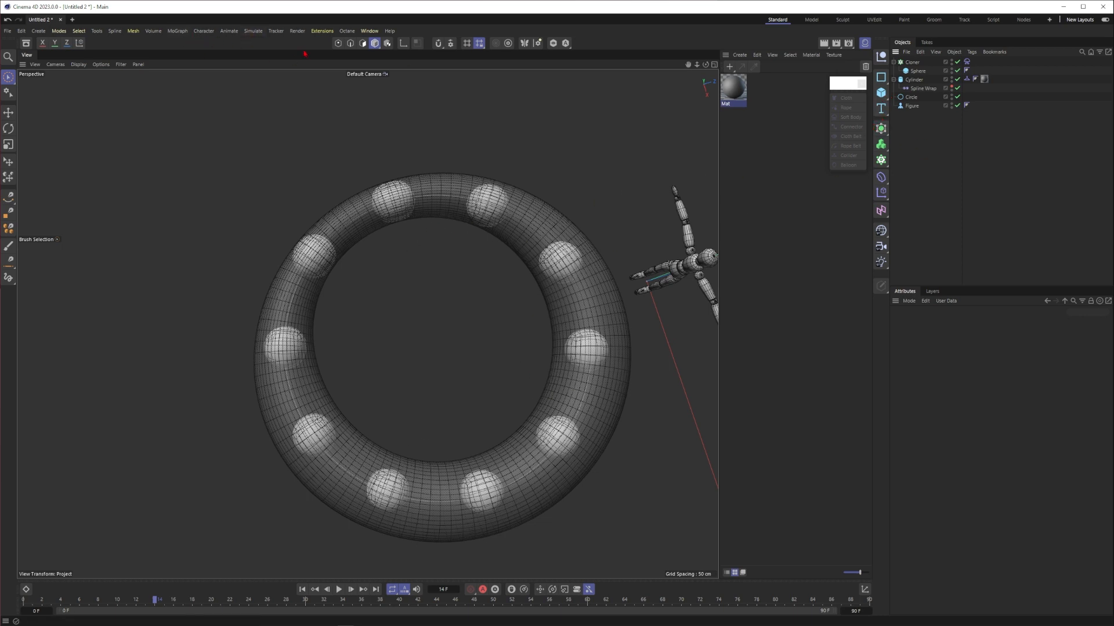
- Add a Turbulence force to the scene
left_click(253, 30)
mouse_move(265, 47)
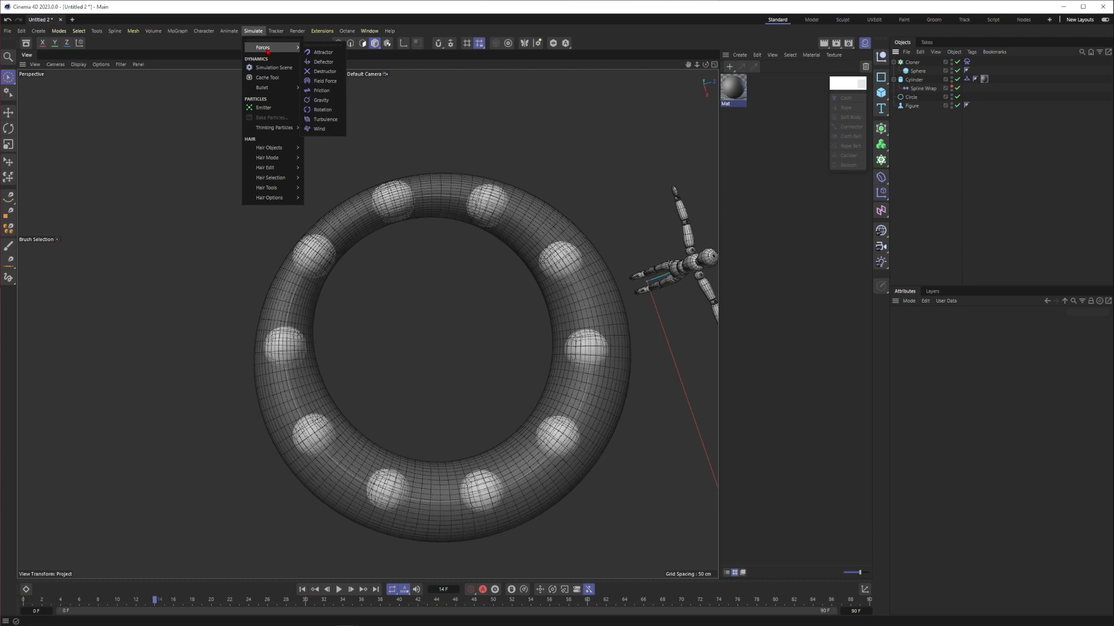
left_click(325, 119)
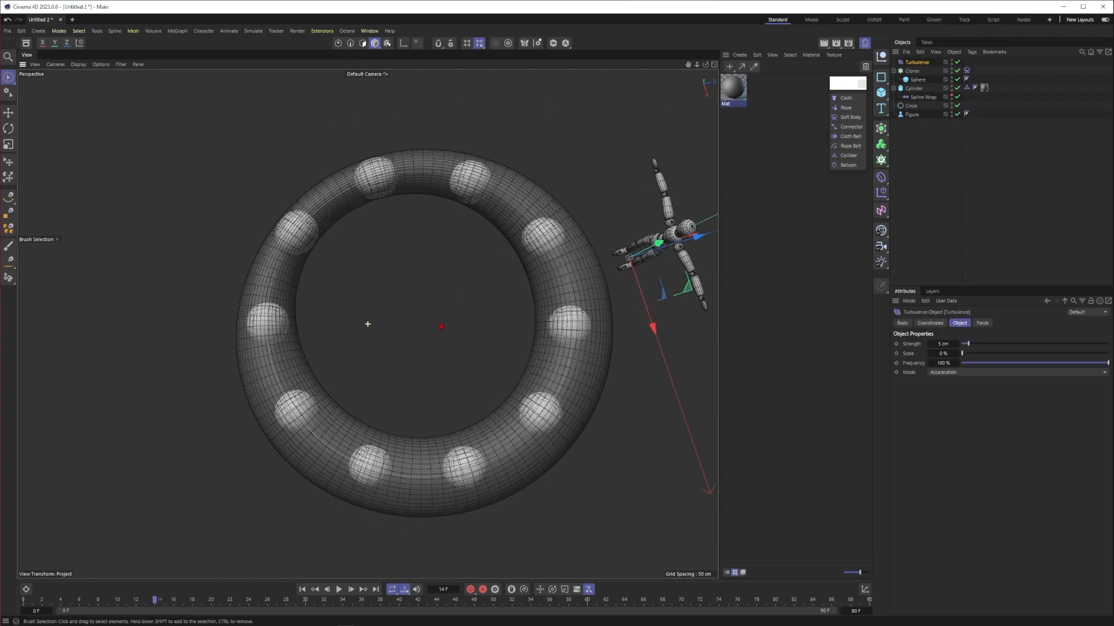
- Extend the project's end frame to 1000 while the simulation plays
left_click(339, 589)
double_click(856, 612)
type("500")
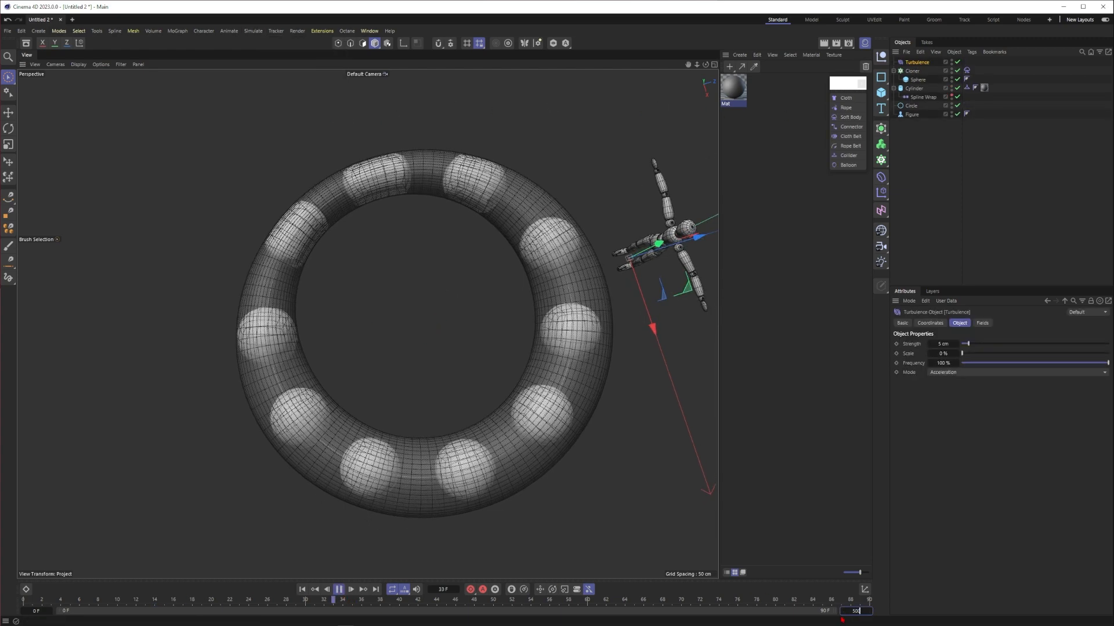
key("Return")
double_click(856, 612)
type("1000")
key("Return")
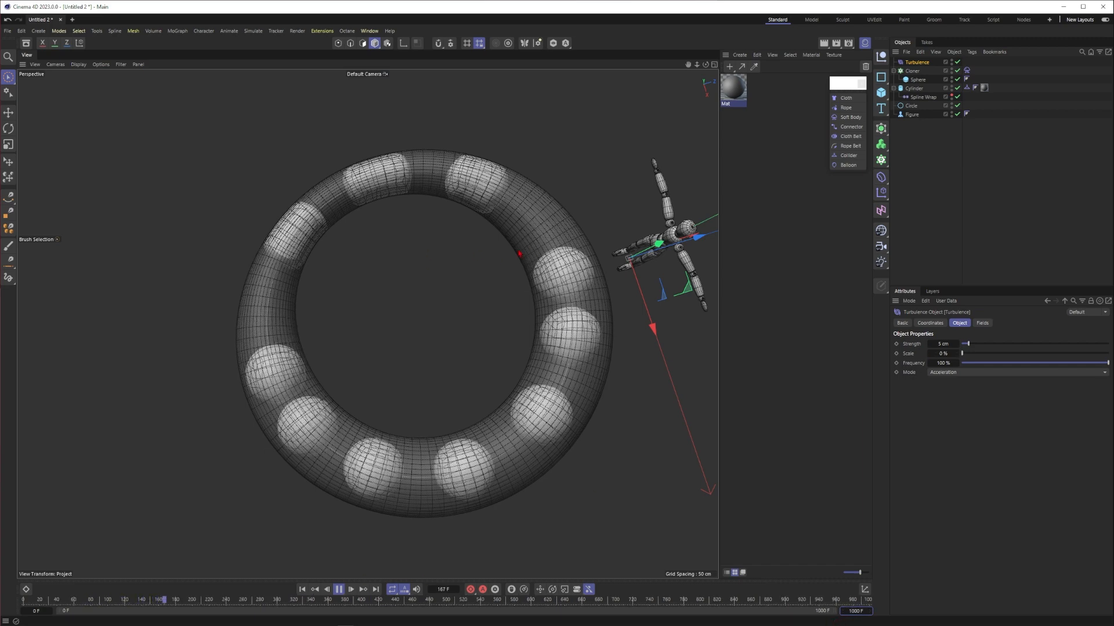
- Set the Turbulence strength to 500 cm and, after trying smaller scales, set its scale to 50 %
left_click_drag(582, 329, 581, 279, "alt")
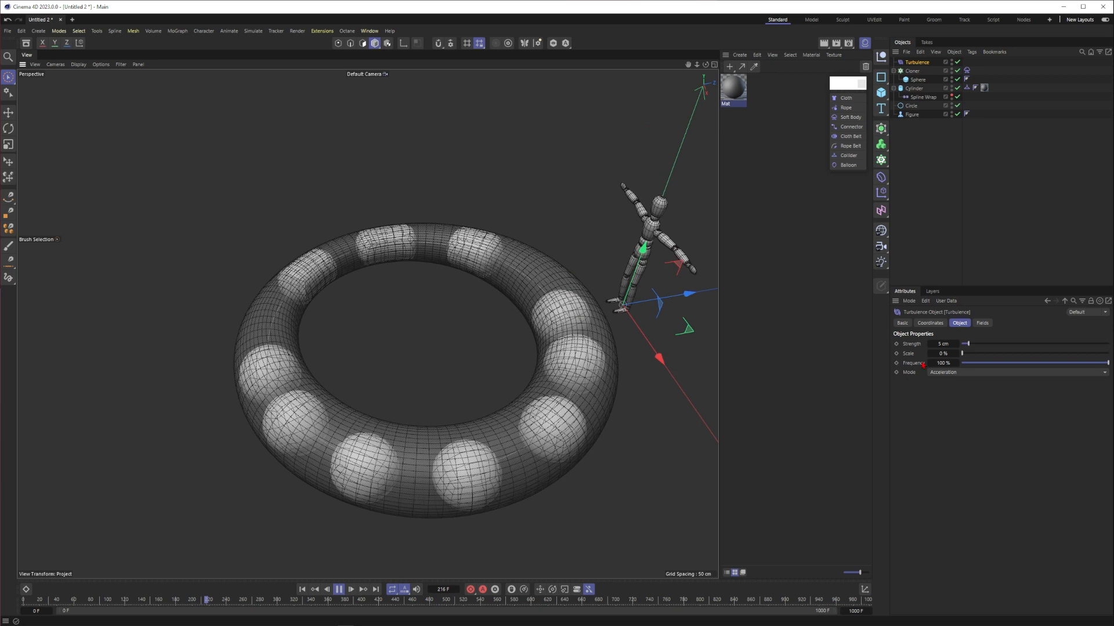
left_click(944, 343)
type("500")
key("Return")
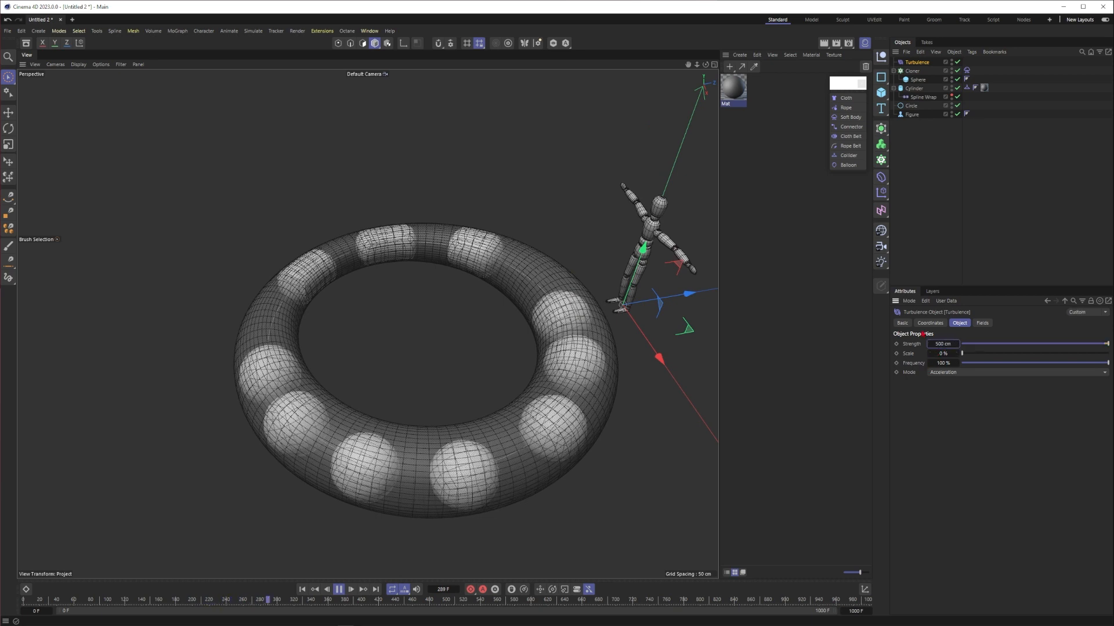
left_click(941, 354)
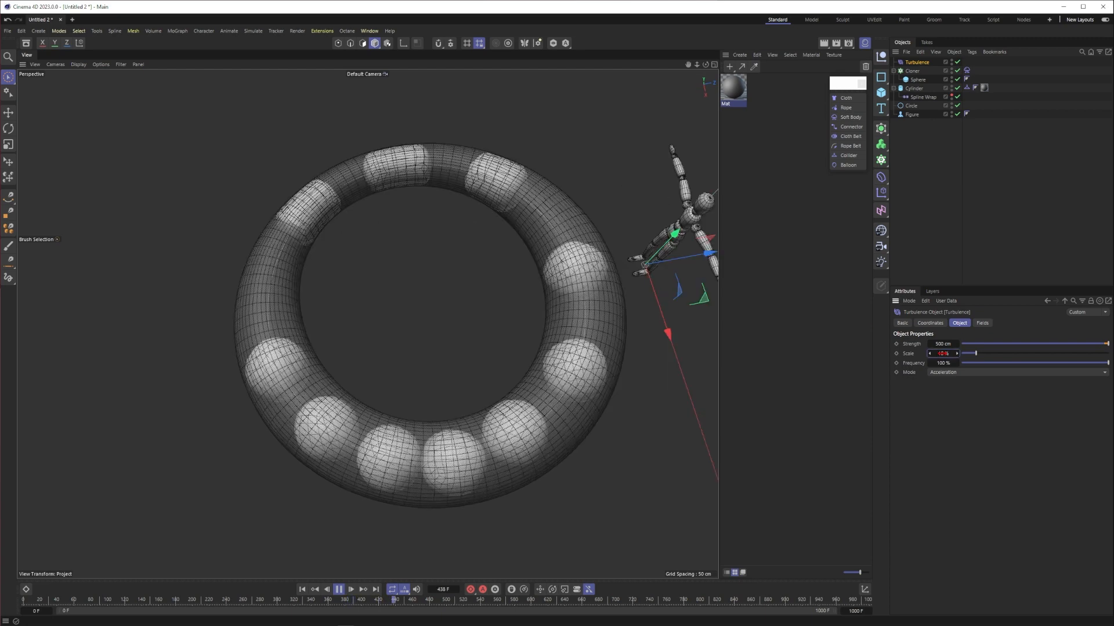
left_click(944, 356)
type("30")
key("Return")
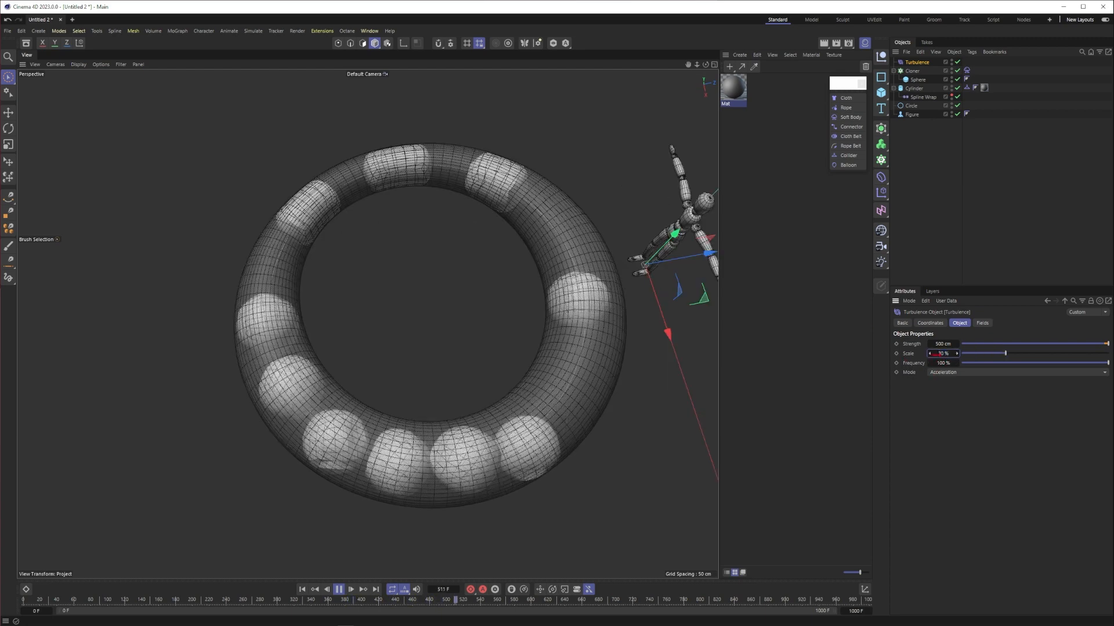
type("50")
key("Return")
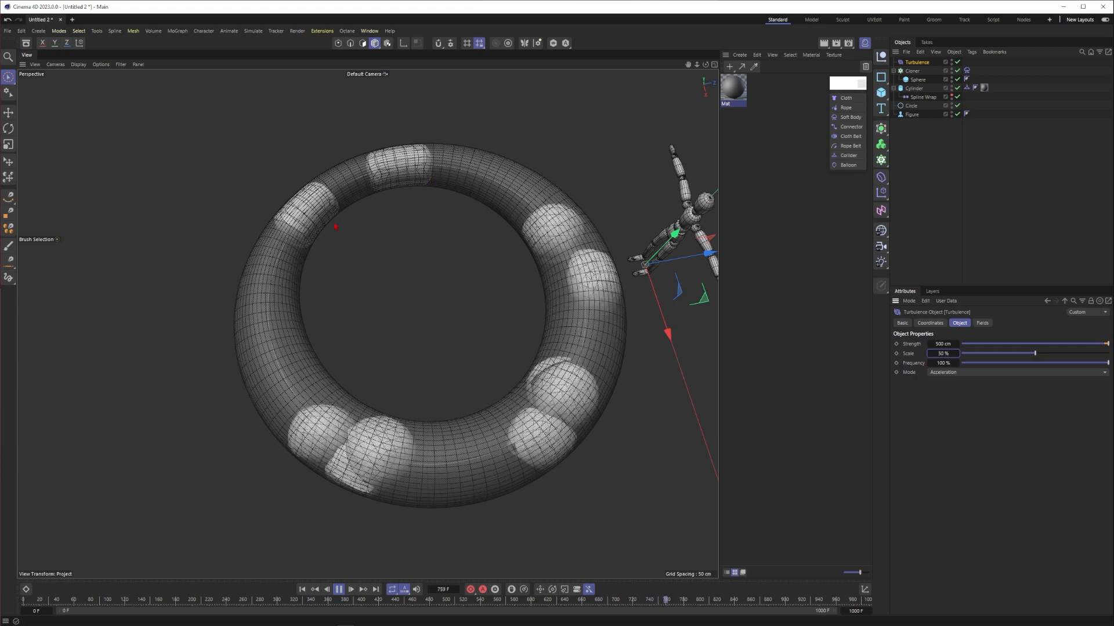
left_click(959, 136)
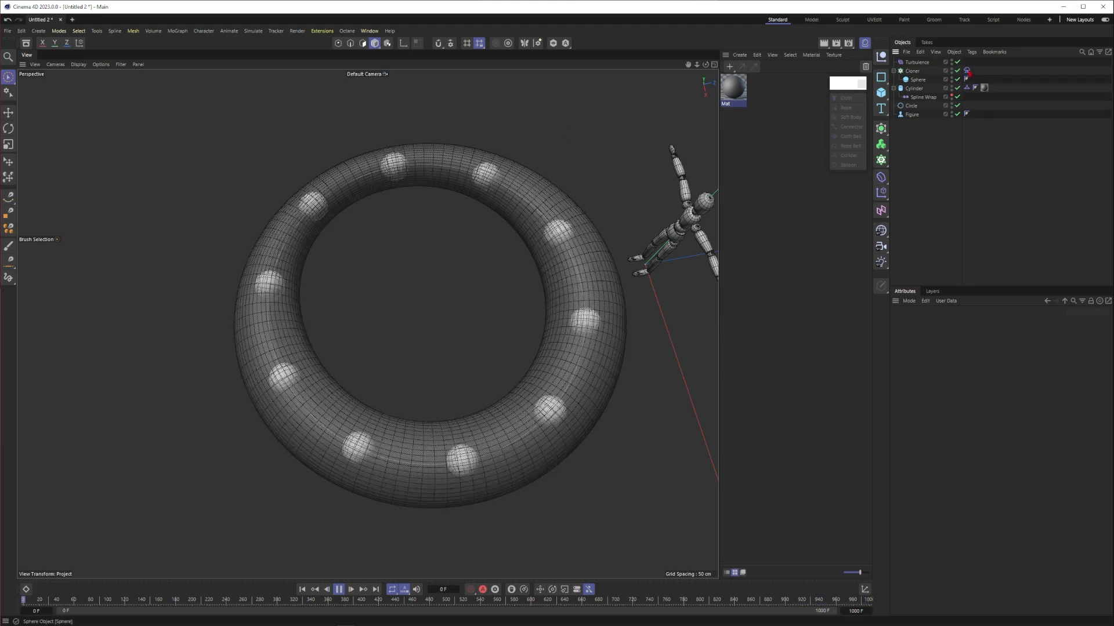
- Set the surface Friction of the Cloner's Cloth tag to 0.1 and replay the simulation from the start
left_click(967, 70)
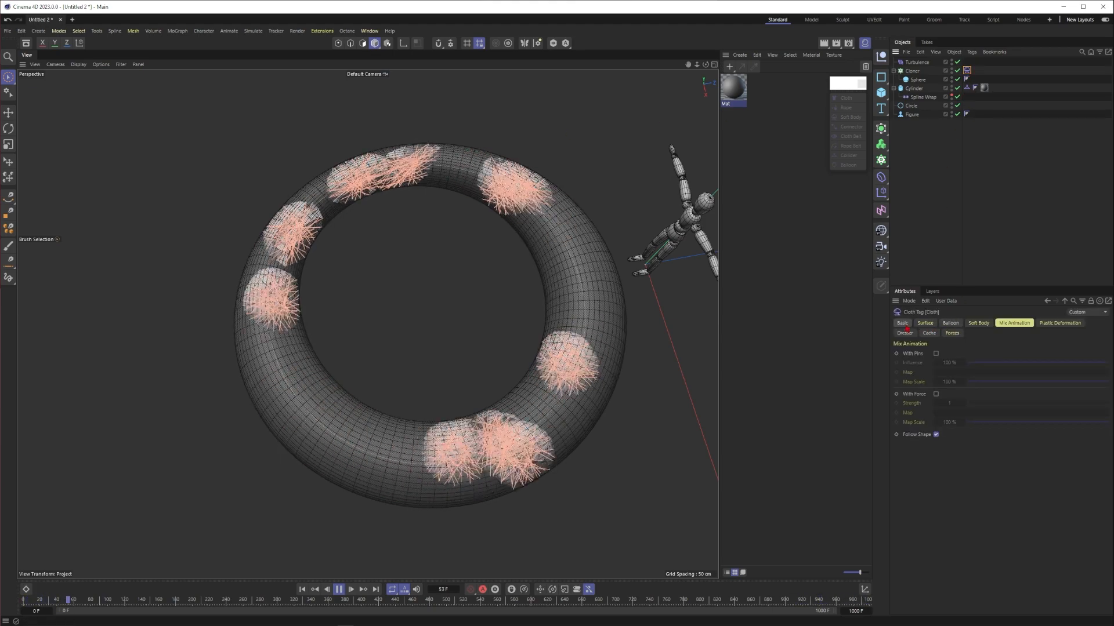
left_click(978, 323)
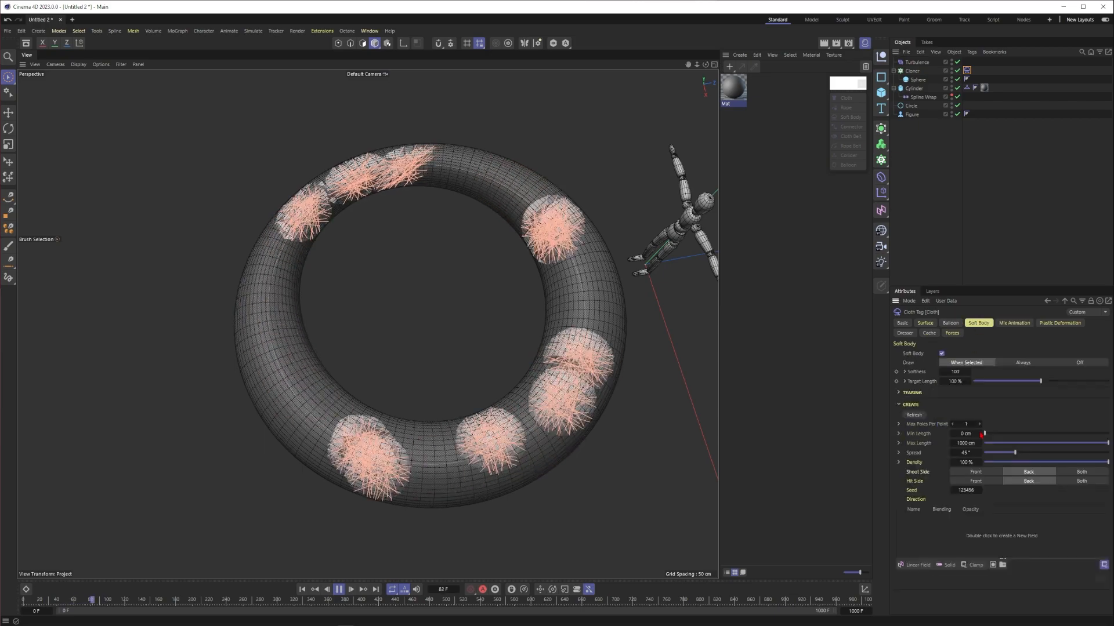
left_click(926, 325)
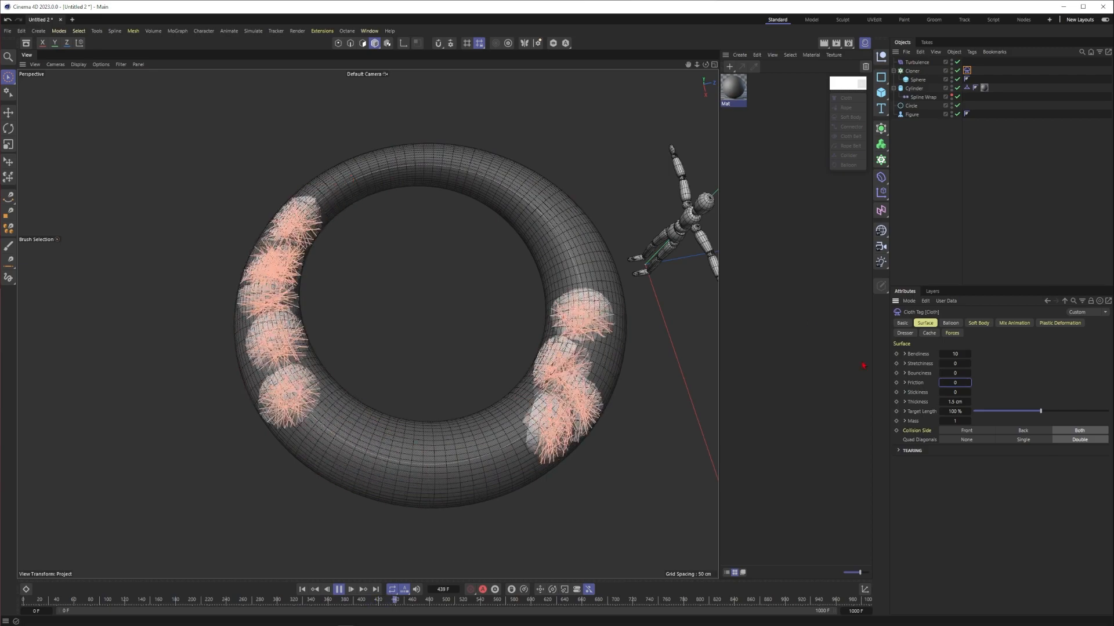
double_click(955, 382)
type("0,1")
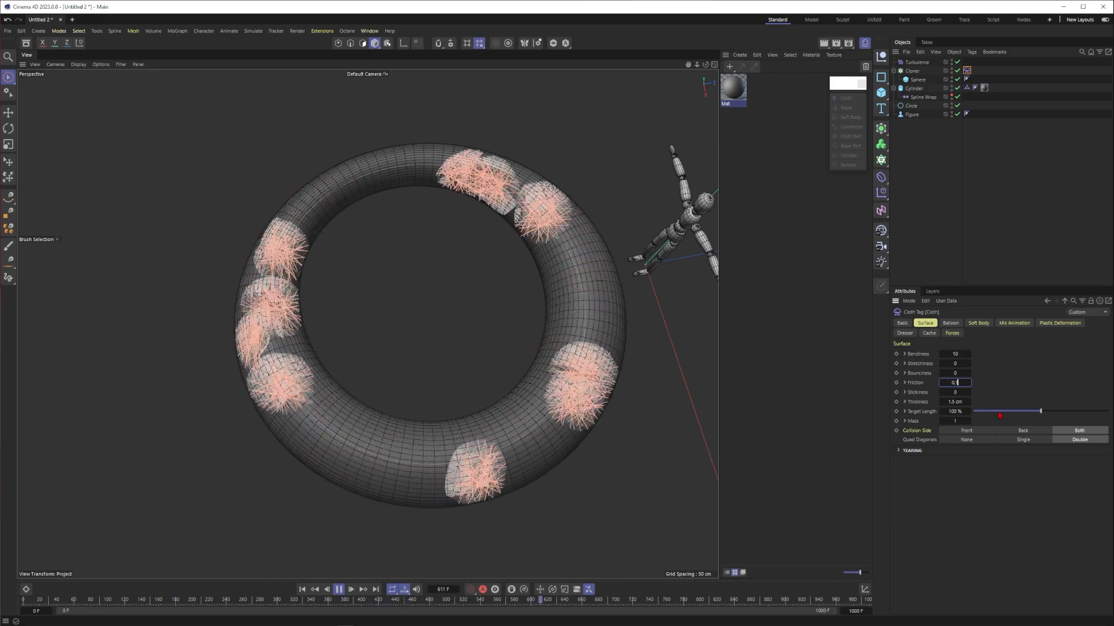
left_click(922, 233)
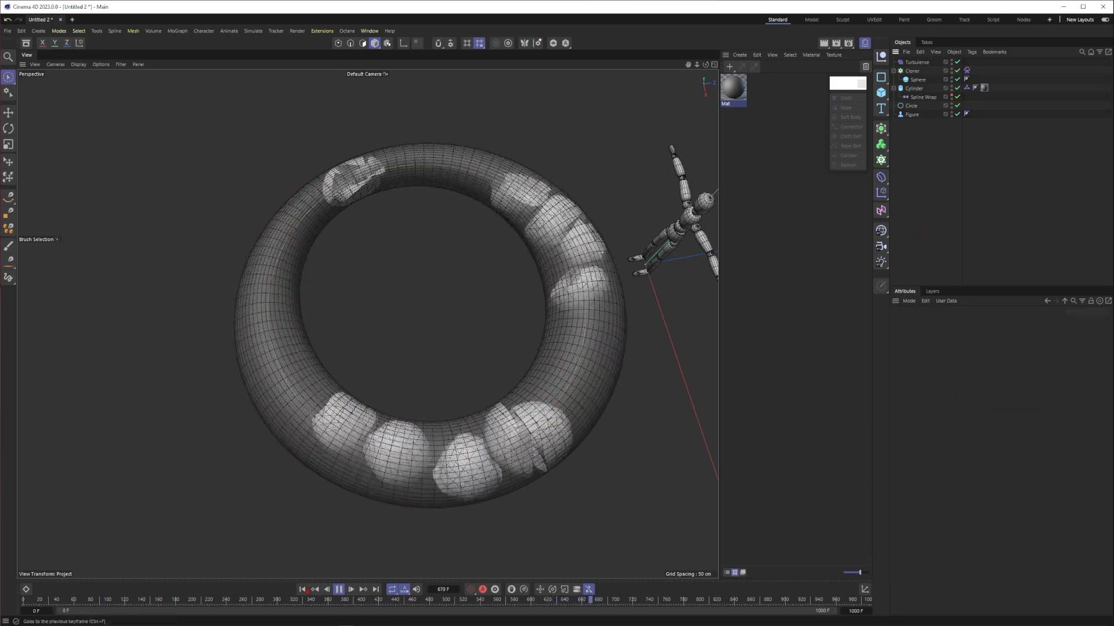
left_click(302, 590)
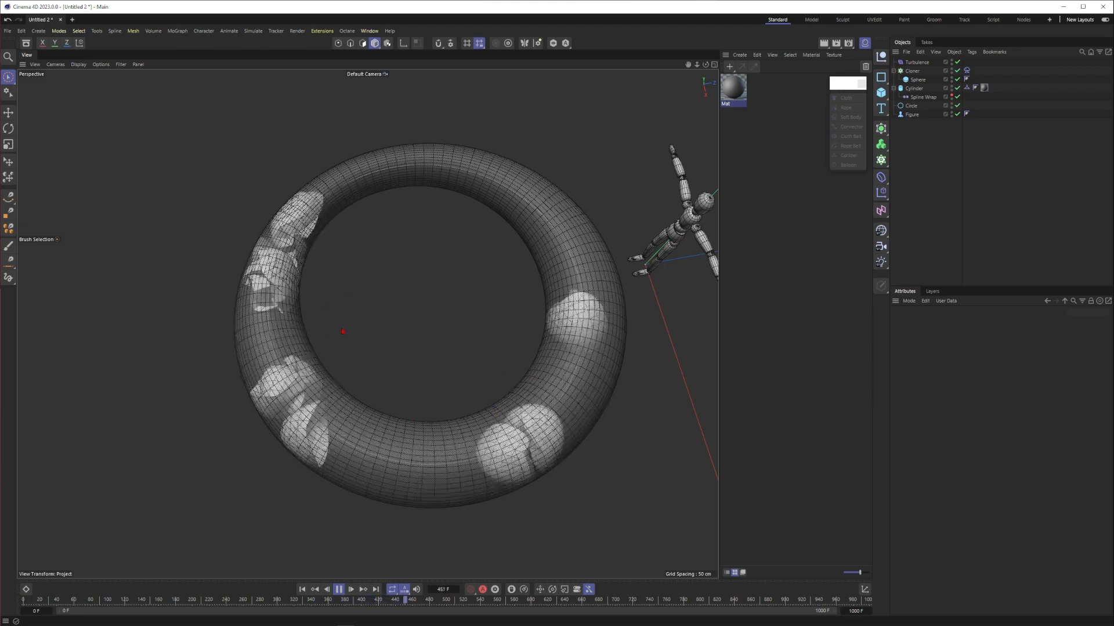
- Set the Turbulence strength to 200 cm
left_click(917, 62)
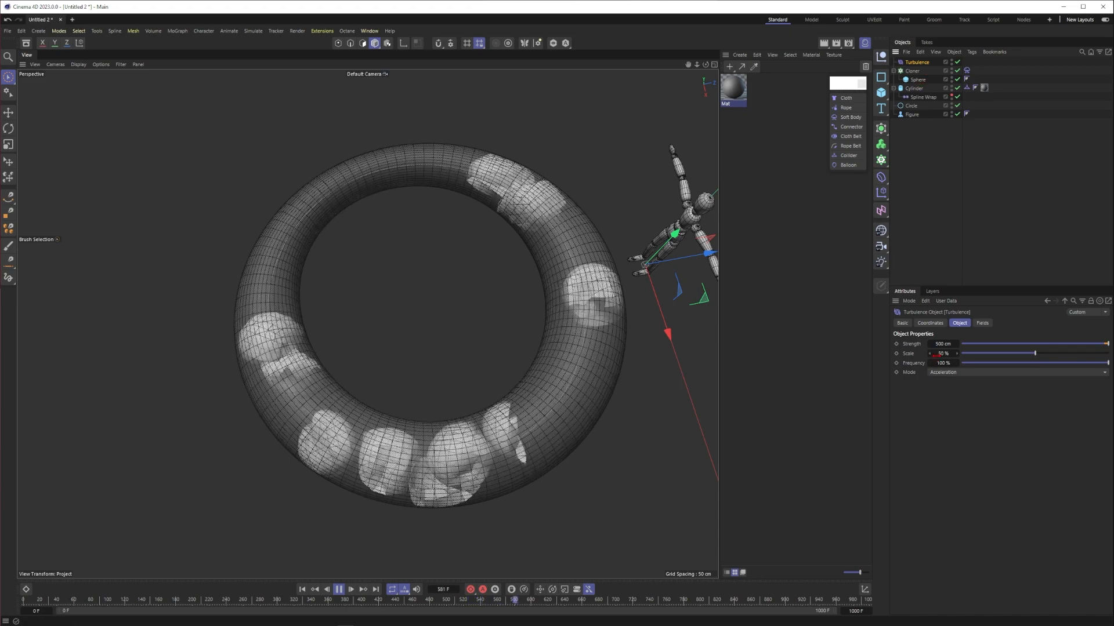
left_click(937, 346)
key("BackSpace")
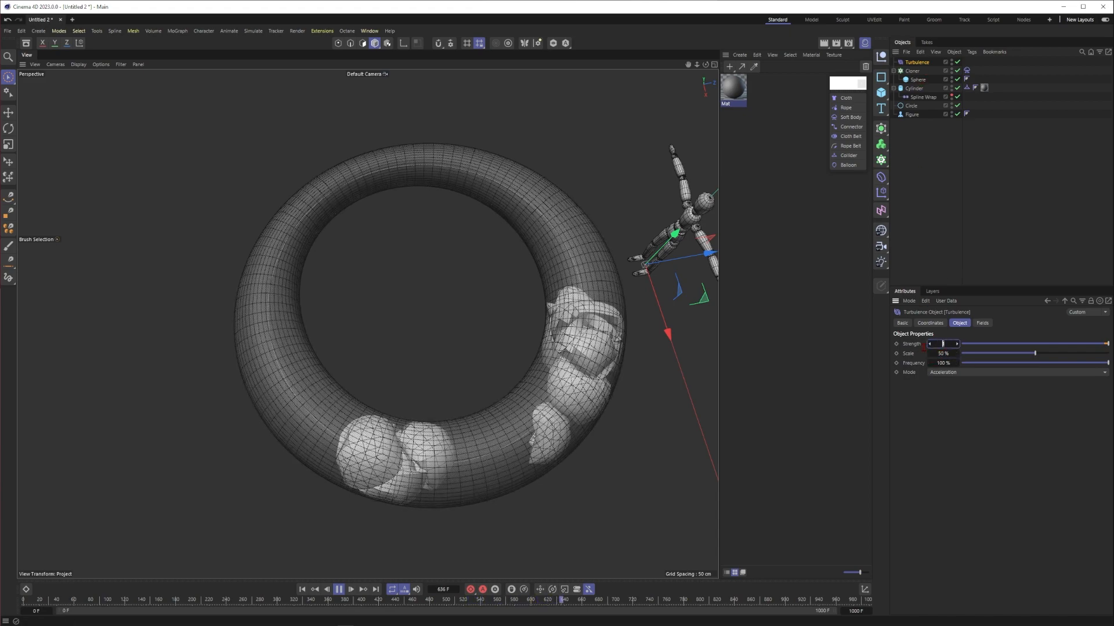
type("200")
key("Return")
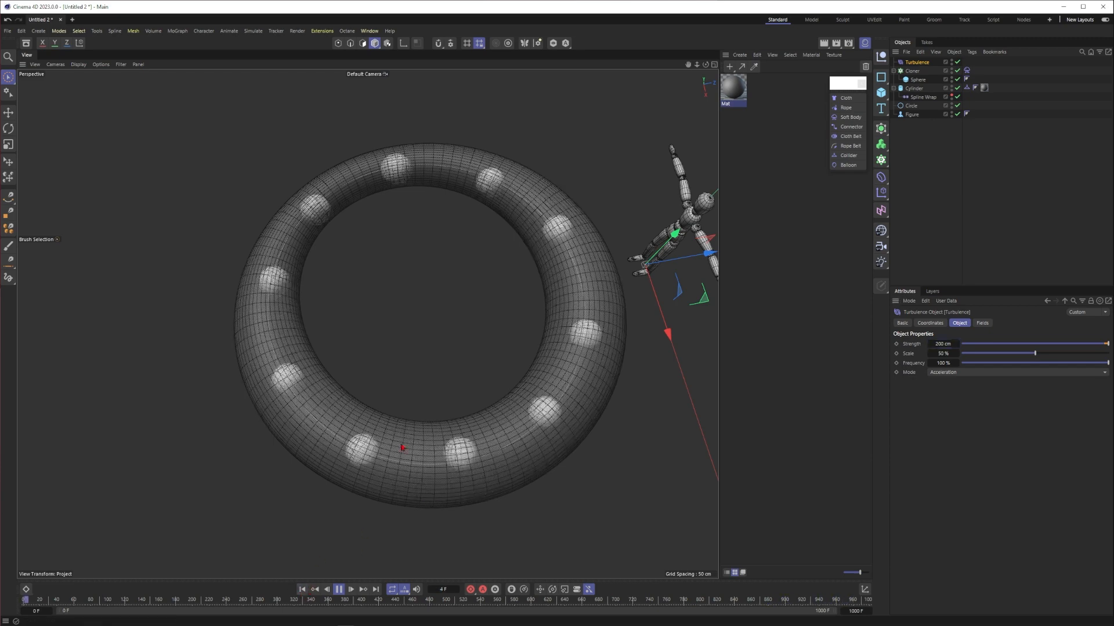
- Change the Sphere's type to Icosahedron and replay the simulation from the first frame
left_click(338, 589)
left_click(918, 79)
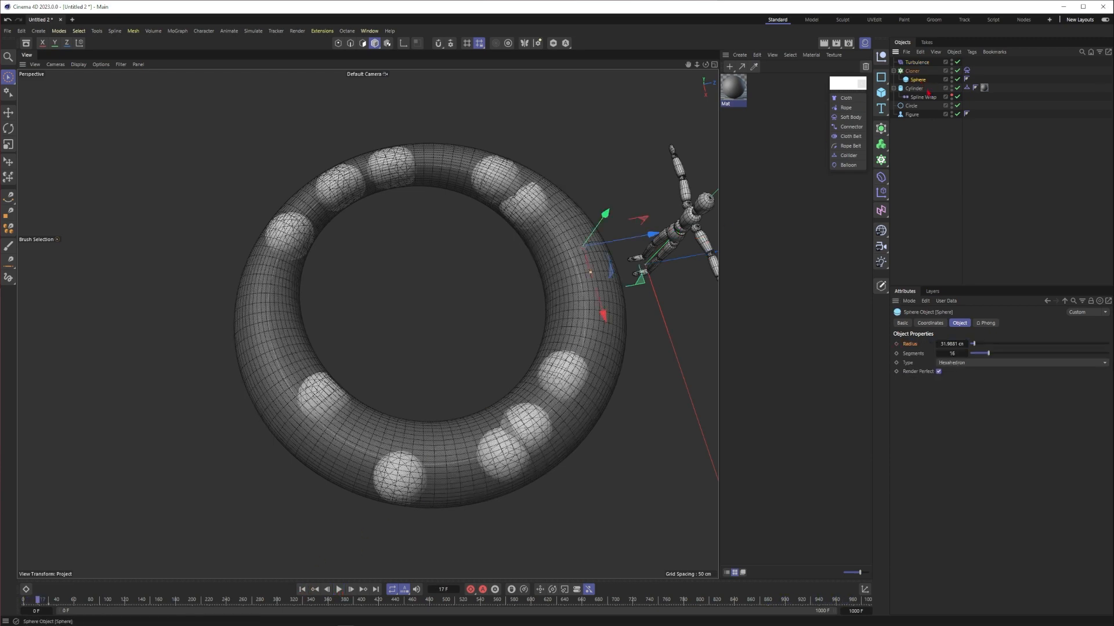
left_click(986, 362)
left_click(964, 435)
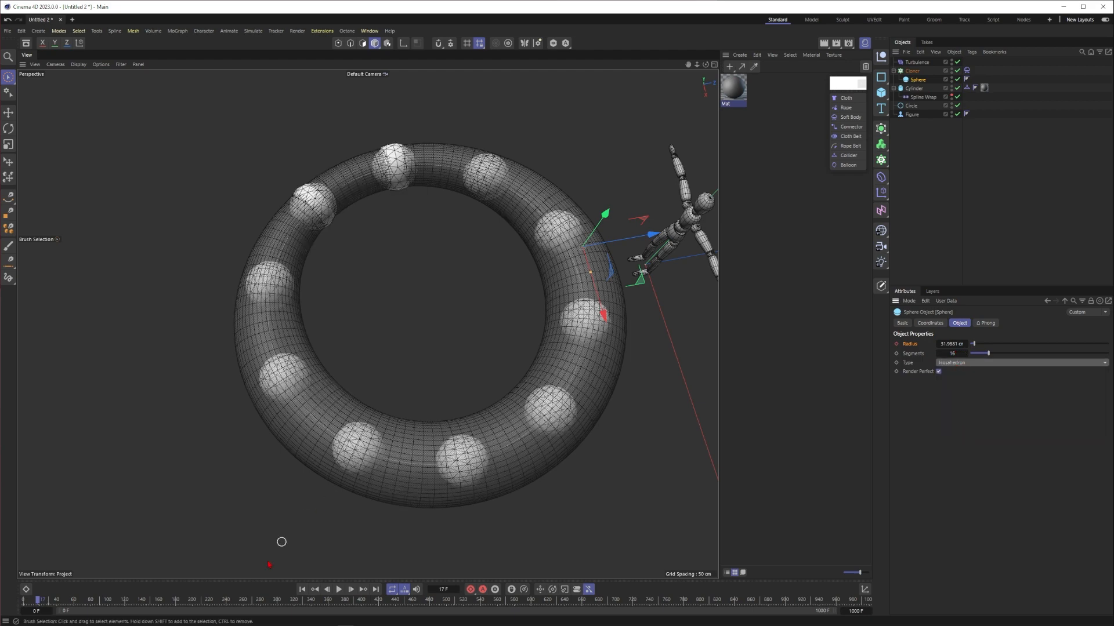
left_click(303, 590)
left_click(339, 589)
left_click(892, 207)
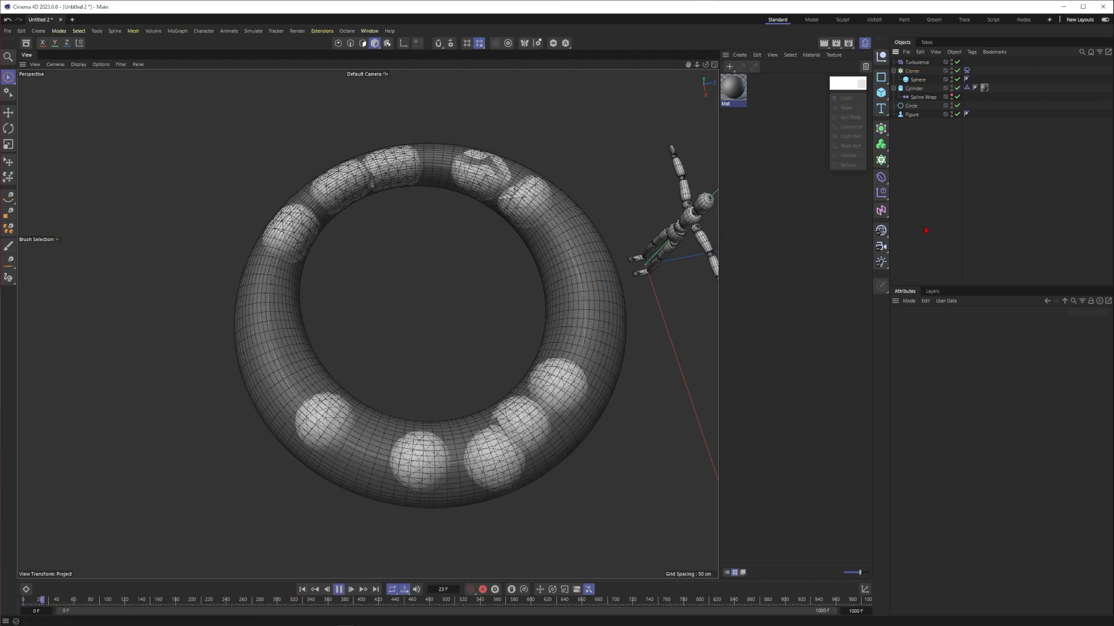
- Hide the Cylinder in the viewport and change the Sphere's type to Hexahedron
left_click(914, 88)
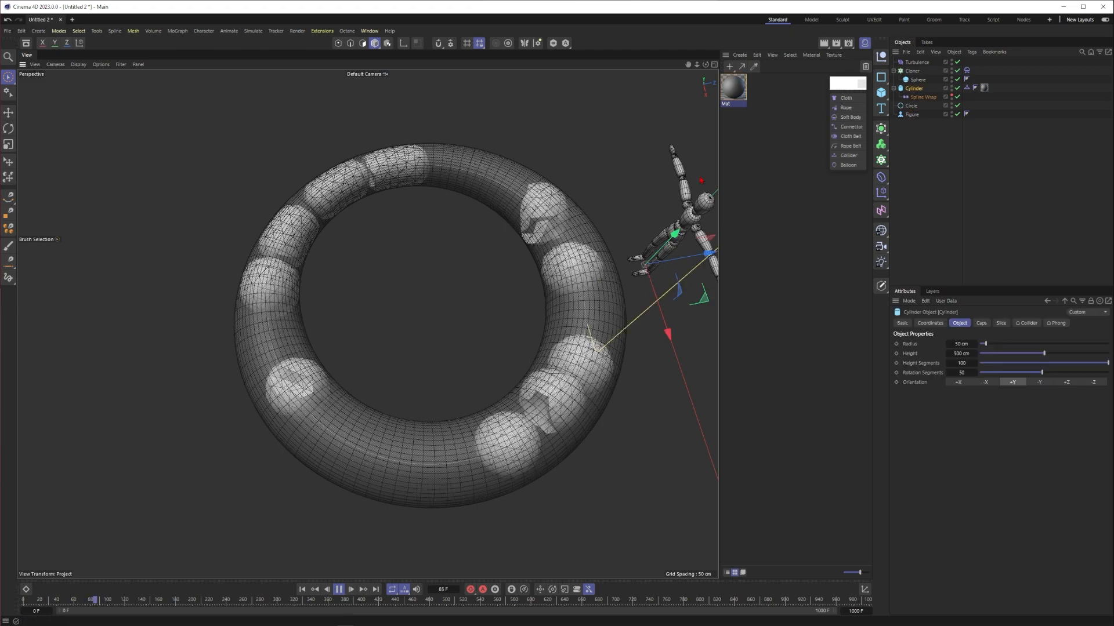
left_click(952, 85)
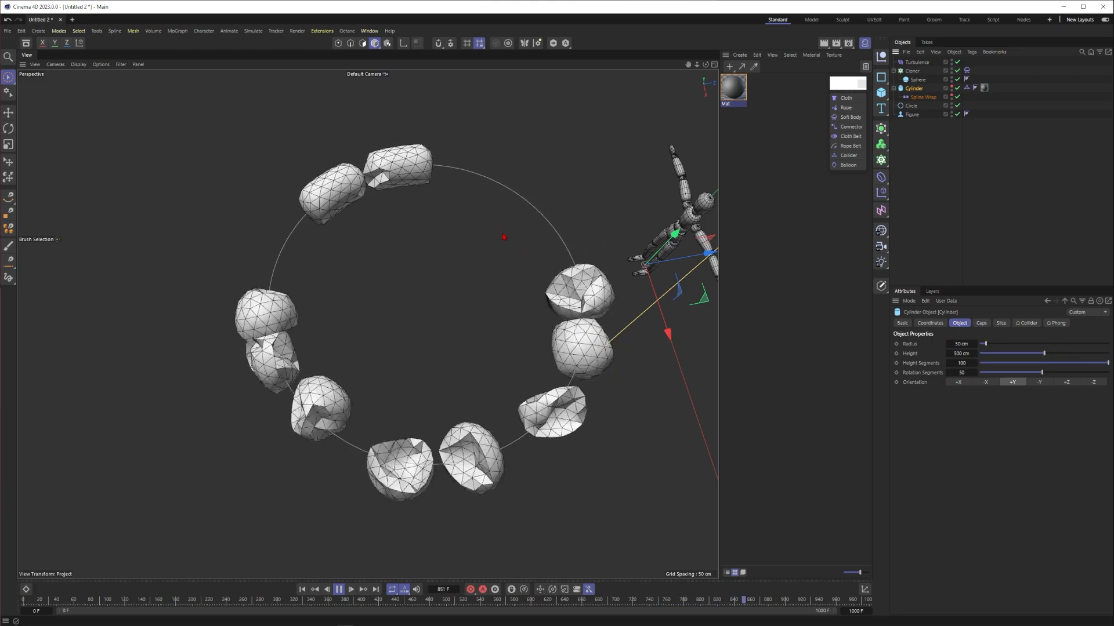
left_click(917, 79)
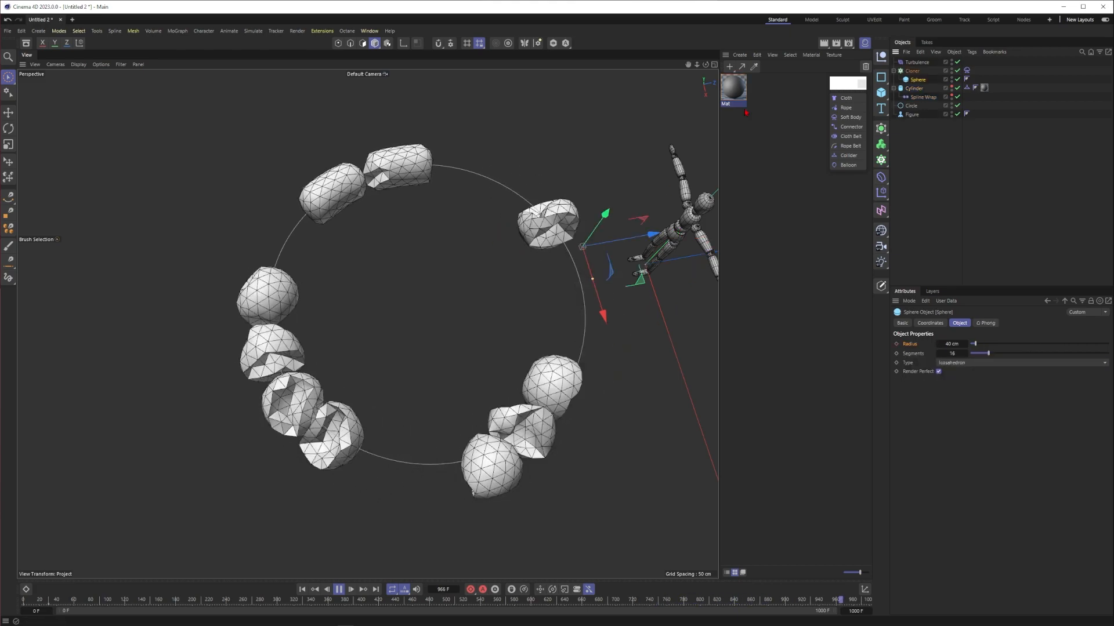
left_click(951, 363)
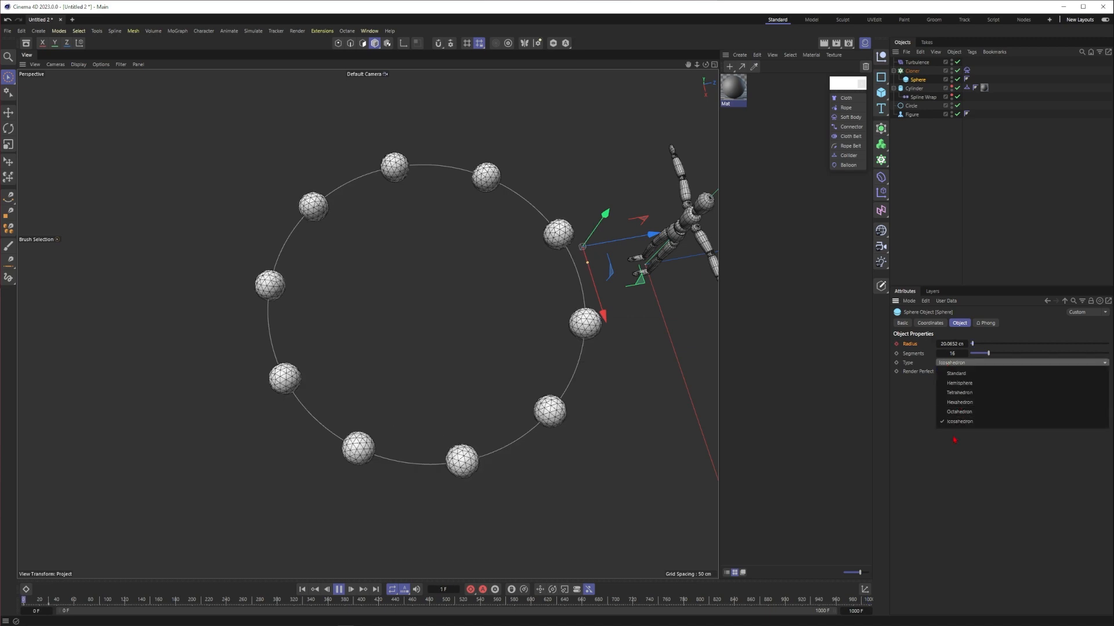
left_click(958, 403)
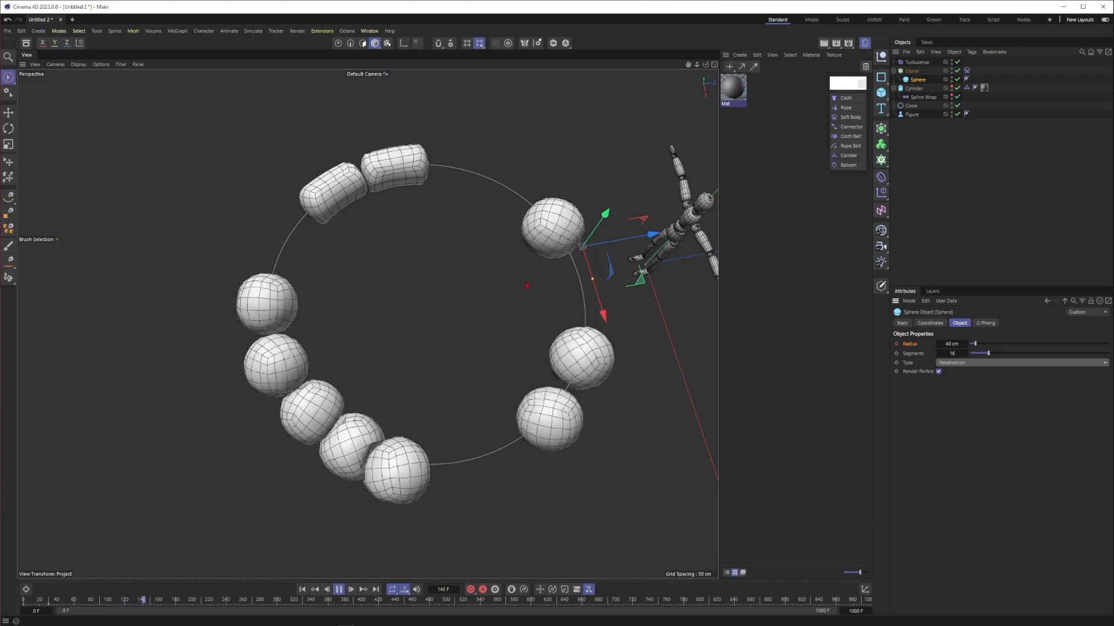
- Enable Balloon on the Cloner's Cloth tag
left_click(967, 71)
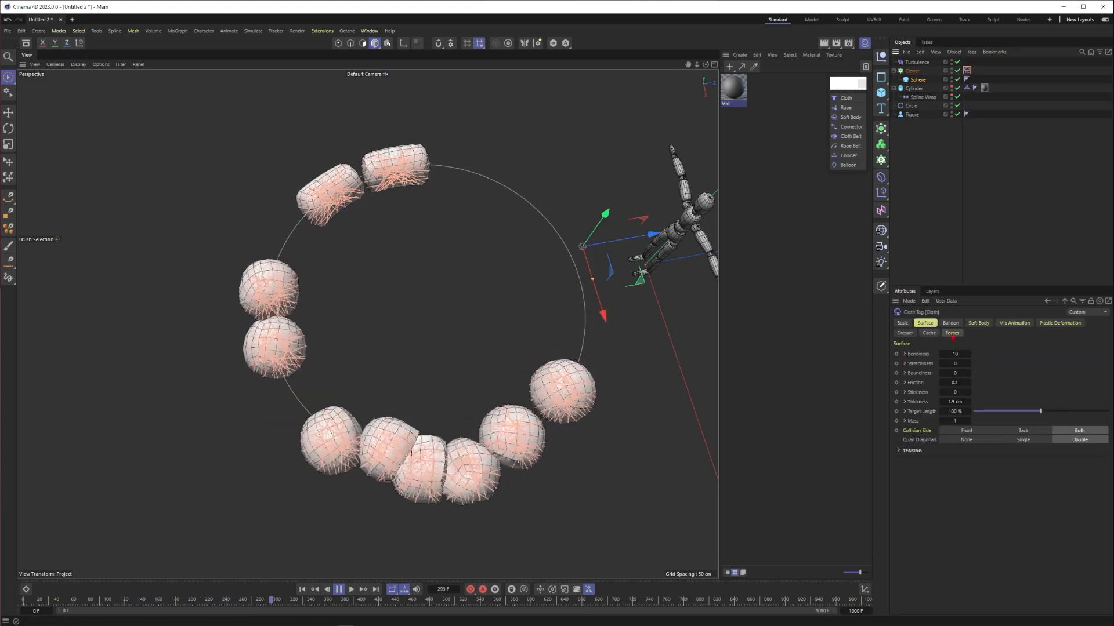
left_click(978, 323)
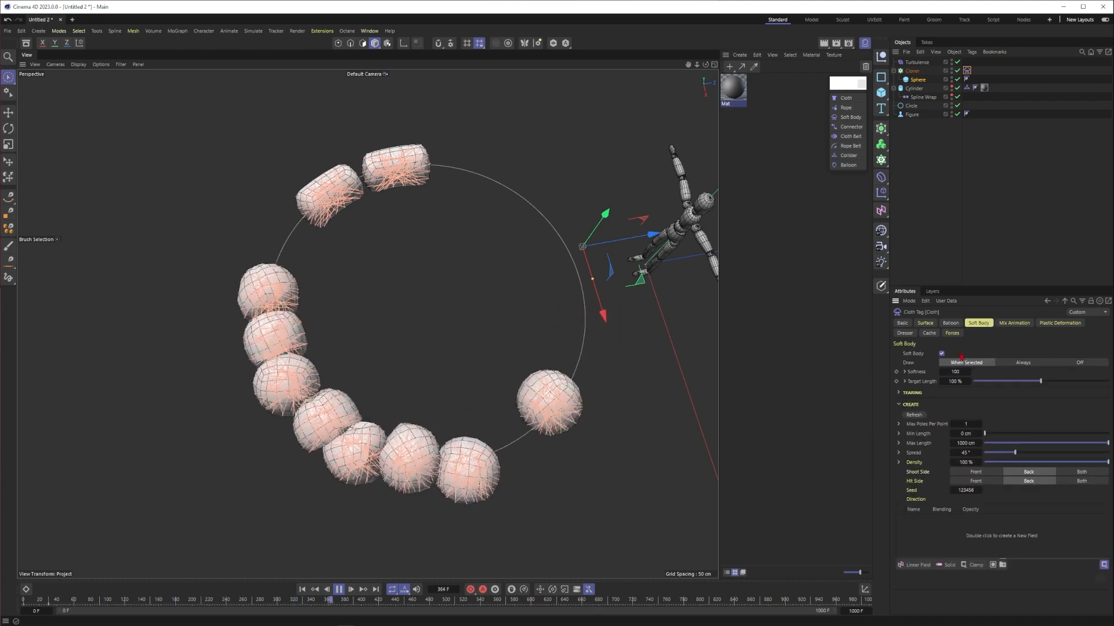
left_click(951, 323)
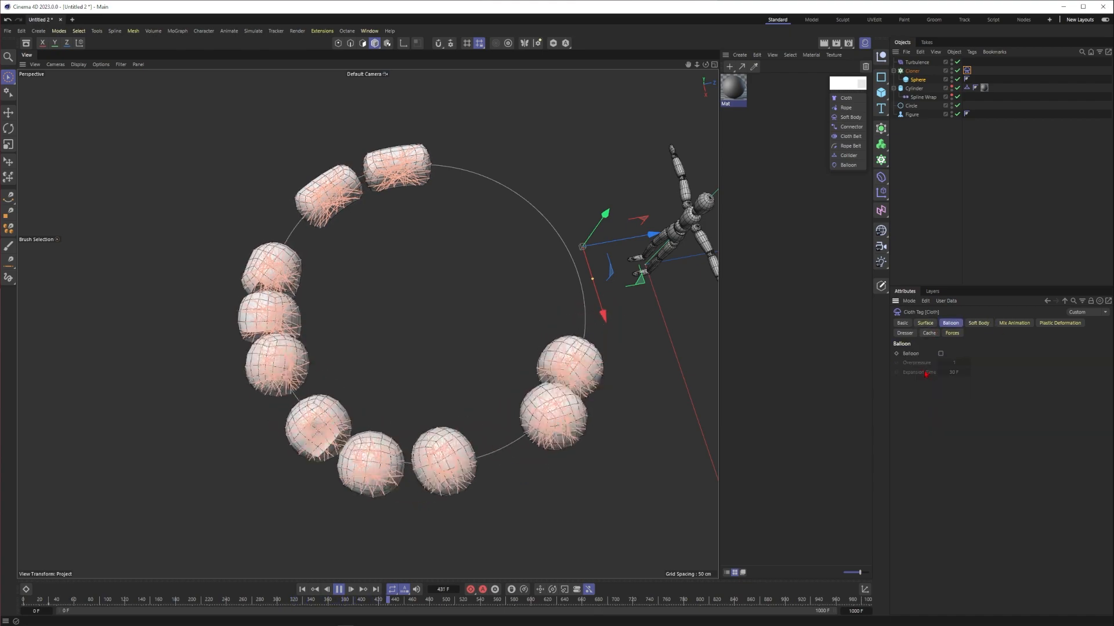
left_click(940, 354)
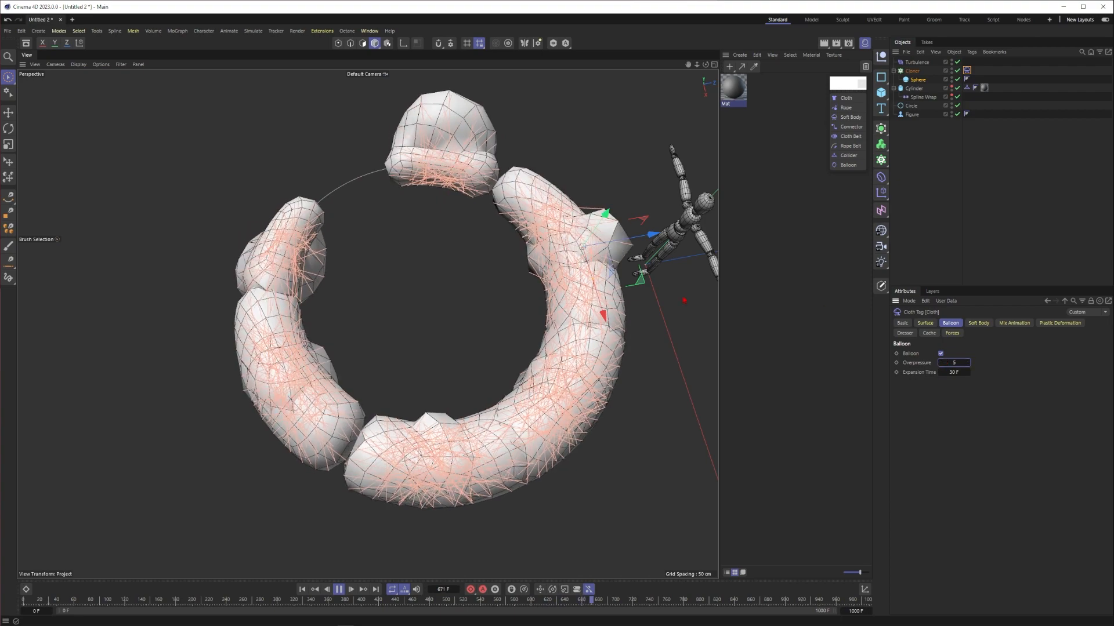
left_click(1004, 241)
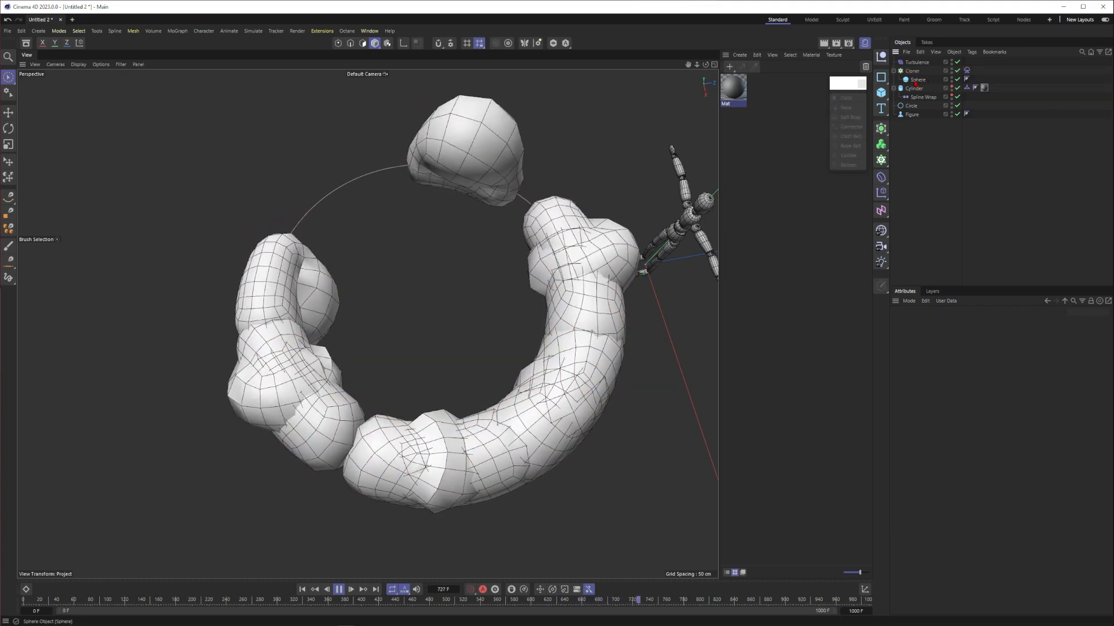
- Set the Balloon Overpressure of the Cloner's Cloth tag to 1
left_click(966, 70)
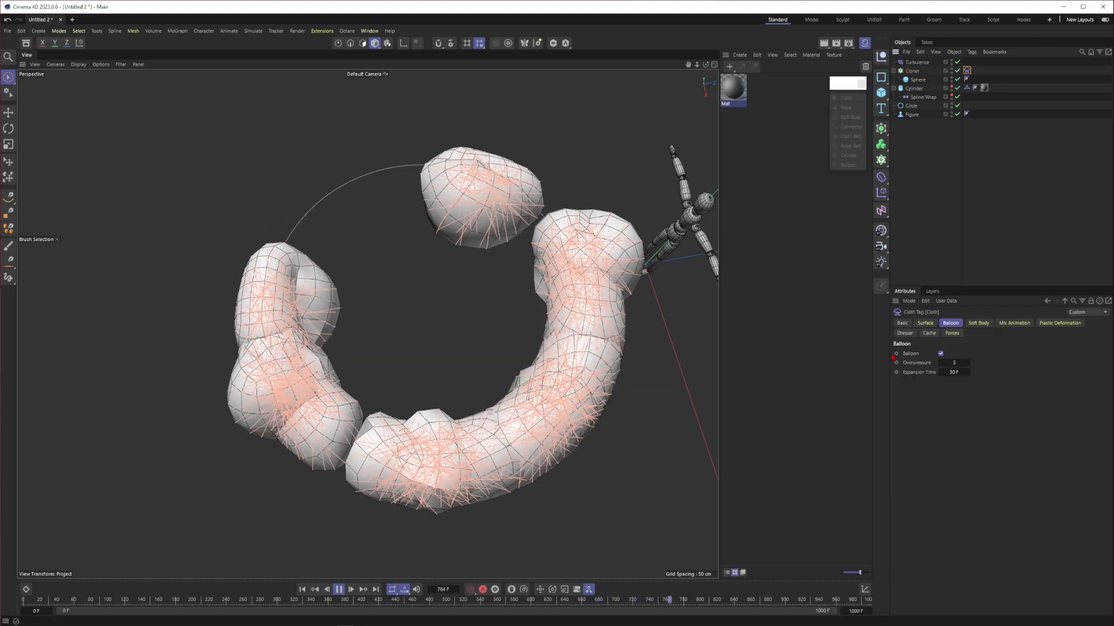
double_click(954, 363)
type("1")
key("Return")
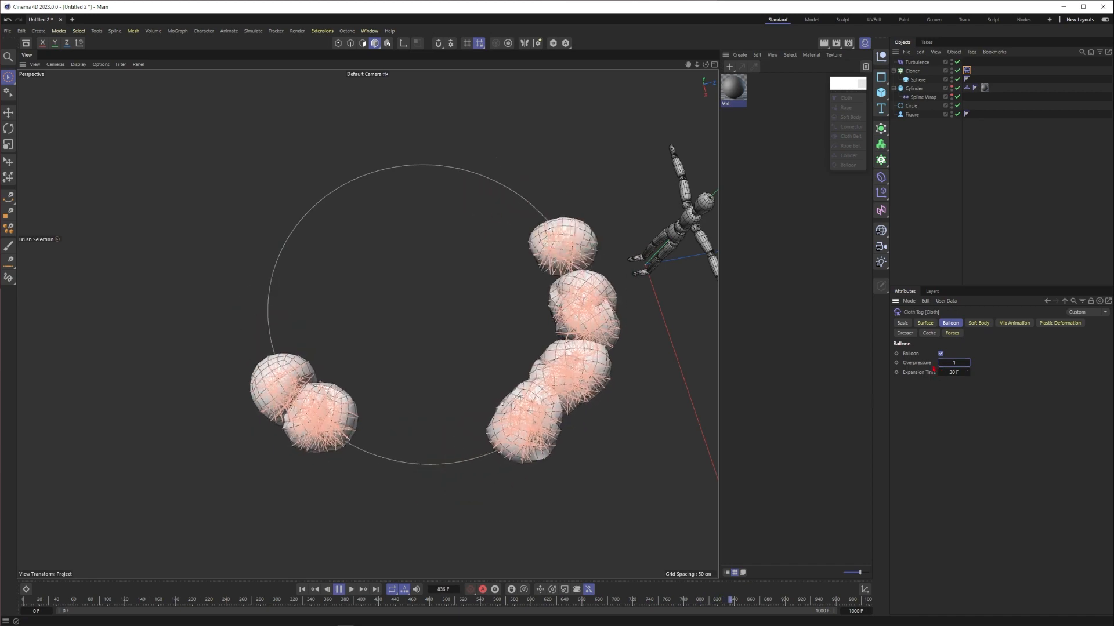
left_click(917, 238)
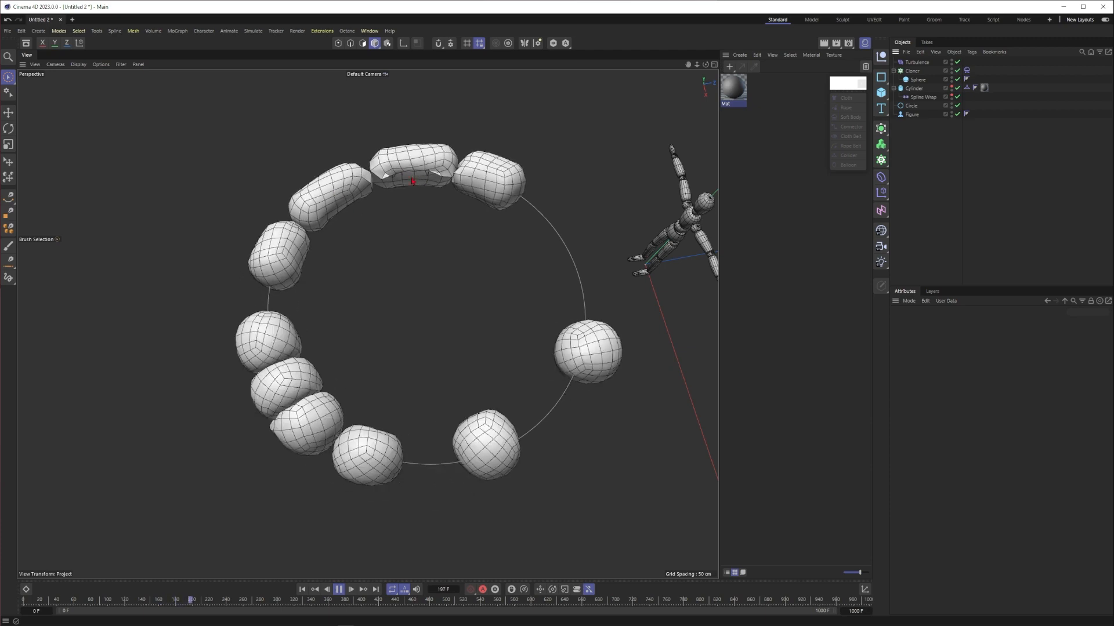
- Set the surface Friction of the Cloner's Cloth tag to 0
left_click(966, 71)
left_click(924, 323)
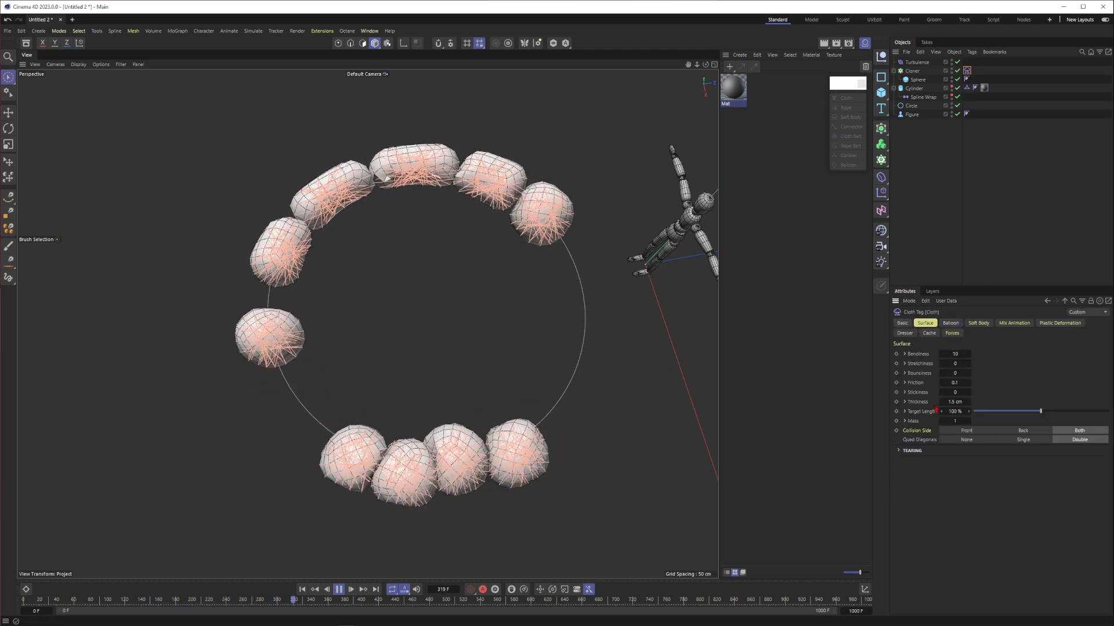
left_click(949, 384)
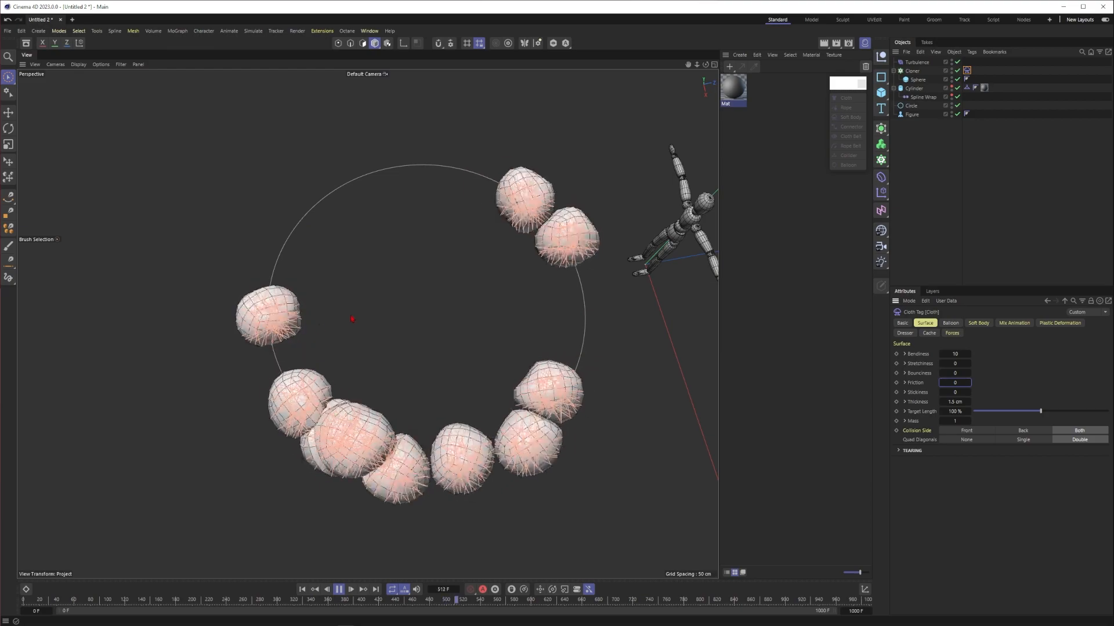
left_click(638, 326)
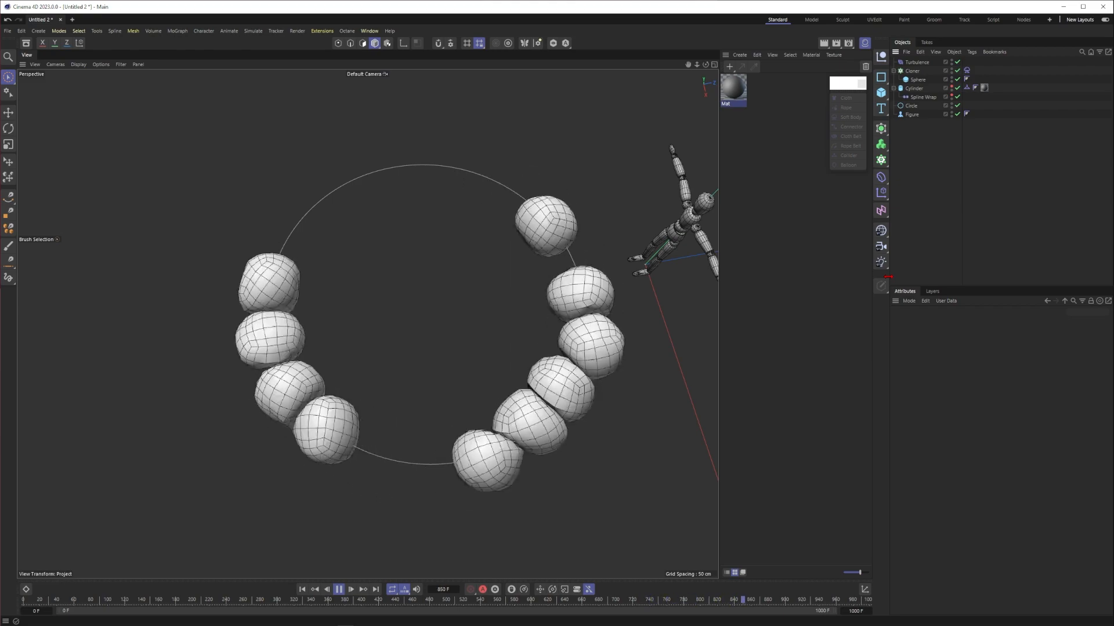
- In the project's simulation settings, try Damping at 10 % and 100 %, and set it back to 2 %
key("ctrl+d")
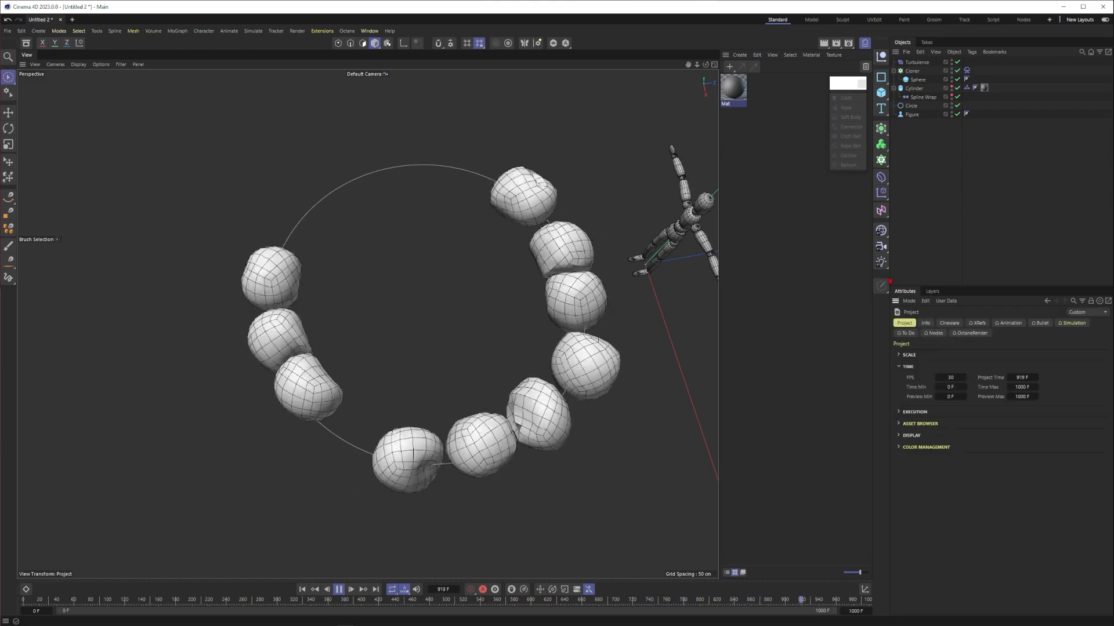
left_click(1073, 323)
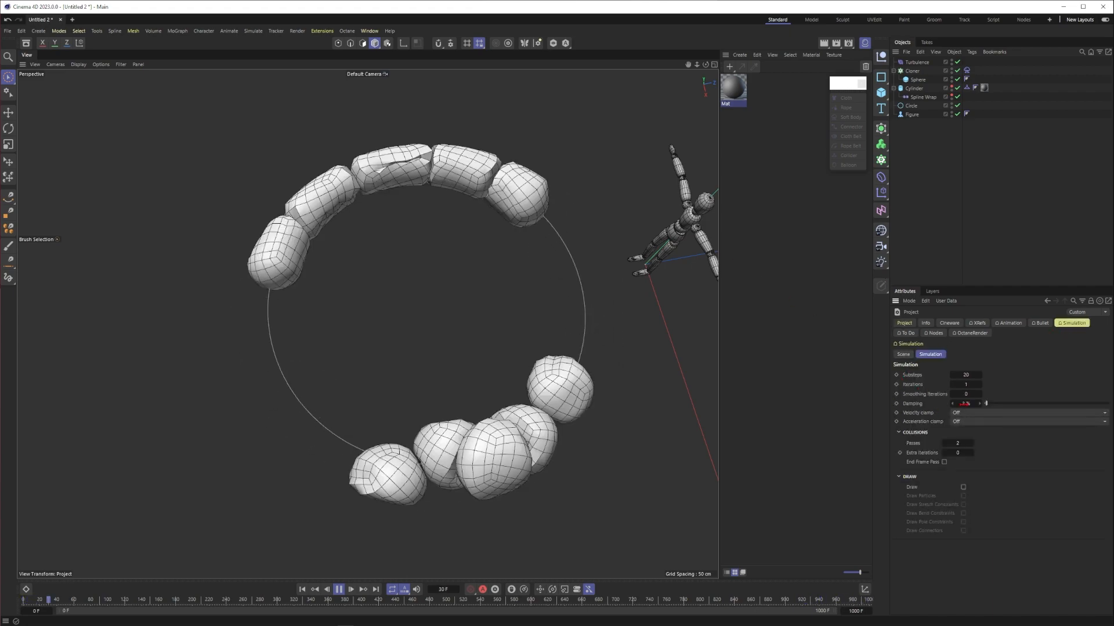
left_click(965, 403)
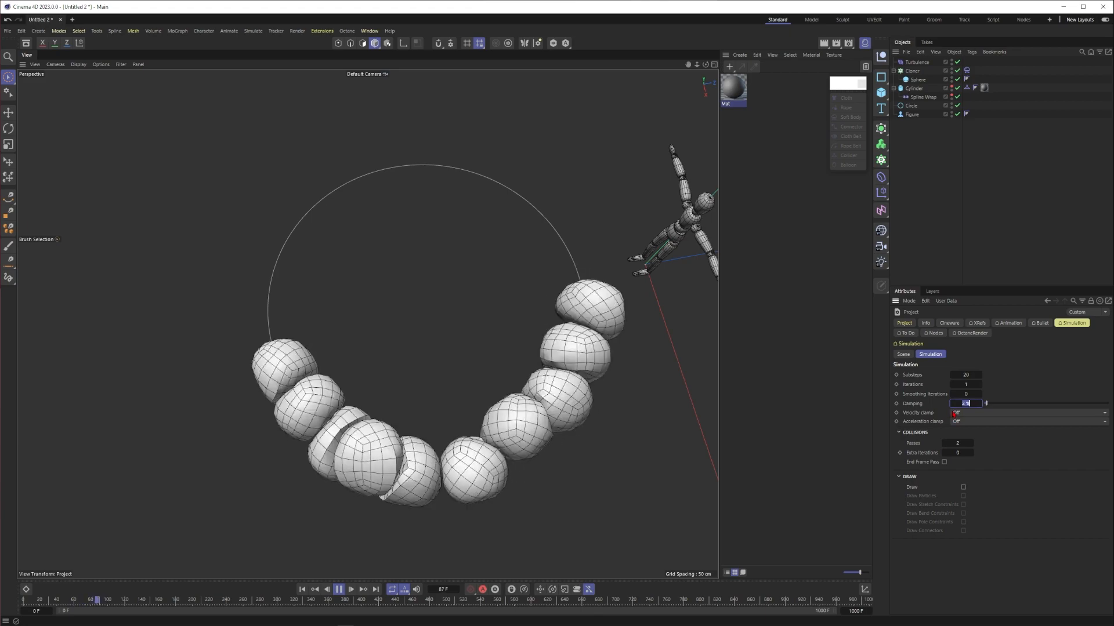
key("BackSpace")
key("Return")
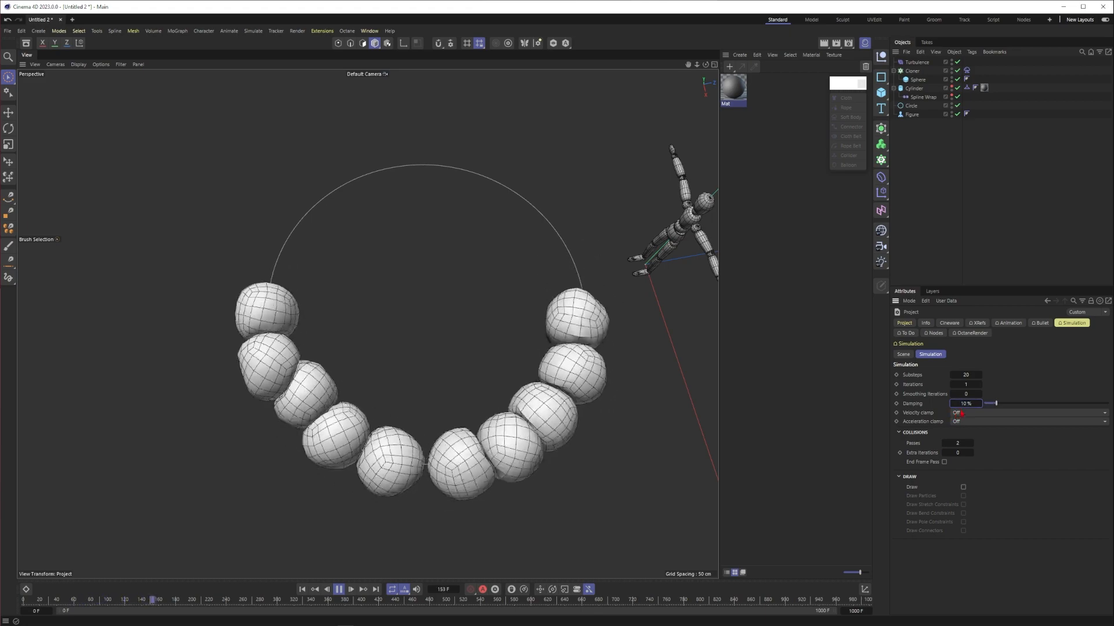
type("100")
key("Return")
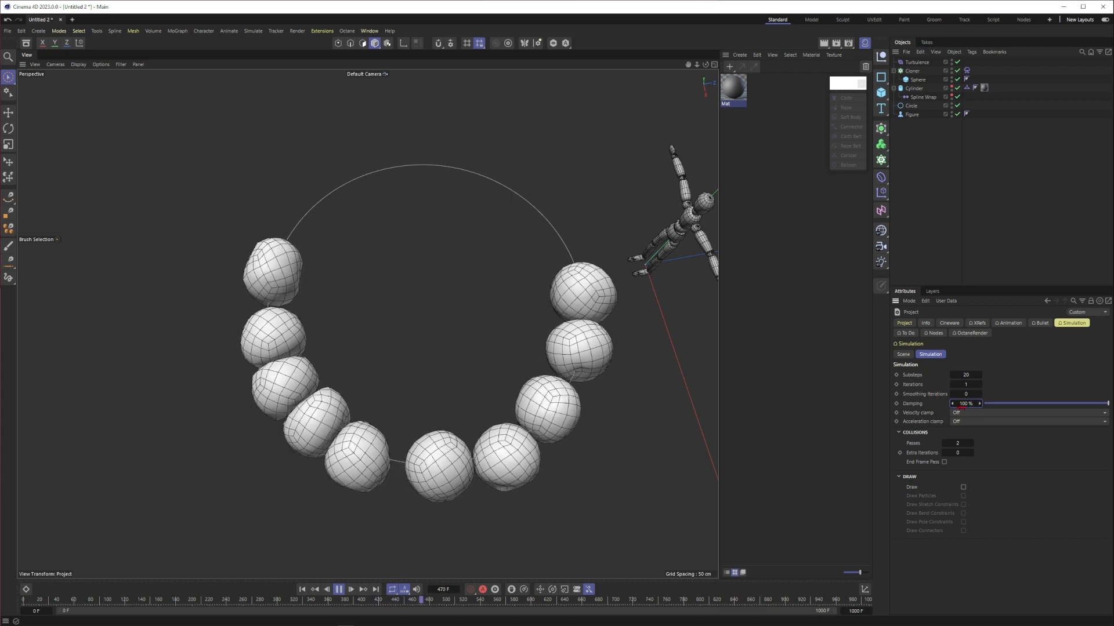
type("2")
key("Return")
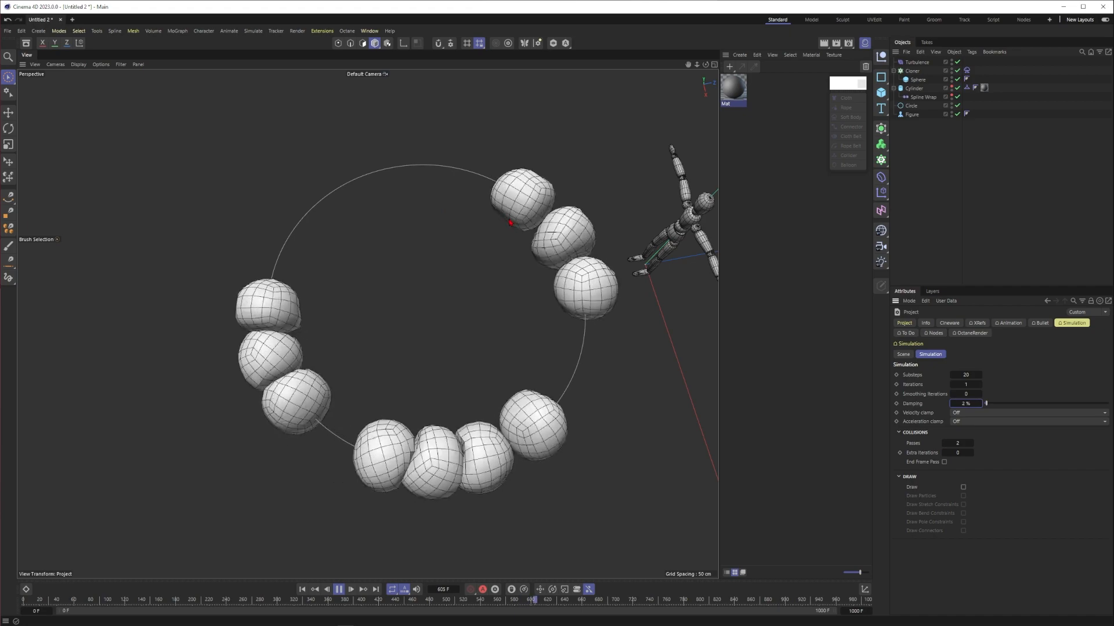
- Raise the project's simulation Damping to 10 % and on to 15 %
double_click(965, 404)
type("10")
key("Return")
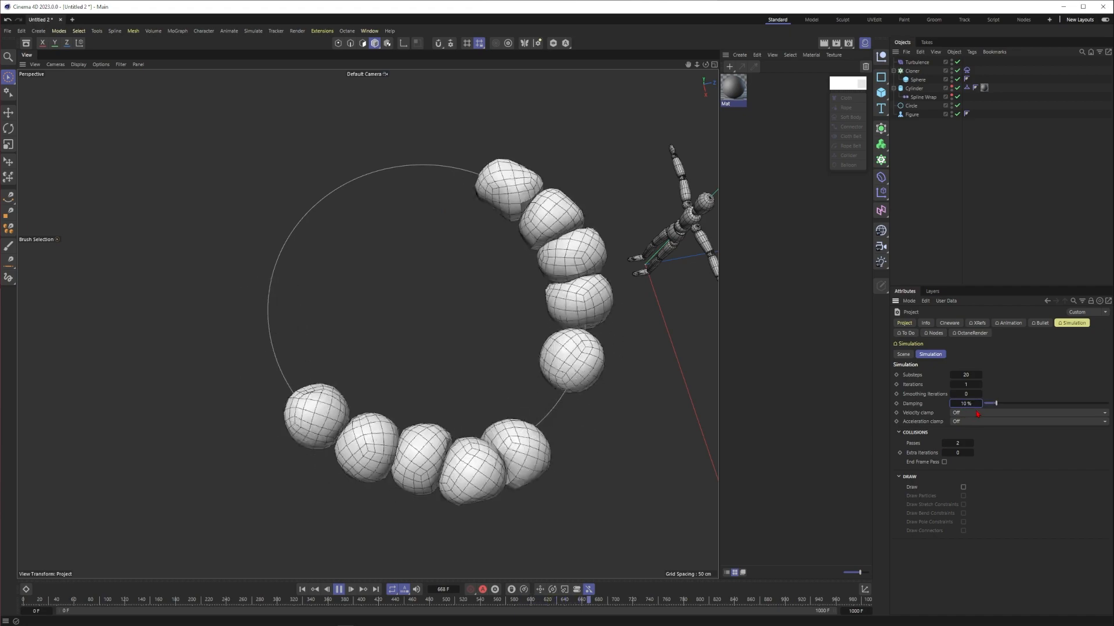
double_click(966, 403)
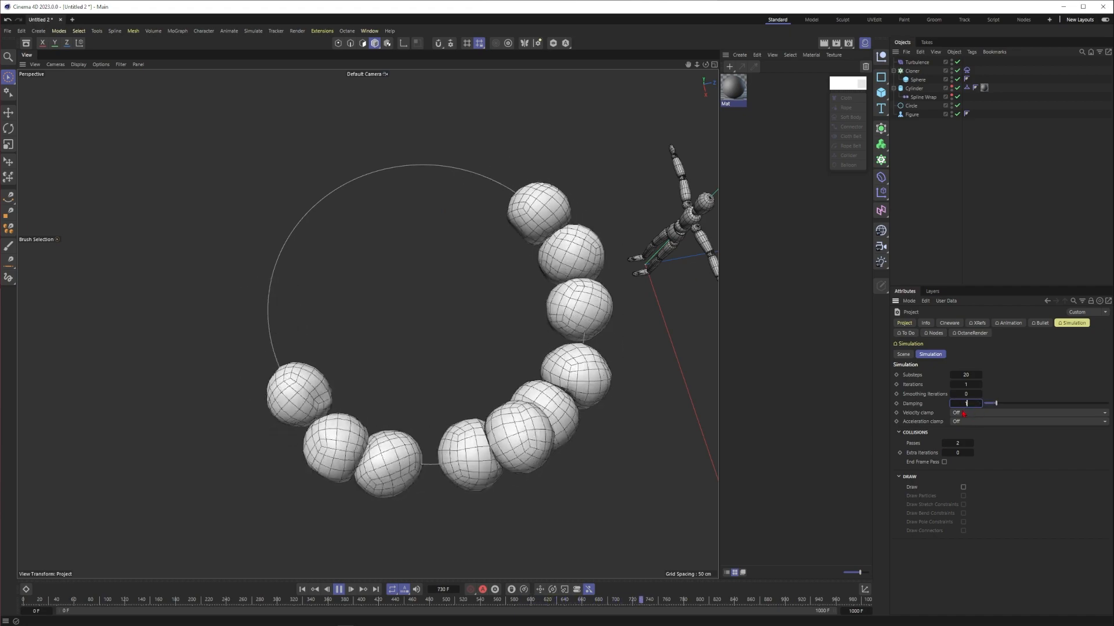
type("15")
key("Return")
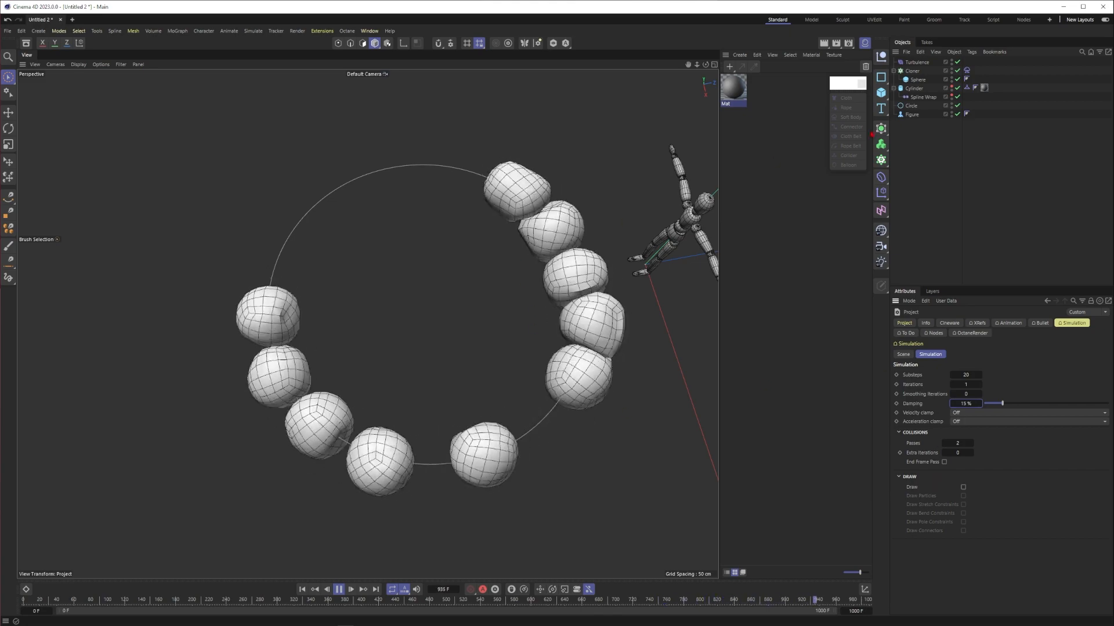
- Set the Sphere's segments to 30 and return the timeline to the first frame
left_click(918, 80)
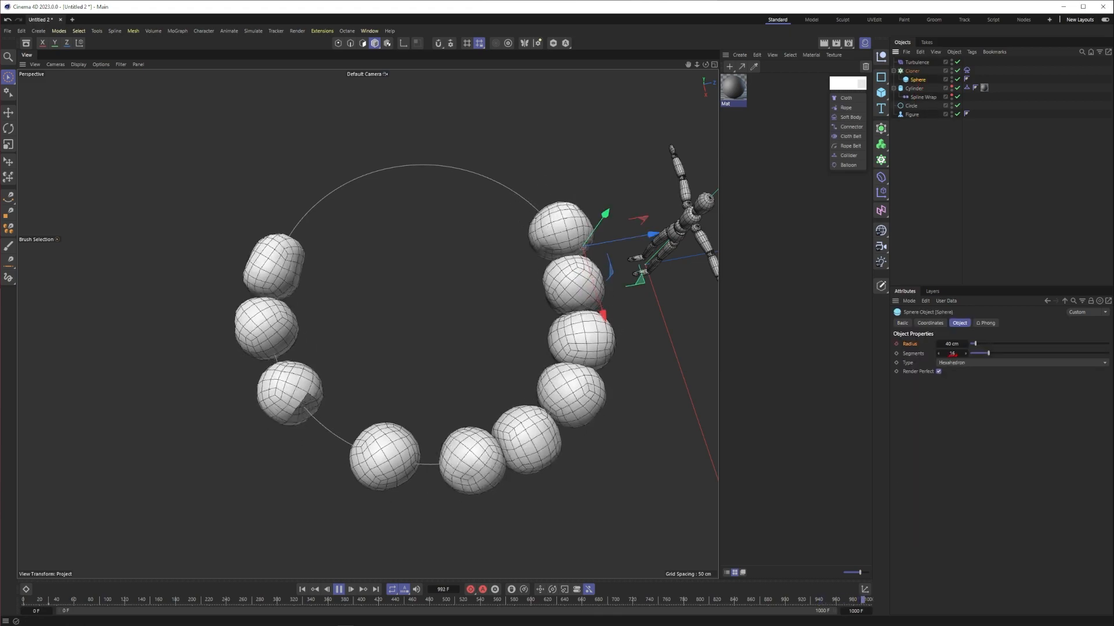
double_click(951, 353)
type("30")
key("Return")
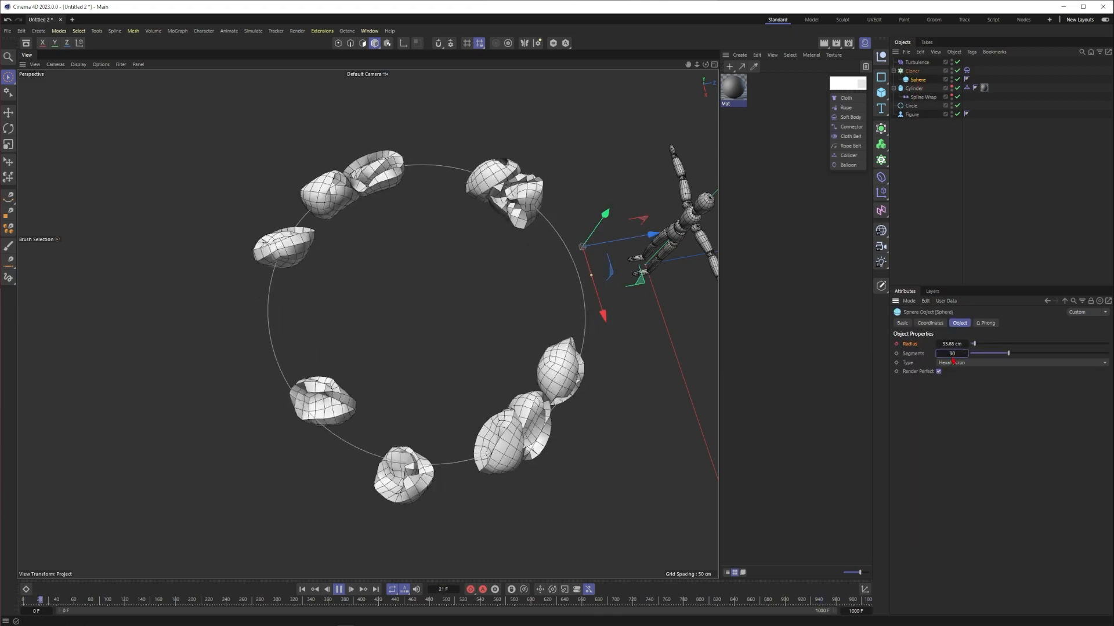
left_click(475, 399)
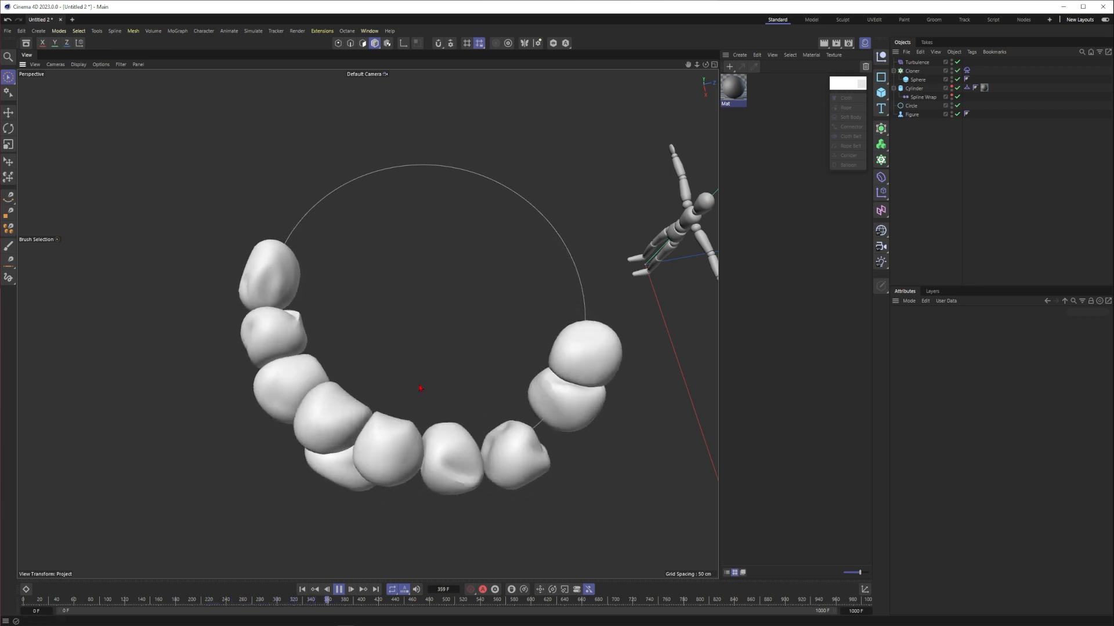
key("shift+f")
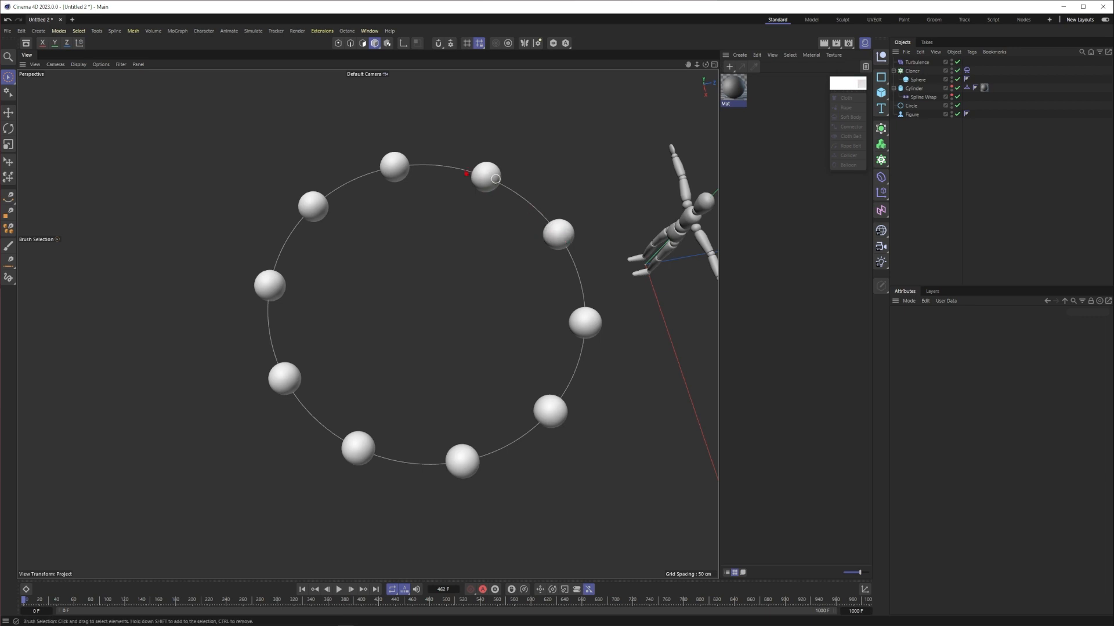
- Duplicate the Sphere inside the Cloner and, with the Cloner disabled, set the copy's radius to 30 cm at frame 30
left_click(911, 71)
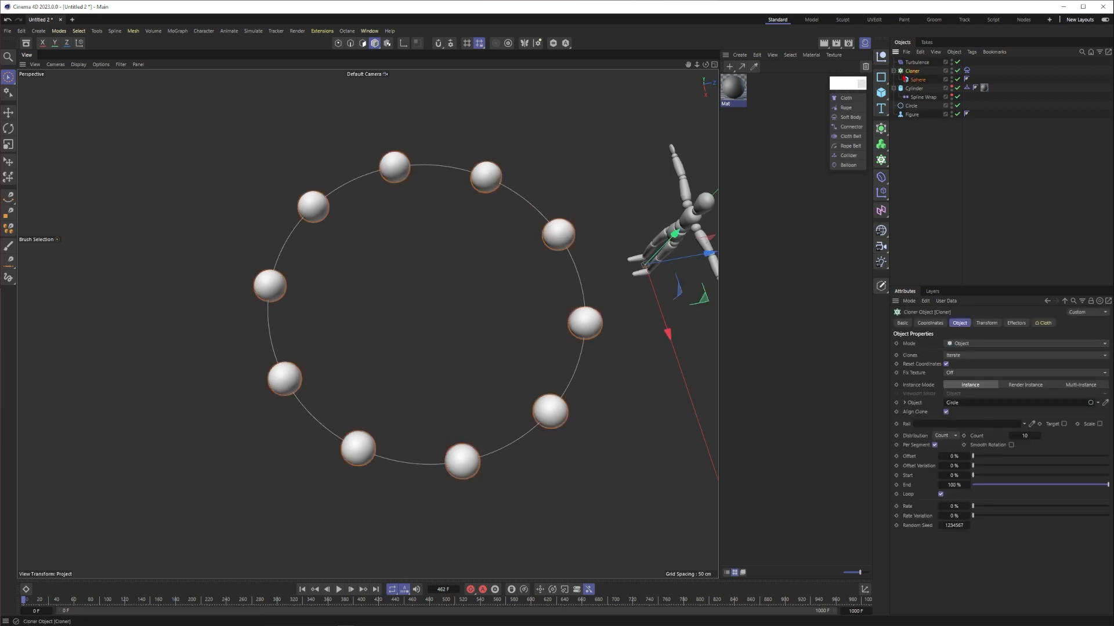
left_click_drag(904, 79, 919, 94, "ctrl")
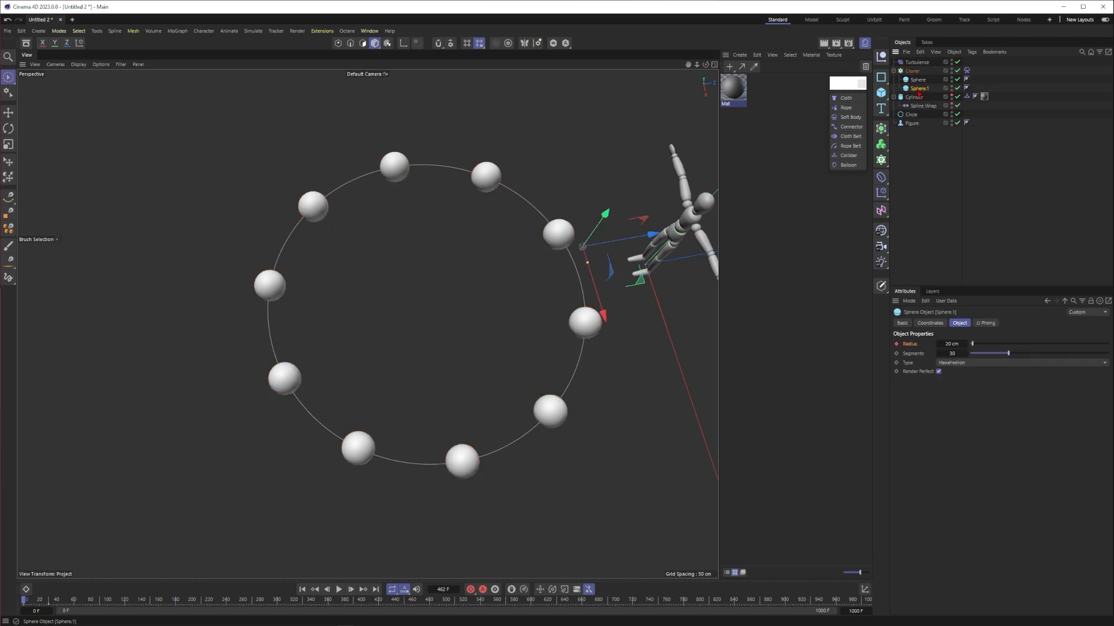
left_click(957, 70)
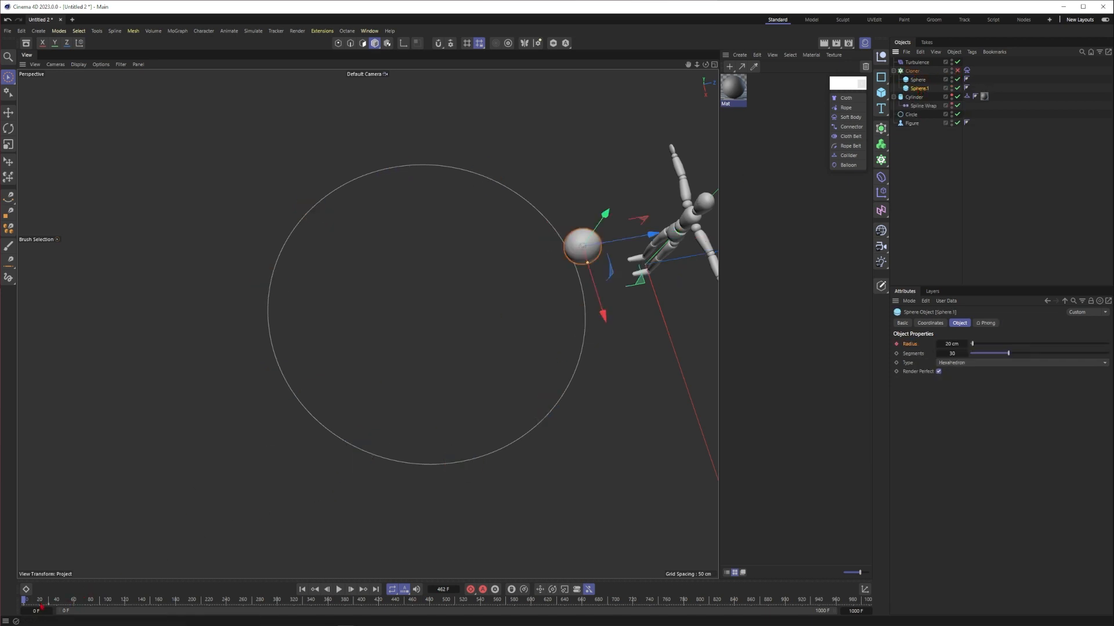
left_click(48, 603)
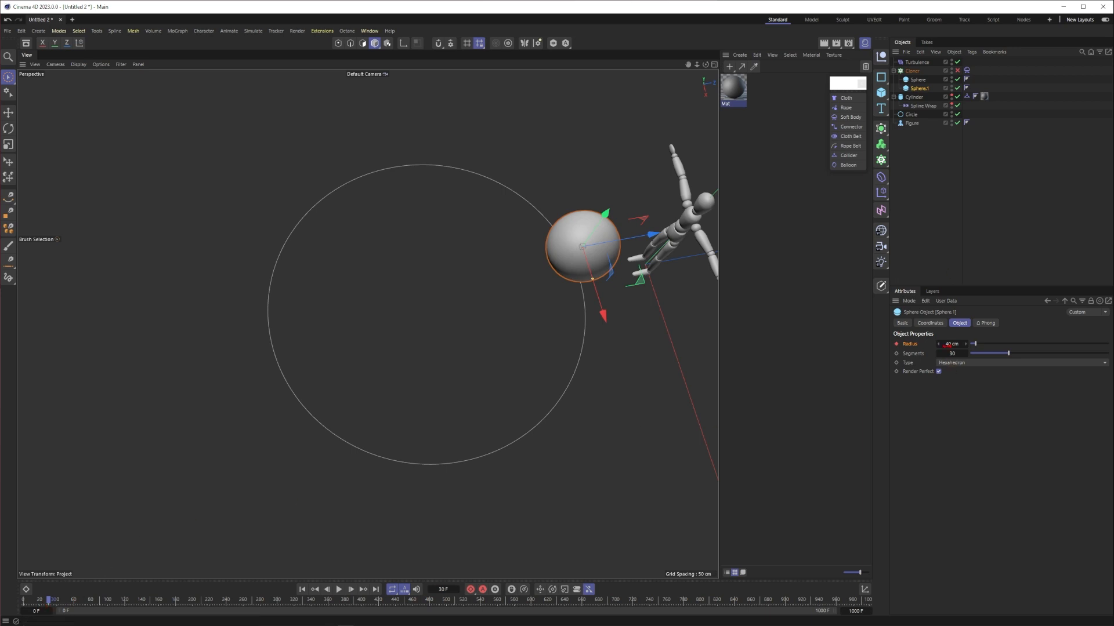
double_click(947, 346)
type("30")
key("Return")
- Duplicate the 30 cm sphere inside the Cloner, set the new copy's radius to 20 cm at frame 30, and re-enable the Cloner
key("ctrl+c")
key("ctrl+v")
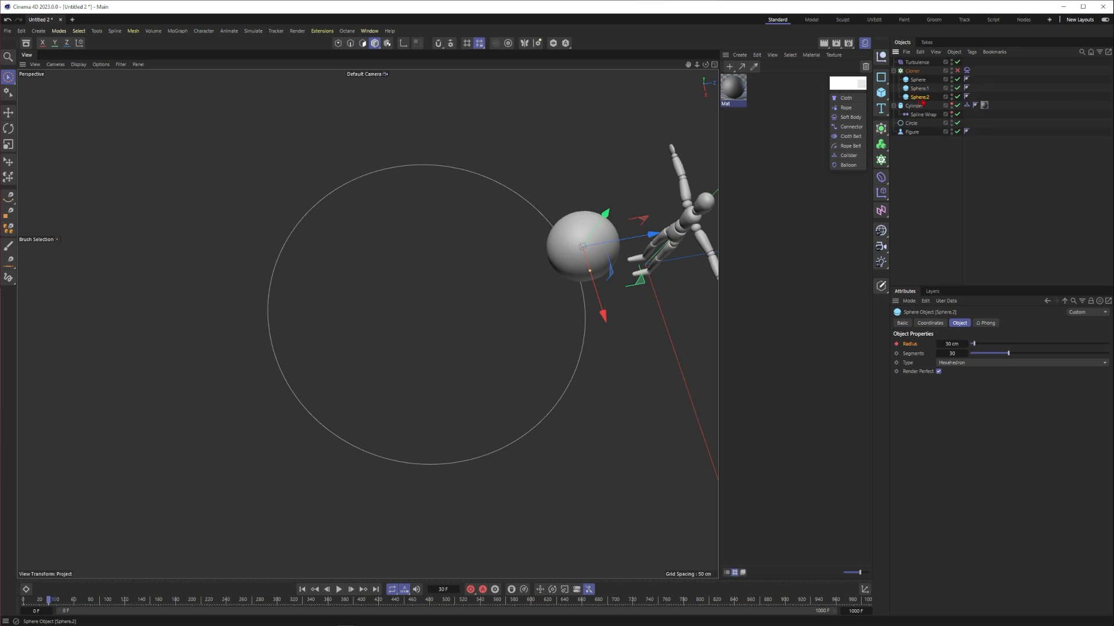
left_click(950, 343)
type("3")
left_click(957, 71)
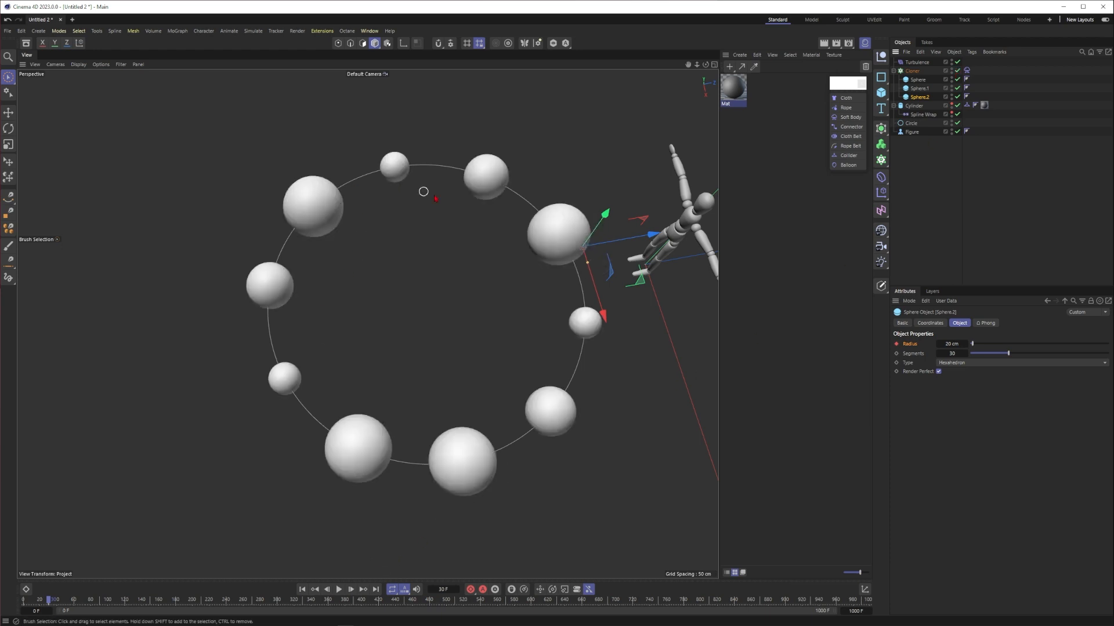
- Play the simulation of the three sphere sizes from the first frame and pause it
left_click(302, 589)
left_click(339, 589)
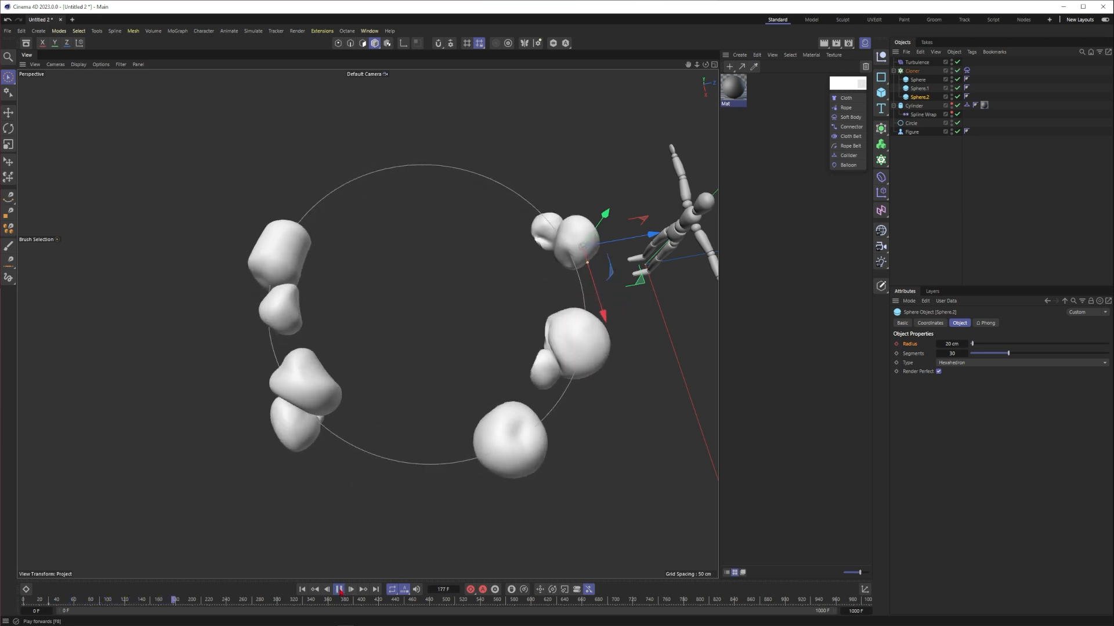
left_click(339, 590)
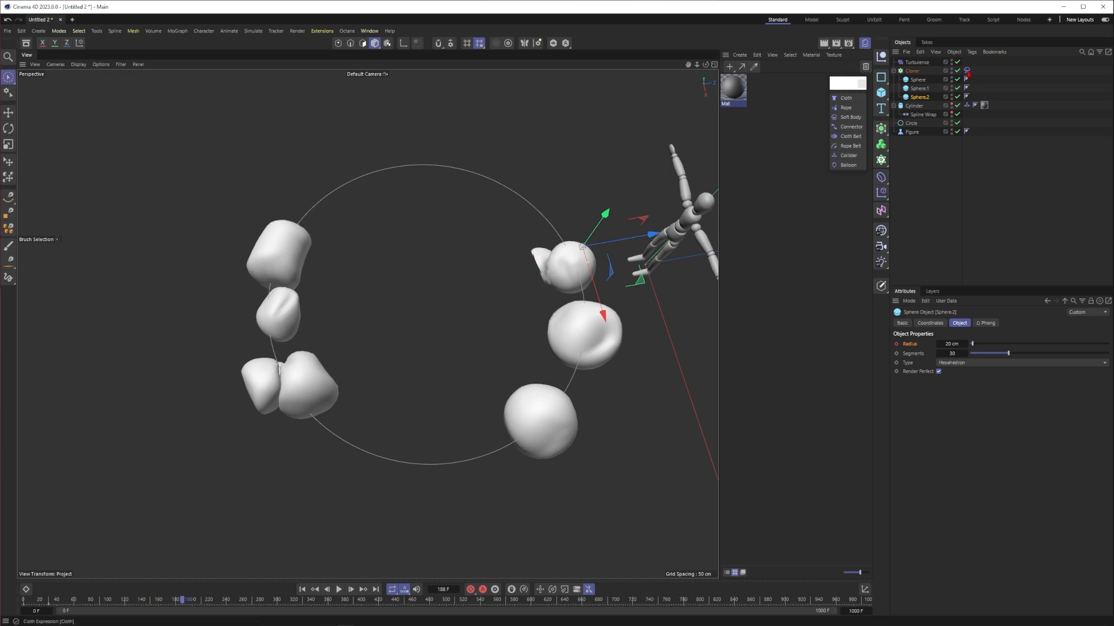
- Try a soft-body Softness of 0 in the Cloner's Cloth tag and resume the simulation
left_click(966, 70)
left_click(978, 323)
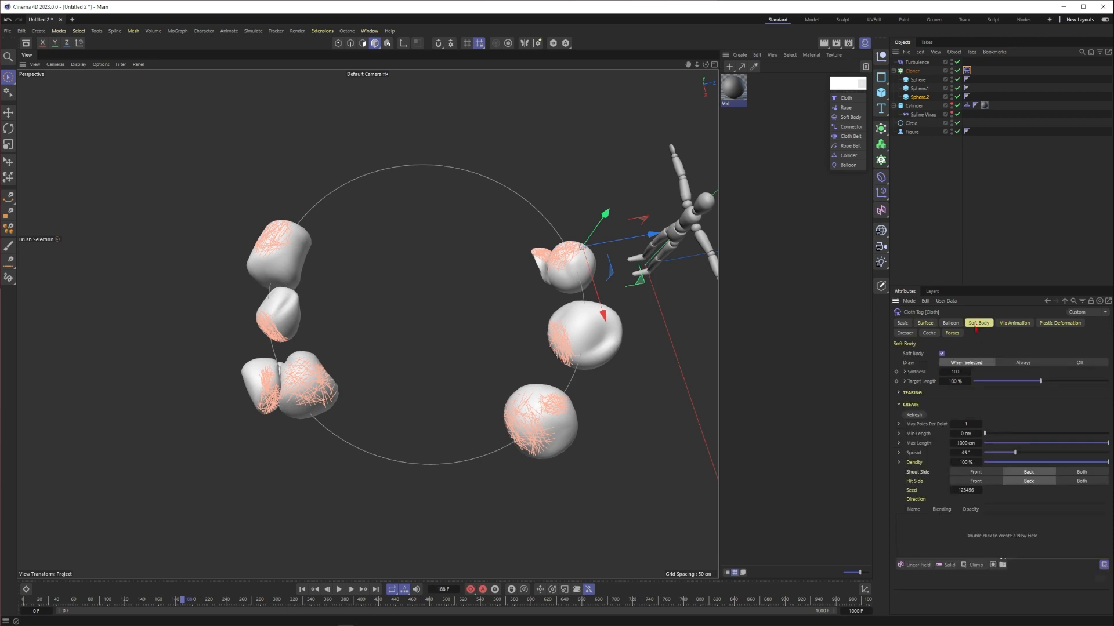
double_click(954, 372)
type("0")
key("Return")
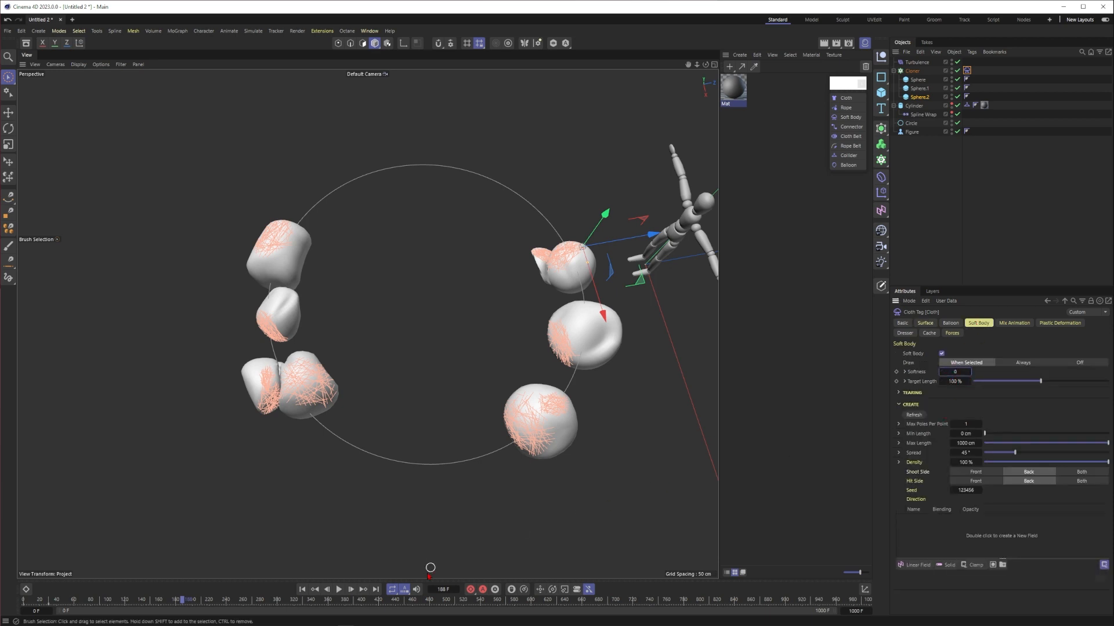
left_click(339, 590)
left_click(935, 219)
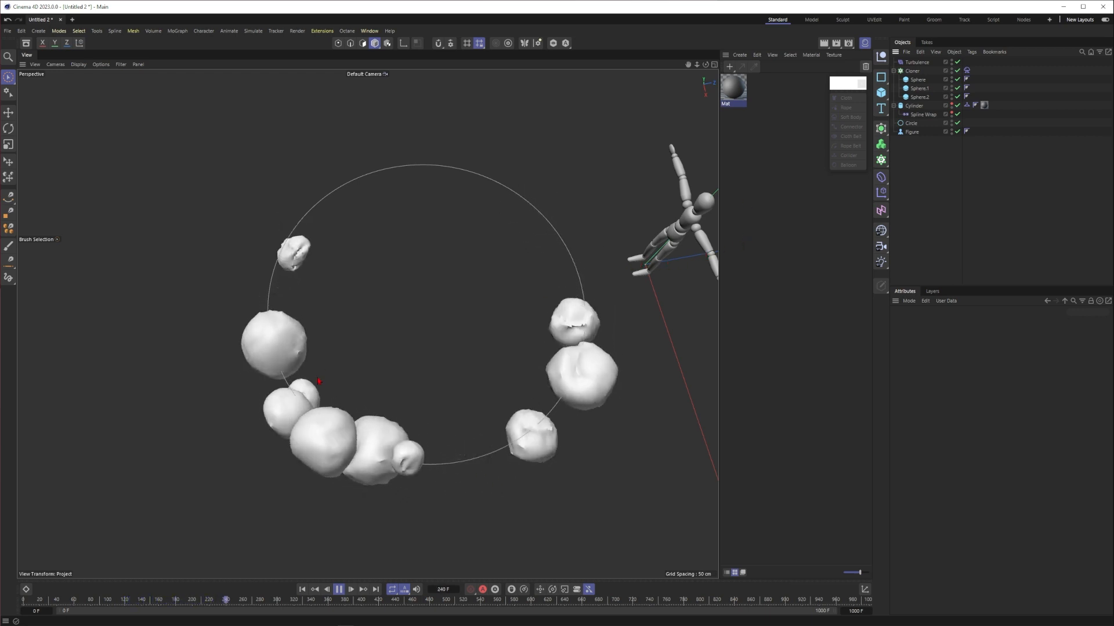
- Raise the Cloth tag's soft-body Softness during playback, replay the simulation from the start, pause it and return to the first frame
left_click(967, 70)
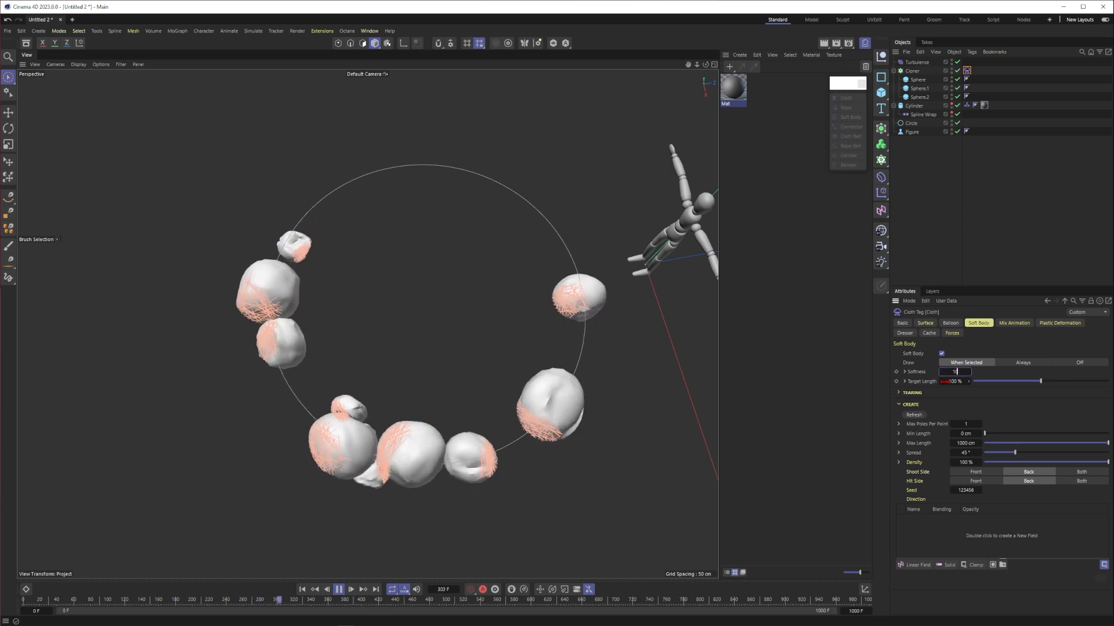
left_click(931, 233)
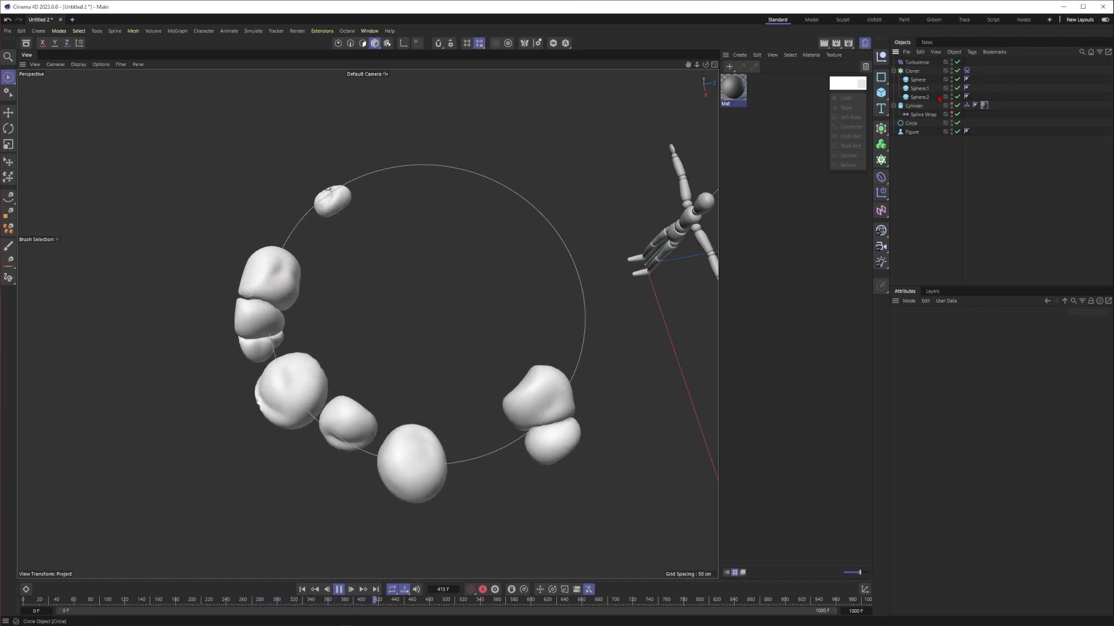
left_click(967, 70)
left_click(951, 363)
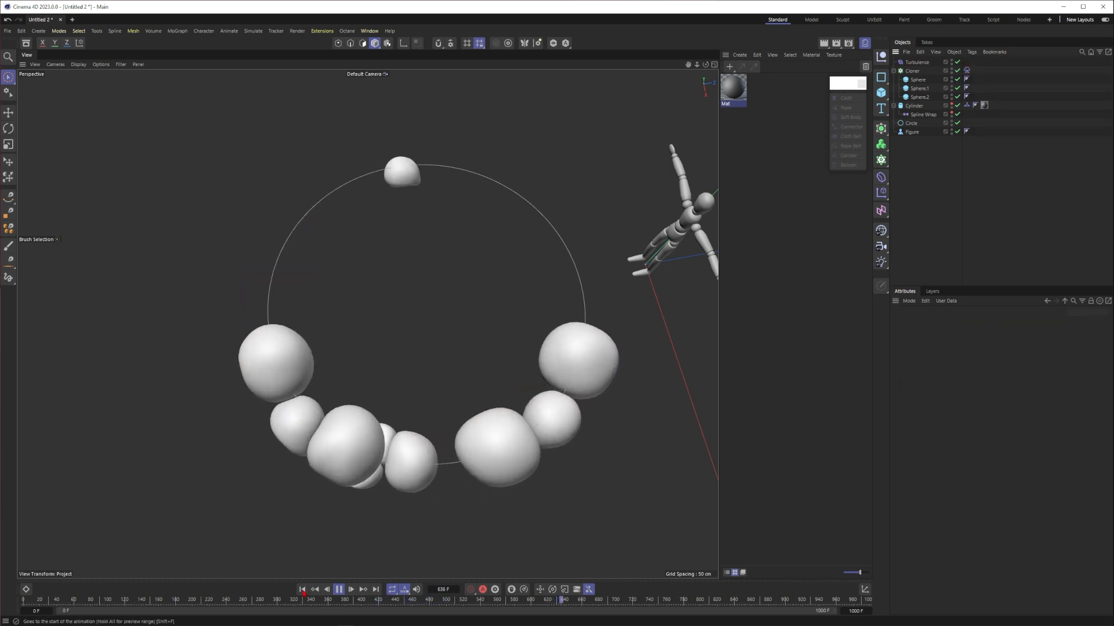
left_click(303, 590)
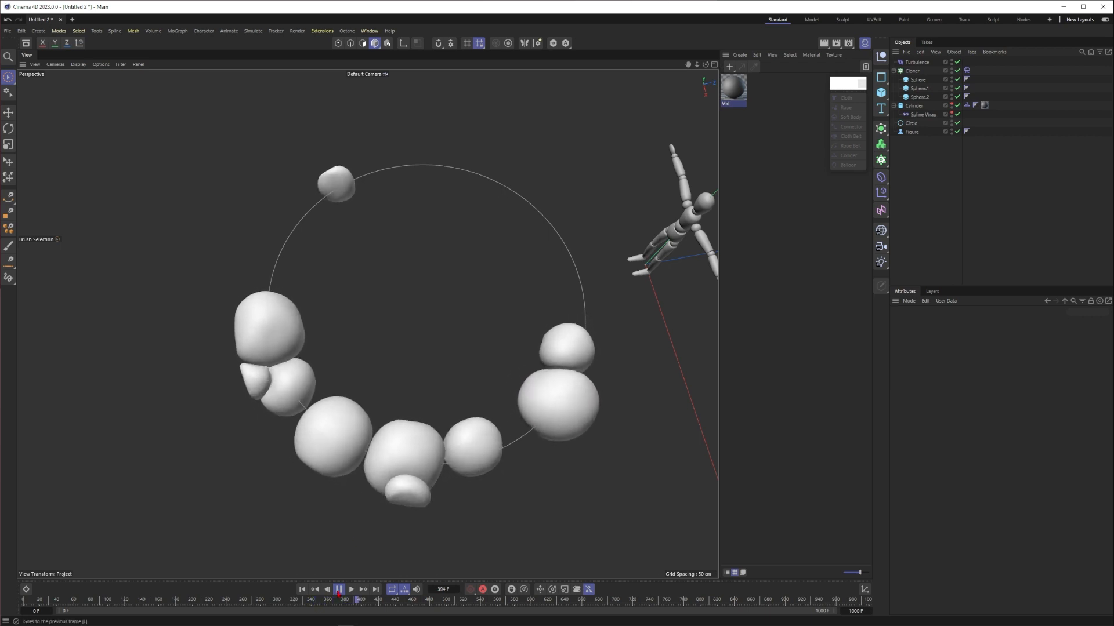
left_click(339, 589)
left_click(23, 600)
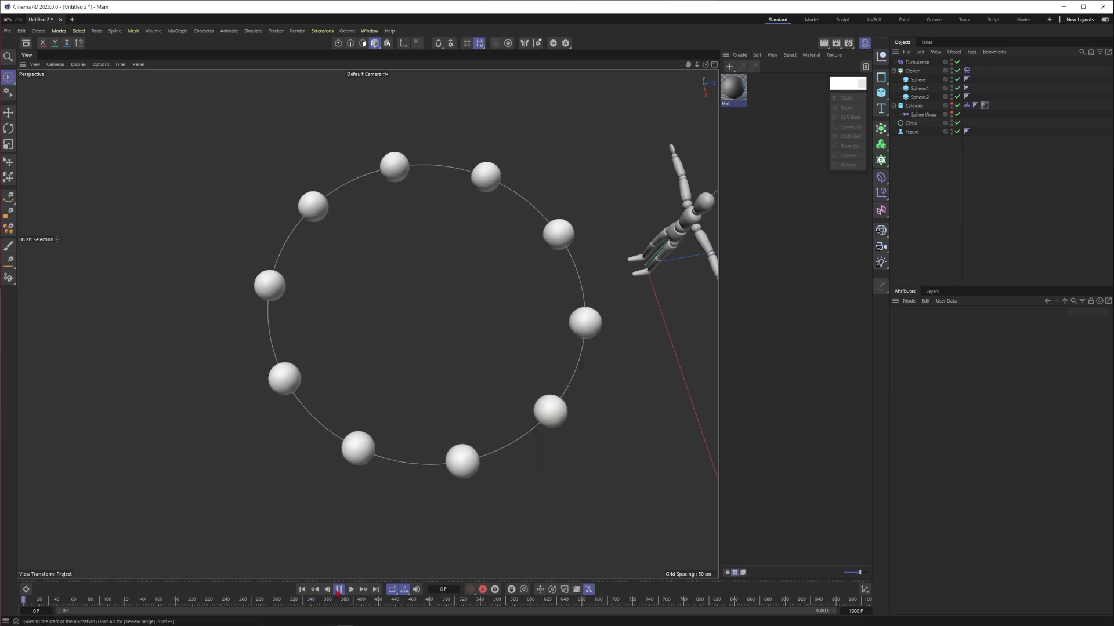
- Set the Cloner's clone count to 20, then play the simulation and pause it
left_click(912, 71)
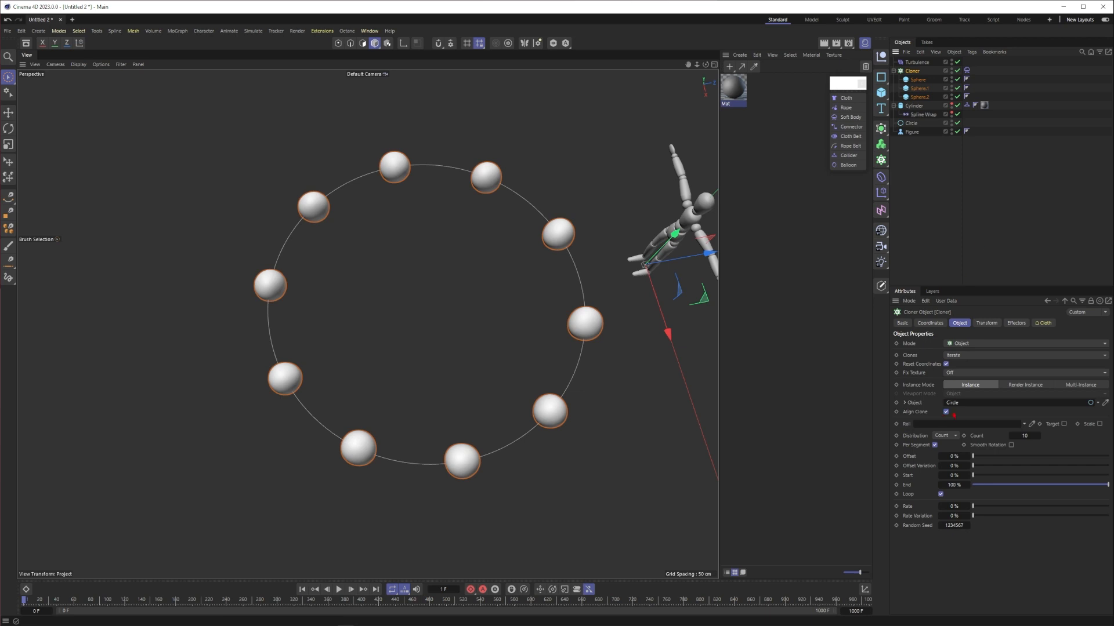
double_click(1025, 435)
type("20")
key("Return")
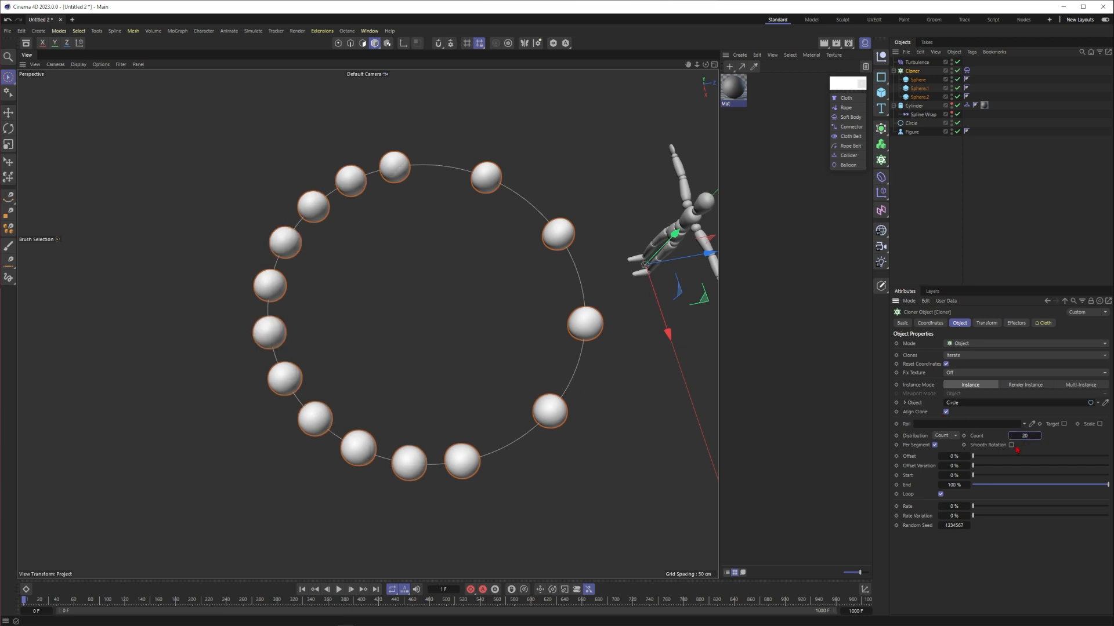
left_click(935, 259)
left_click(339, 589)
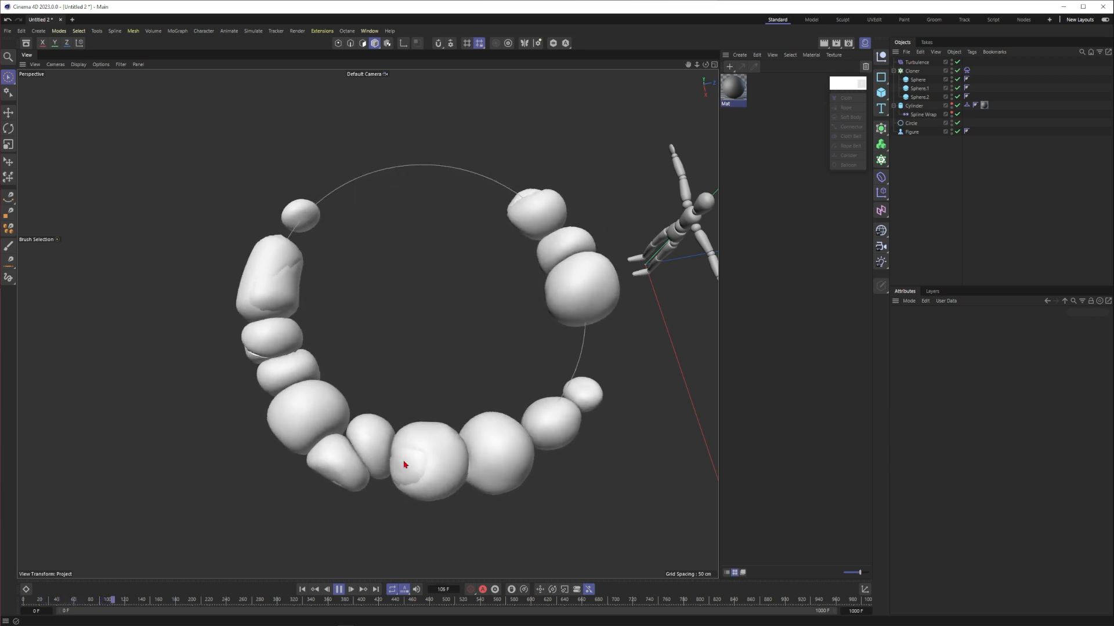
key("F8")
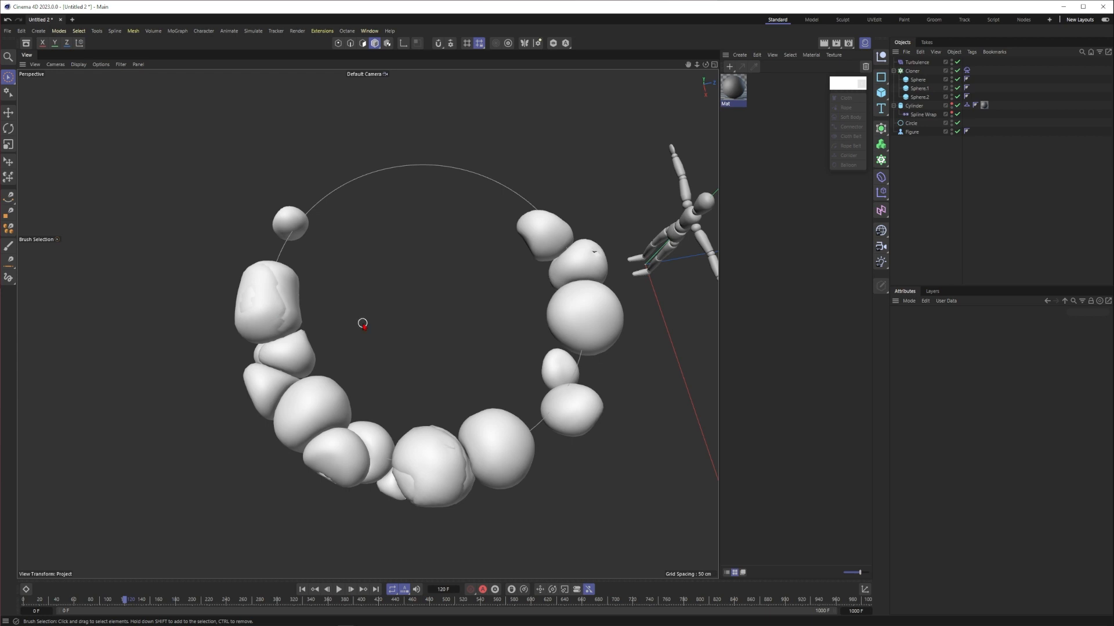
- Set the collision Passes to 5 in the project's simulation settings and replay the simulation from the first frame
key("ctrl+d")
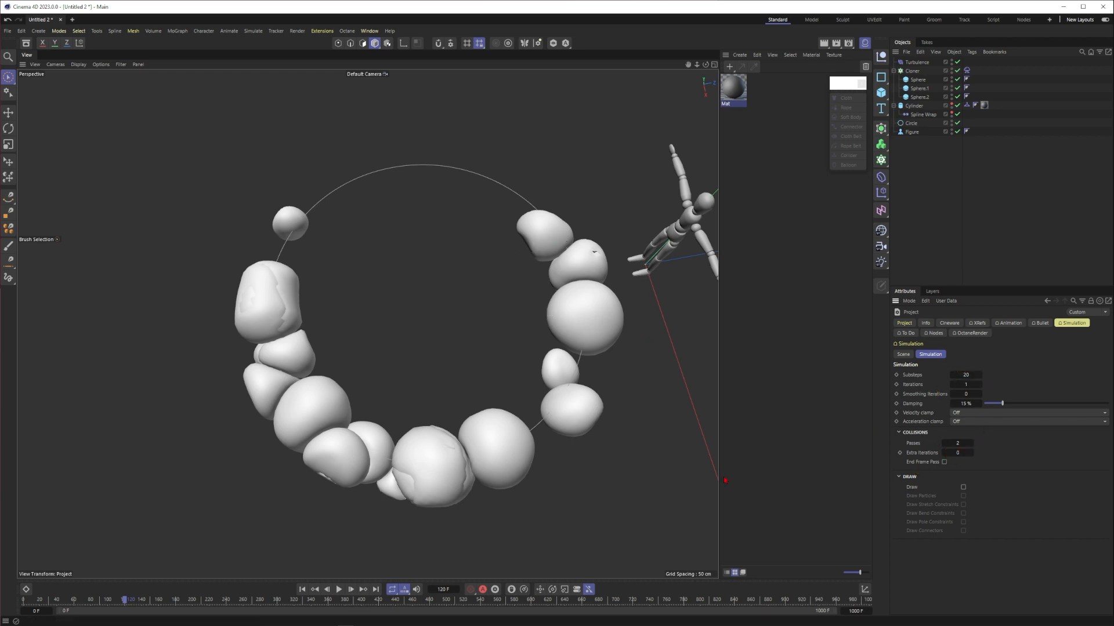
left_click(339, 590)
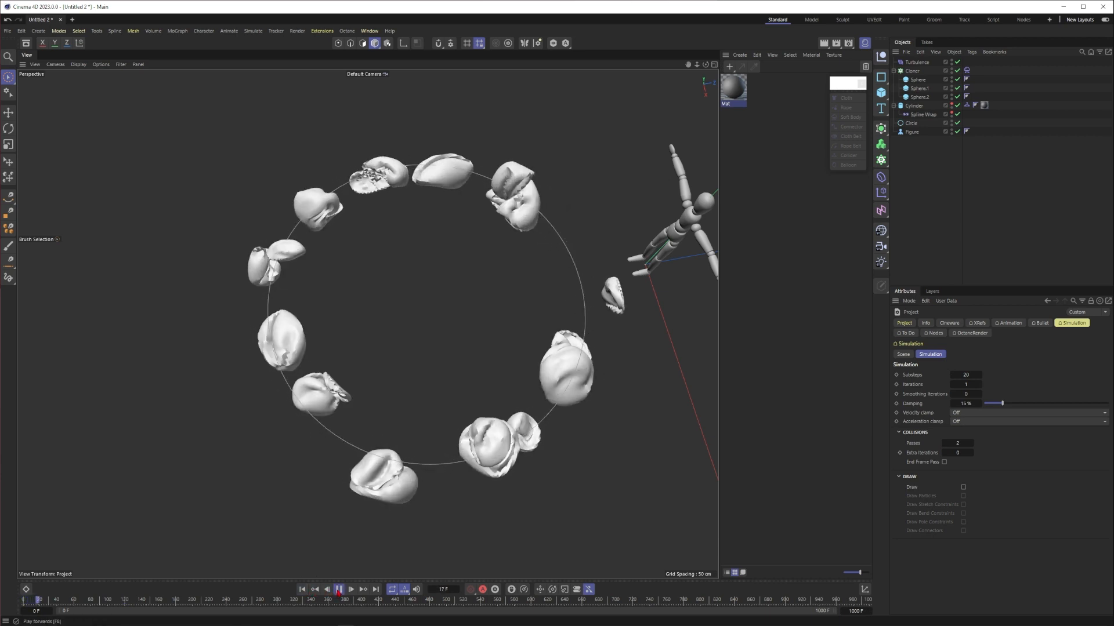
left_click(338, 589)
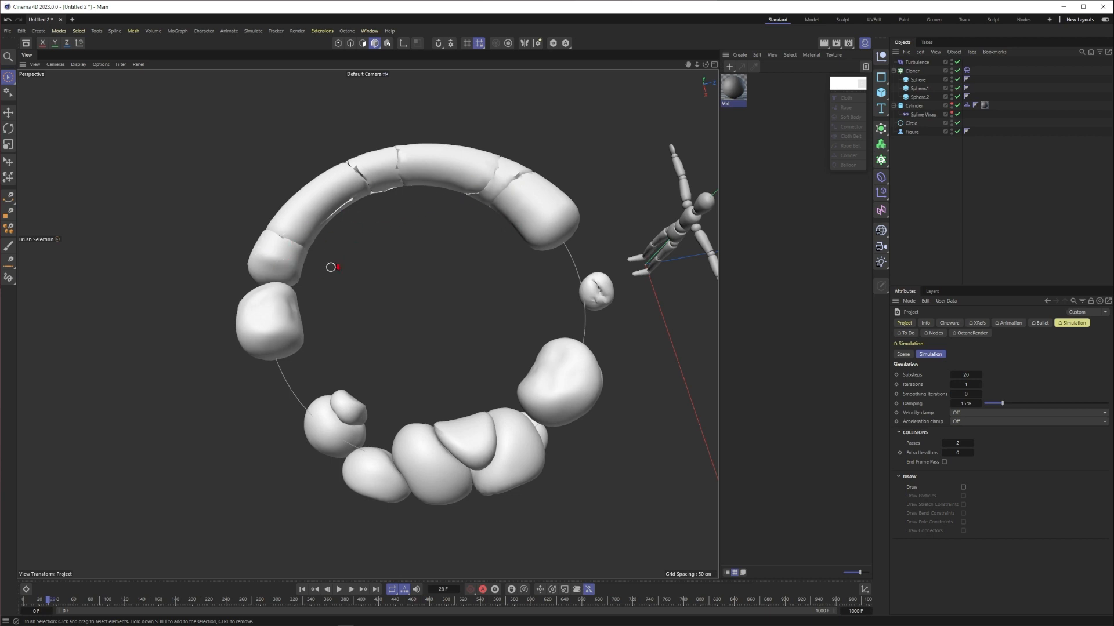
left_click(954, 443)
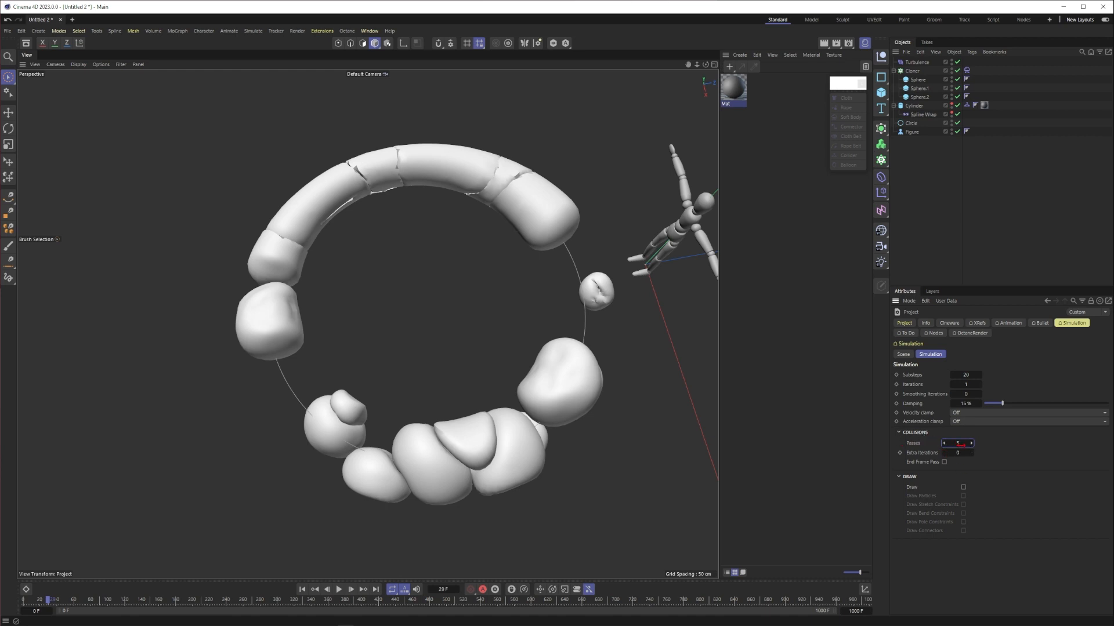
left_click(302, 589)
left_click(339, 589)
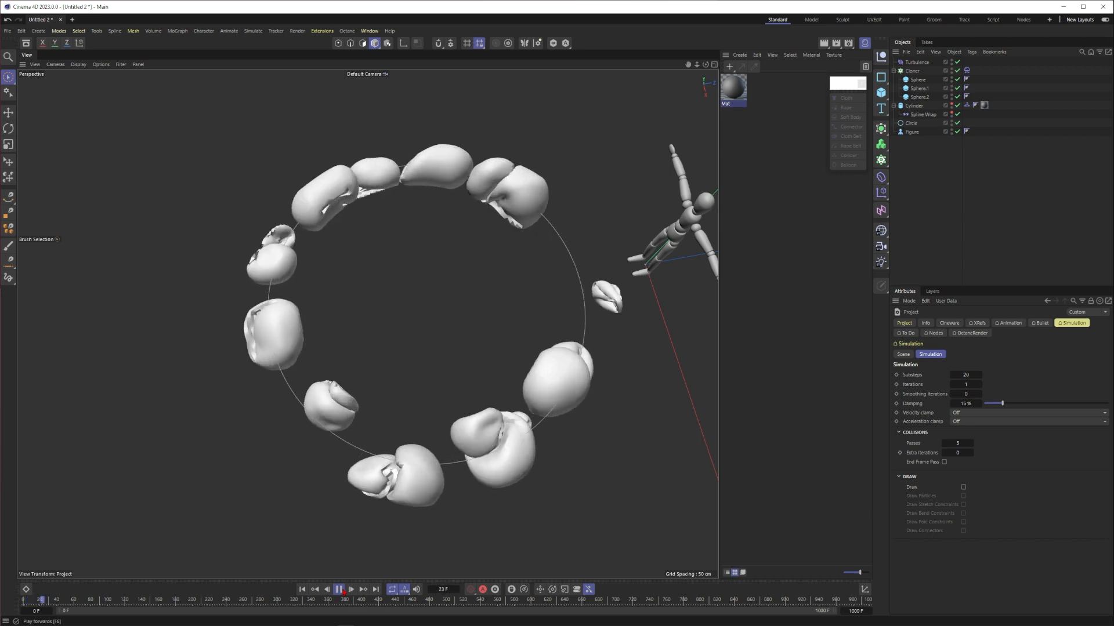
left_click(339, 590)
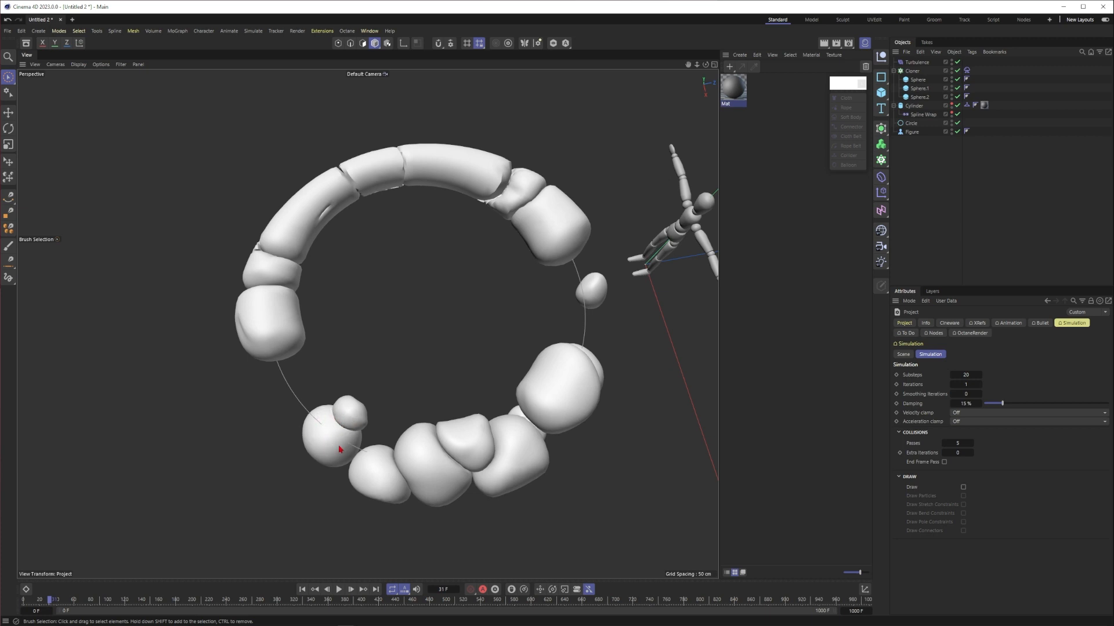
left_click(339, 590)
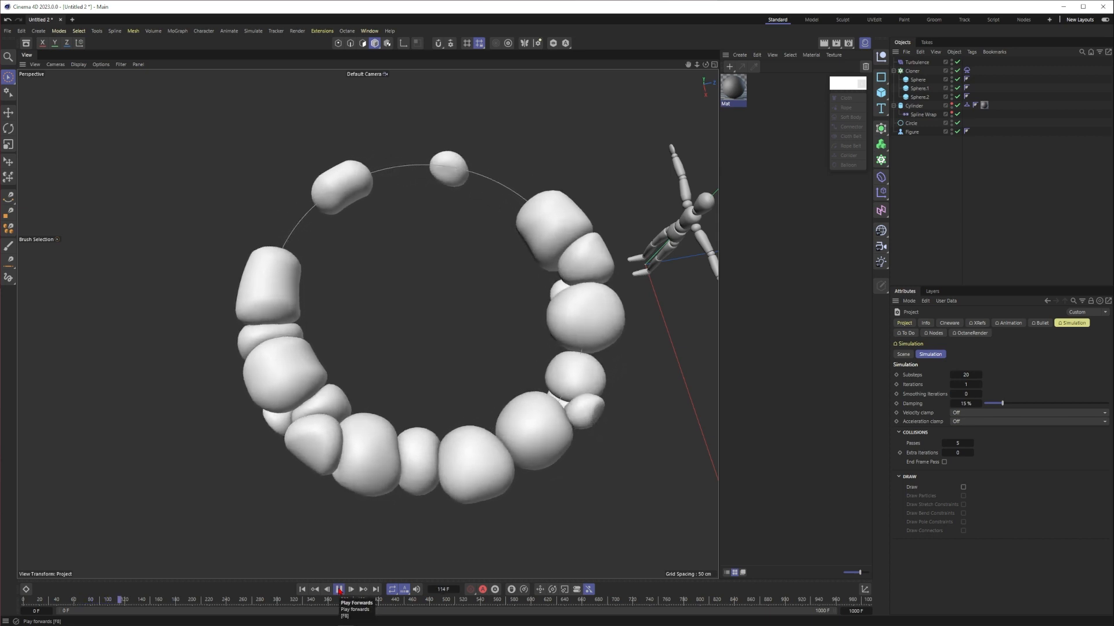
left_click(339, 589)
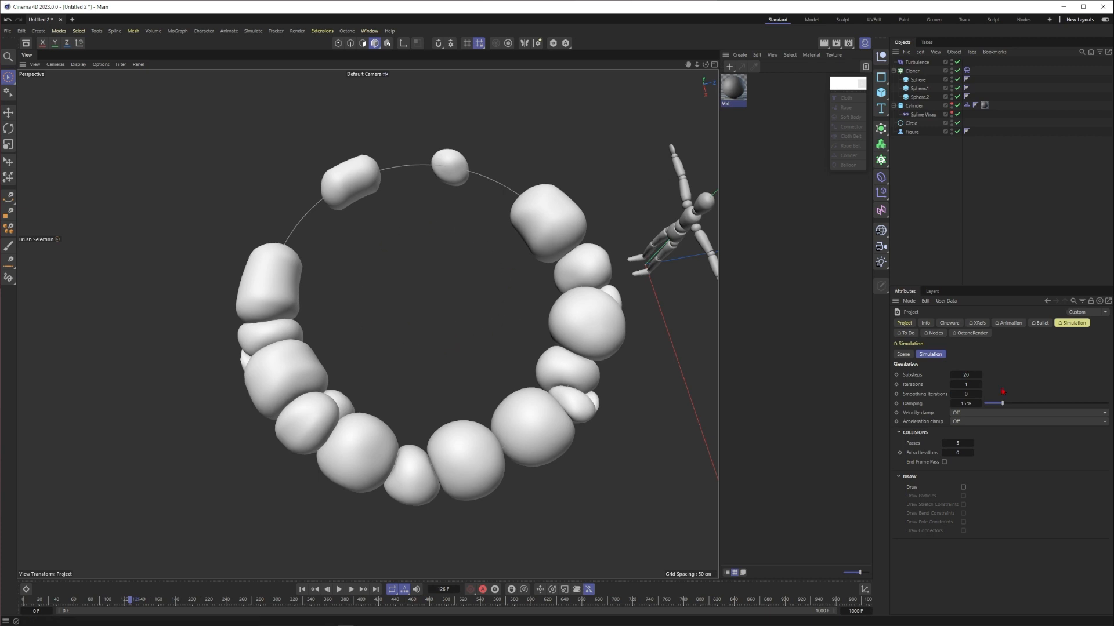
- Set the project's simulation Substeps to 30, replay the simulation and return the timeline to the first frame
left_click(965, 374)
left_click(302, 590)
left_click(339, 591)
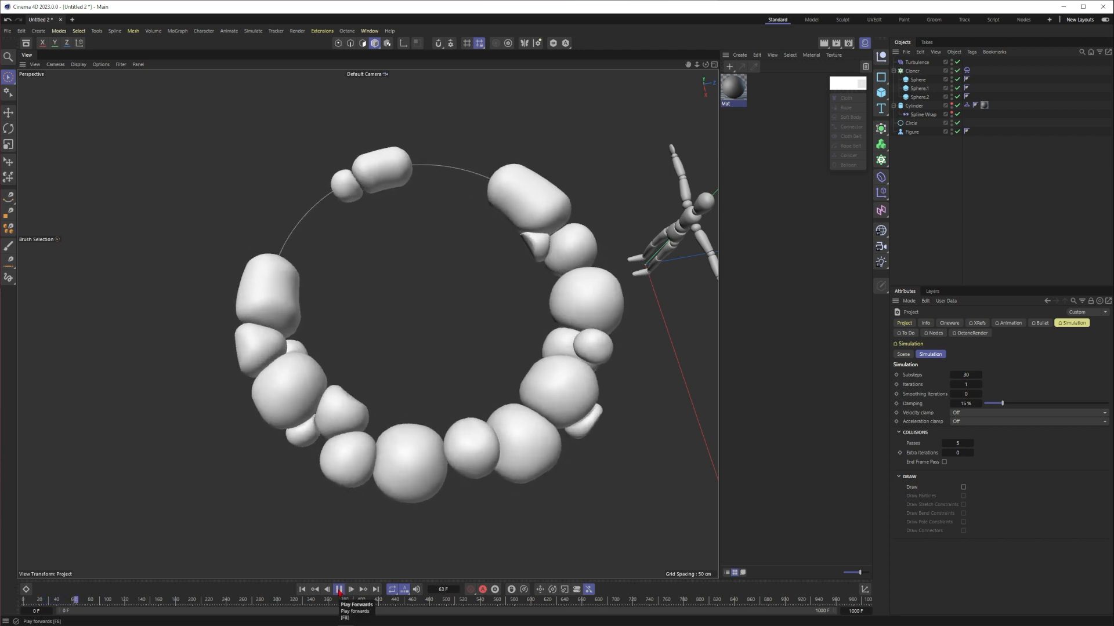
left_click(340, 590)
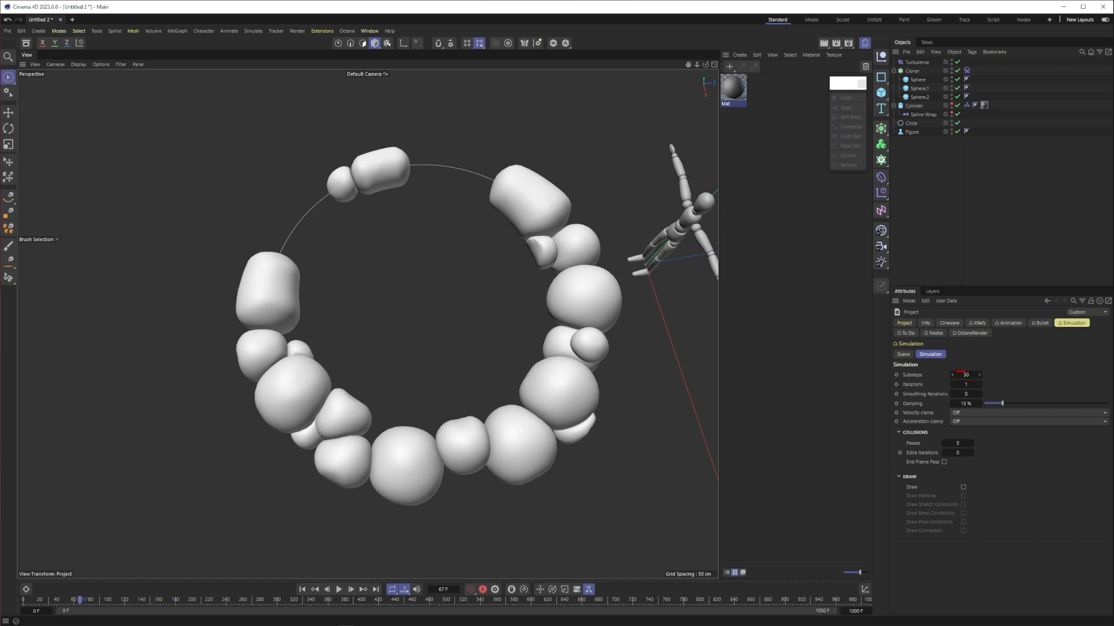
left_click_drag(510, 201, 519, 218)
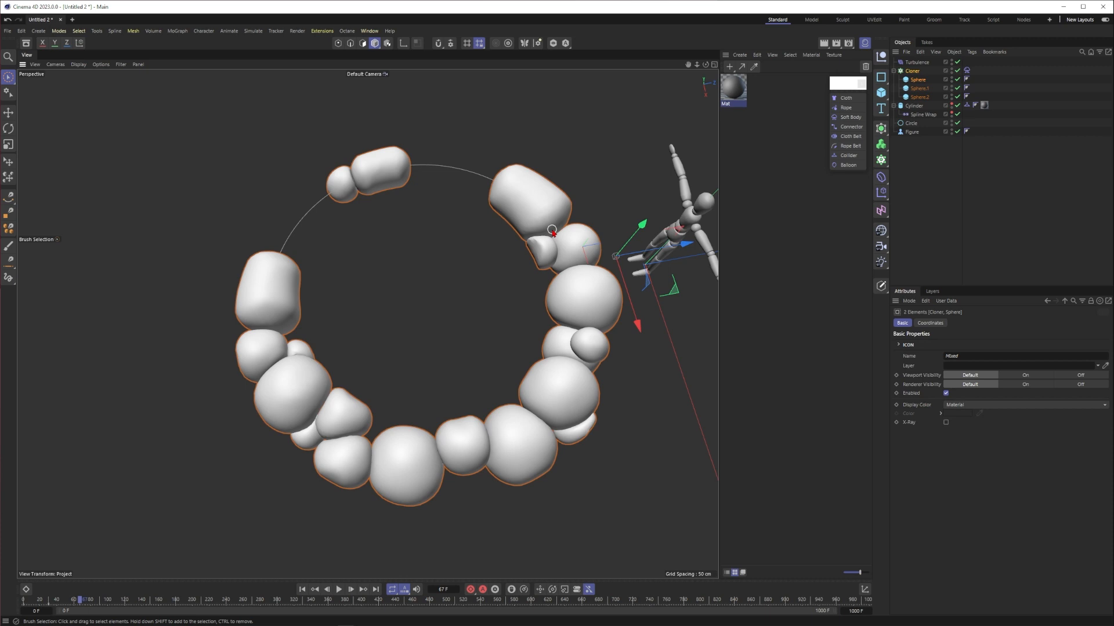
left_click(924, 195)
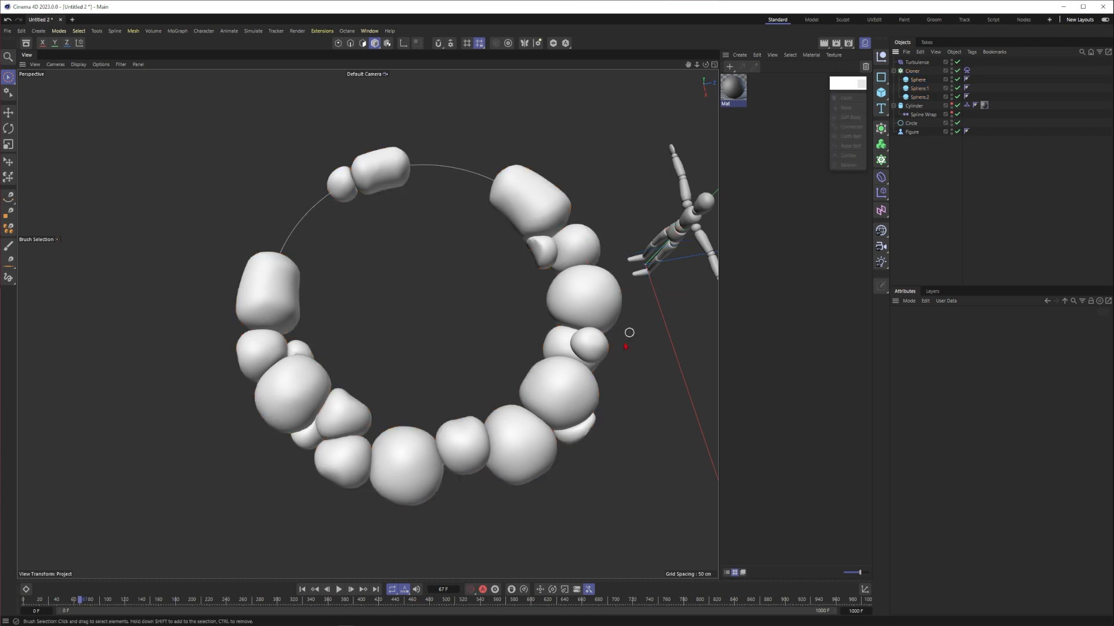
left_click(338, 590)
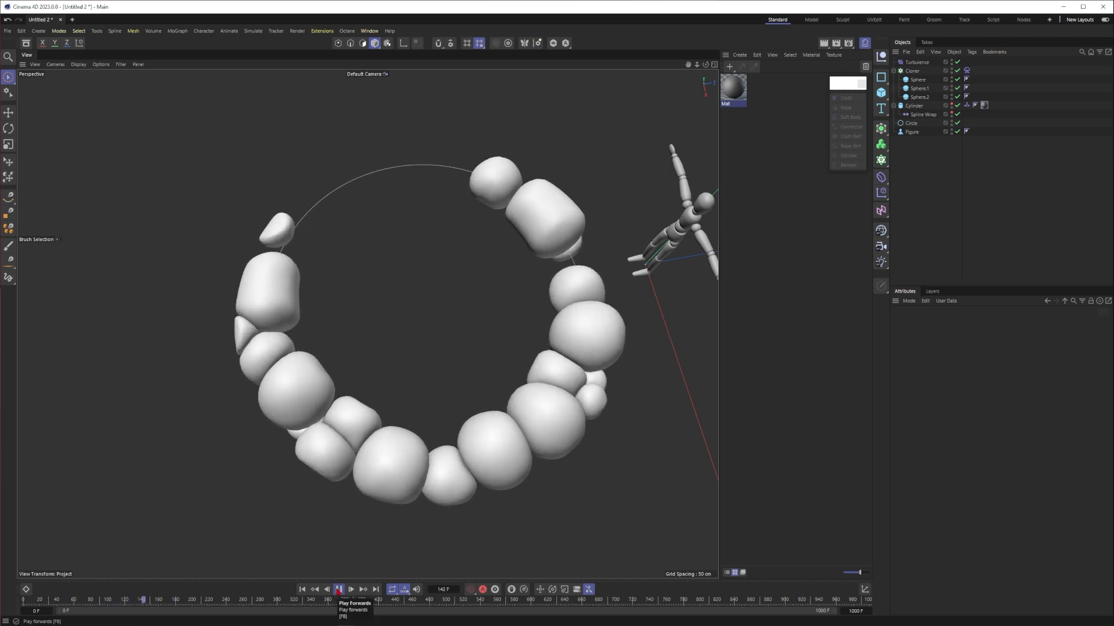
left_click(338, 589)
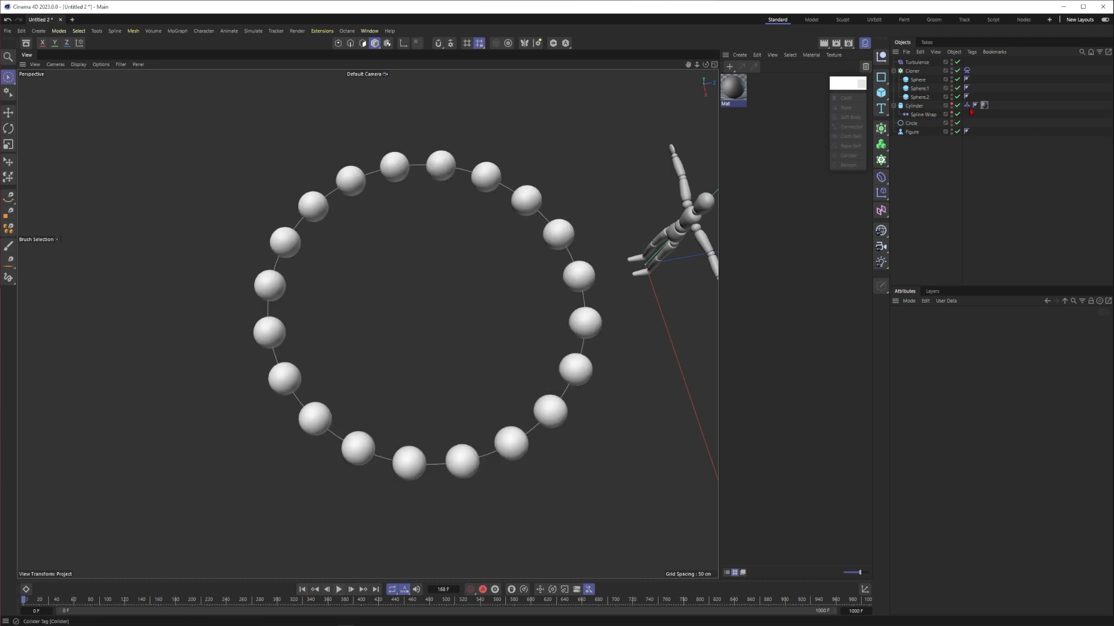
- Set the Cloner's clone count to 30, then play the simulation and pause it at about frame 22
left_click(913, 71)
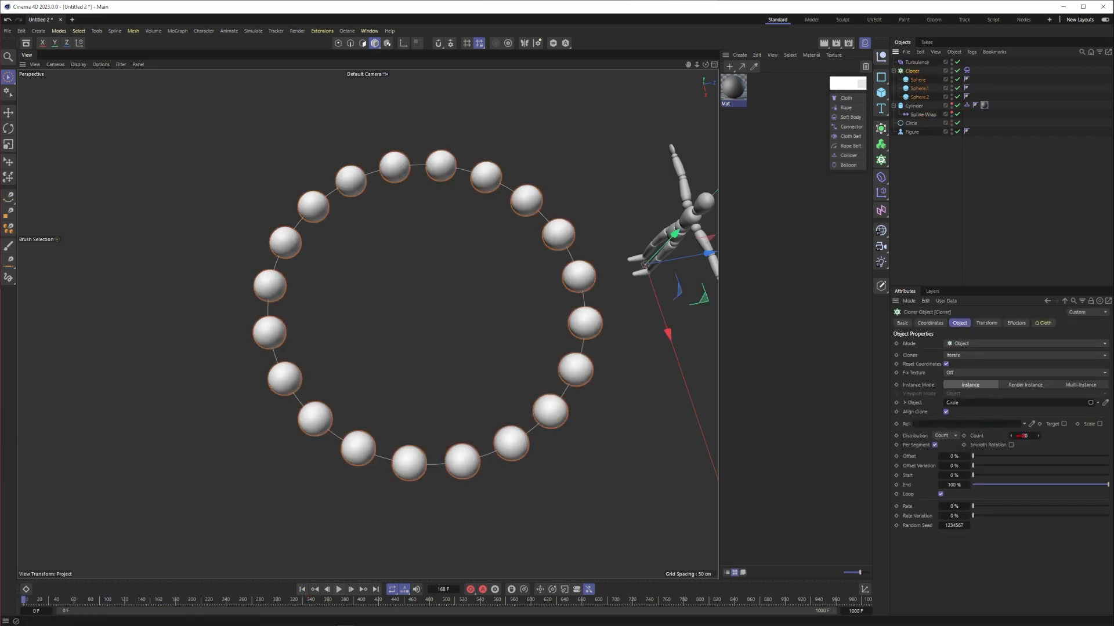
left_click(1024, 436)
type("30")
key("Return")
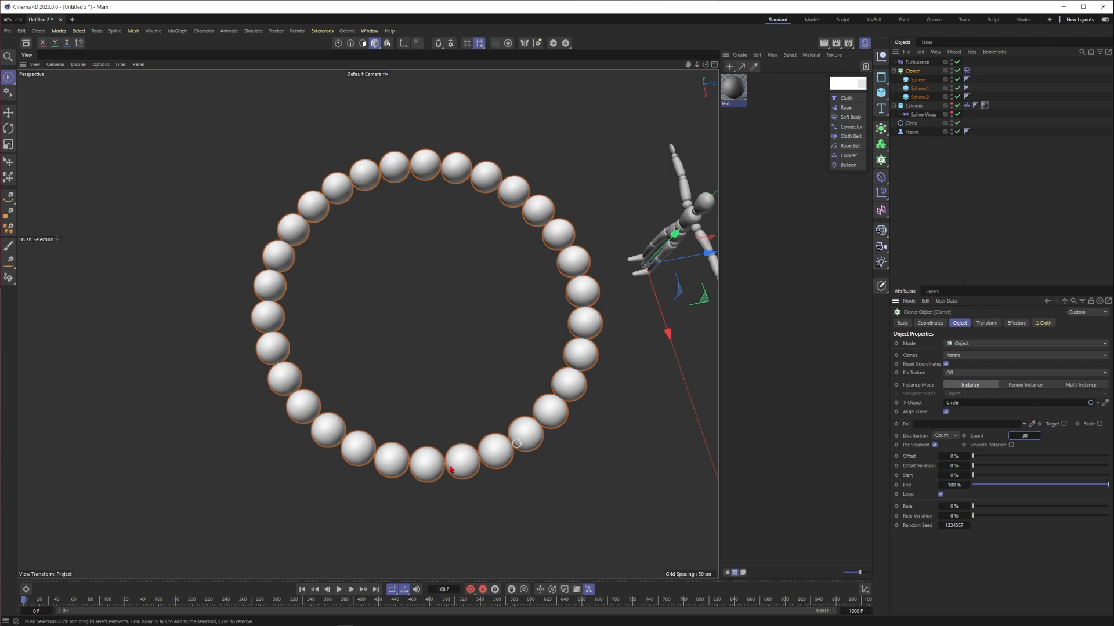
left_click(421, 505)
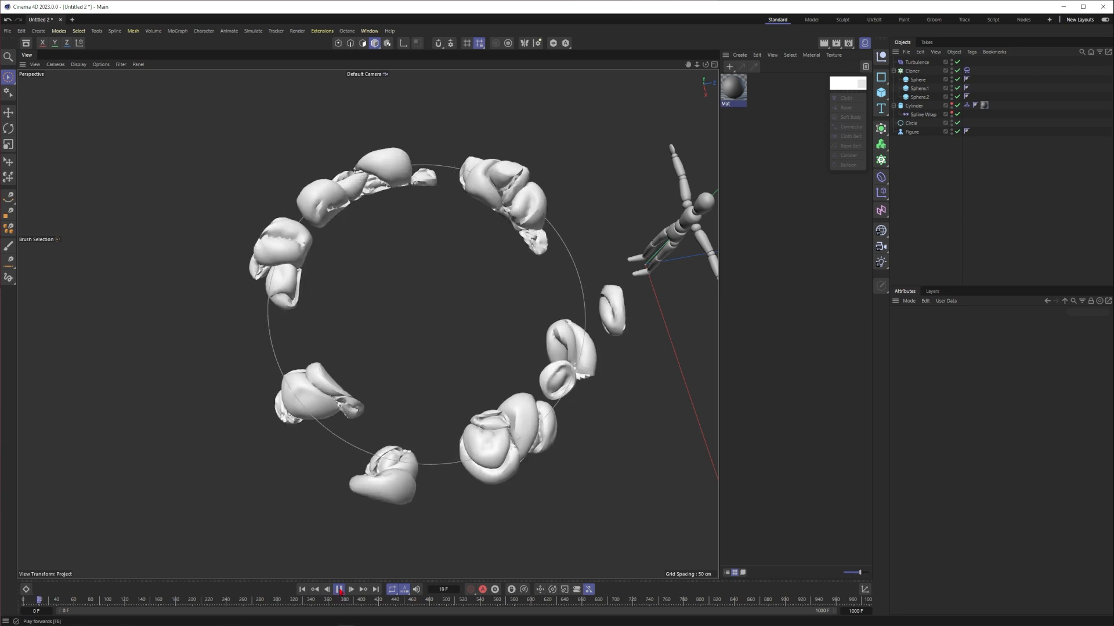
left_click(339, 590)
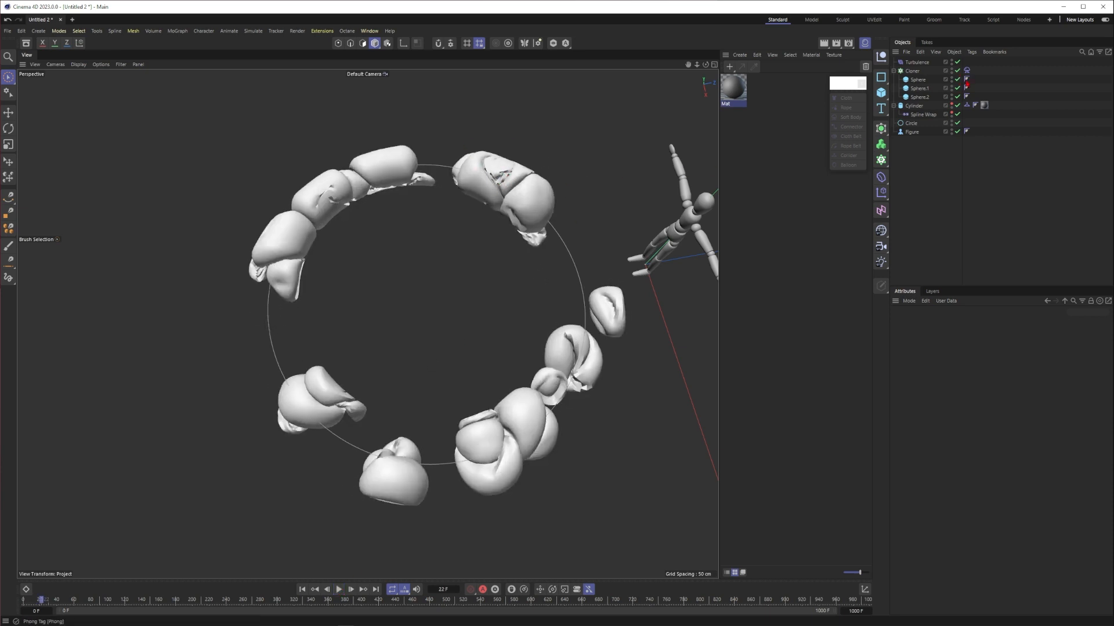
- Set the Phong Angle to 180° on the Phong tags of all three spheres at once
left_click(966, 79)
left_click(966, 89, "shift")
left_click(966, 97, "shift")
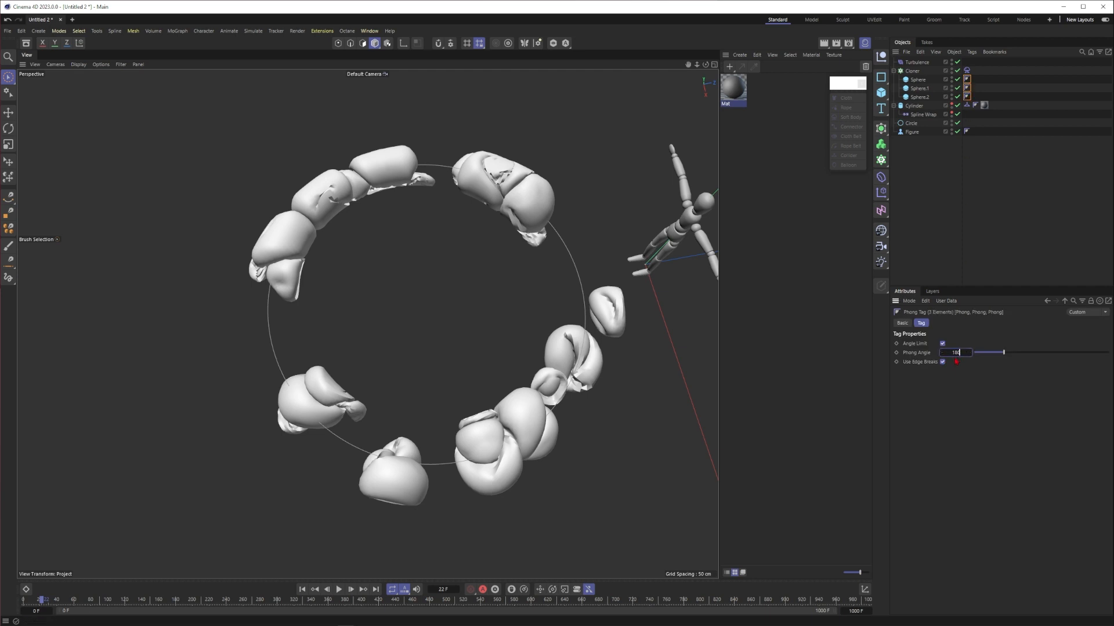
key("Return")
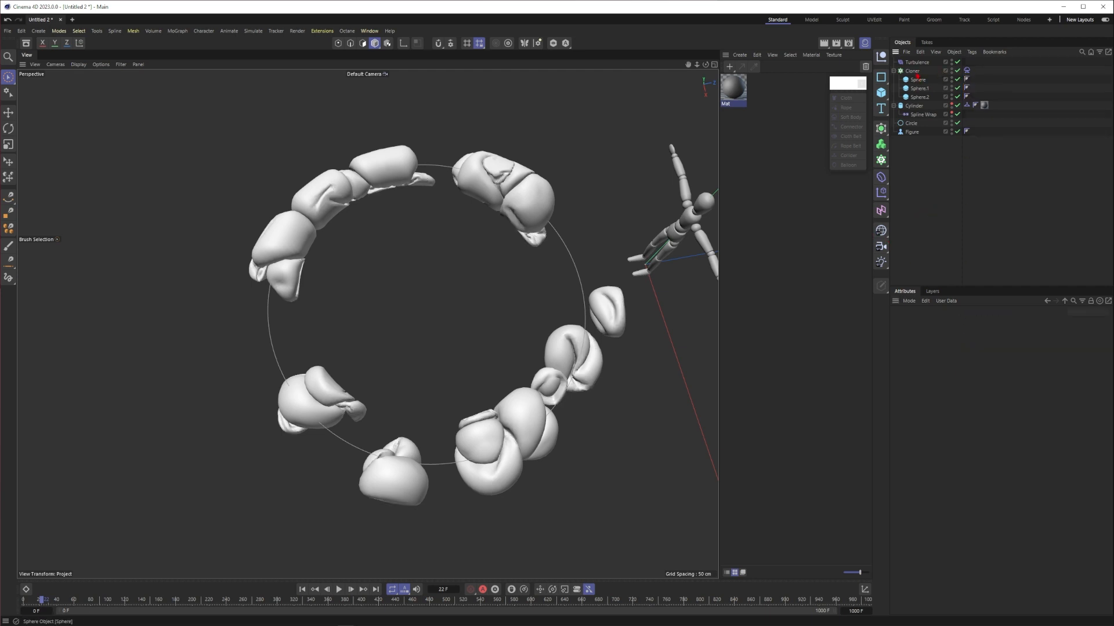
- Nest the Cloner inside a Subdivision Surface and disable the Subdivision Surface
left_click(912, 70)
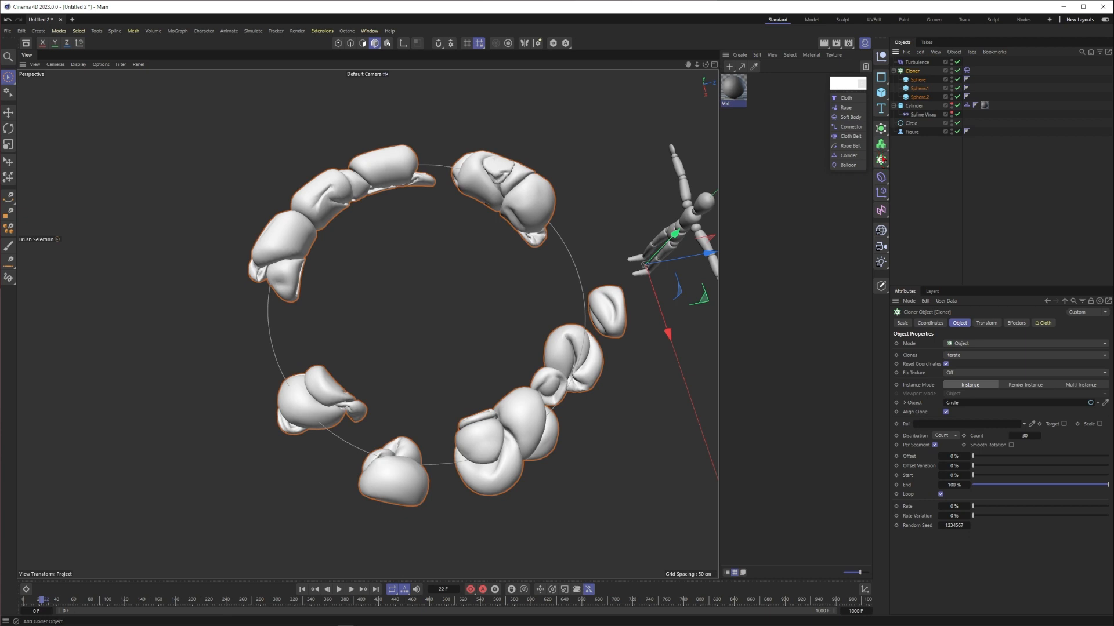
left_click(880, 128)
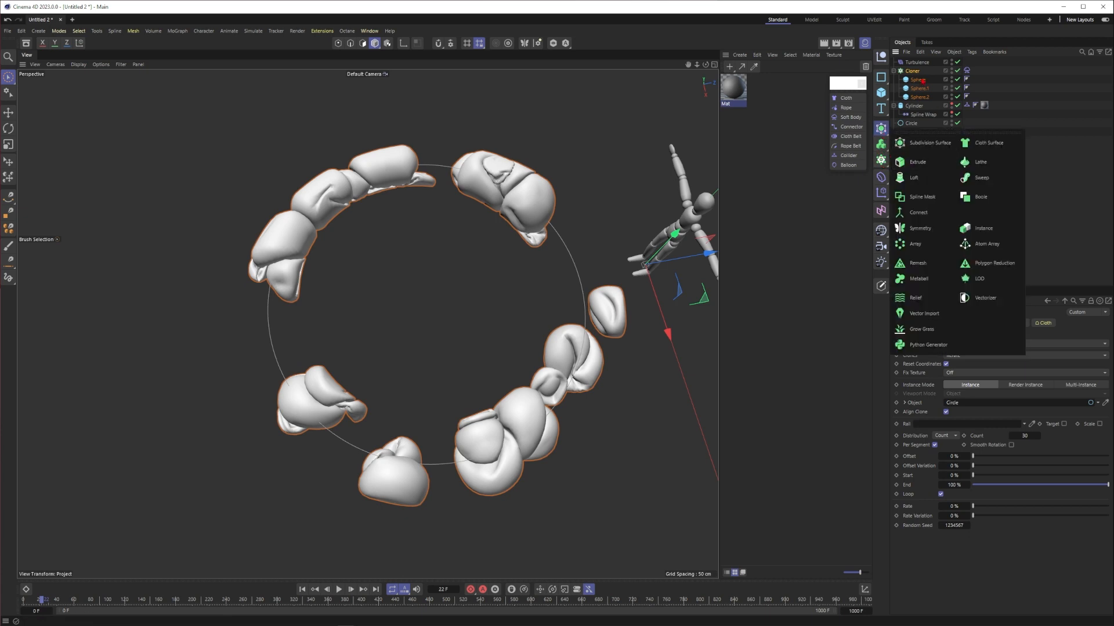
left_click(930, 143, "alt")
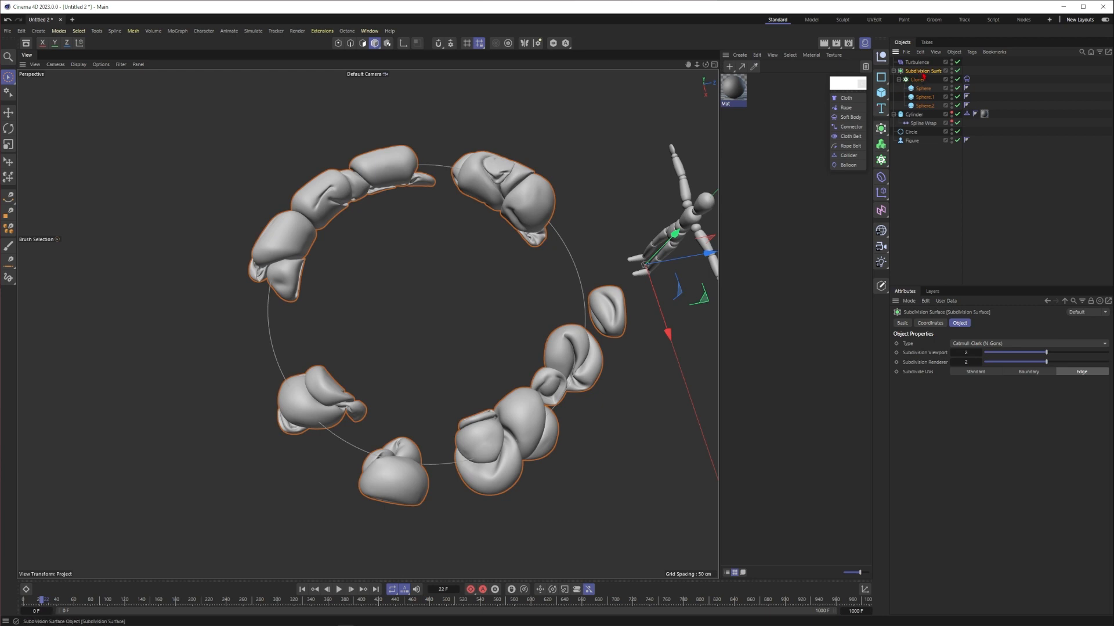
left_click(455, 186)
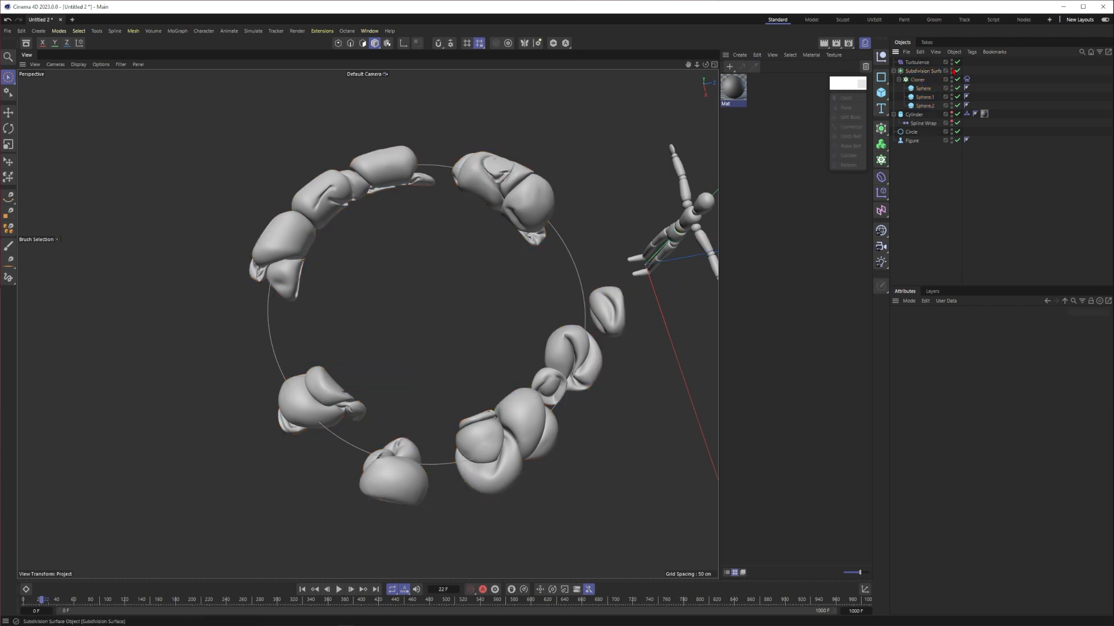
key("q")
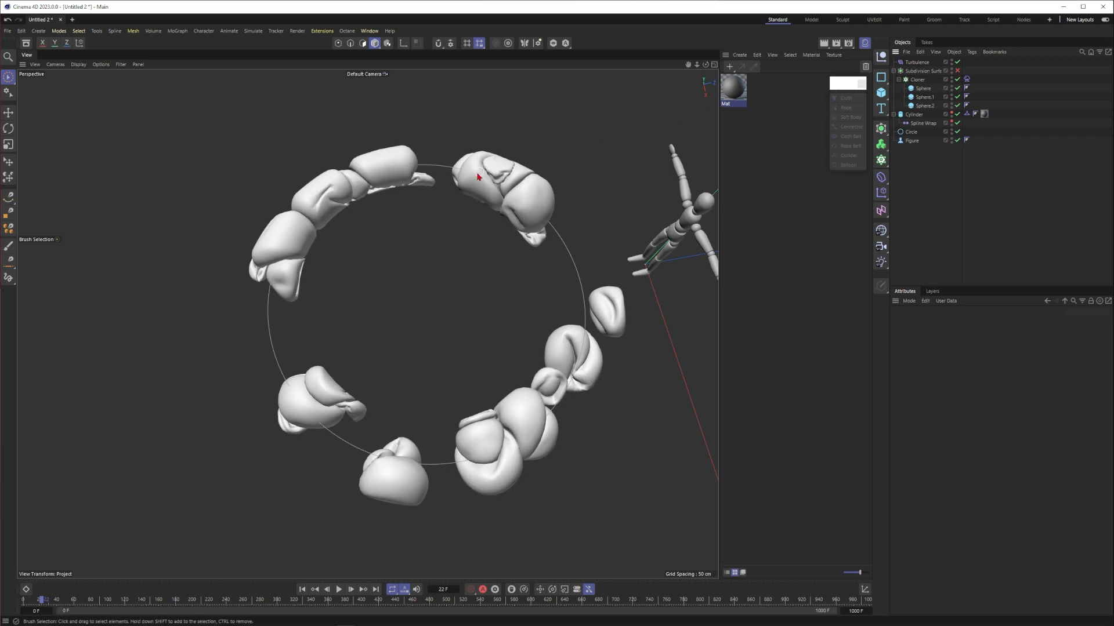
- Continue playing the simulation from frame 22 and pause it at about frame 108
left_click(341, 589)
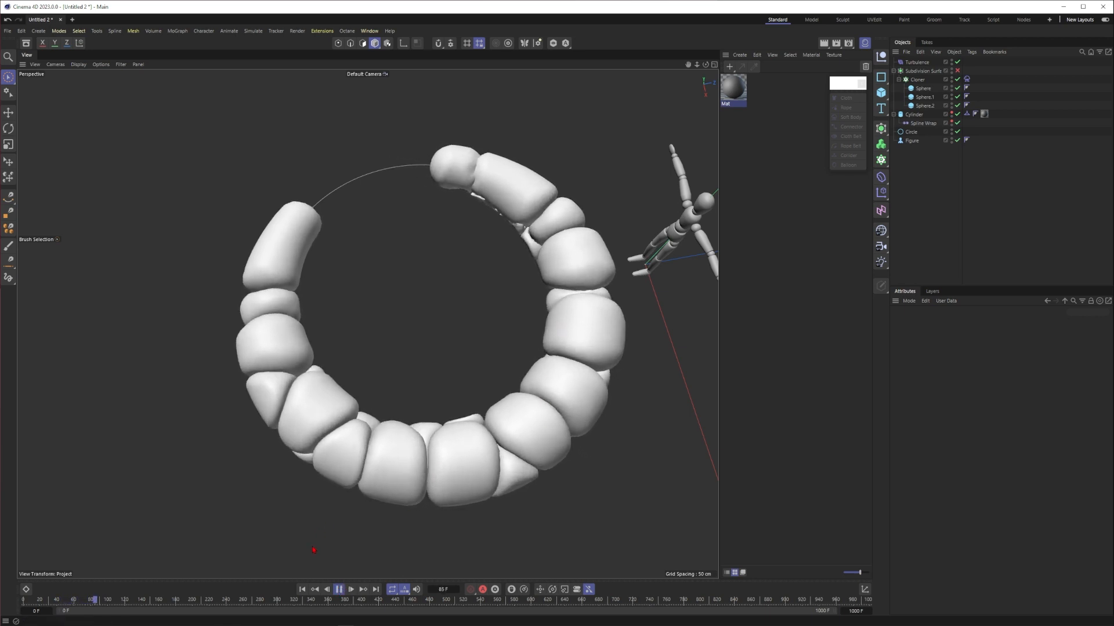
left_click(339, 589)
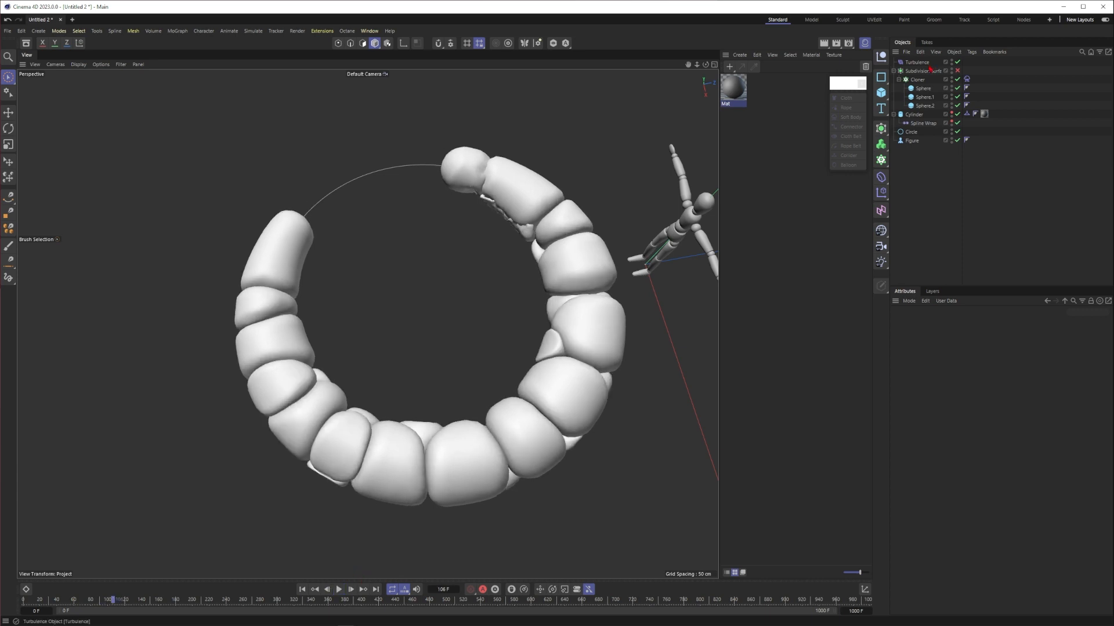
- Duplicate the Turbulence object and set the copy's Scale to 20%
left_click(926, 63)
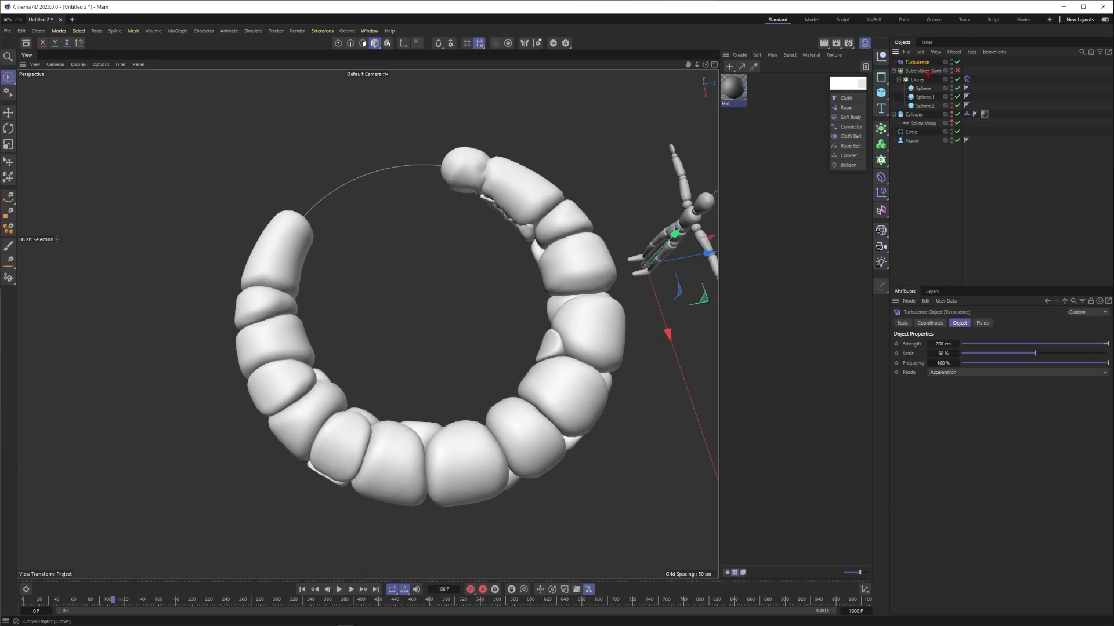
left_click_drag(922, 63, 928, 67, "ctrl")
left_click(934, 347)
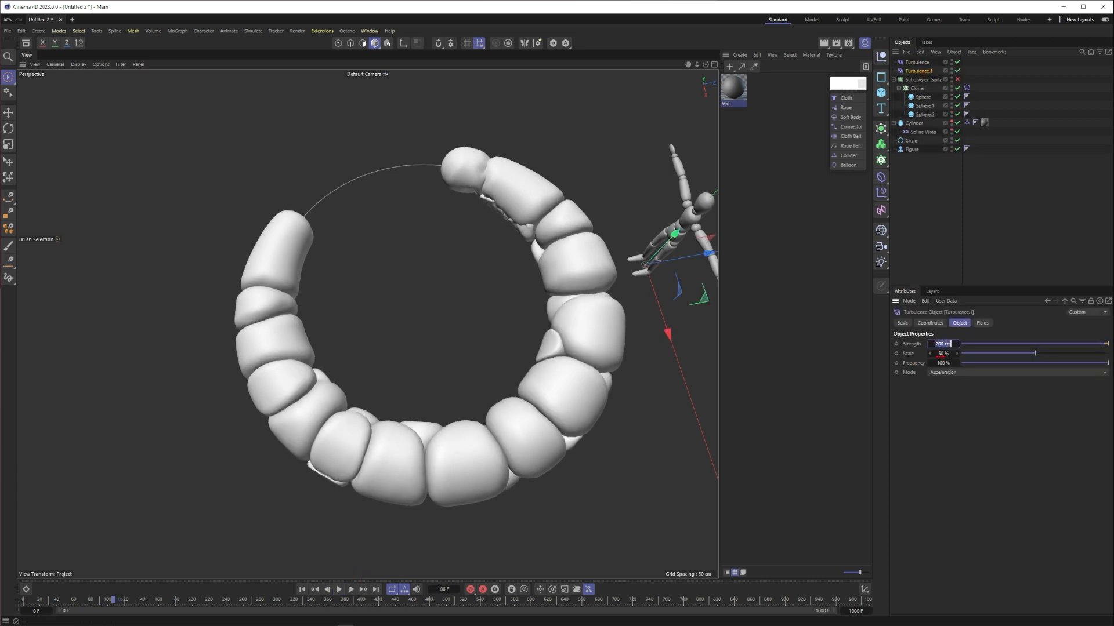
left_click(940, 353)
type("20")
key("Return")
key("shift+Tab")
left_click(917, 63)
double_click(938, 355)
key("Return")
left_click(933, 262)
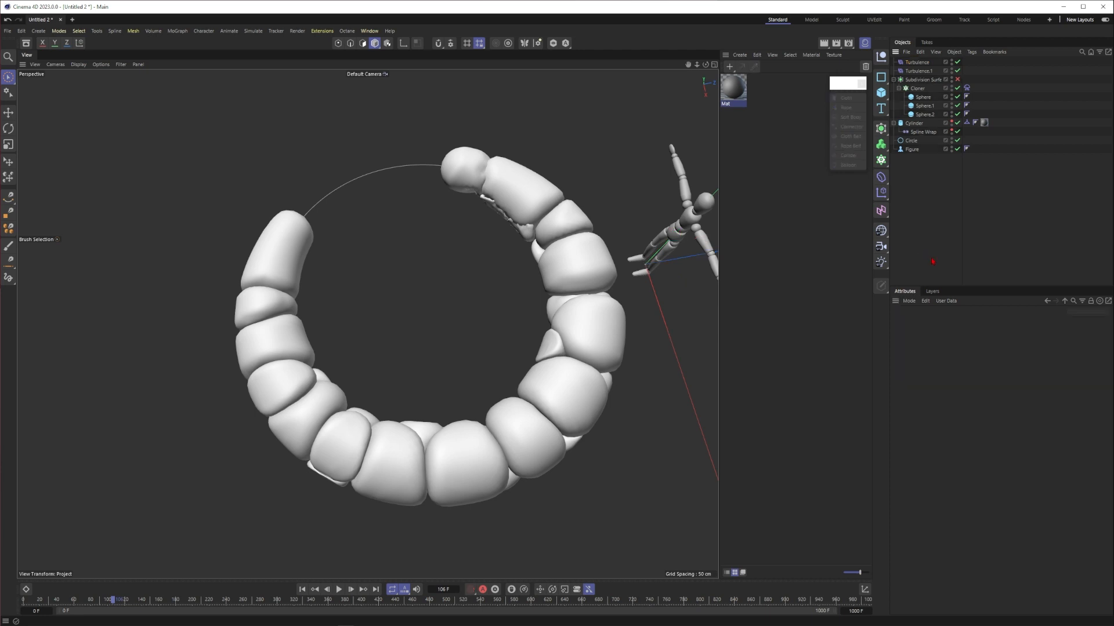
- Replay the simulation from the first frame and pause it at about frame 5
left_click(303, 591)
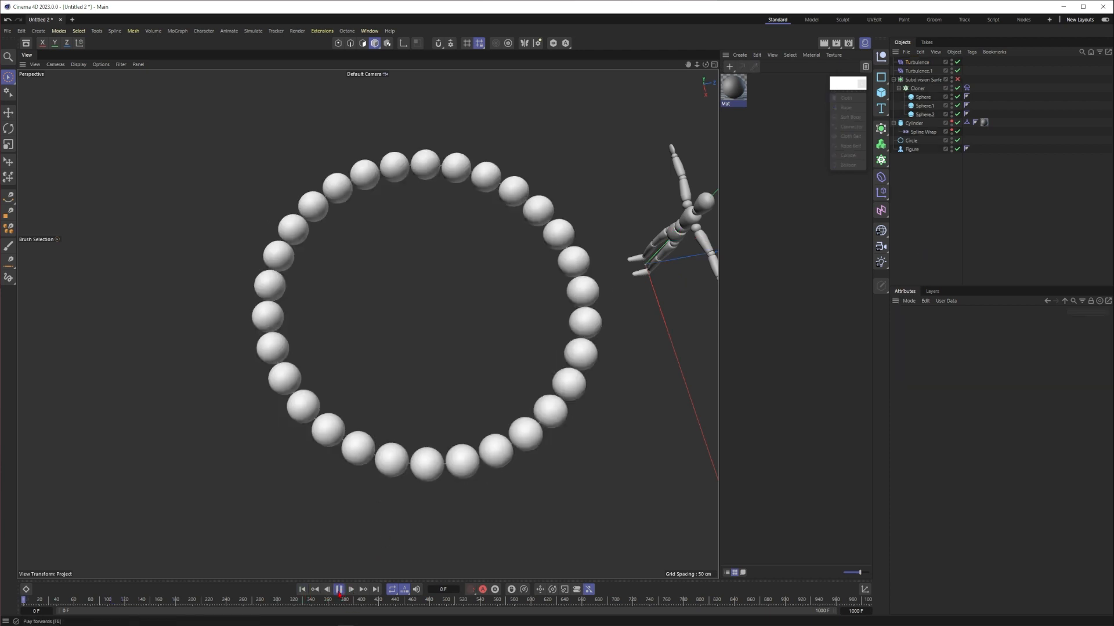
left_click(339, 593)
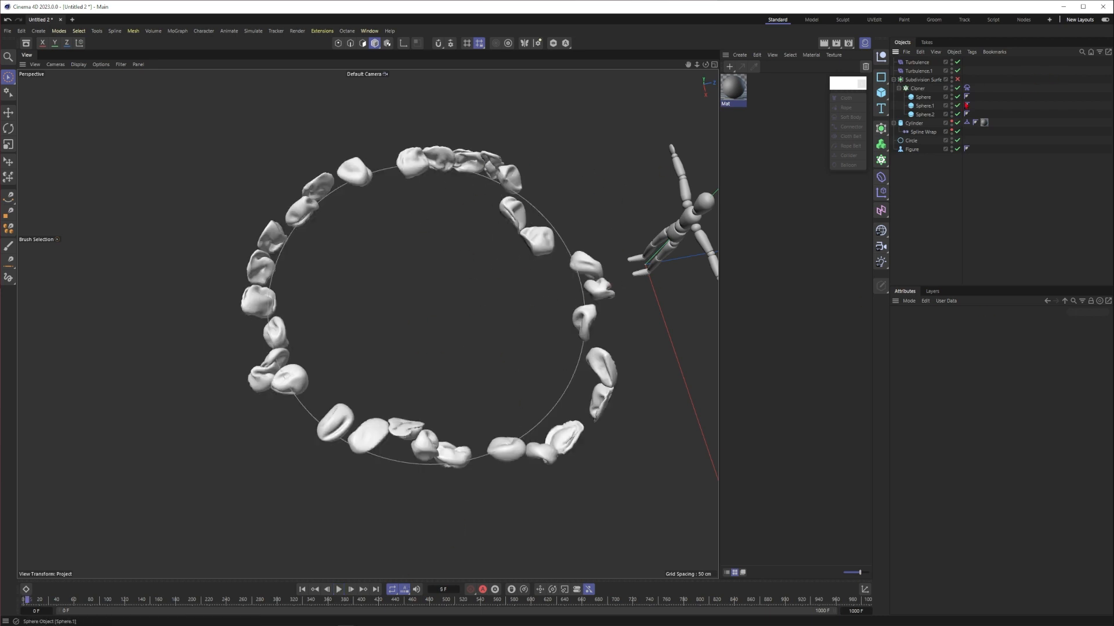
- Return to the first frame and calculate the simulation cache in the Cloner's Cloth tag
left_click(966, 87)
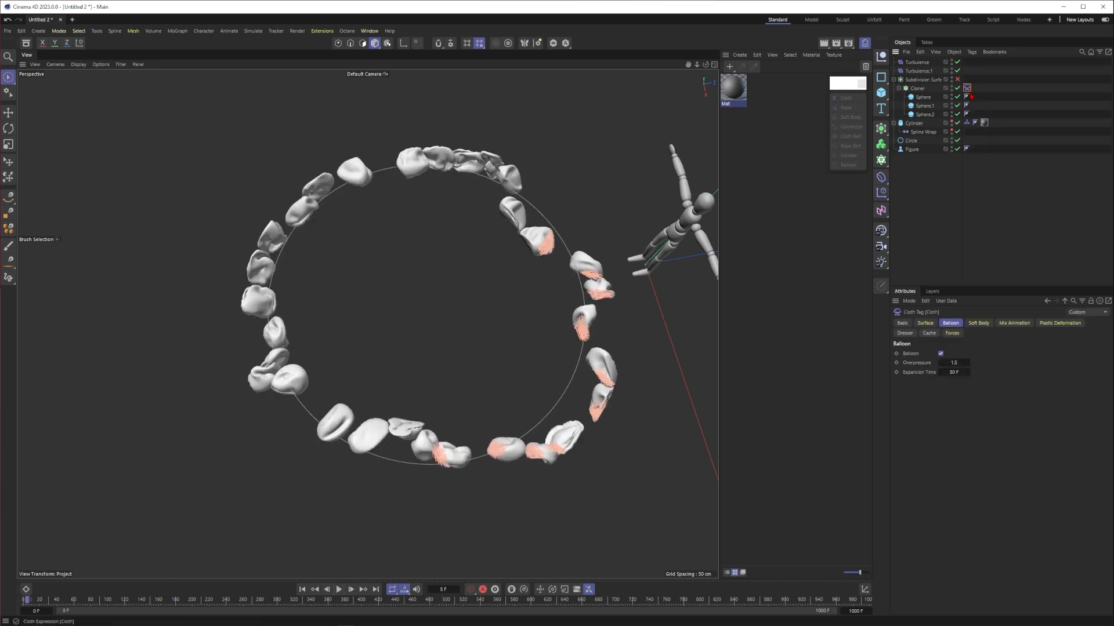
left_click(929, 333)
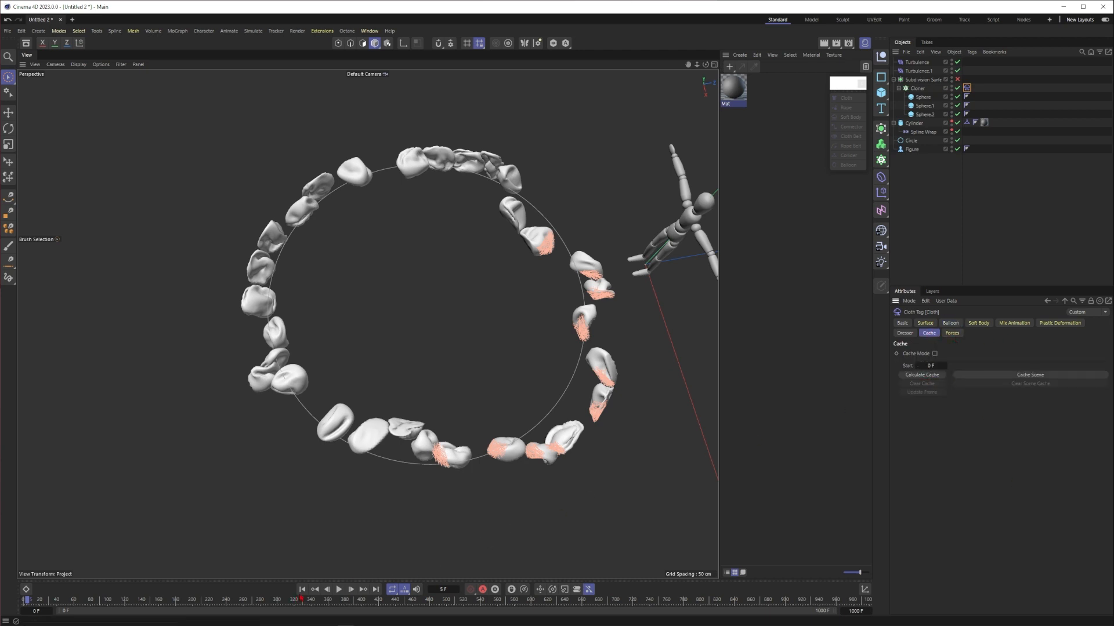
left_click(303, 590)
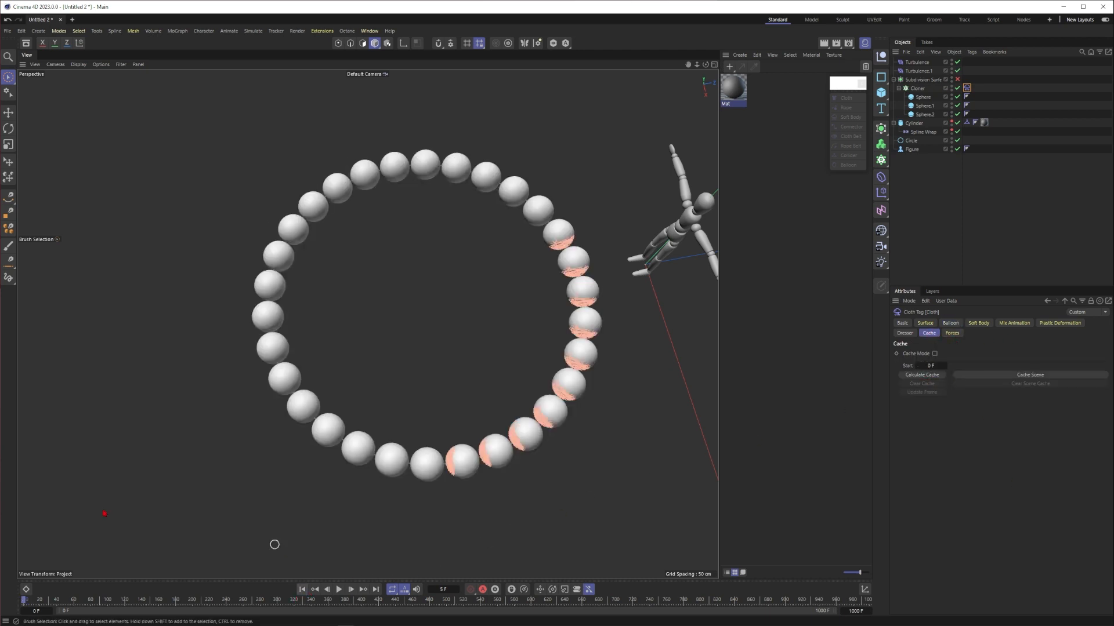
left_click(922, 375)
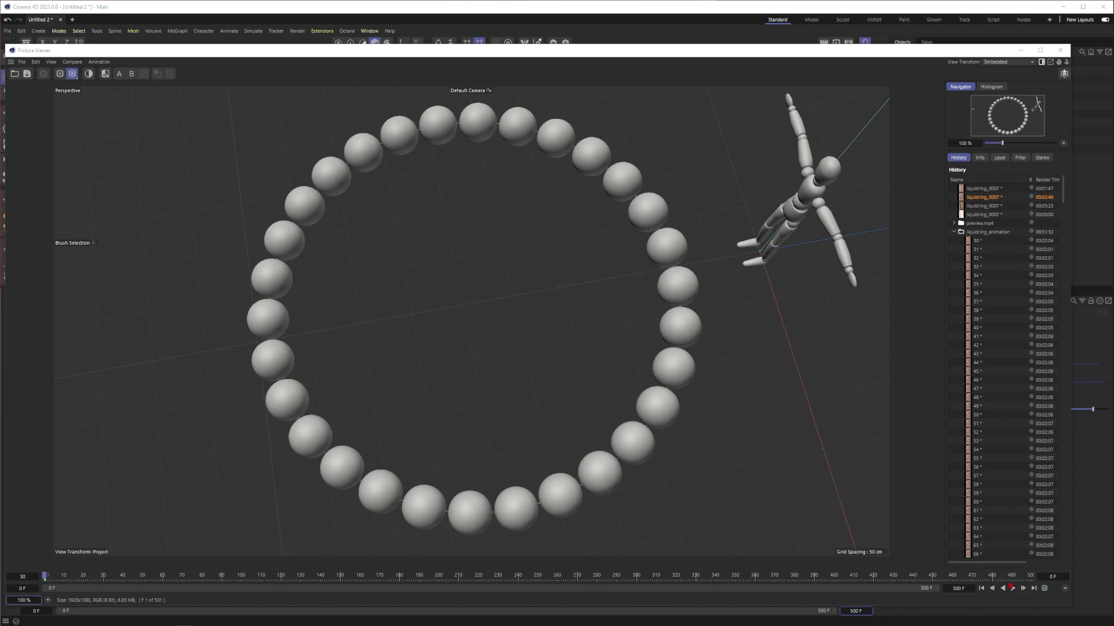
- Play the preview animation in the Picture Viewer and scrub its early frames to examine how the spheres grow and collide
left_click(1012, 588)
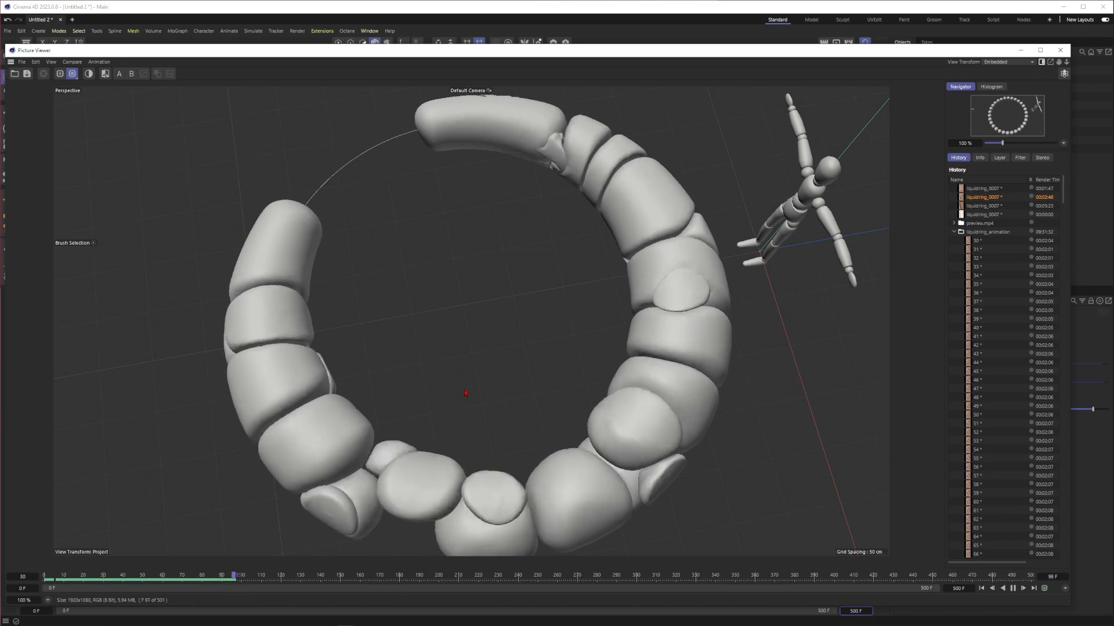
left_click(48, 583)
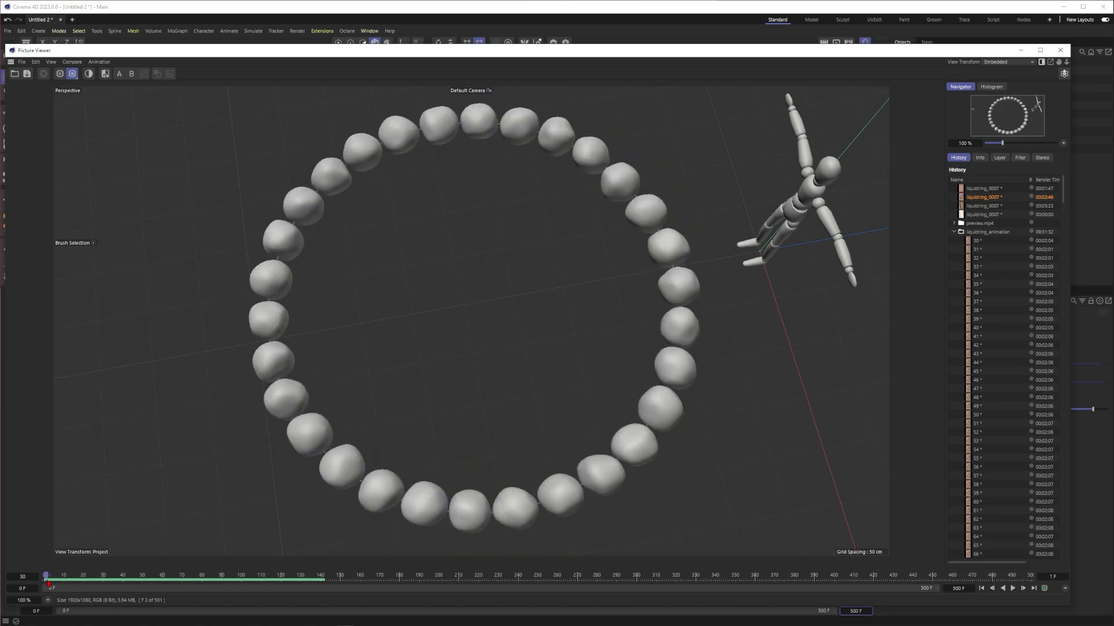
left_click_drag(47, 582, 76, 578)
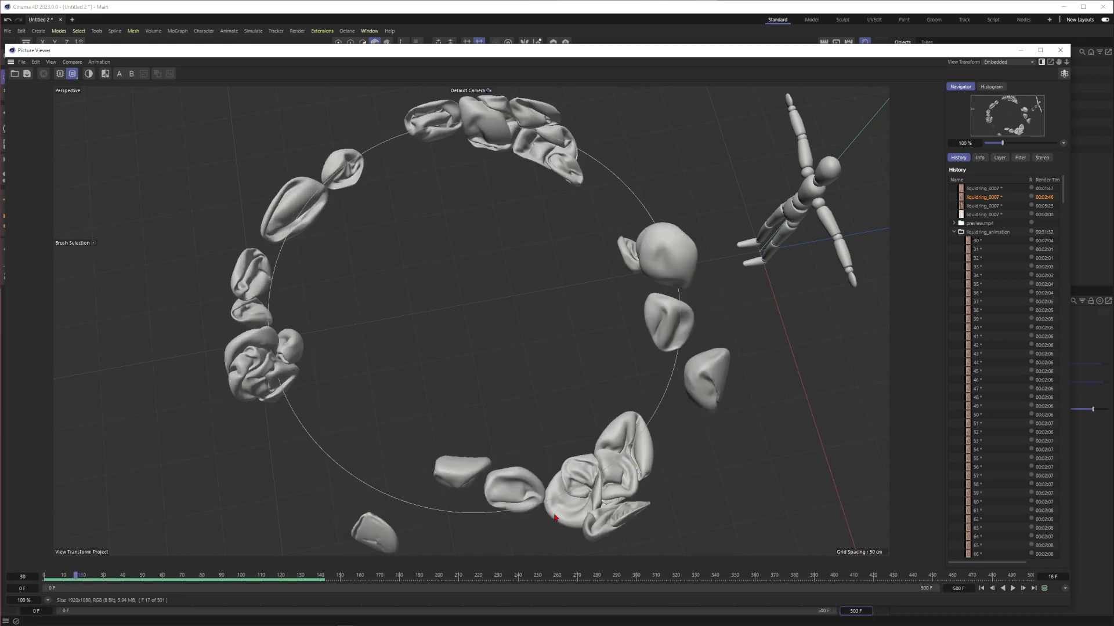
left_click(1012, 589)
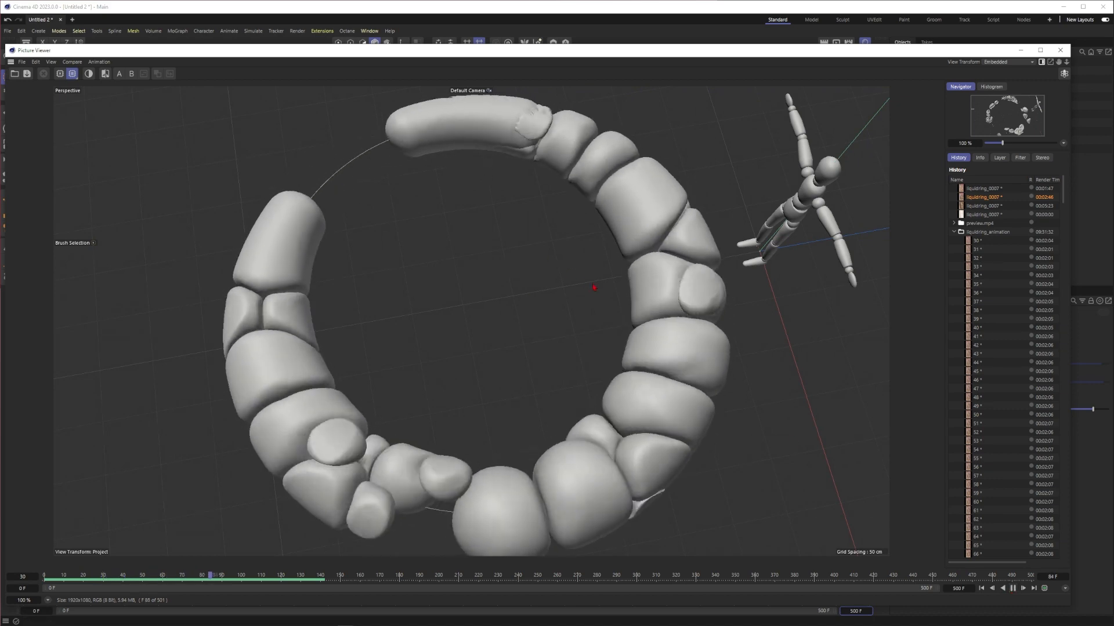
left_click(1012, 589)
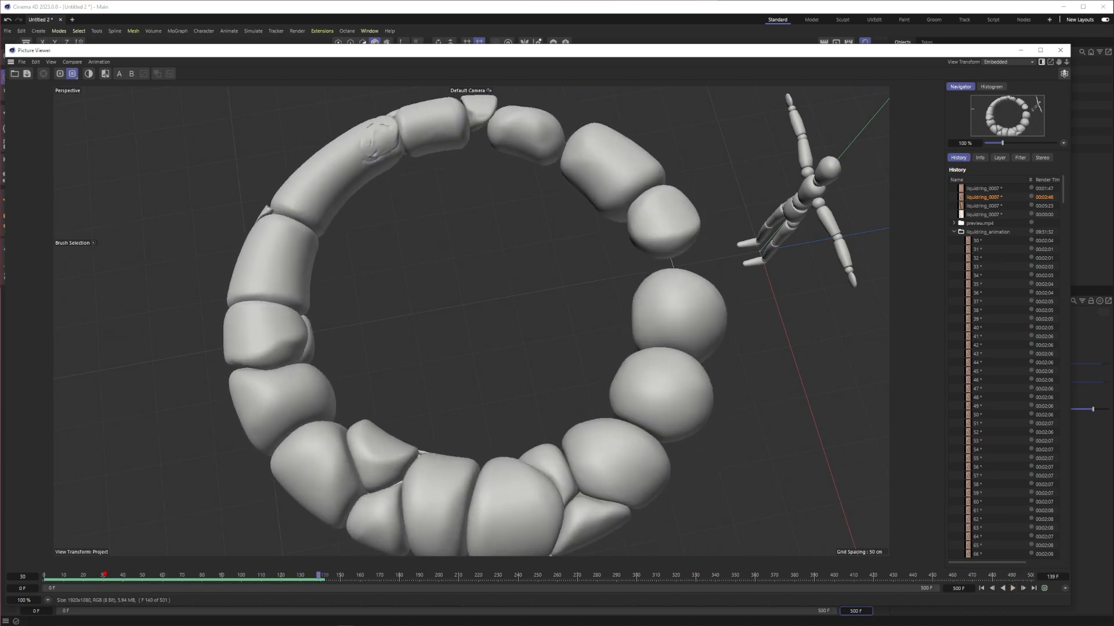
left_click_drag(50, 577, 182, 573)
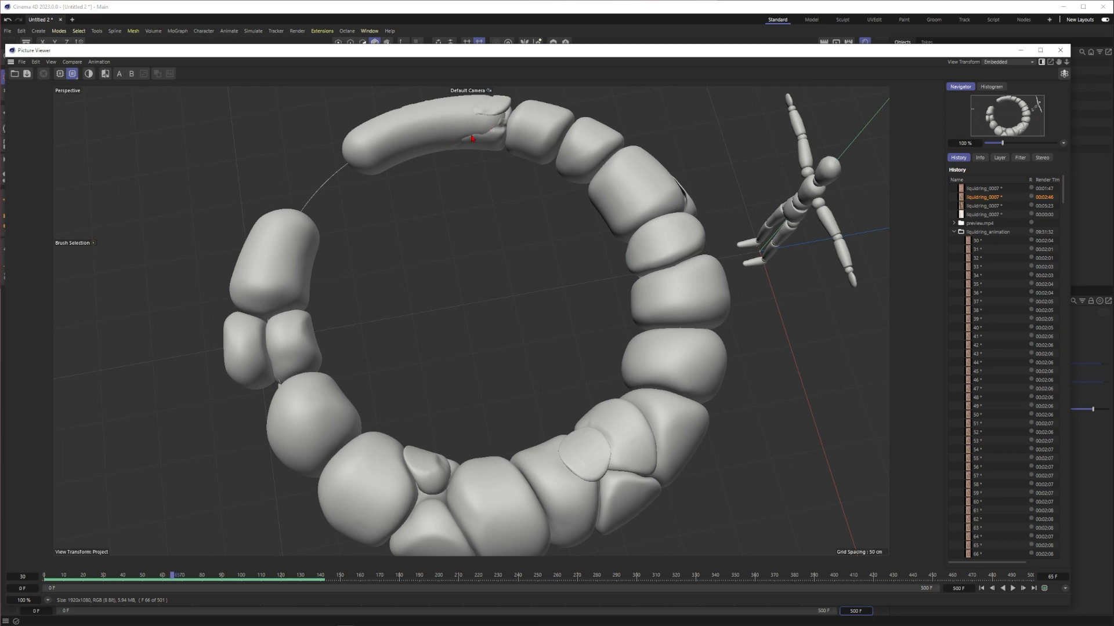
left_click(1013, 588)
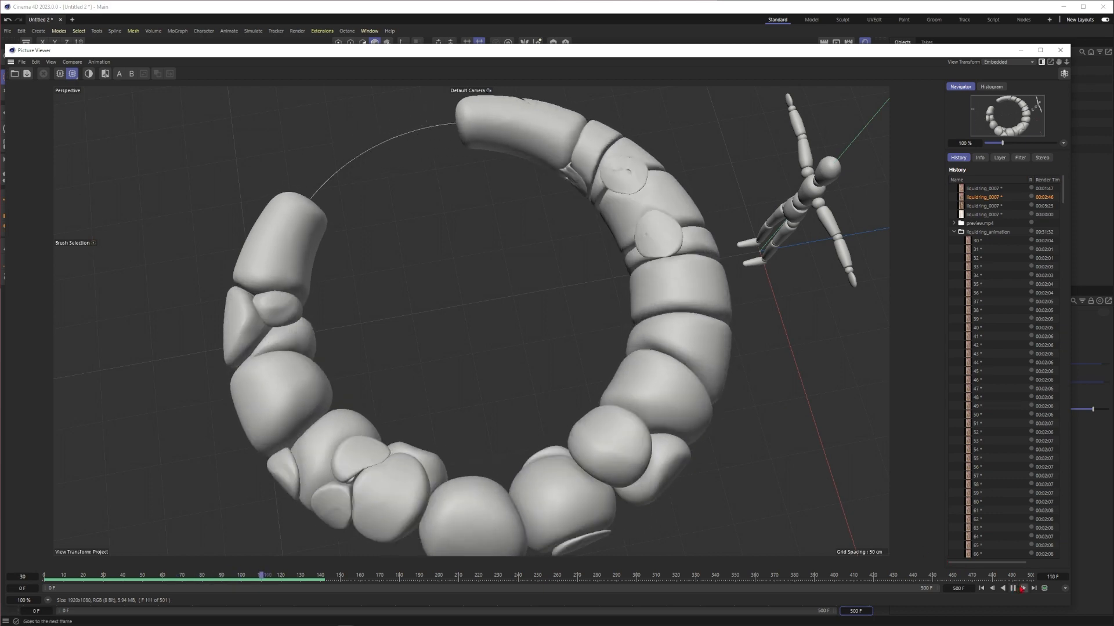
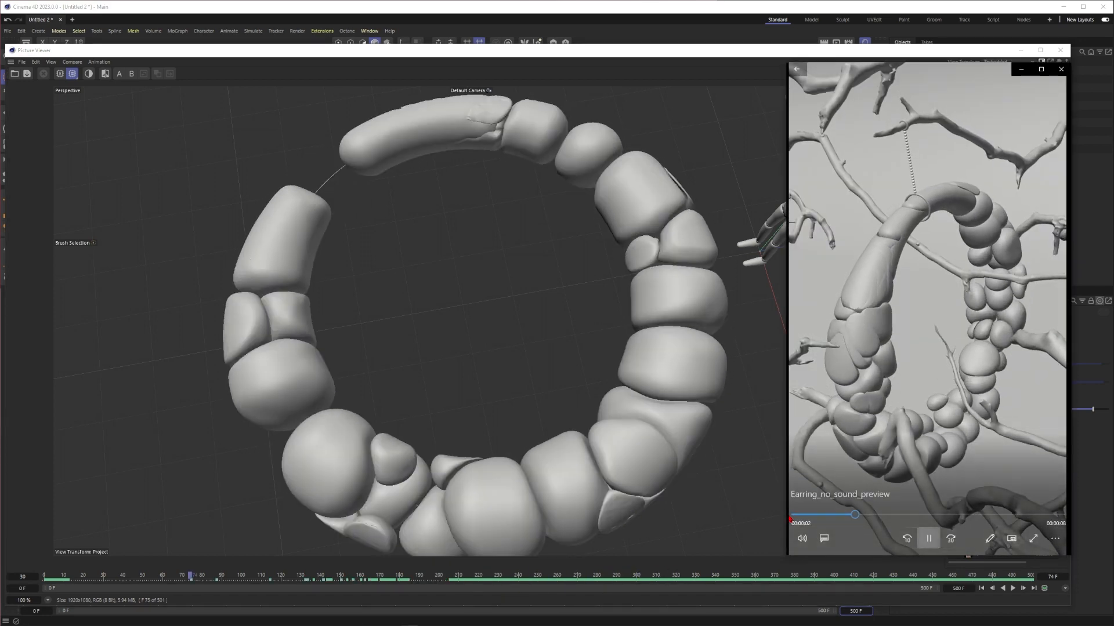
- Play and pause the Earring_no_sound_preview reference video to examine the target movement of the spheres
left_click(928, 538)
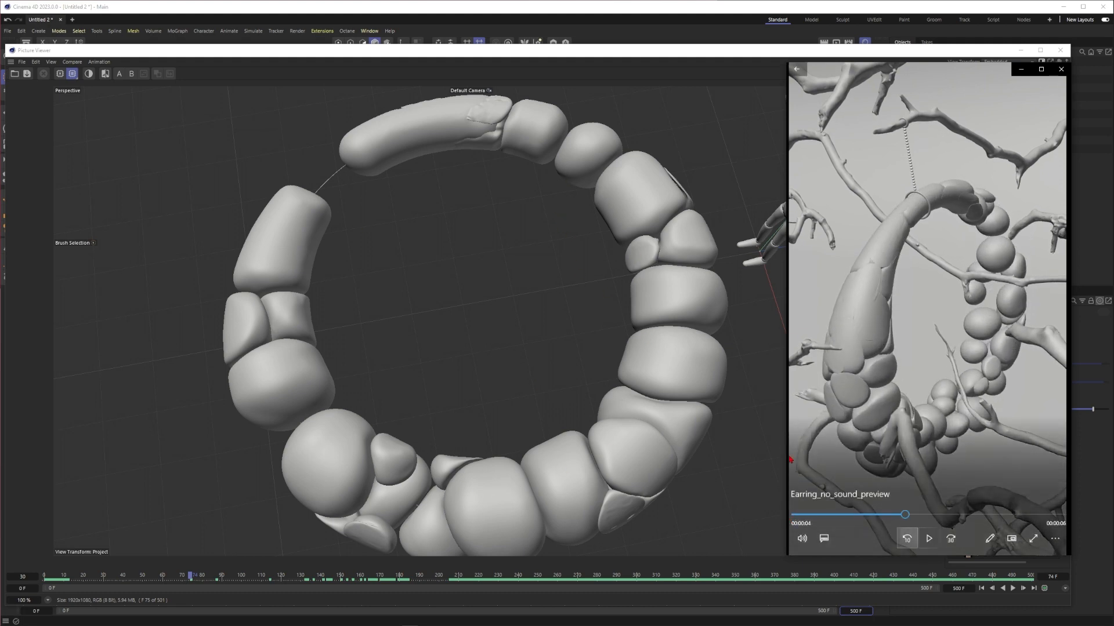
left_click(928, 538)
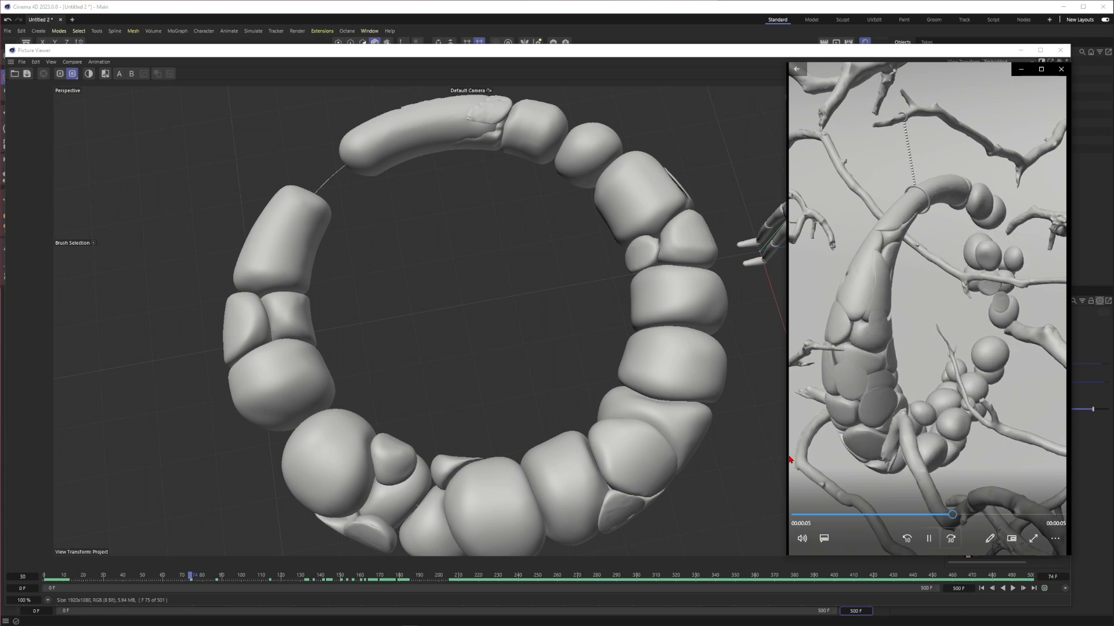
key("space")
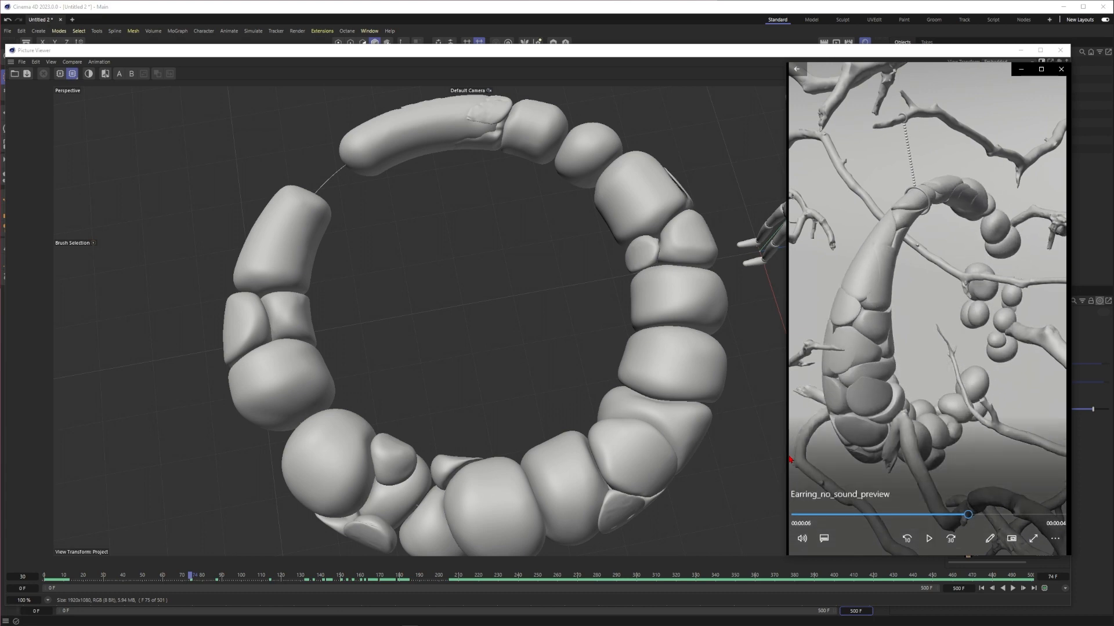
- Review the preview animation from about frame 223 onward and close the Picture Viewer
left_click_drag(301, 577, 484, 577)
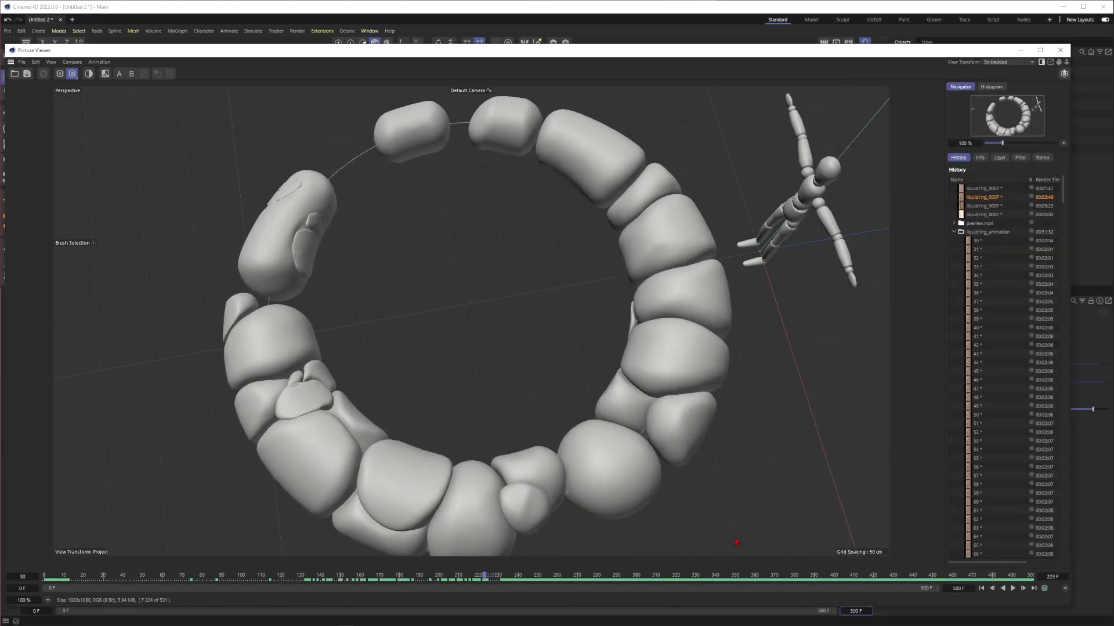
left_click(1012, 588)
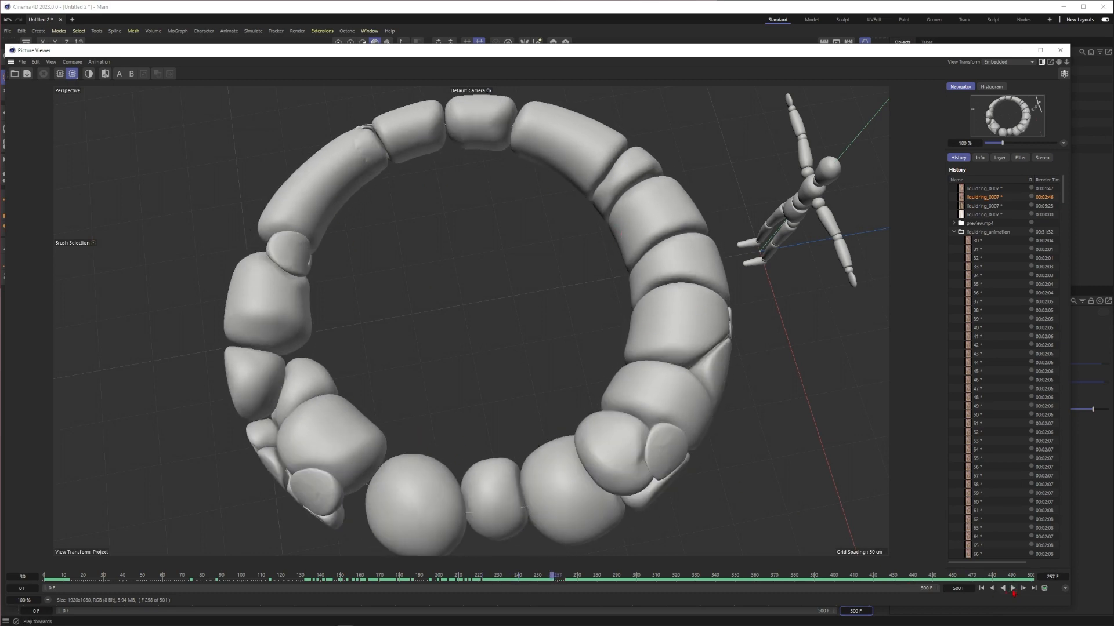
left_click(1012, 590)
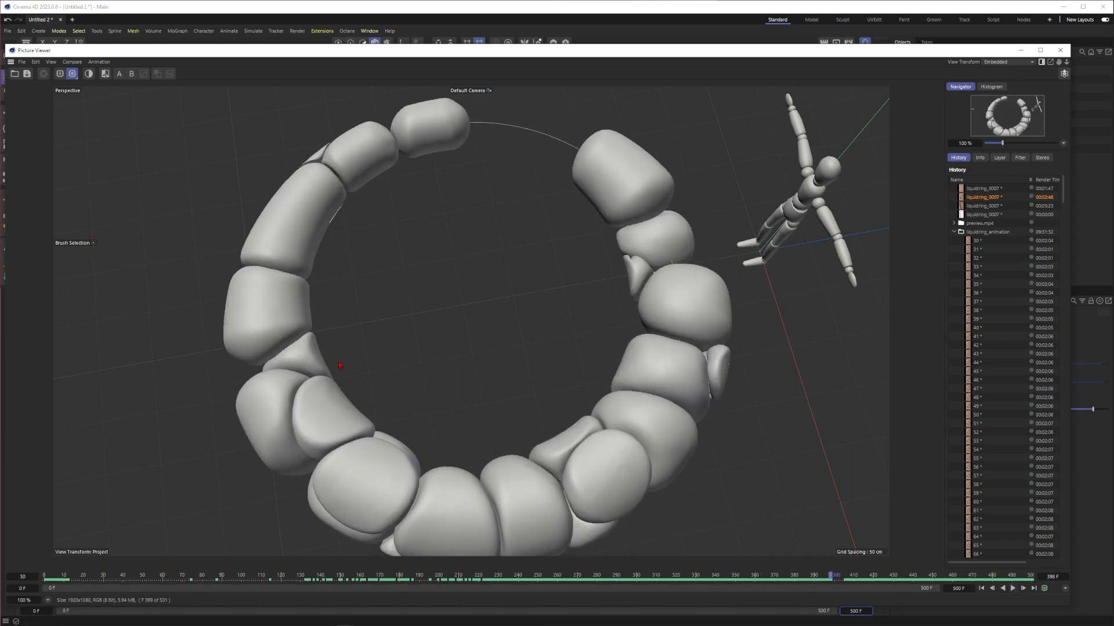
left_click(1059, 50)
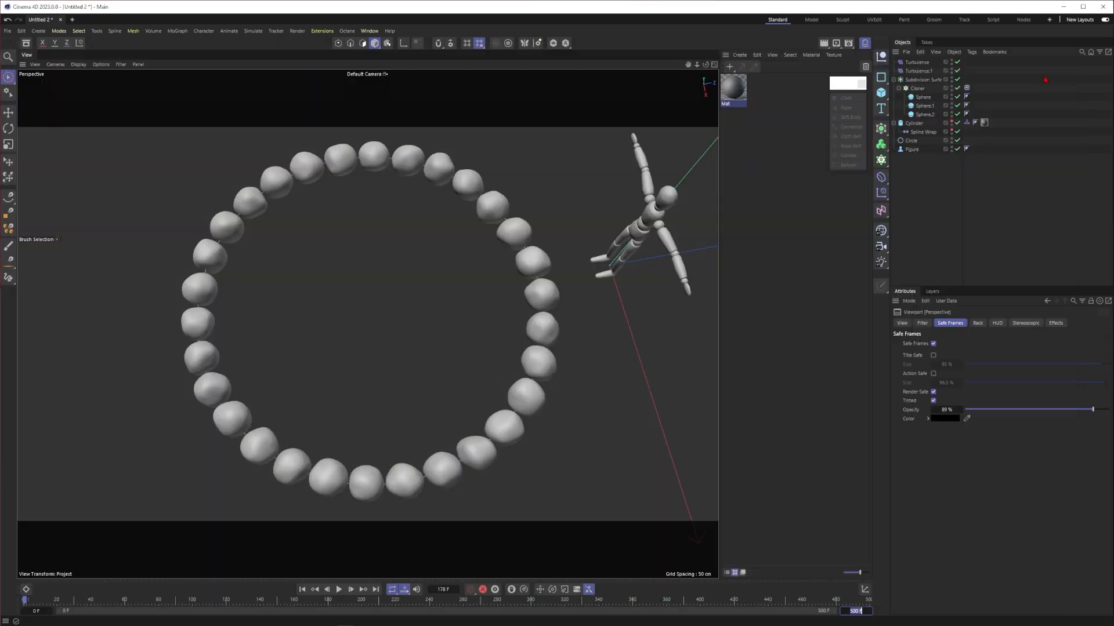
- Review the project's simulation settings, including damping, and the properties of the second Turbulence force
key("ctrl+d")
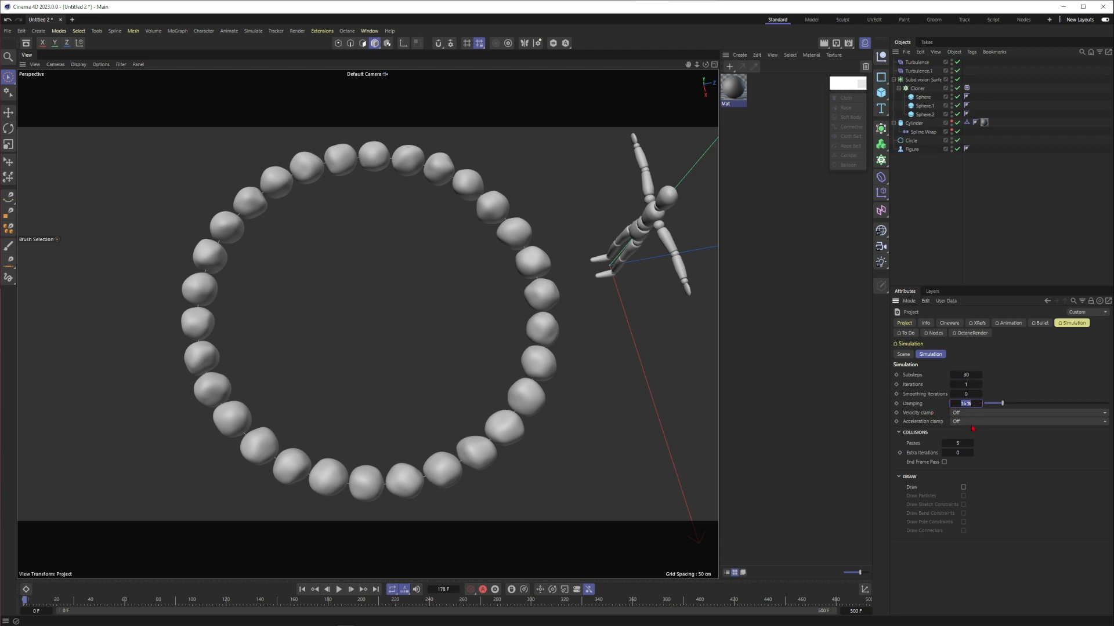
left_click(918, 71)
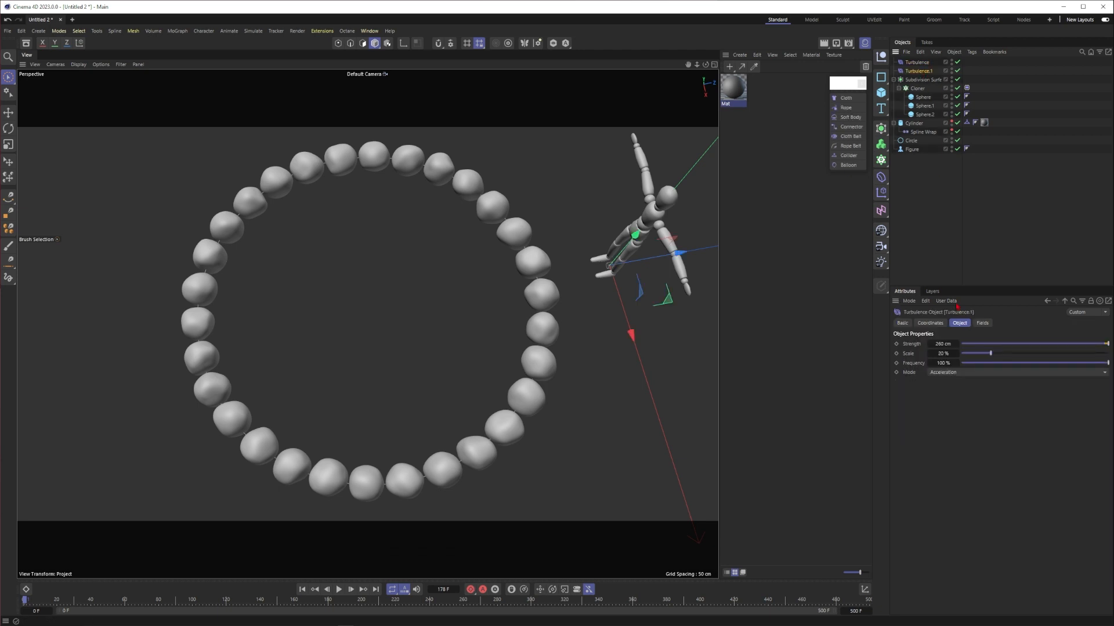
left_click(949, 238)
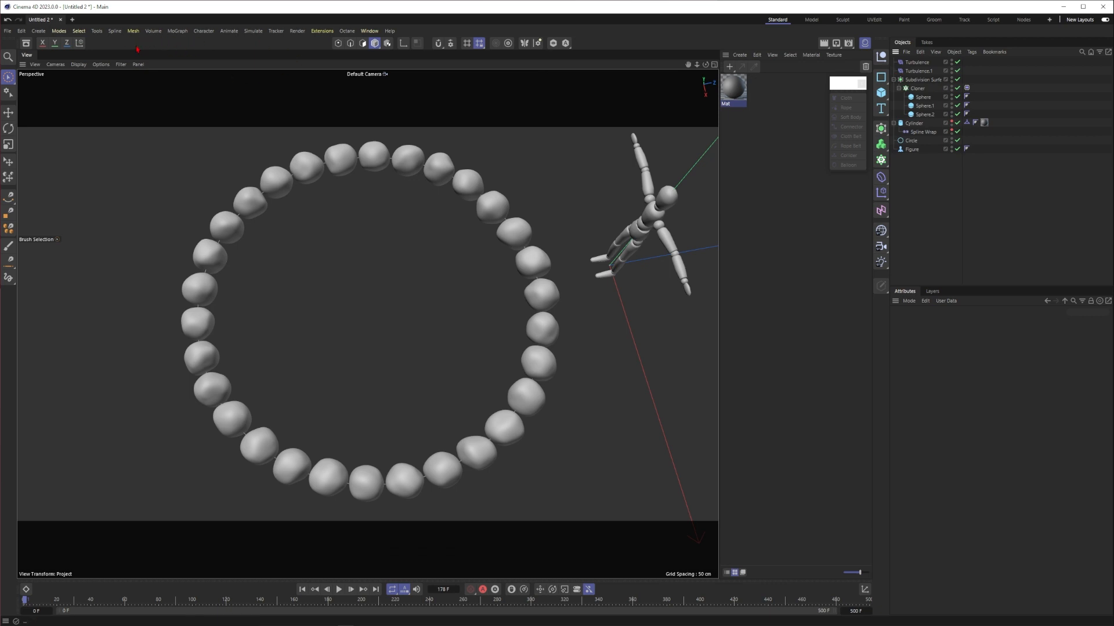
- Detach the simulation Forces list as a floating palette and place it beside the mannequin in the viewport
left_click(252, 30)
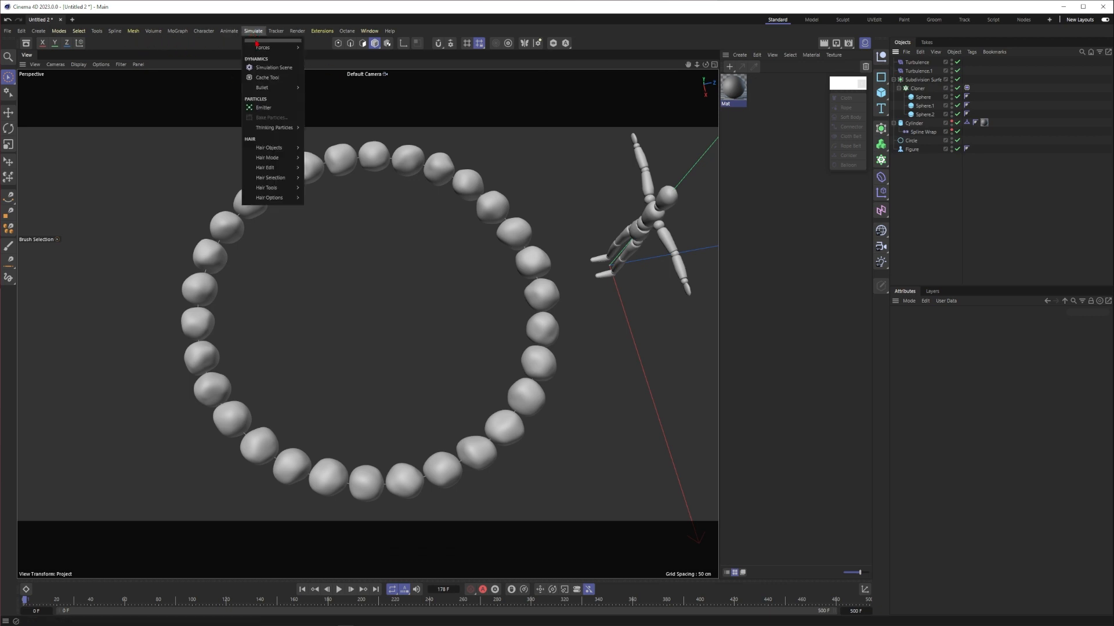
mouse_move(272, 45)
left_click(319, 44)
left_click_drag(319, 36, 676, 119)
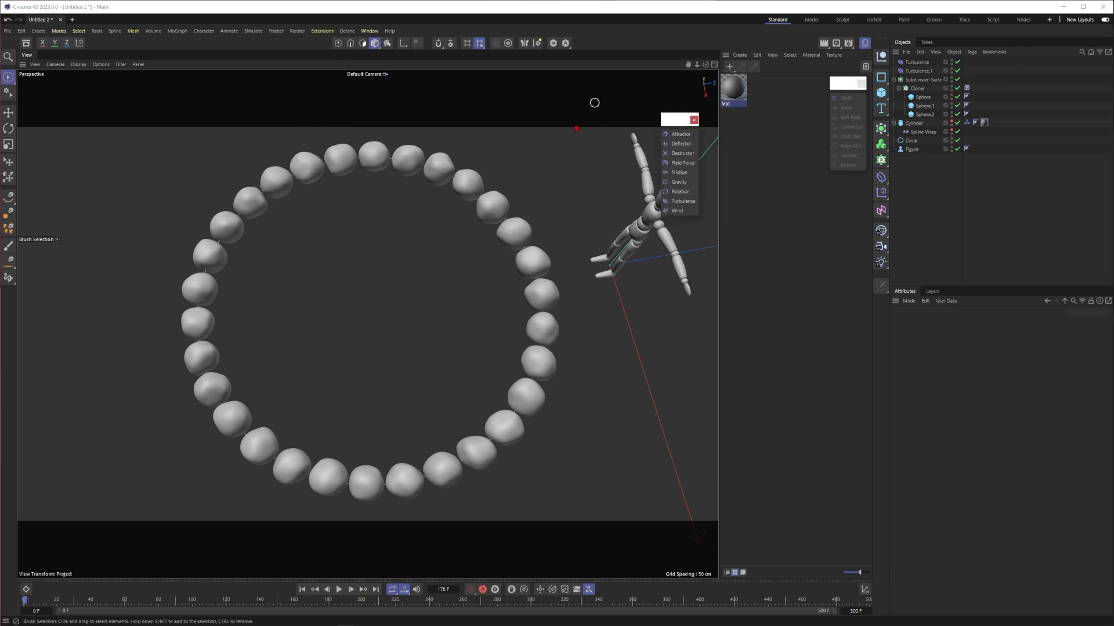
mouse_move(677, 122)
left_mouse_down()
mouse_move(667, 121)
mouse_move(685, 119)
left_mouse_up()
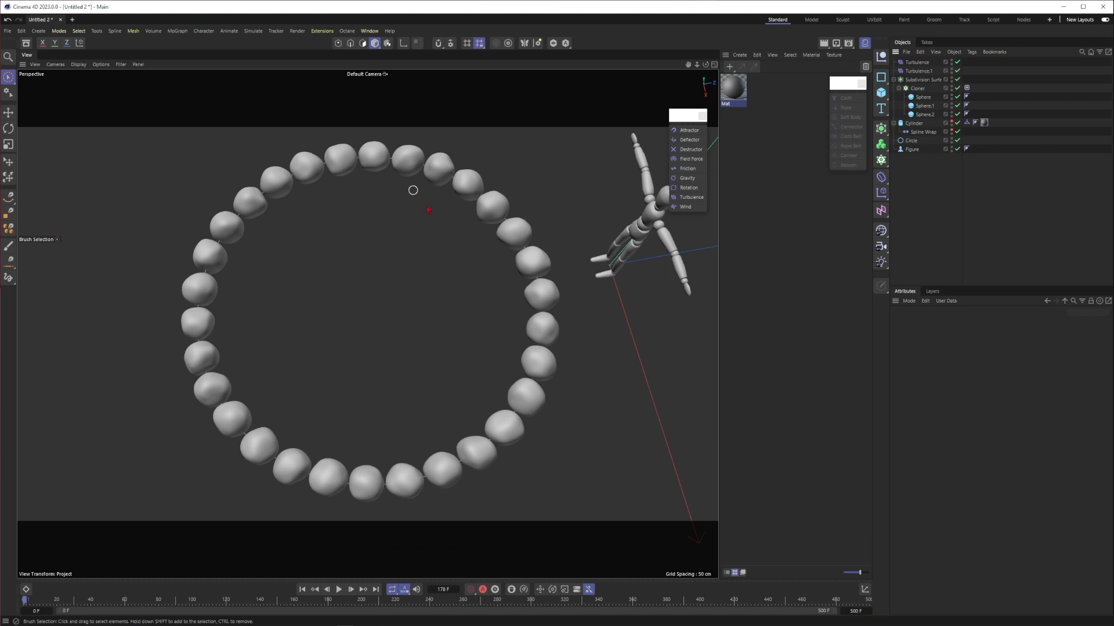
- Clear the simulation cache in the Cloner's Cloth tag
left_click(967, 89)
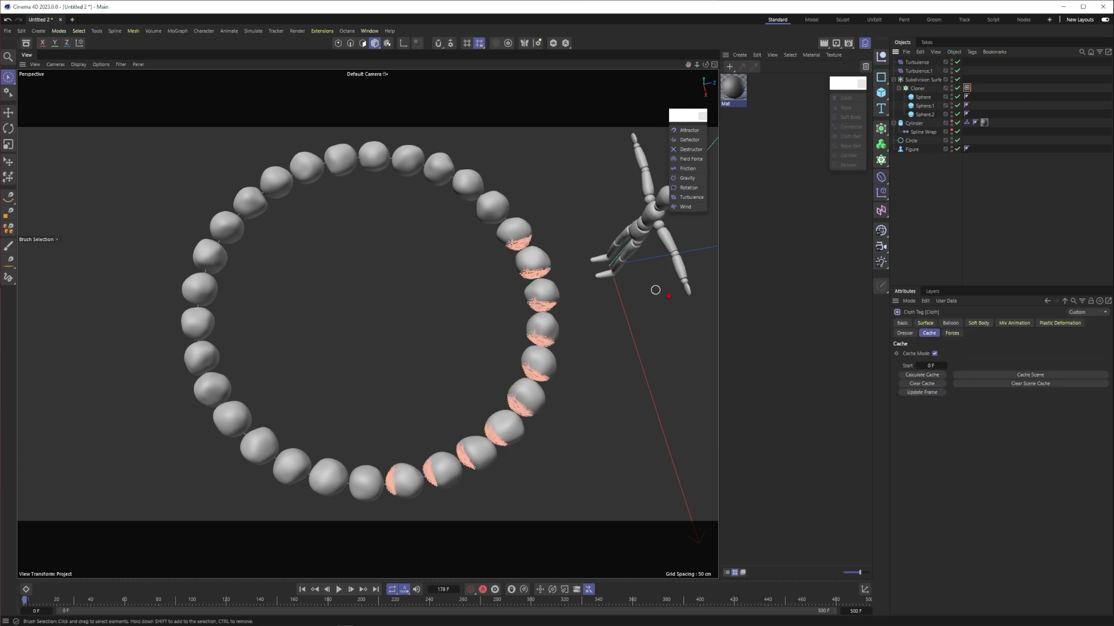
left_click(951, 242)
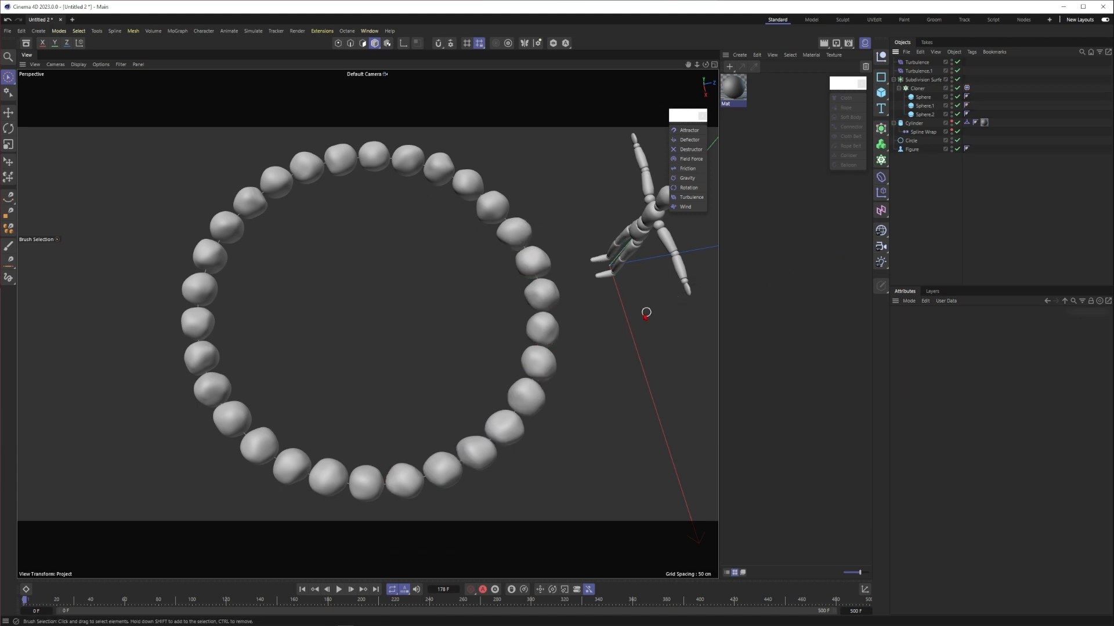
left_click(967, 88)
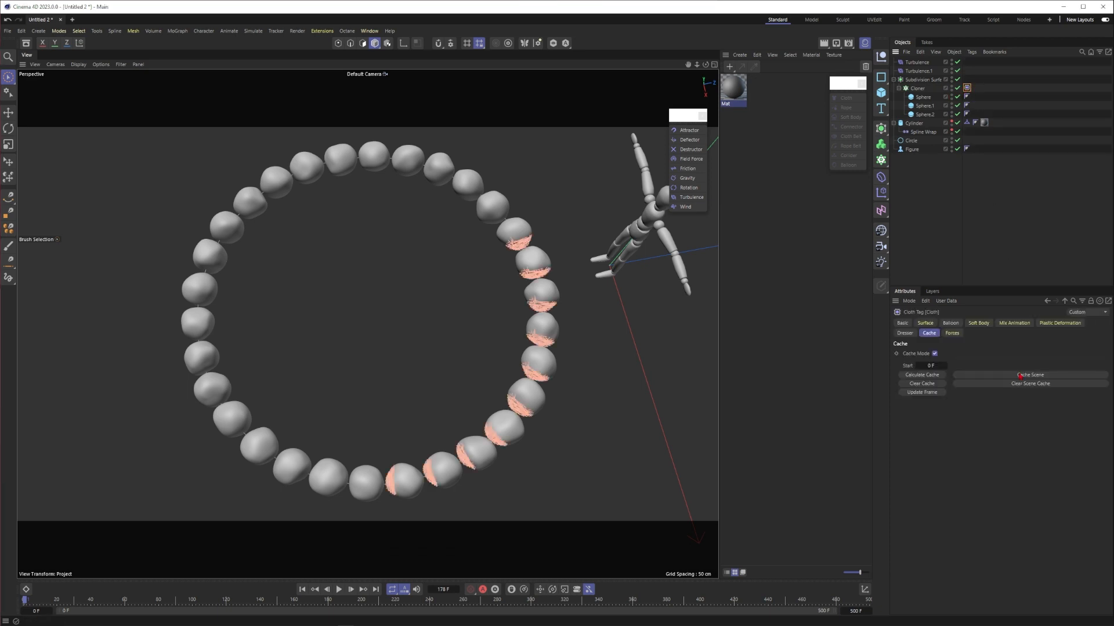
left_click(927, 392)
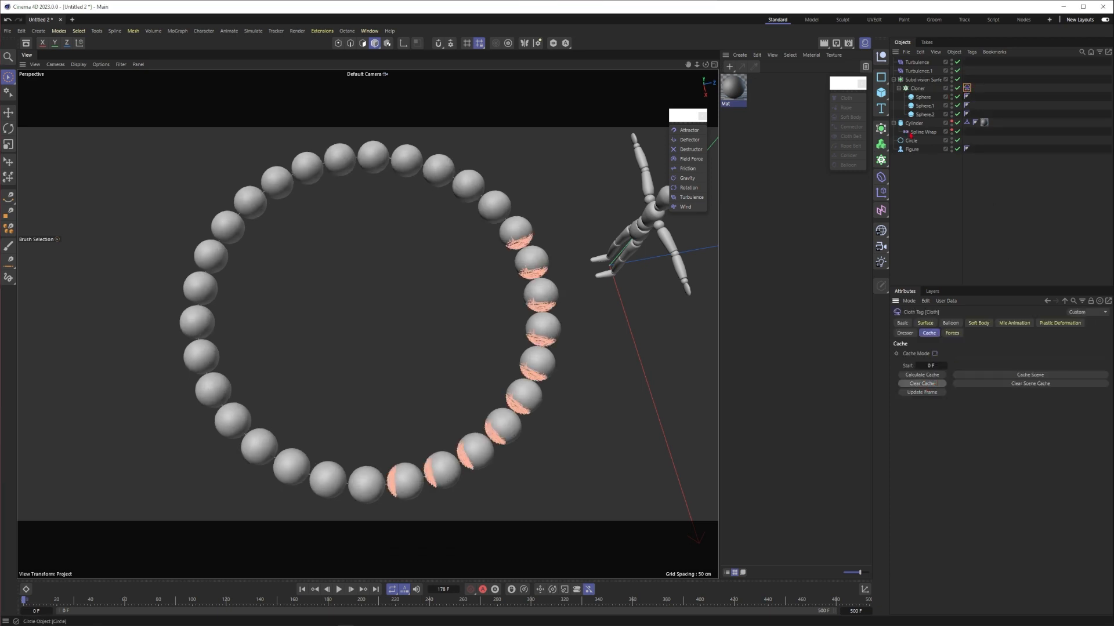
- Reduce the Cloner's count to 10 spheres around the circle and deselect it
left_click(917, 89)
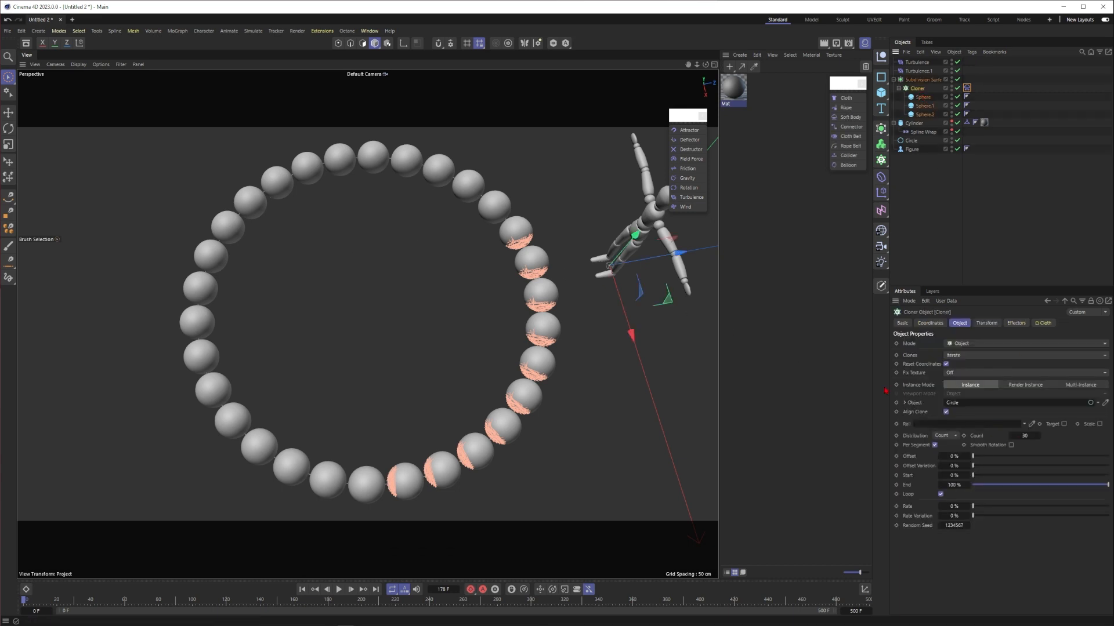
key("Return")
left_click(431, 267)
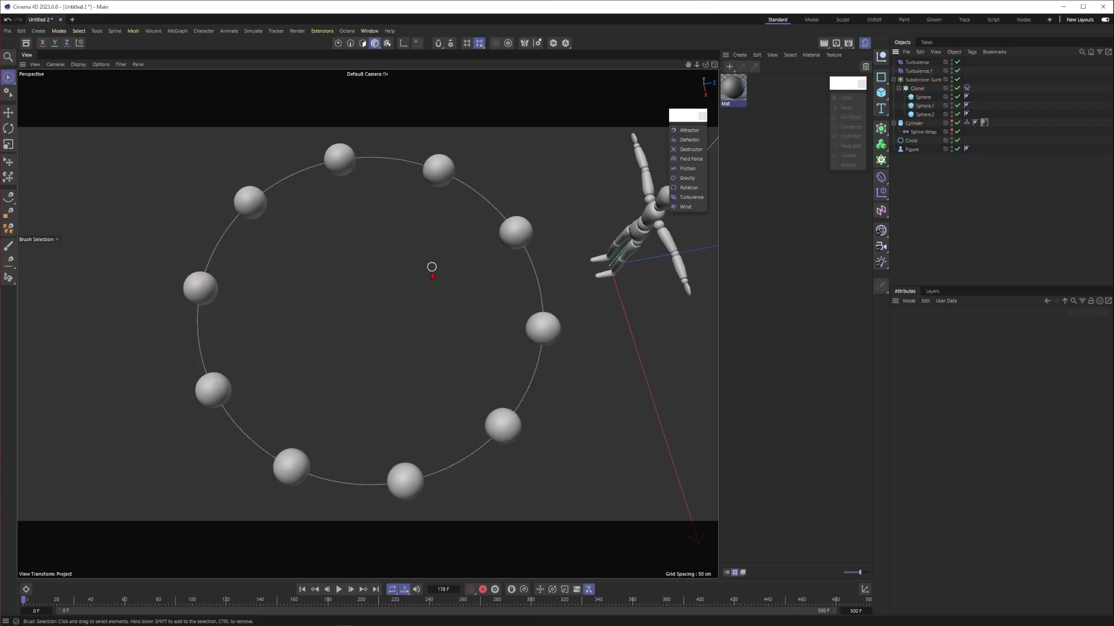
- Play the simulation, disable both Turbulence forces and replay it from the first frame
left_click(339, 589)
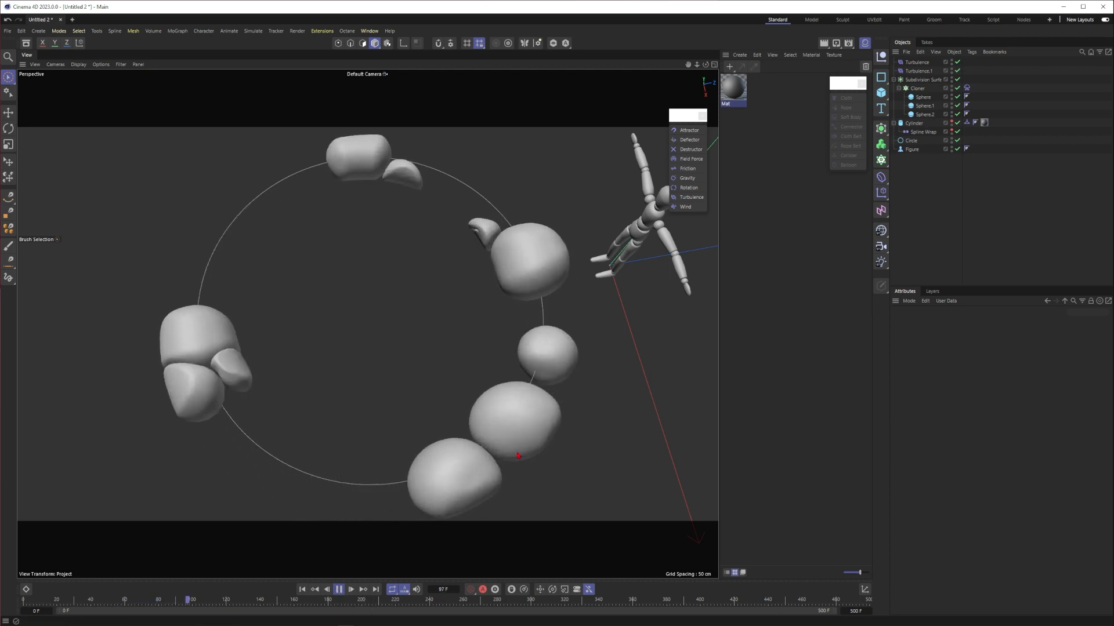
left_click(339, 590)
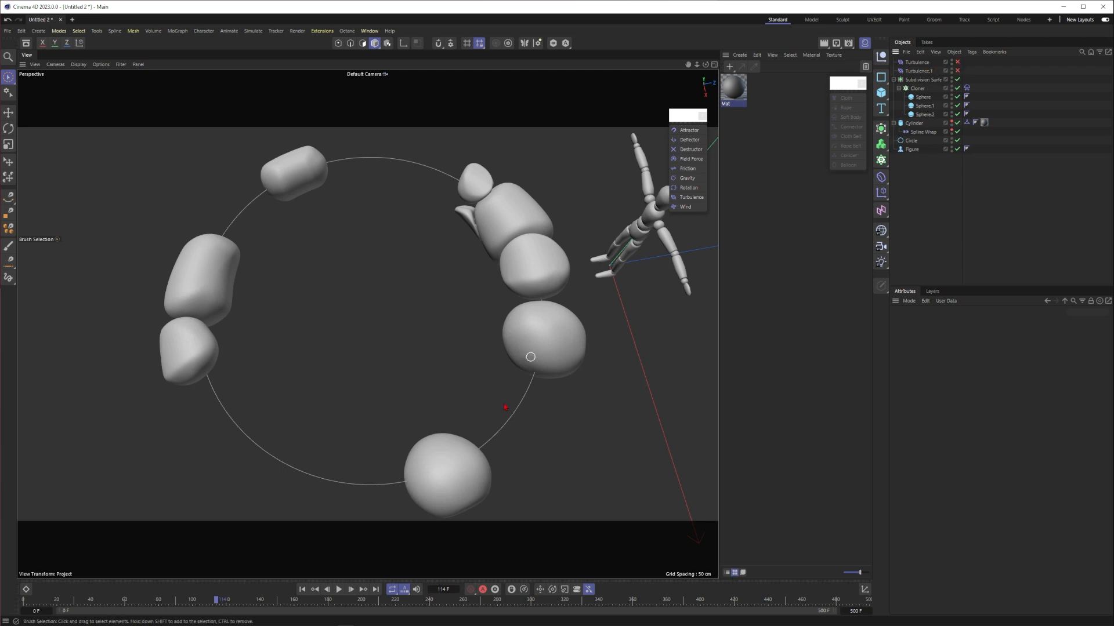
left_click(303, 590)
left_click(339, 590)
left_click_drag(462, 426, 524, 305, "alt")
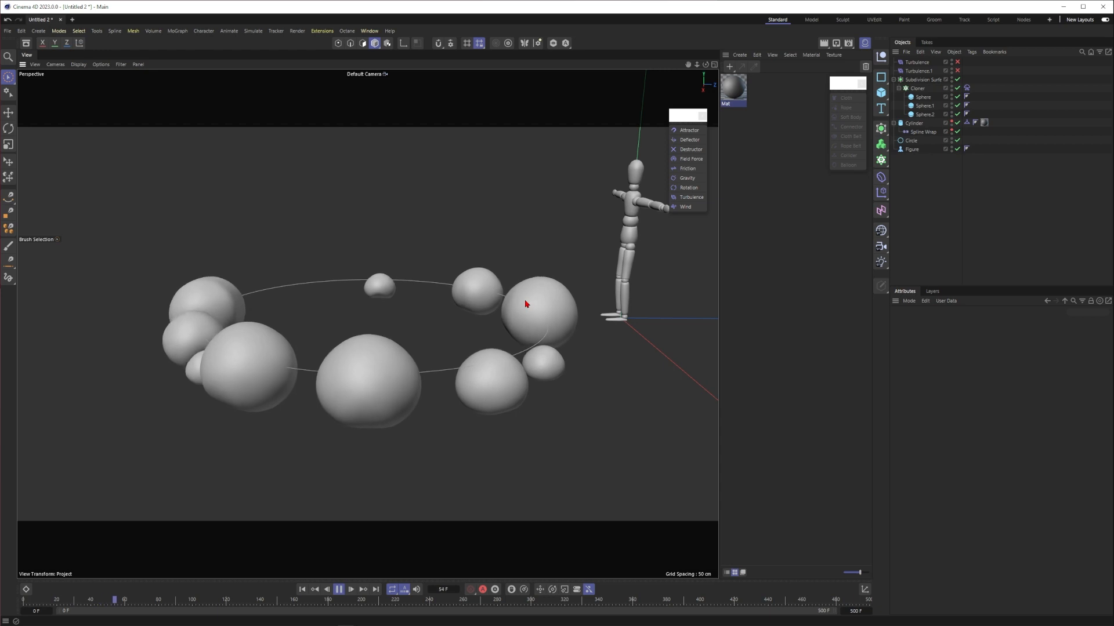
- Set the project's scene gravity to 0 cm and replay the simulation from the first frame
key("ctrl+d")
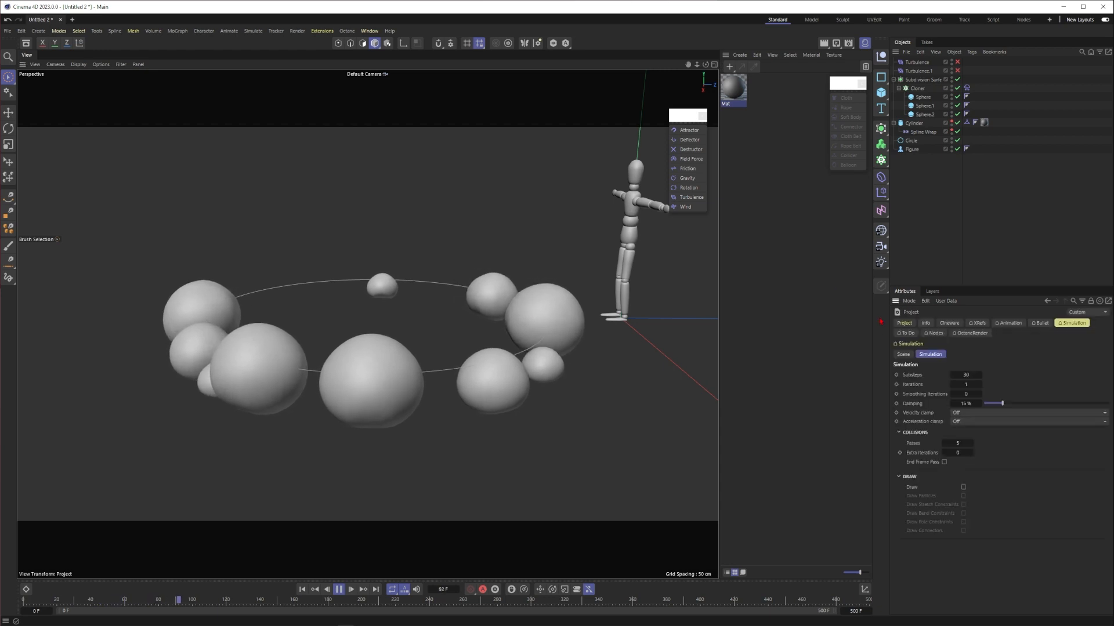
left_click(903, 353)
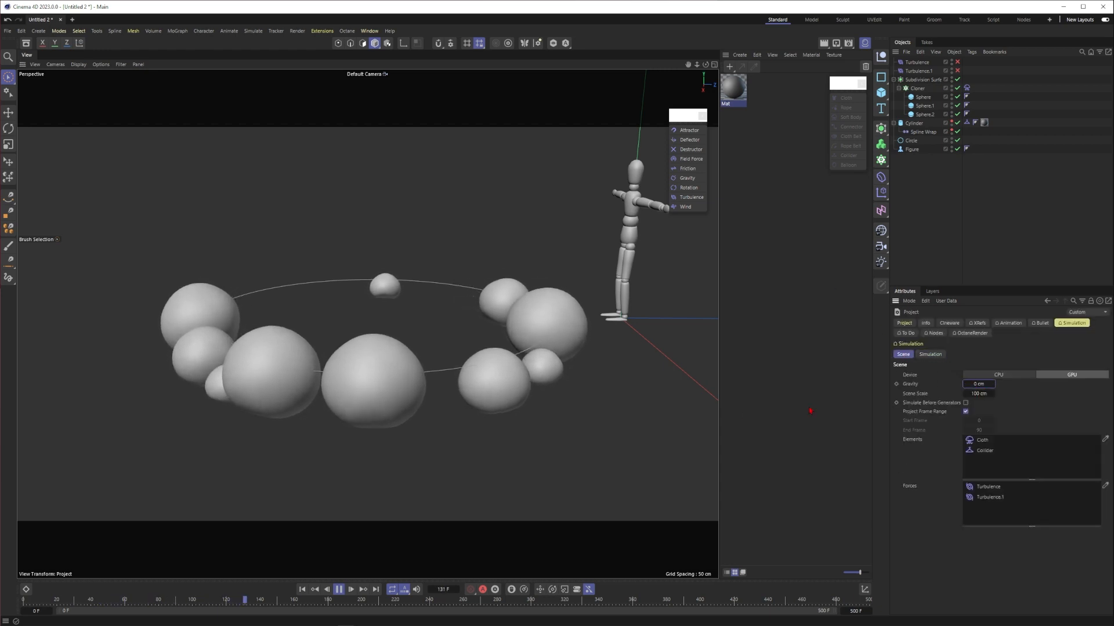
left_click(302, 589)
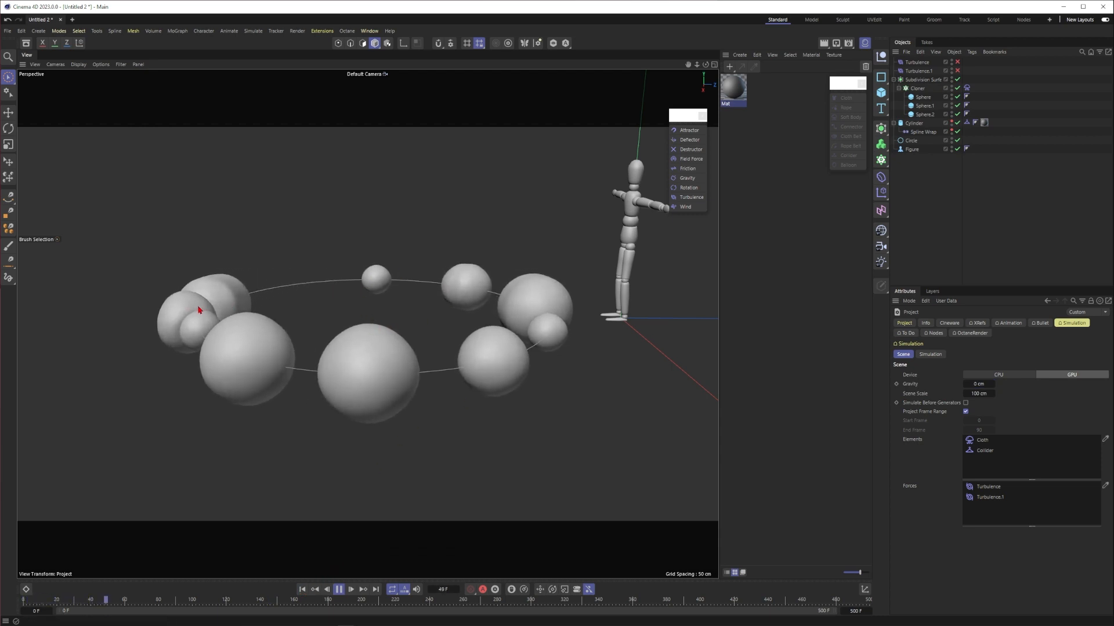
left_click_drag(211, 311, 223, 368, "alt")
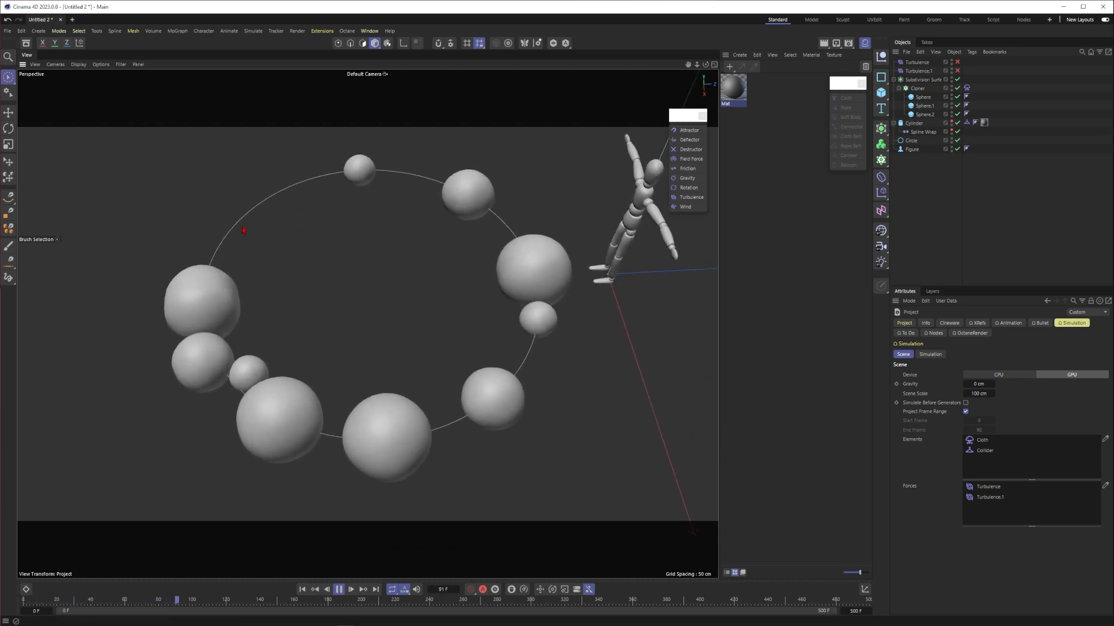
left_click(302, 590)
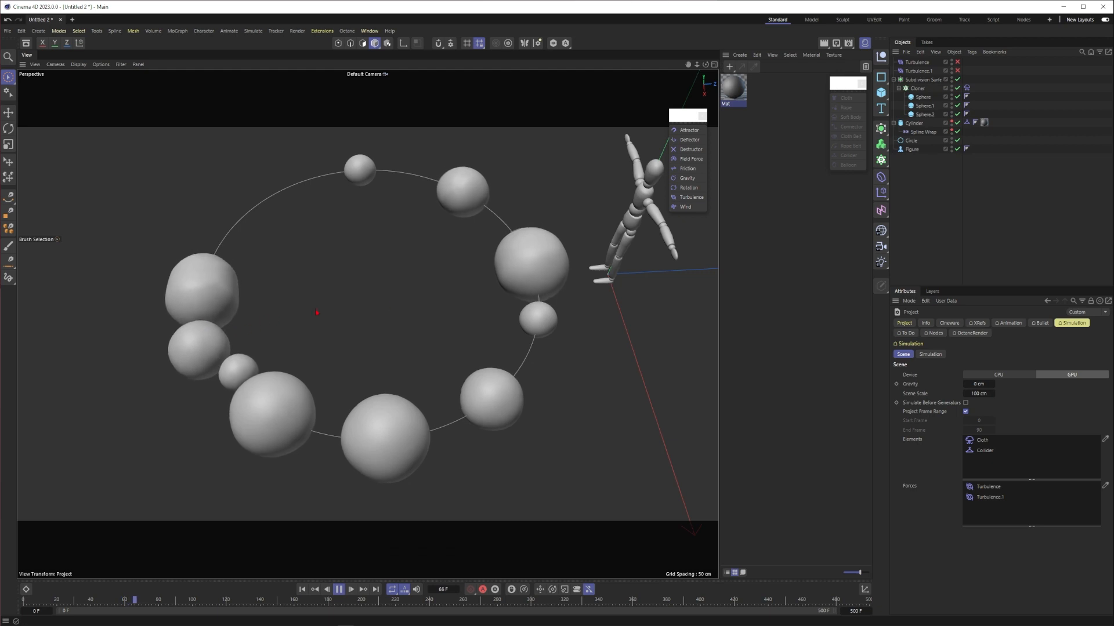
- Set the scene gravity to -300 cm, observe the running simulation and return to the first frame
left_click(978, 384)
type("-30")
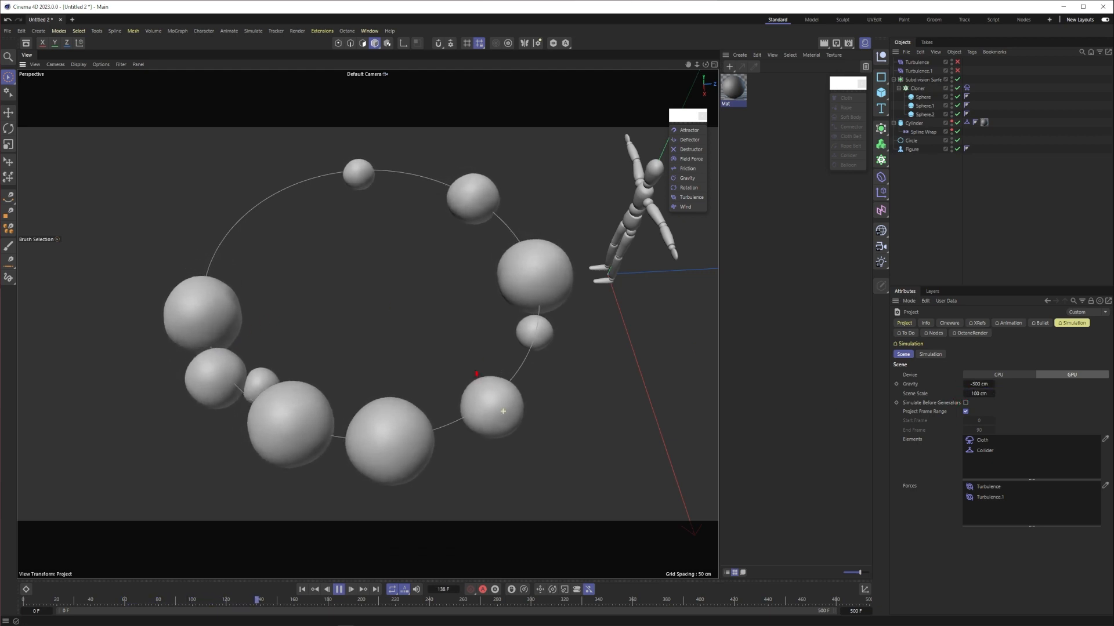
left_click_drag(503, 411, 519, 432, "alt")
left_click_drag(362, 307, 367, 324, "alt")
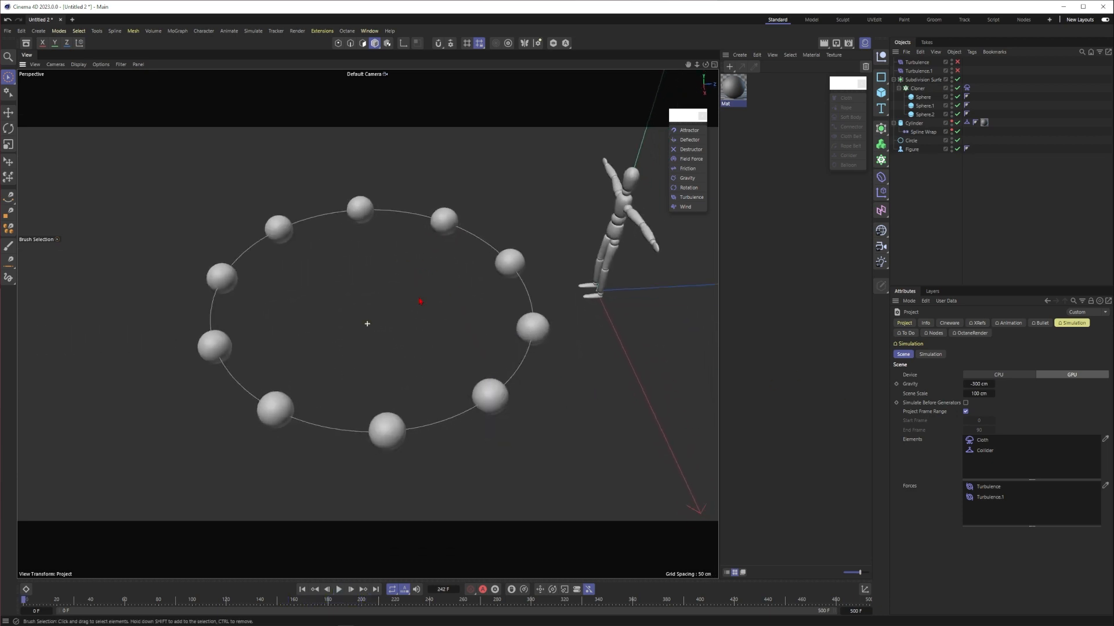
- Add a Rotation force and move it to the centre of the sphere ring, about -274 cm in Z
right_click_drag(366, 323, 410, 284, "alt")
middle_click_drag(410, 283, 419, 305, "alt")
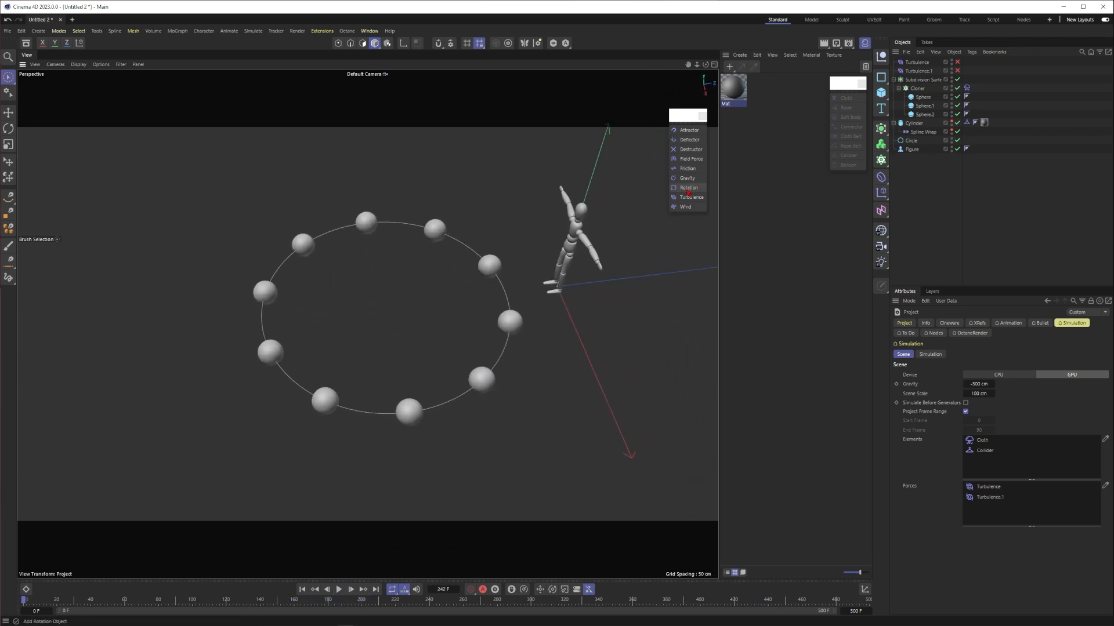
left_click(688, 192)
left_click_drag(678, 246, 377, 316, "alt")
middle_click_drag(636, 265, 594, 292, "alt")
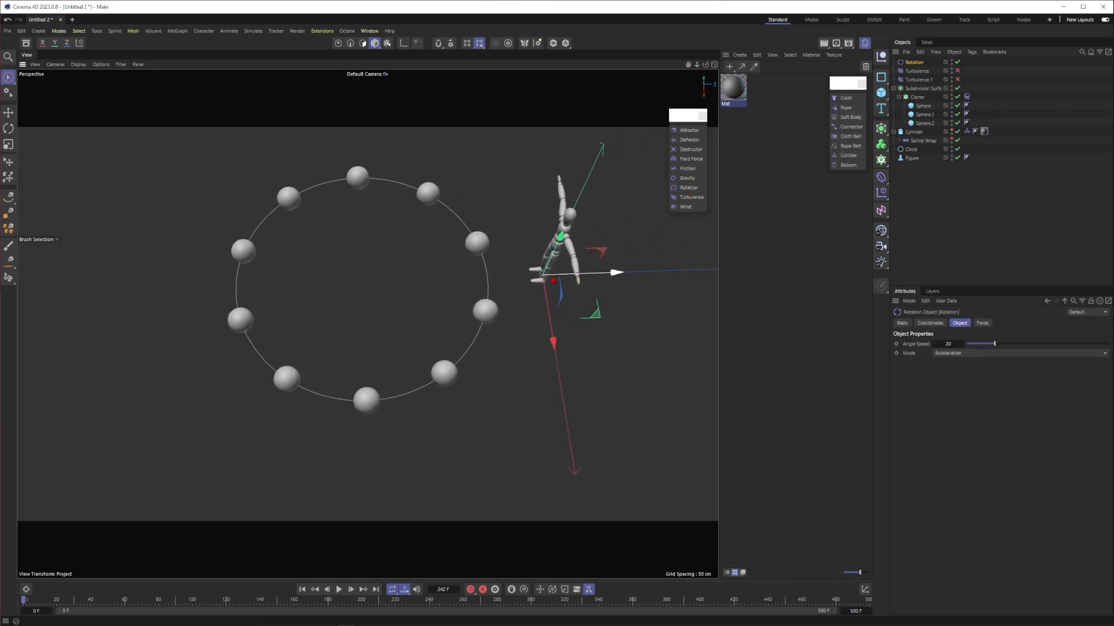
left_click_drag(617, 272, 515, 322, "alt")
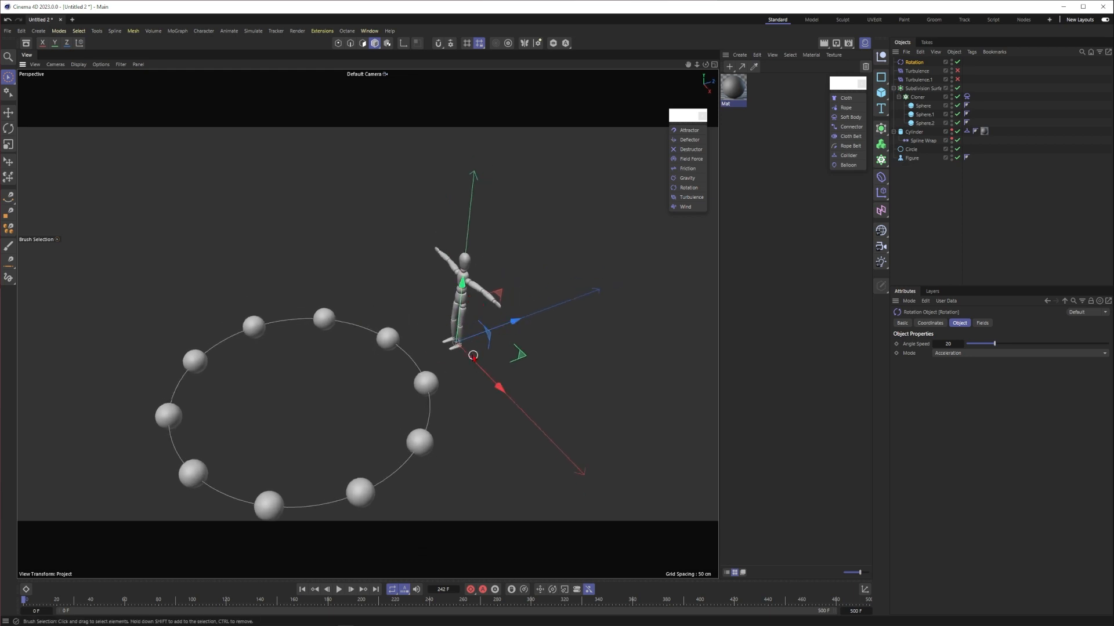
left_click_drag(622, 351, 444, 356)
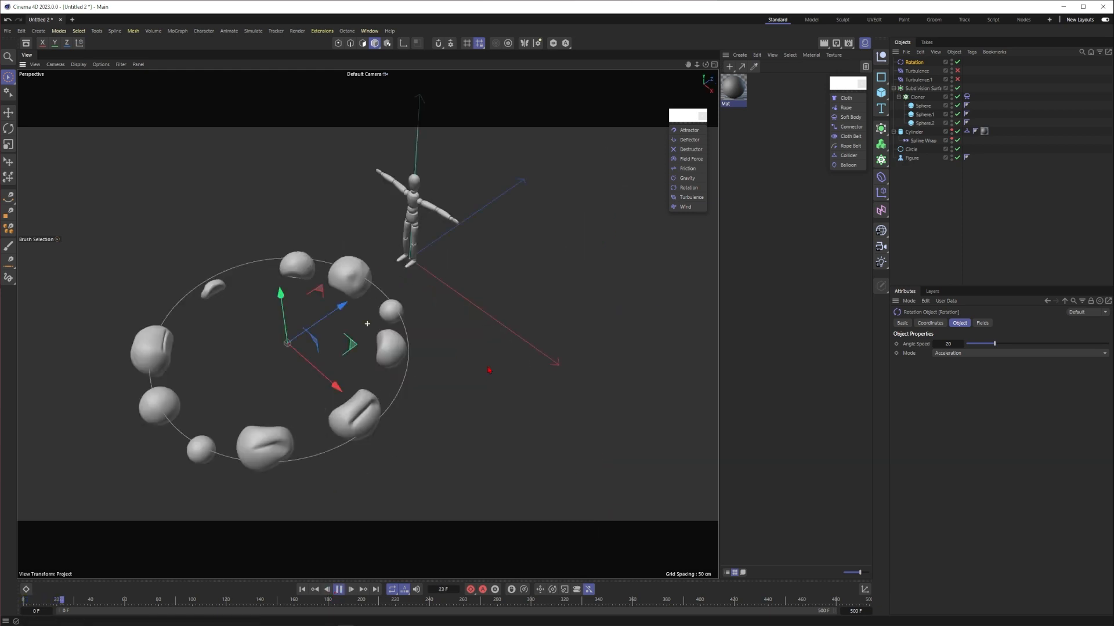
- Examine how the Rotation force moves the spheres during playback, stop it and return to the first frame
left_click_drag(489, 370, 465, 378, "alt")
middle_click_drag(465, 377, 525, 174, "alt")
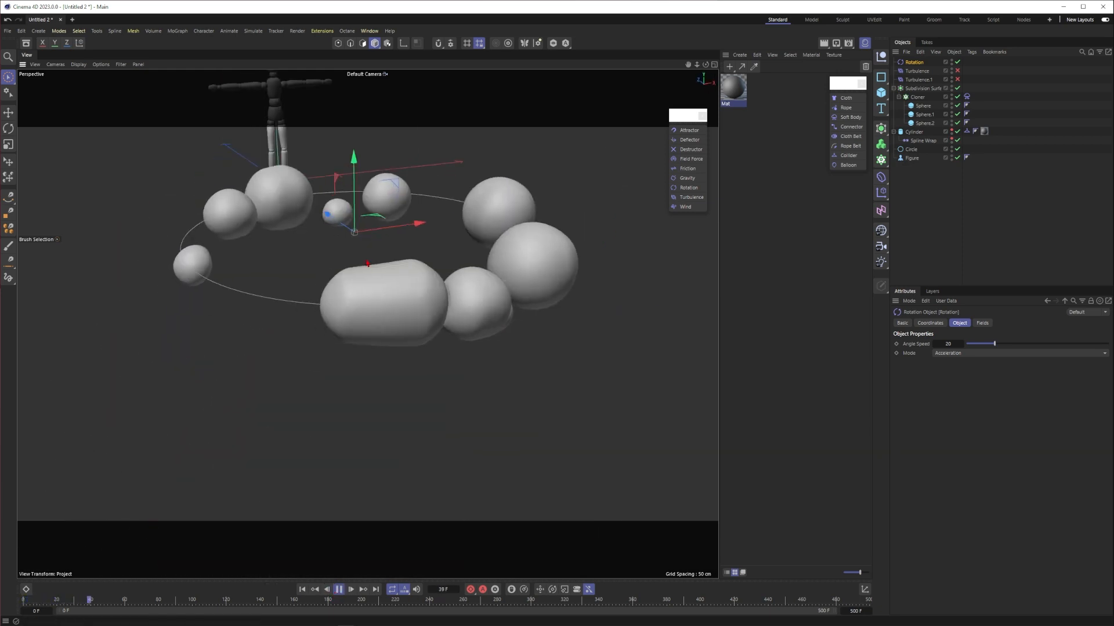
left_click_drag(333, 203, 298, 199, "alt")
left_click_drag(376, 222, 302, 273, "alt")
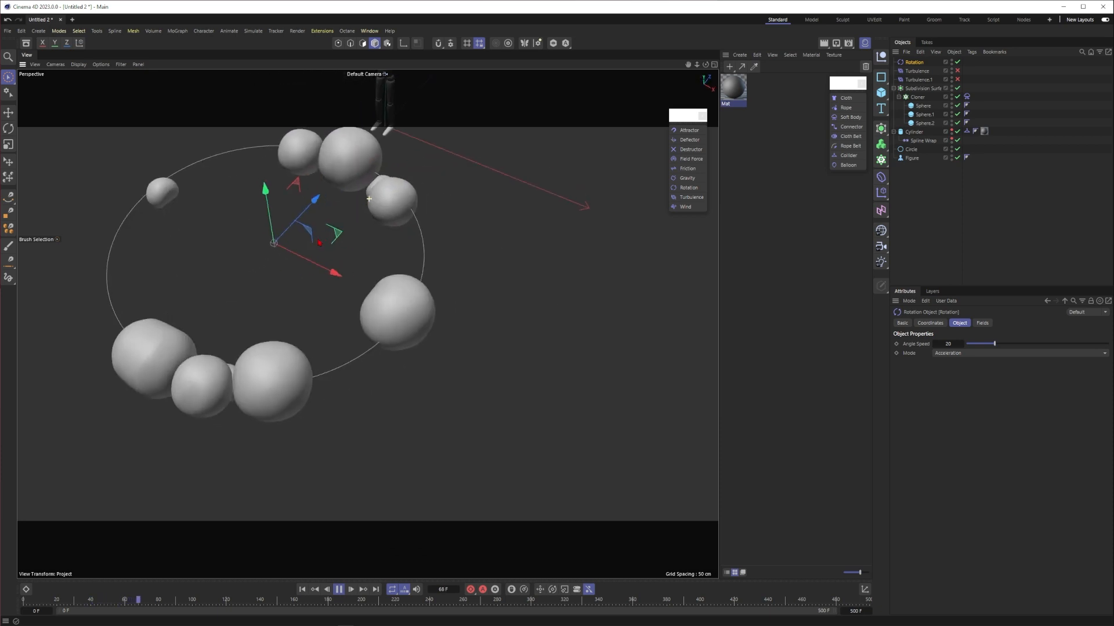
left_click(339, 590)
left_click(302, 590)
- Set the Rotation force's pitch to 90° and replay the simulation to check the movement around the ring
middle_click_drag(390, 241, 505, 310, "alt")
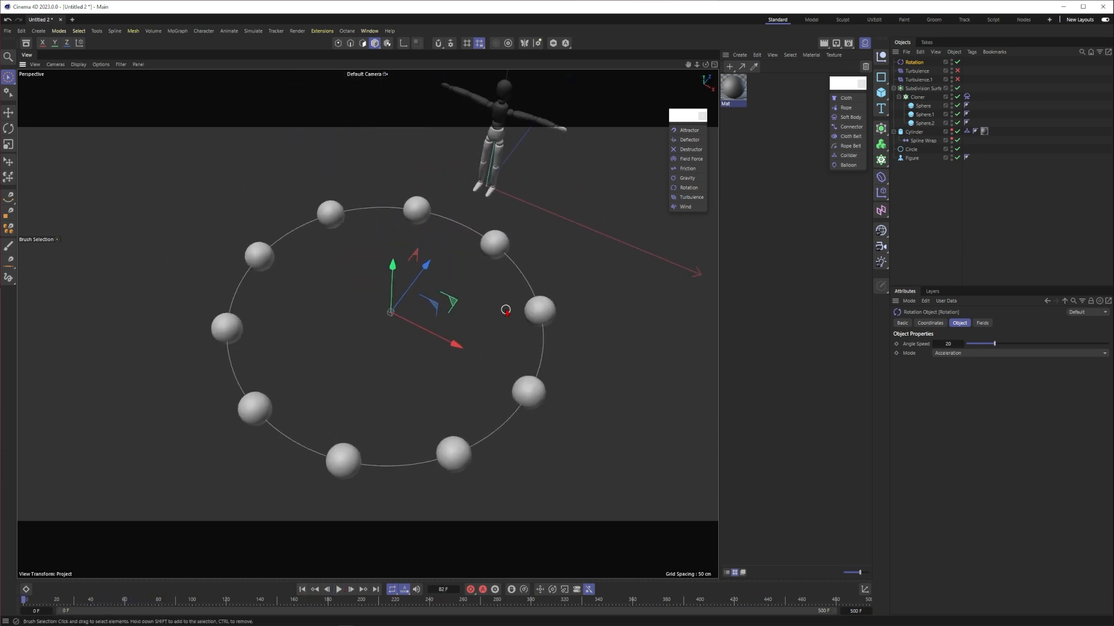
key("r")
left_click_drag(406, 273, 366, 357)
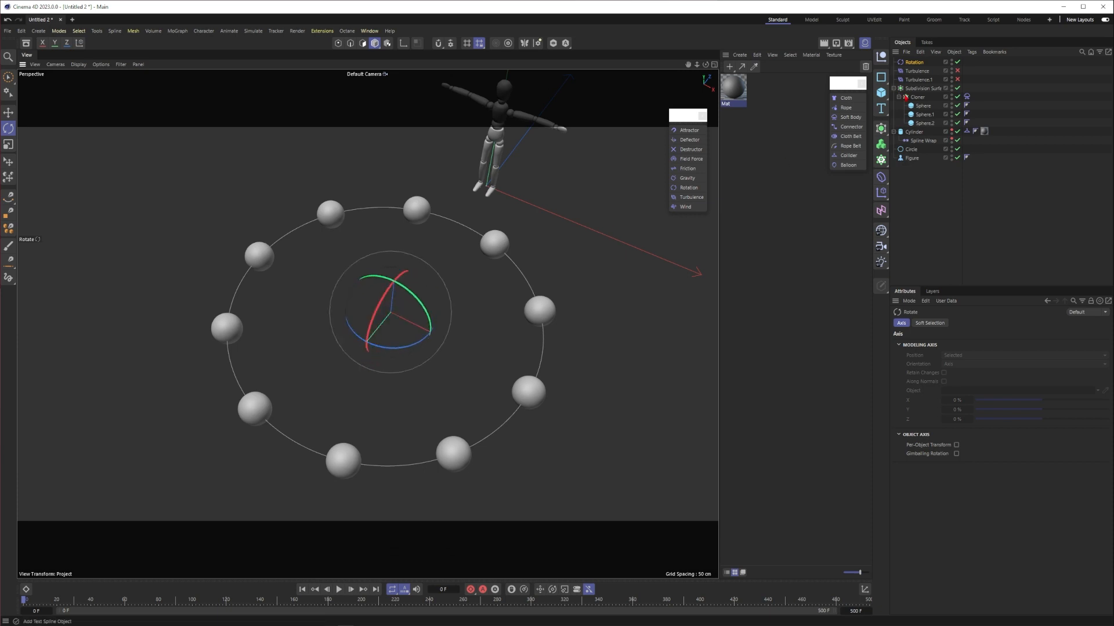
left_click(913, 63)
left_click(930, 323)
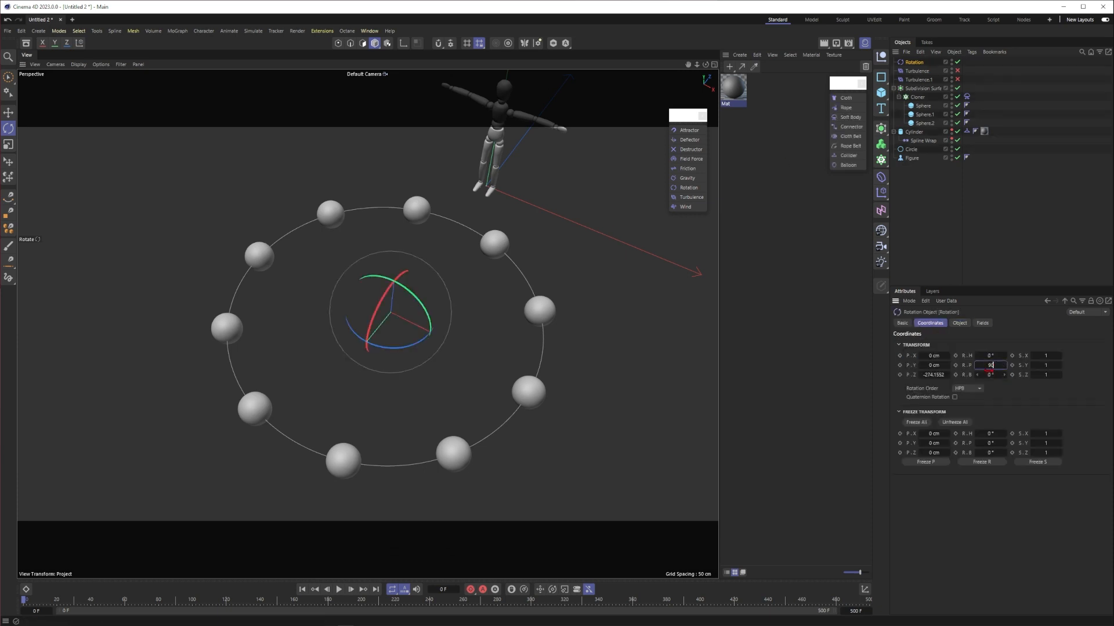
key("Return")
left_click(943, 218)
left_click_drag(522, 360, 459, 344, "alt")
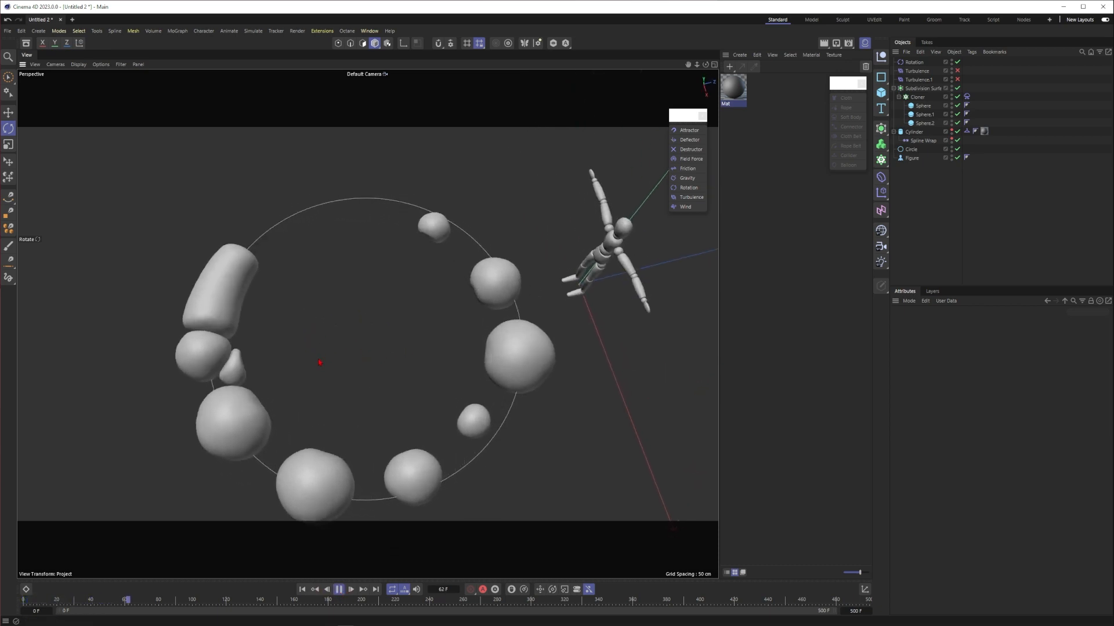
- Set the Rotation force's Angle Speed to 500 and replay the simulation from the first frame
left_click(914, 62)
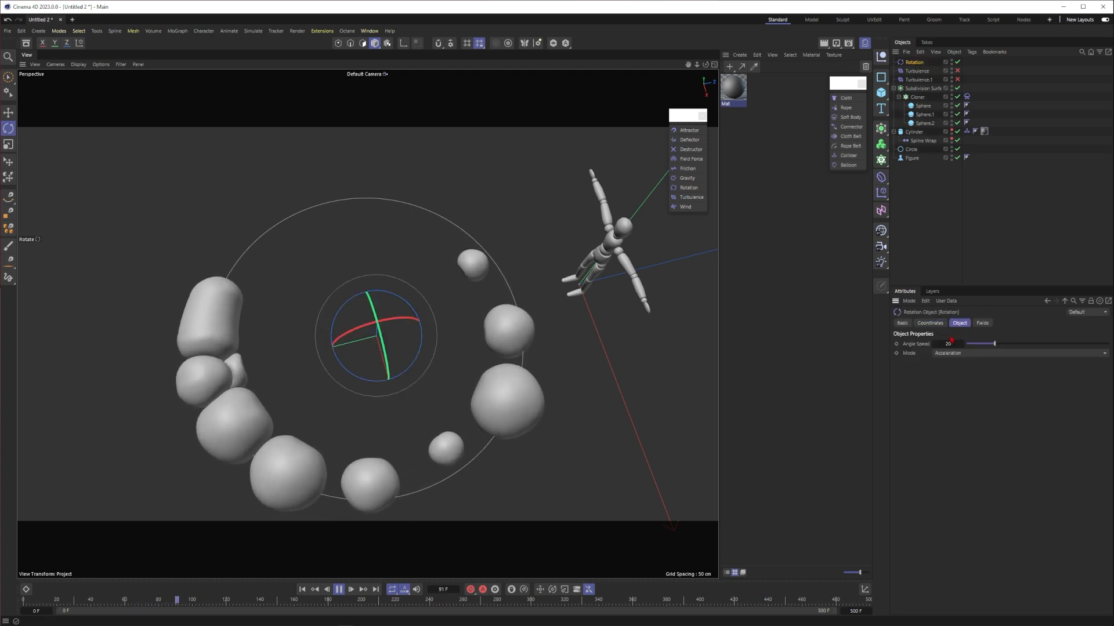
double_click(948, 345)
type("500")
key("Return")
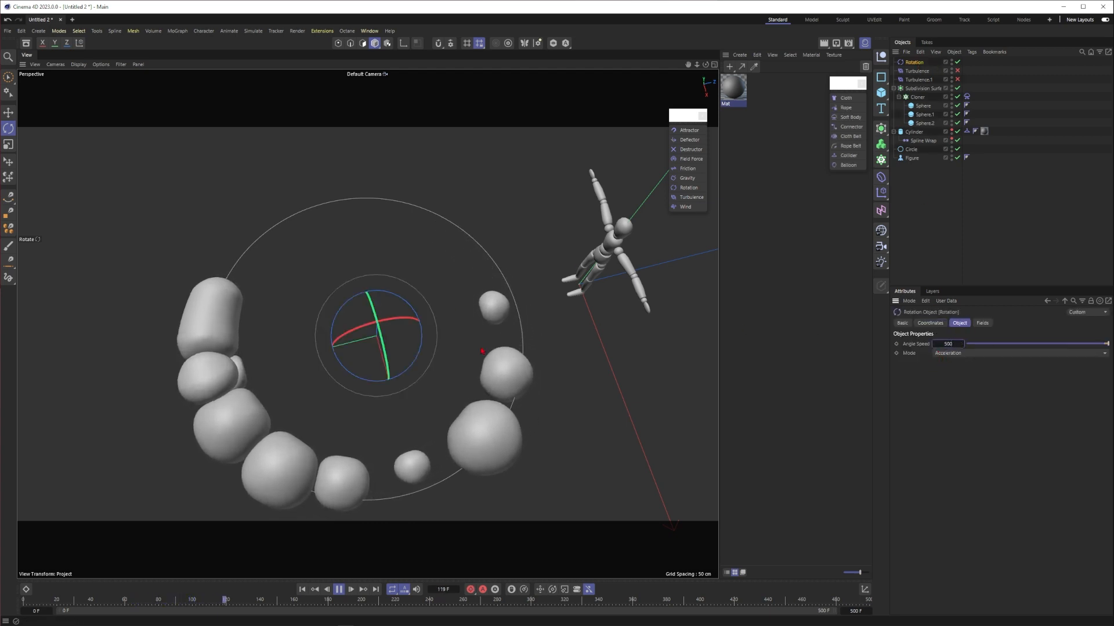
left_click(302, 589)
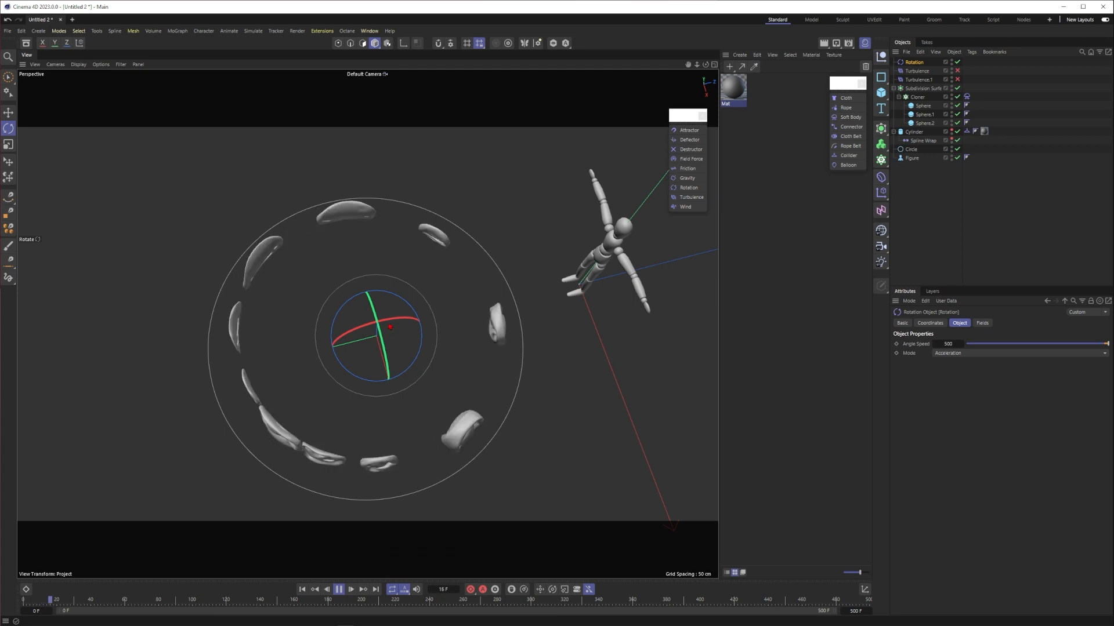
- Set the Rotation force's Angle Speed to 100 and replay the simulation from the first frame
left_click_drag(390, 327, 356, 315, "alt")
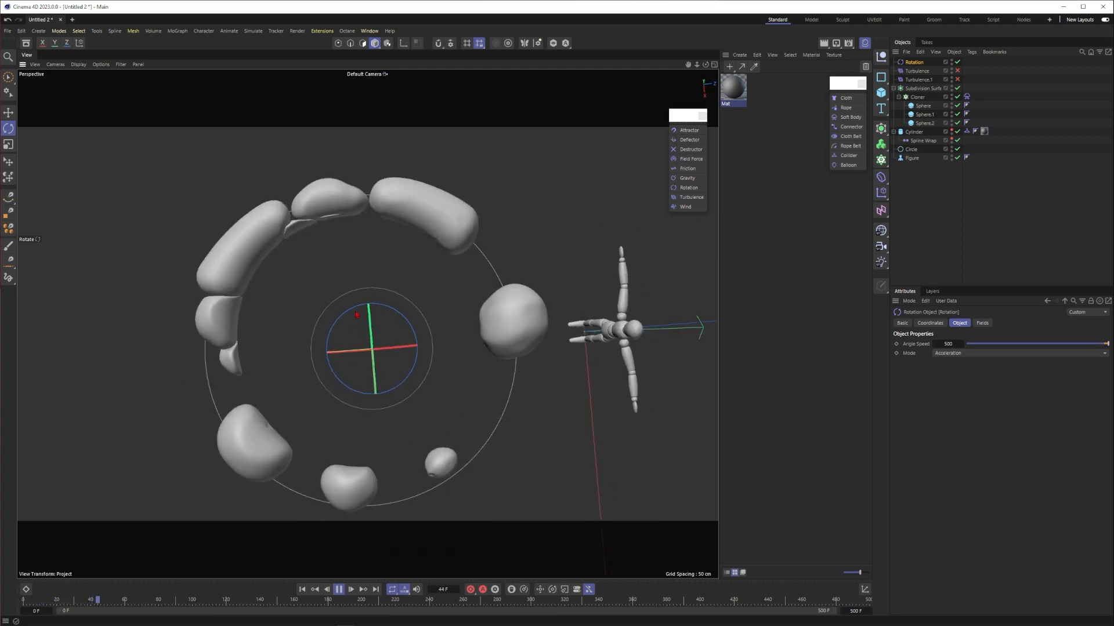
middle_click_drag(292, 302, 359, 263, "alt")
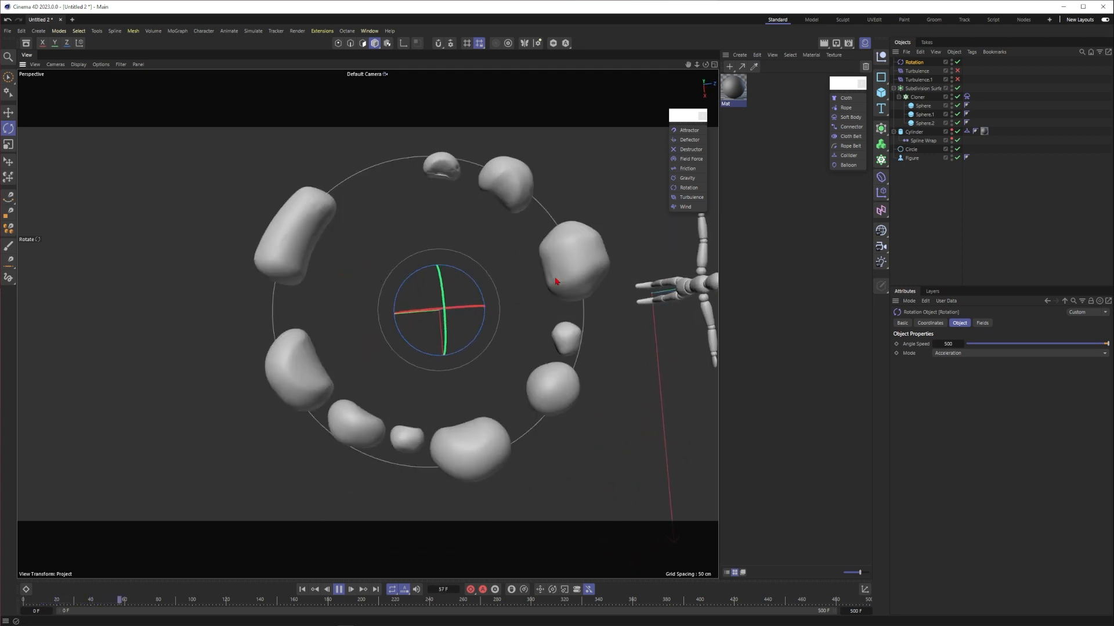
double_click(946, 344)
type("100")
key("Return")
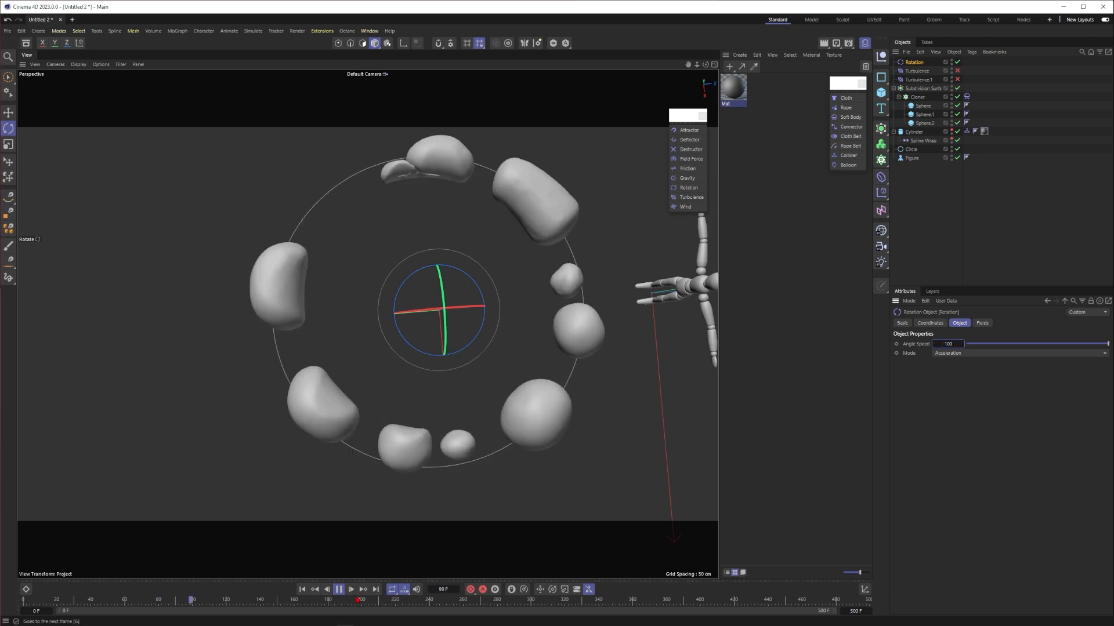
left_click(302, 590)
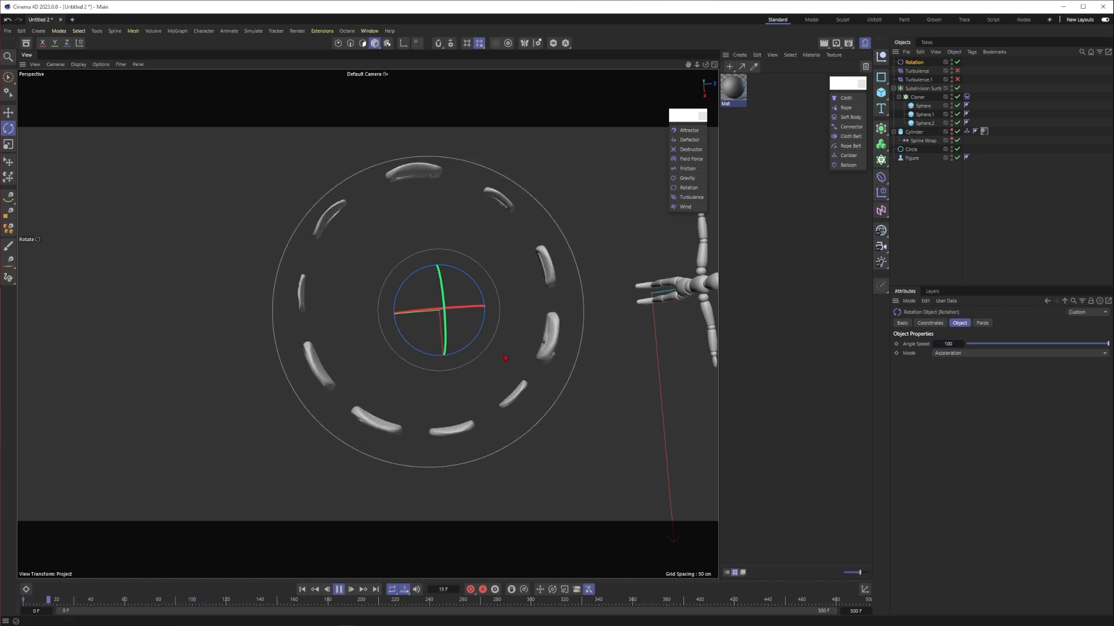
- Set the Rotation force's Angle Speed to 50 and replay the simulation from the first frame
double_click(947, 345)
type("50")
key("Return")
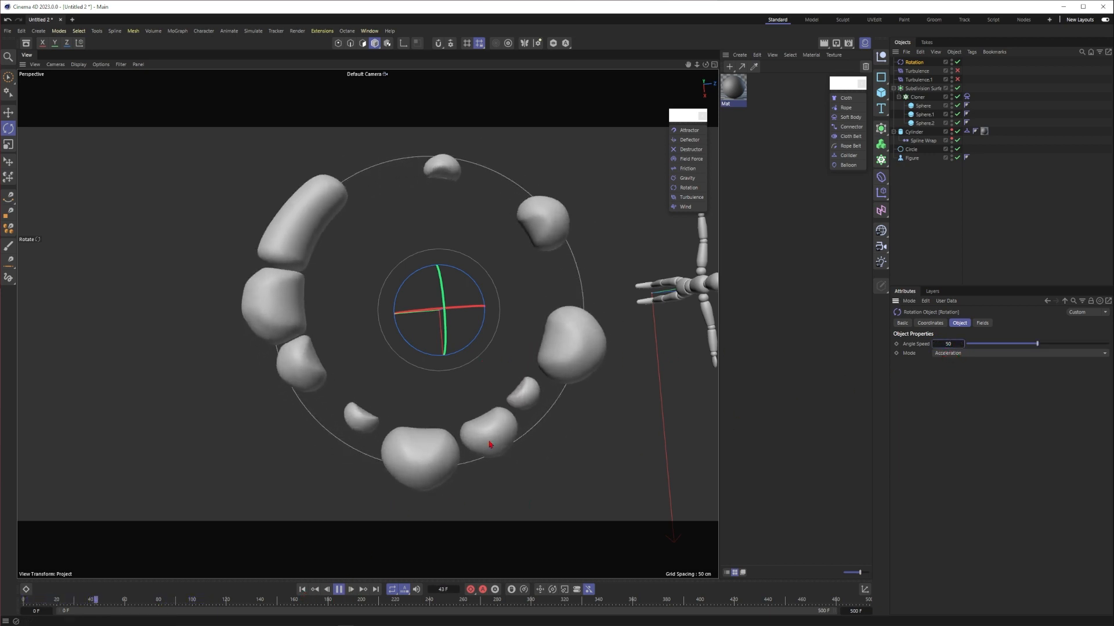
left_click(302, 590)
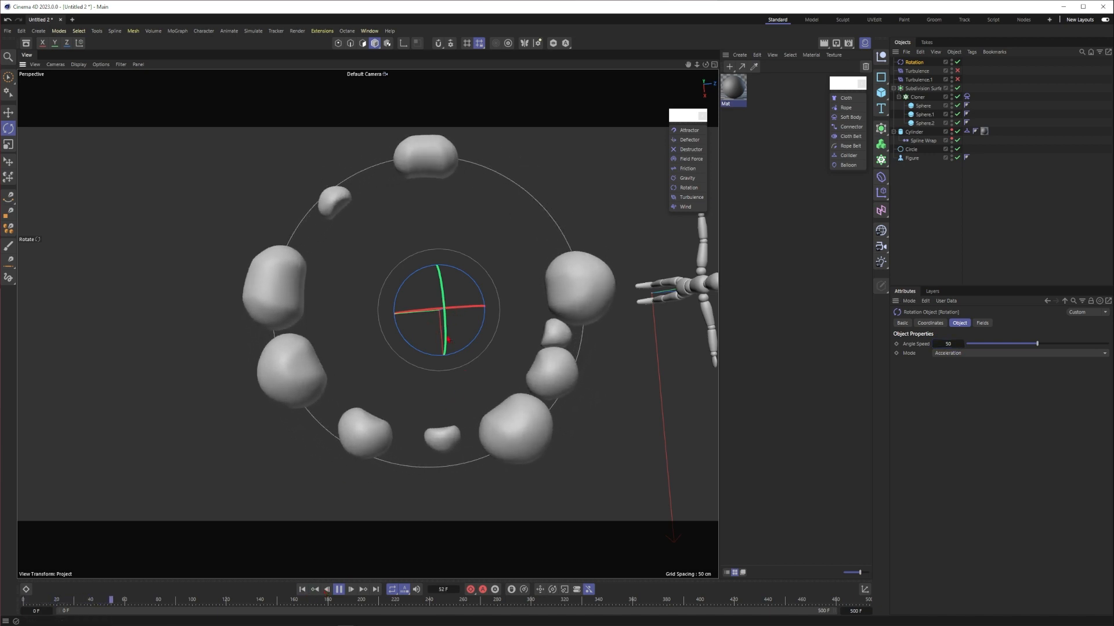
- Examine how the clones move around the ring and check the friction setting in the Cylinder's Collider tag
left_click_drag(448, 340, 319, 260, "alt")
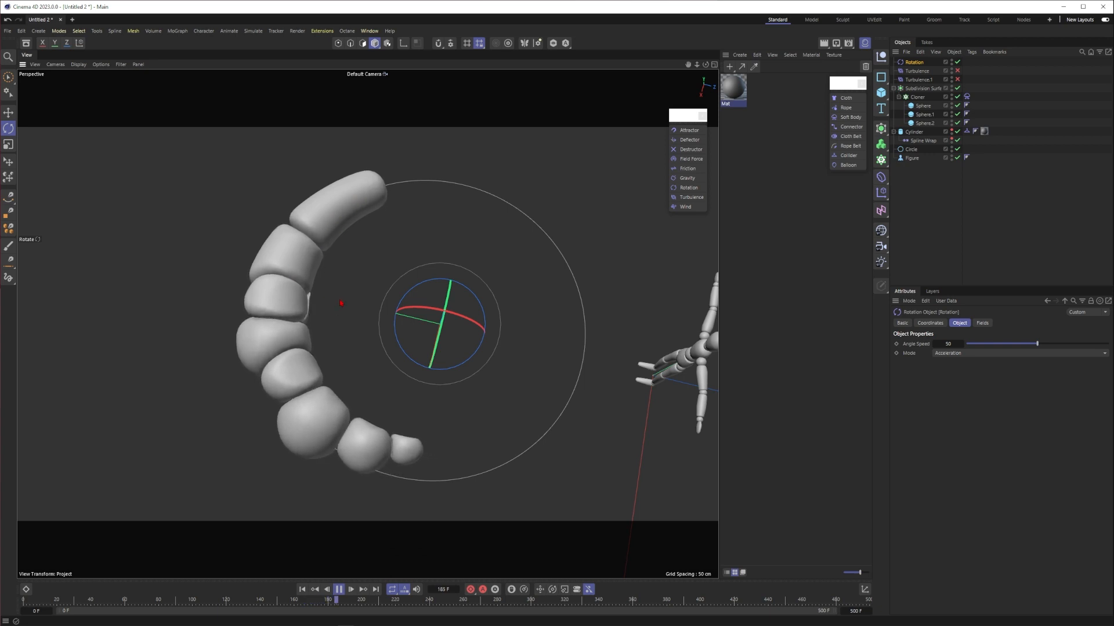
left_click_drag(340, 304, 341, 333, "alt")
middle_click_drag(339, 339, 340, 313, "alt")
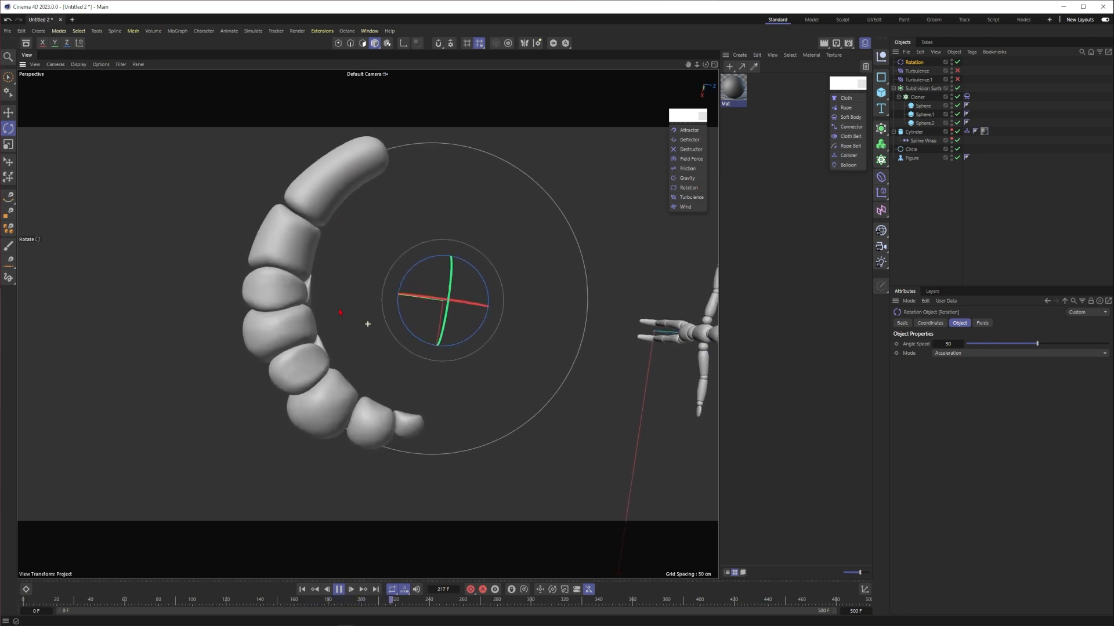
left_click(967, 132)
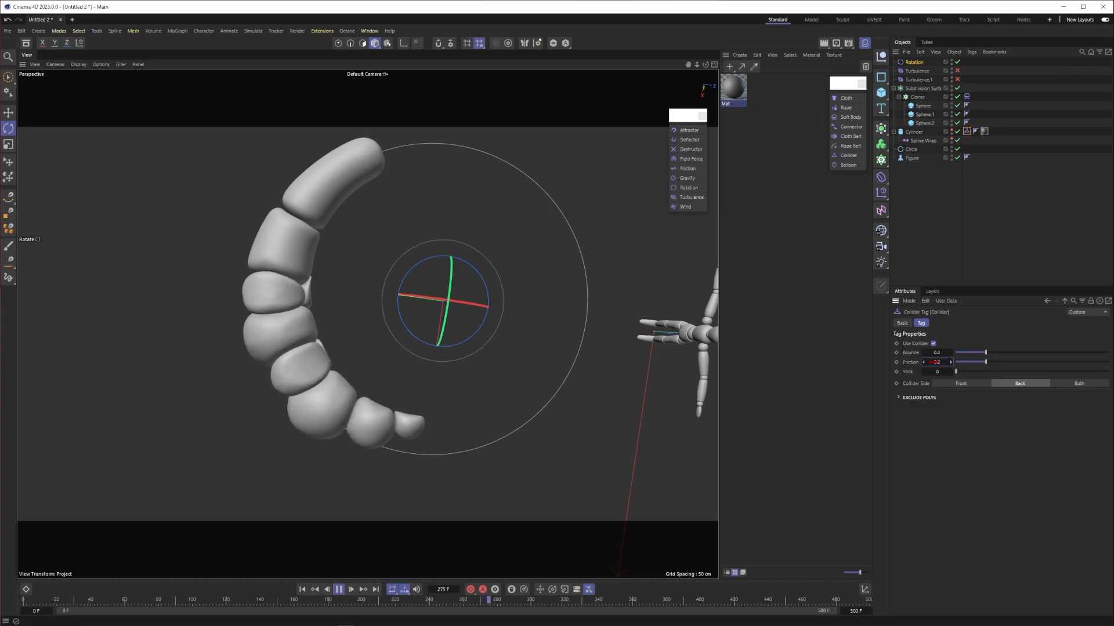
left_click(373, 254)
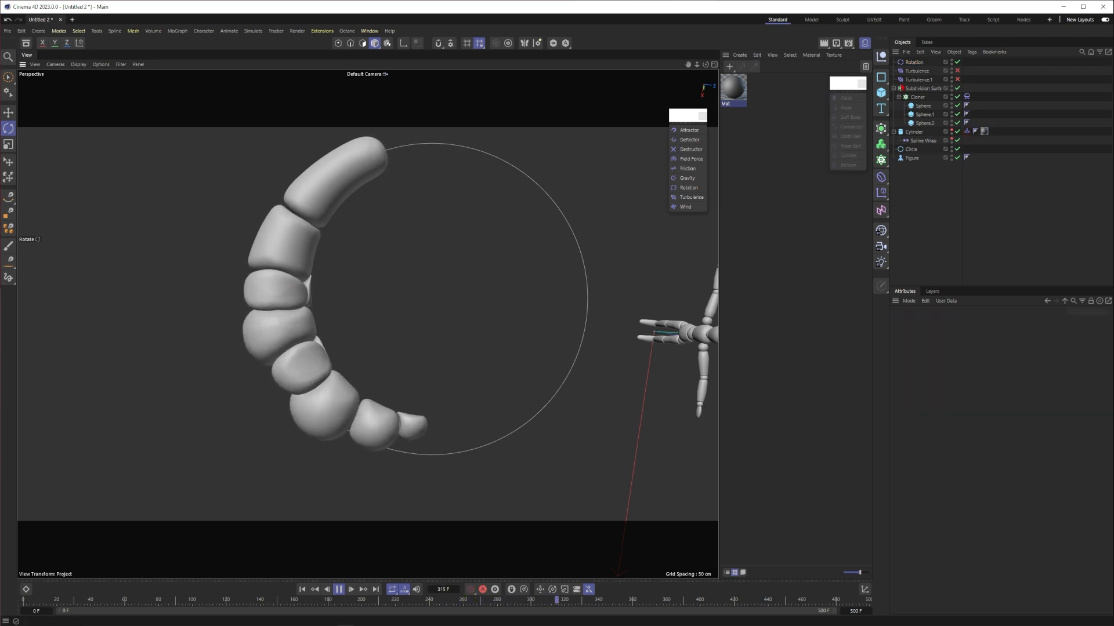
- Raise the Rotation force's Angle Speed to 100, replay the simulation and stop it after checking the movement
left_click(915, 62)
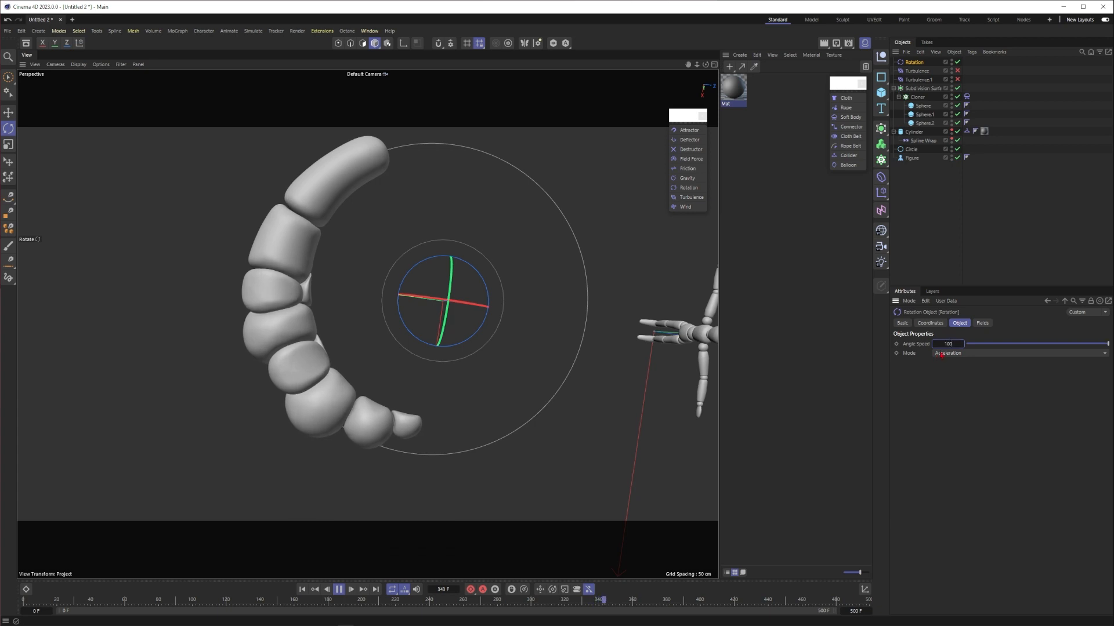
left_click(302, 590)
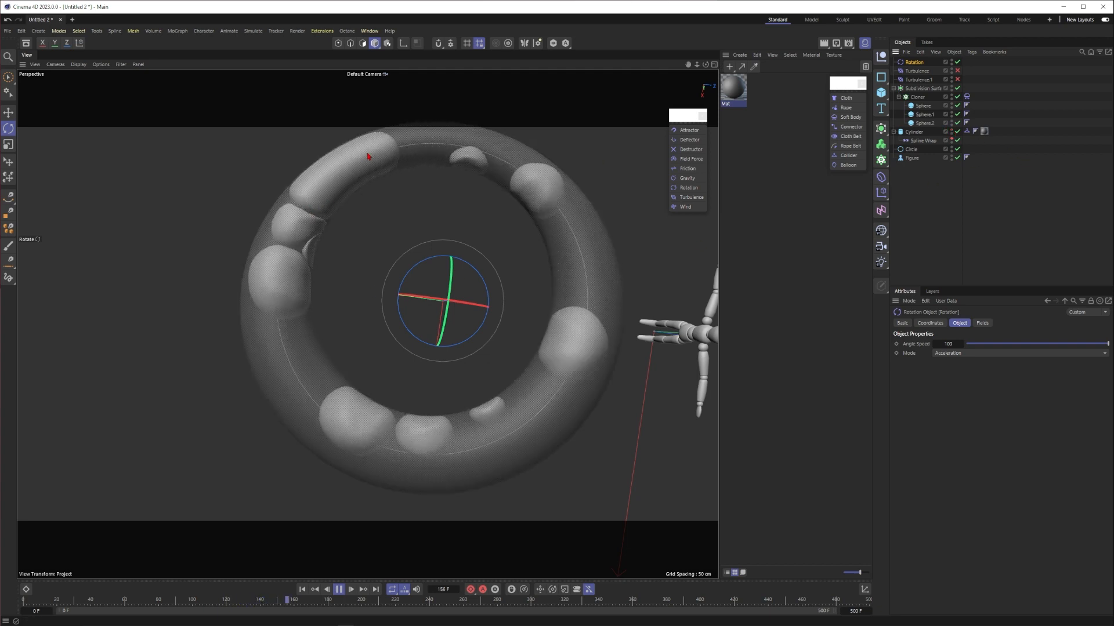
middle_click_drag(399, 210, 360, 233, "alt")
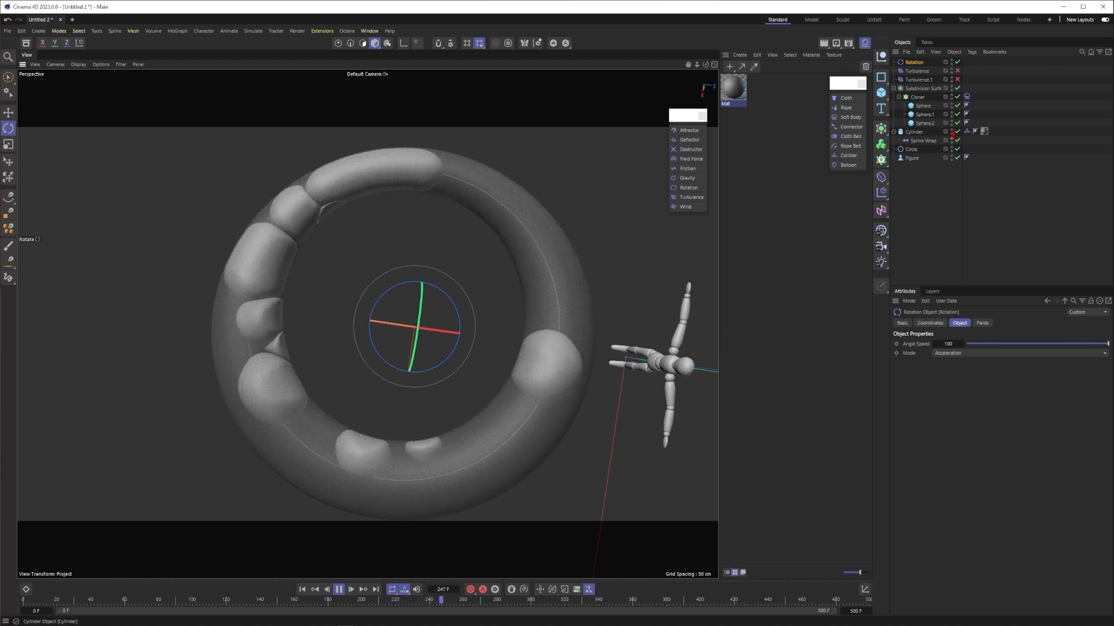
left_click(339, 589)
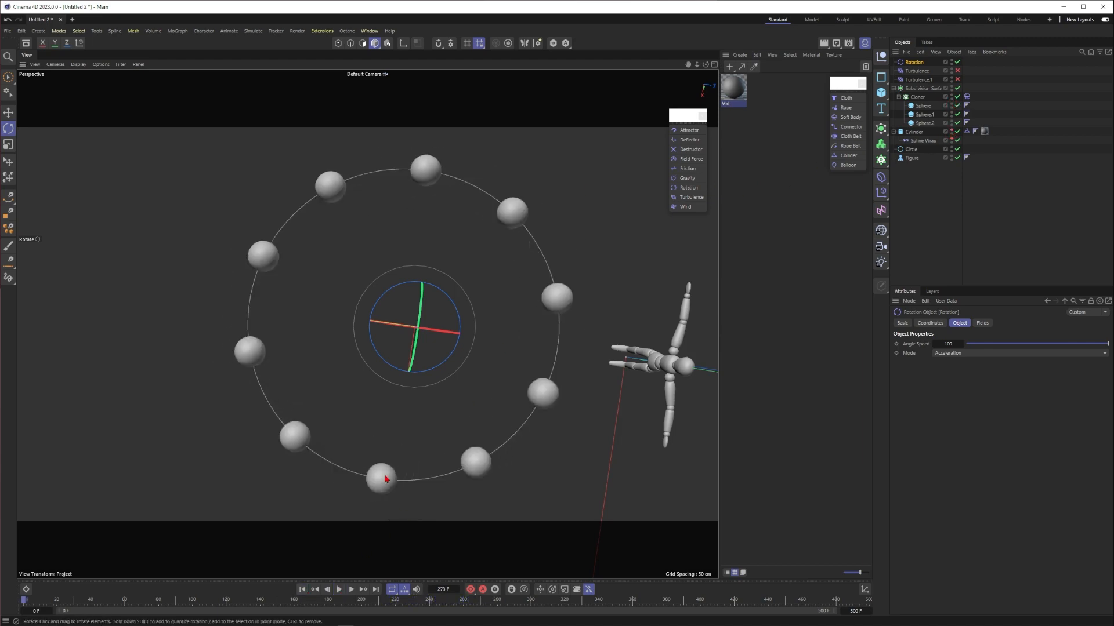
- Set the Cloner's Count to 20 and start the simulation from the first frame
left_click(383, 475)
left_click(1020, 436)
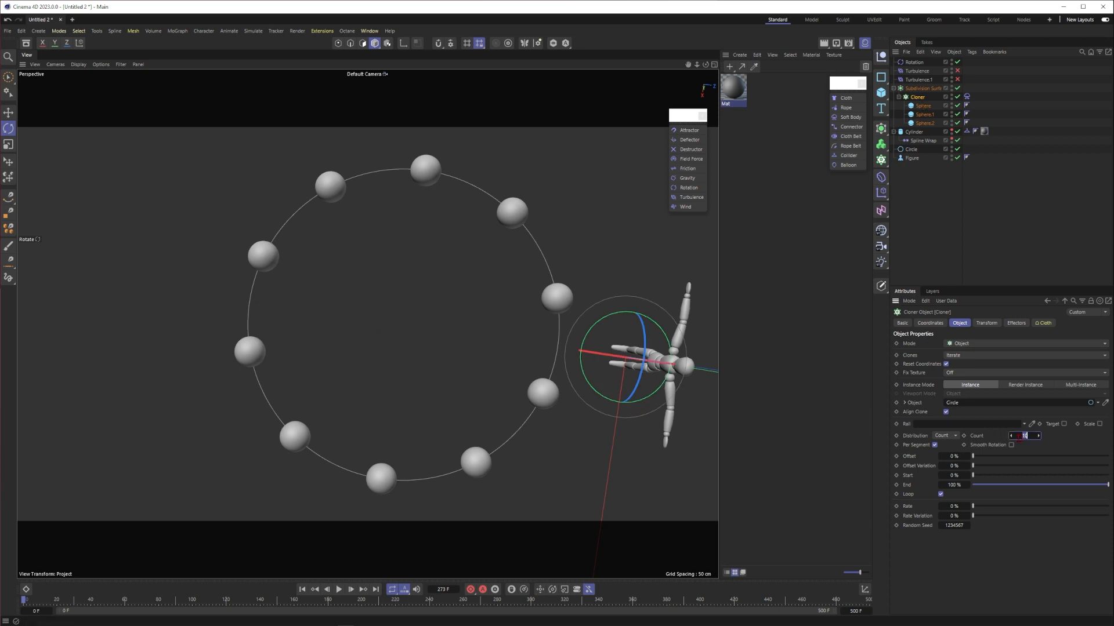
left_click(302, 589)
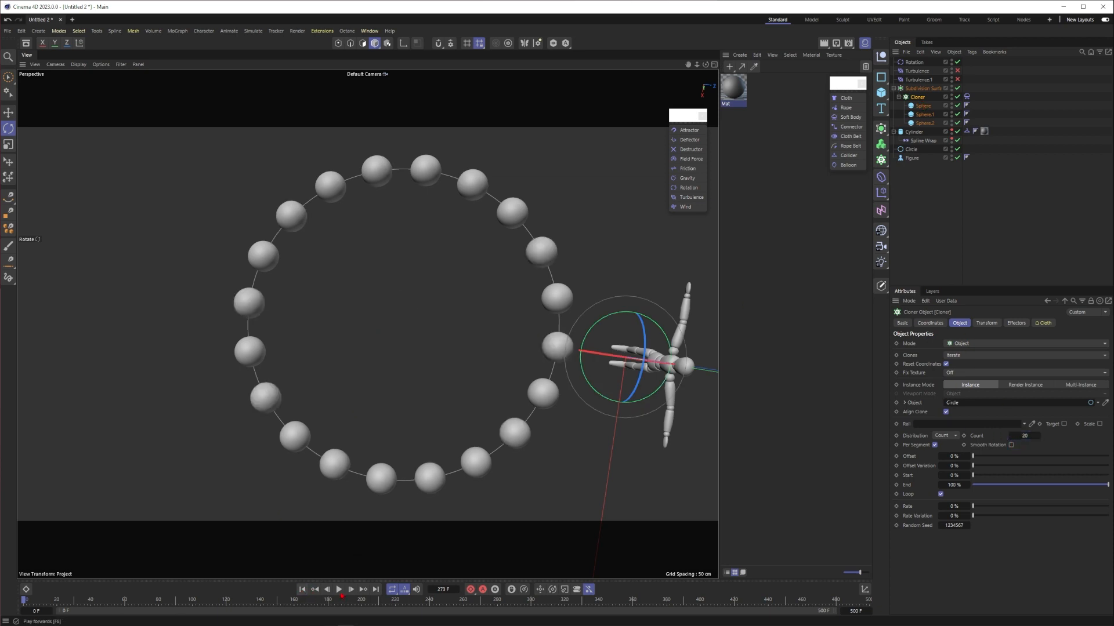
left_click(339, 589)
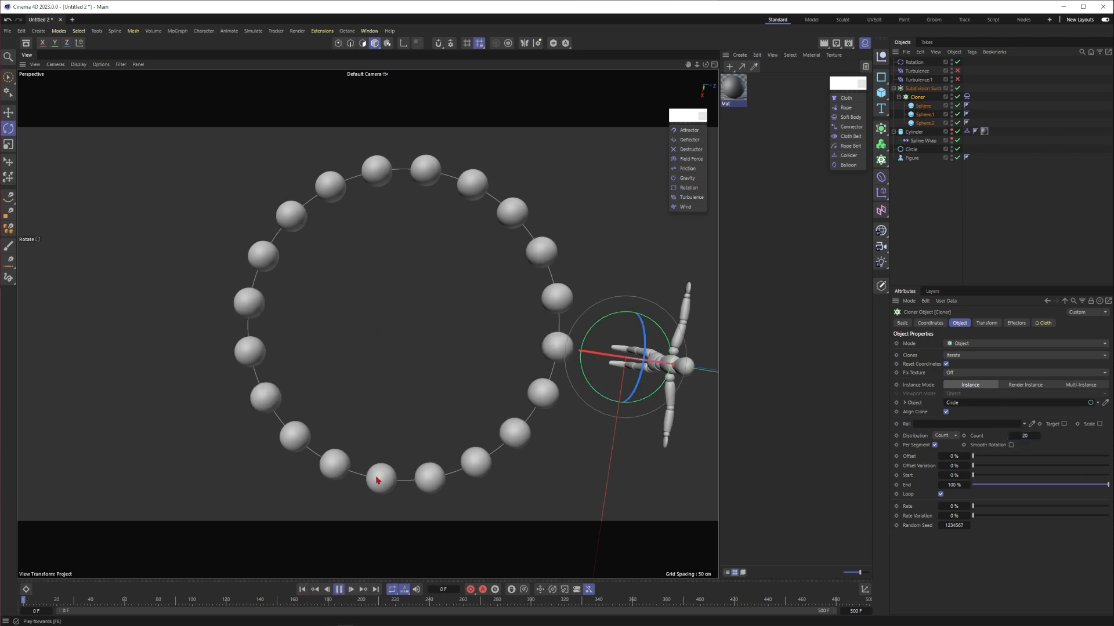
- Set the Segments of all three spheres in the Cloner to 25 and replay the simulation
left_click(923, 107)
left_click(924, 123, "shift")
left_click(339, 590)
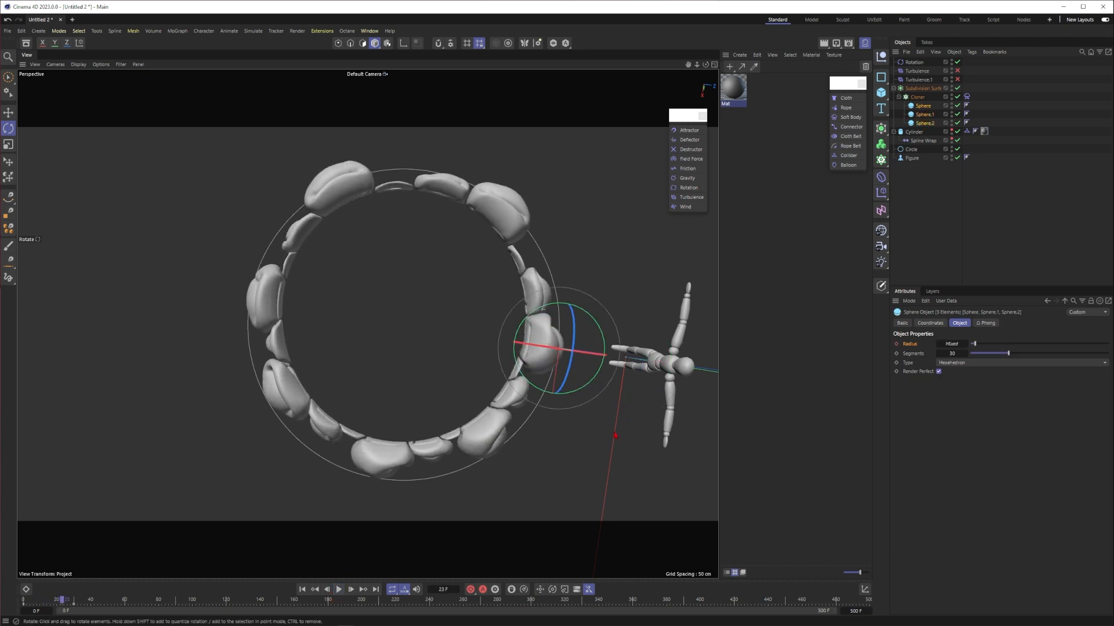
left_click(951, 353)
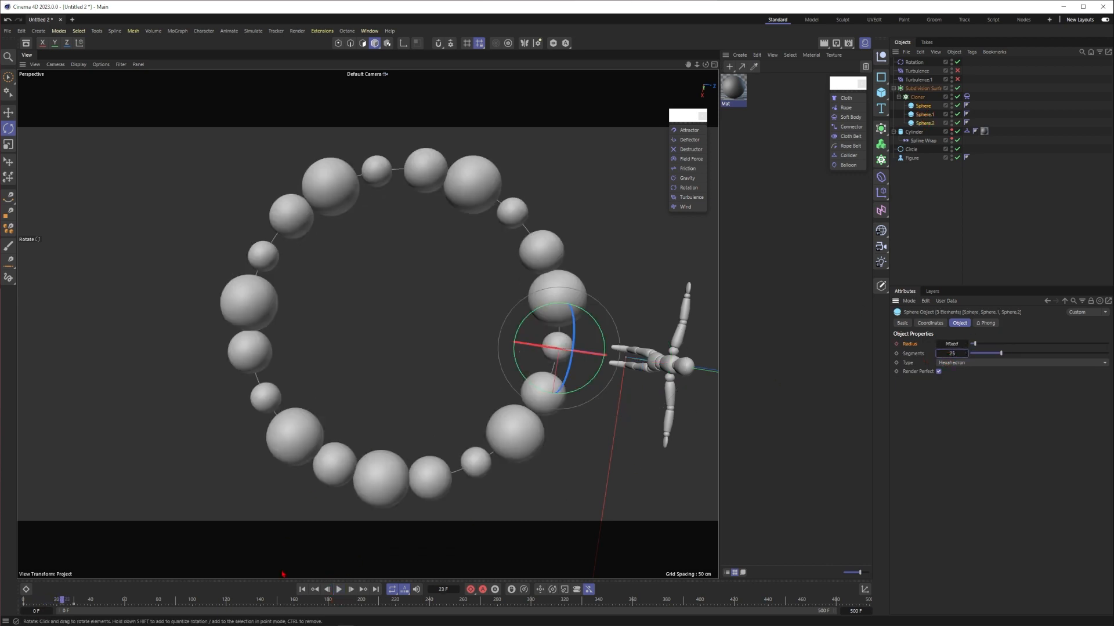
left_click(302, 590)
left_click(338, 590)
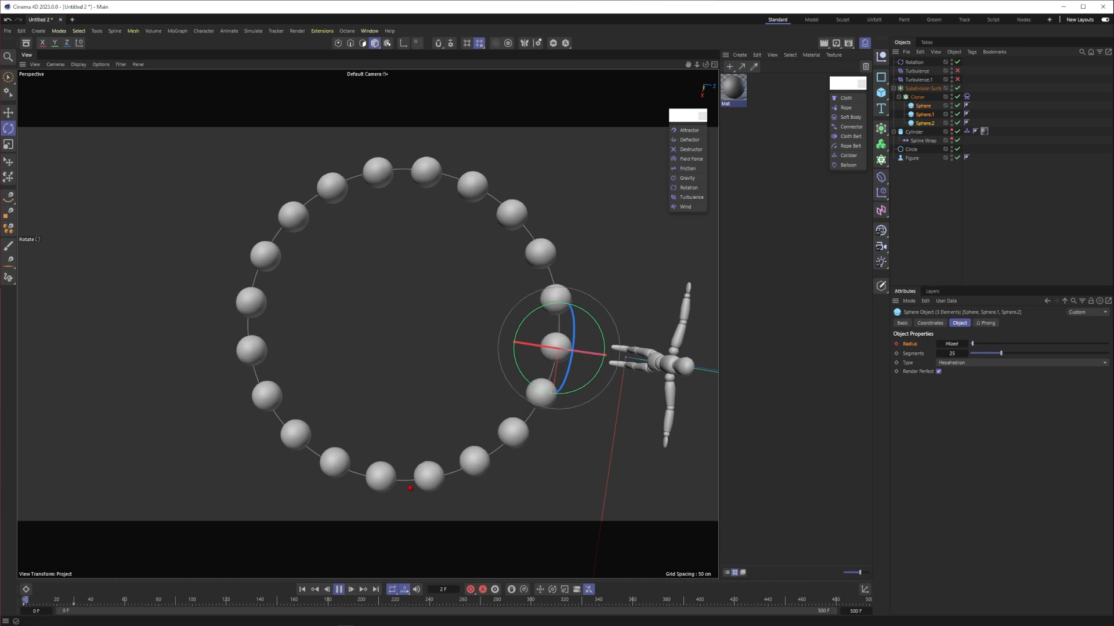
- Examine the denser ring of clones during playback, stop it and look at the Cloner's Cloth tag settings
left_click(625, 318)
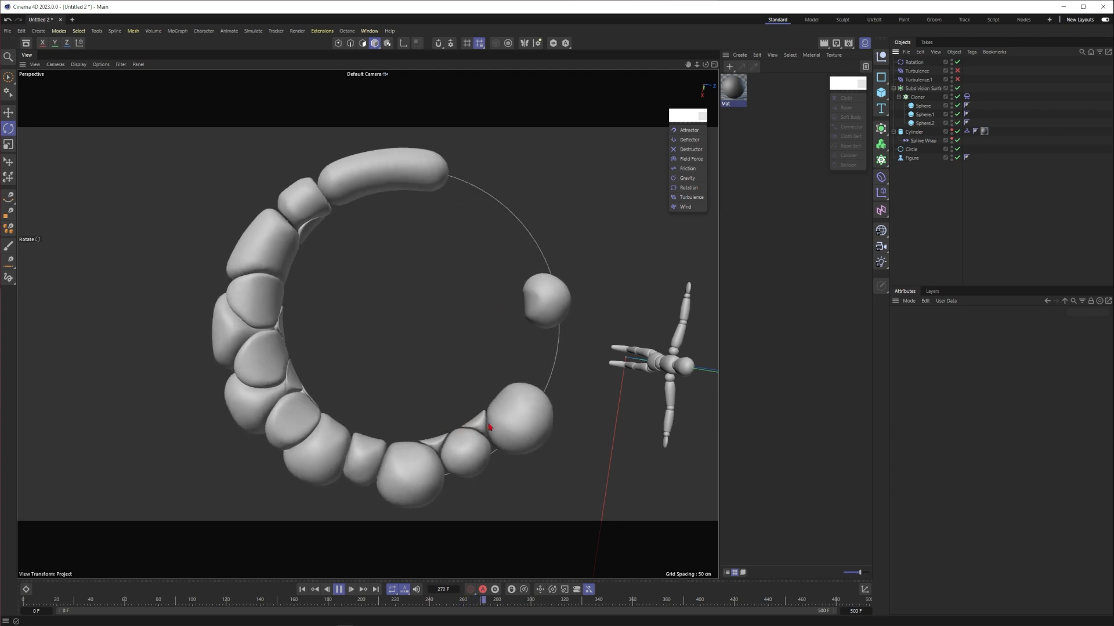
key("F8")
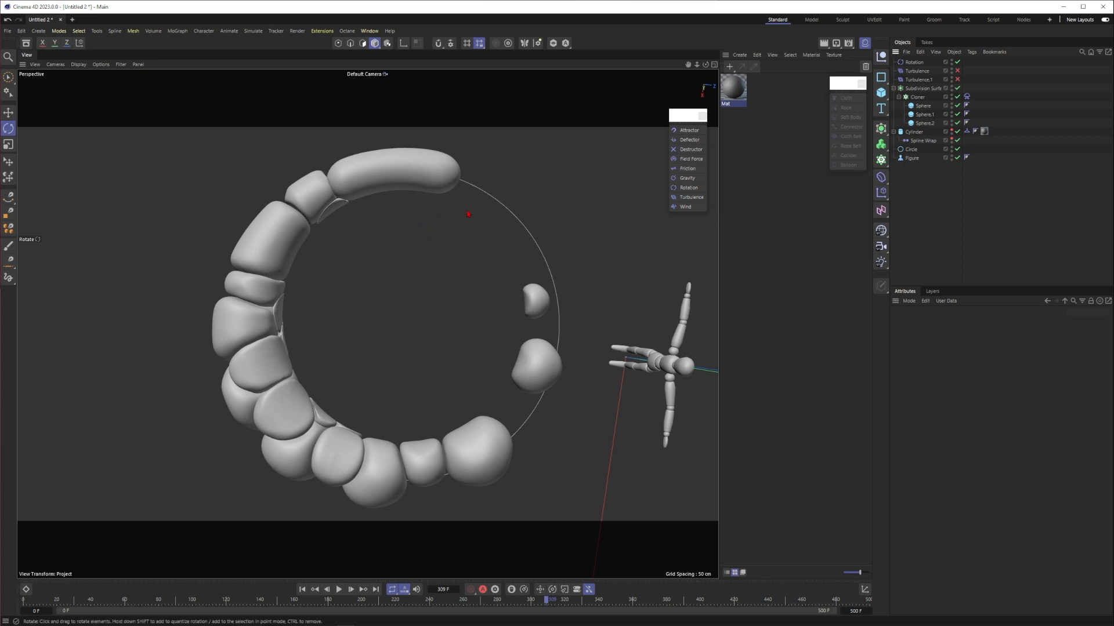
left_click(966, 97)
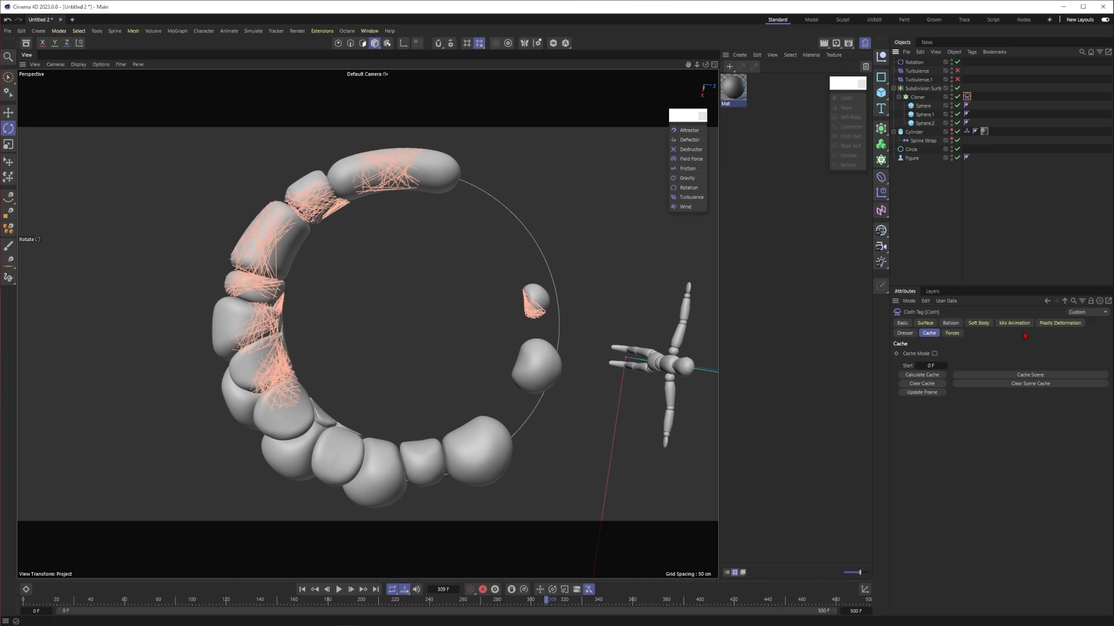
left_click(916, 263)
- Enable the first Turbulence force and replay the simulation from the first frame, stopping after a short check
left_click(917, 72)
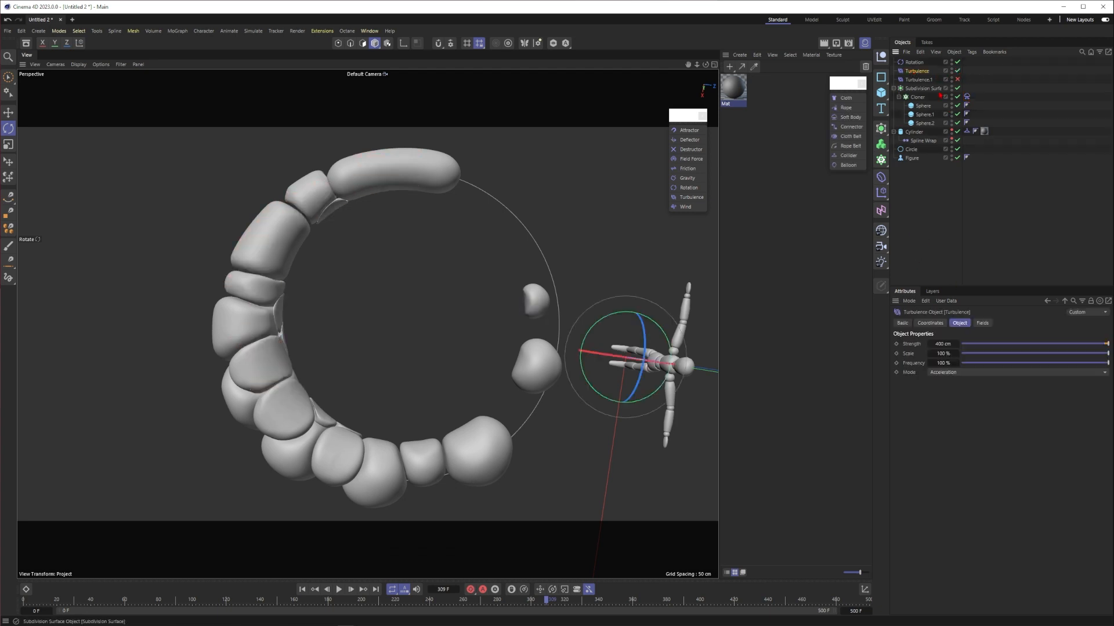
left_click(301, 589)
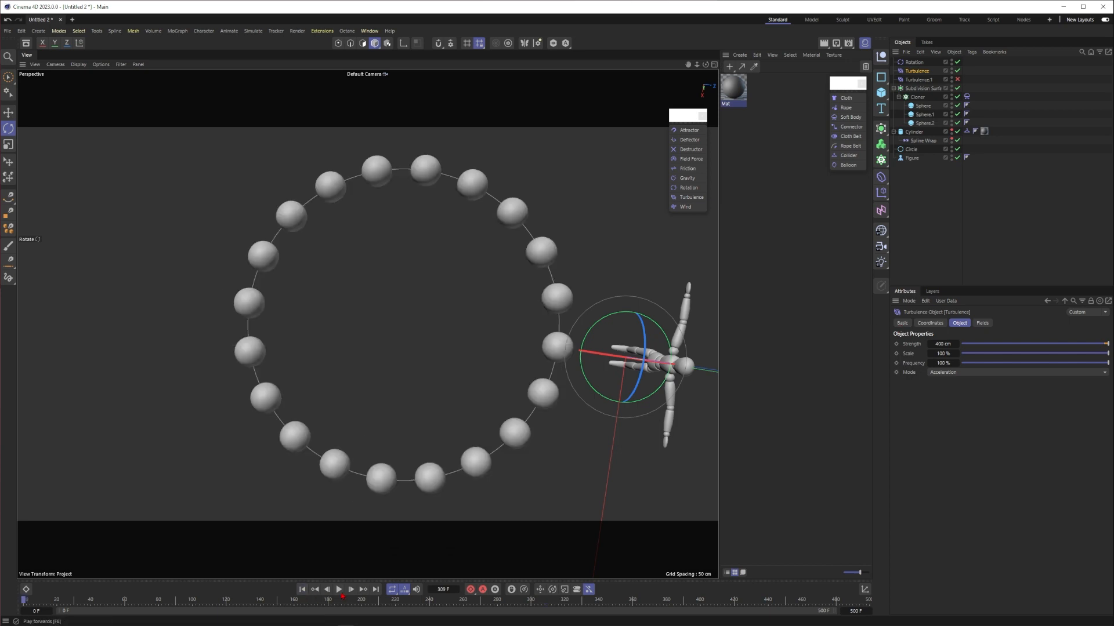
left_click(339, 590)
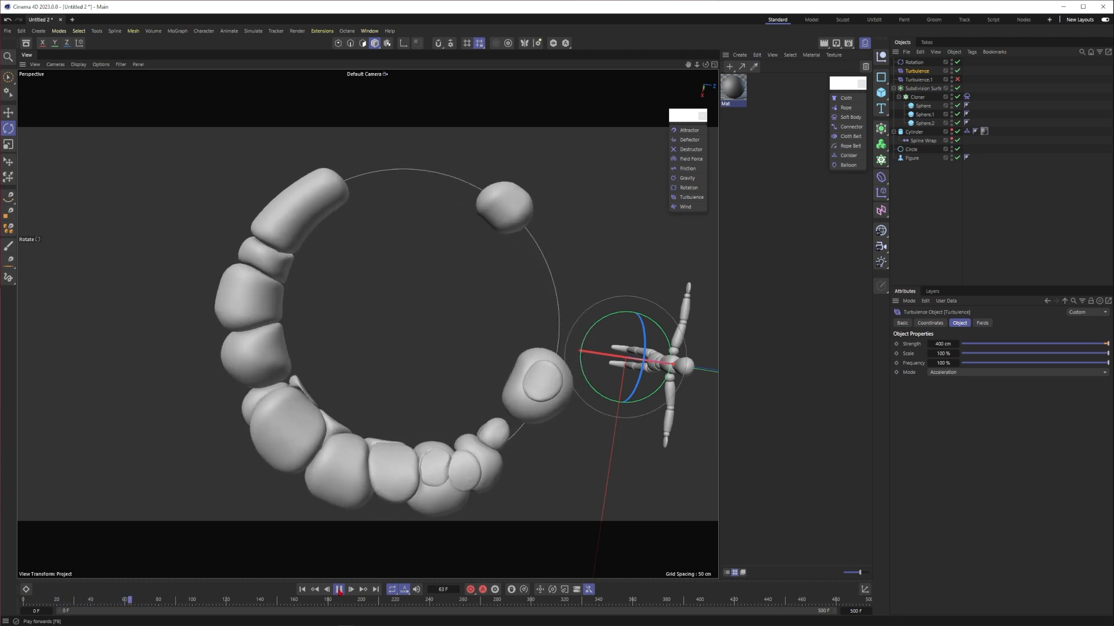
left_click(339, 589)
- Set the Damping in the project's simulation settings to 40%
left_click(990, 176)
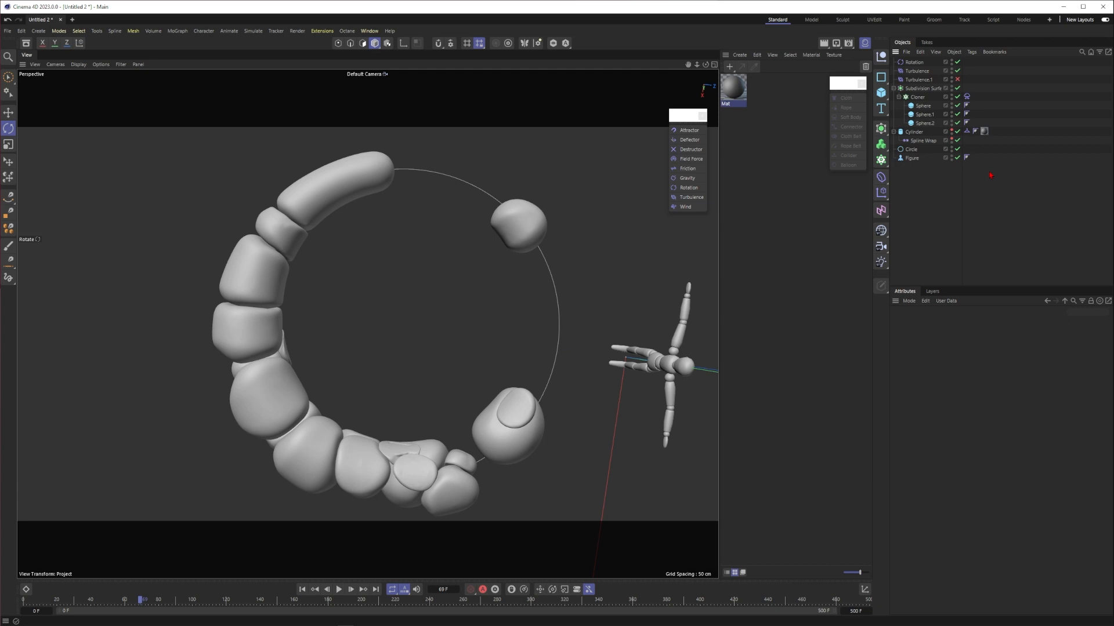
key("ctrl+d")
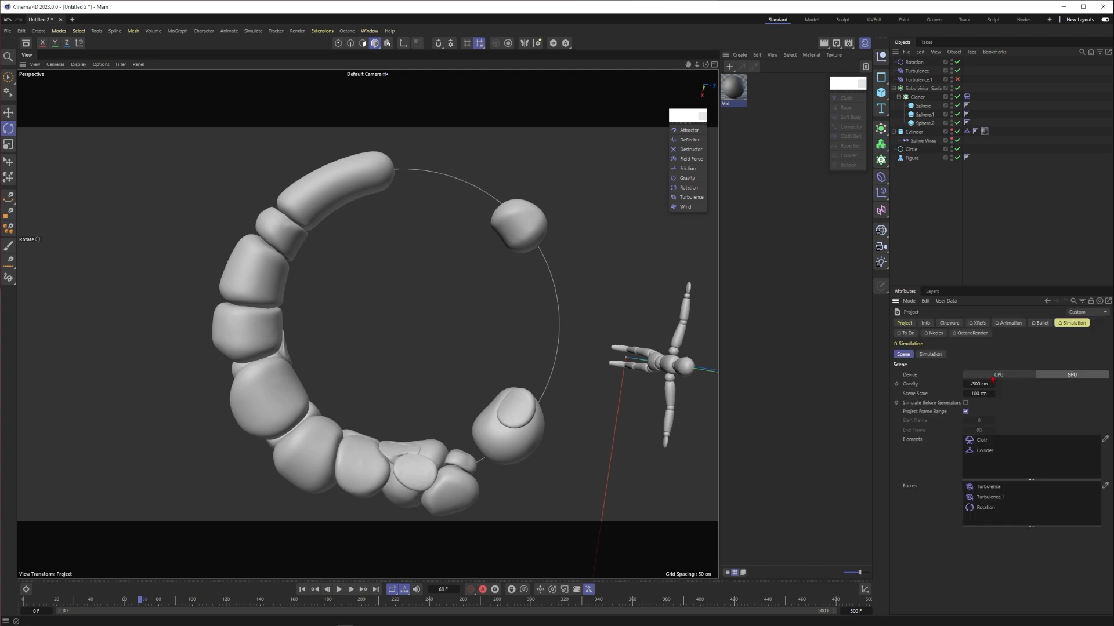
left_click(931, 354)
left_click(965, 403)
type("40")
key("Return")
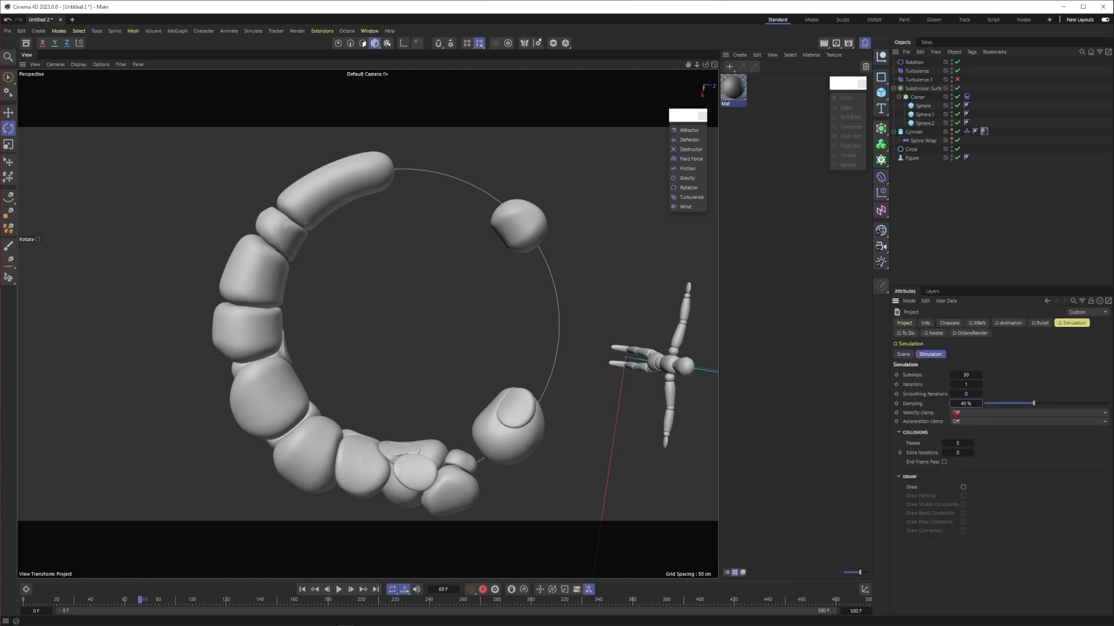
- Set the Segments of all three spheres in the Cloner to 40
left_click(925, 123)
left_click(923, 106, "shift")
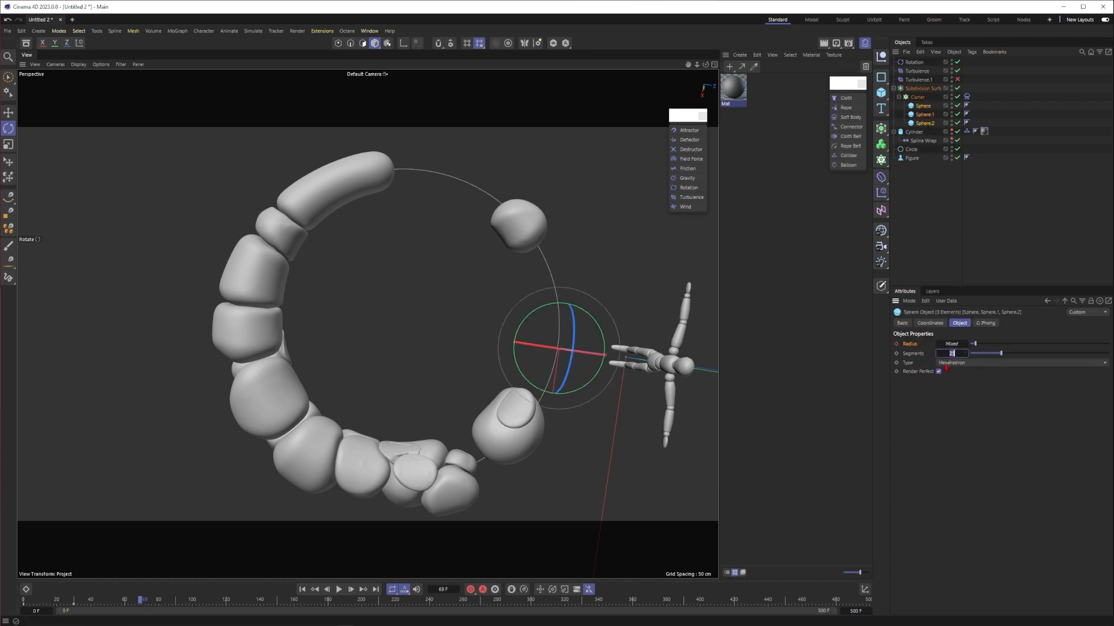
type("40")
key("Return")
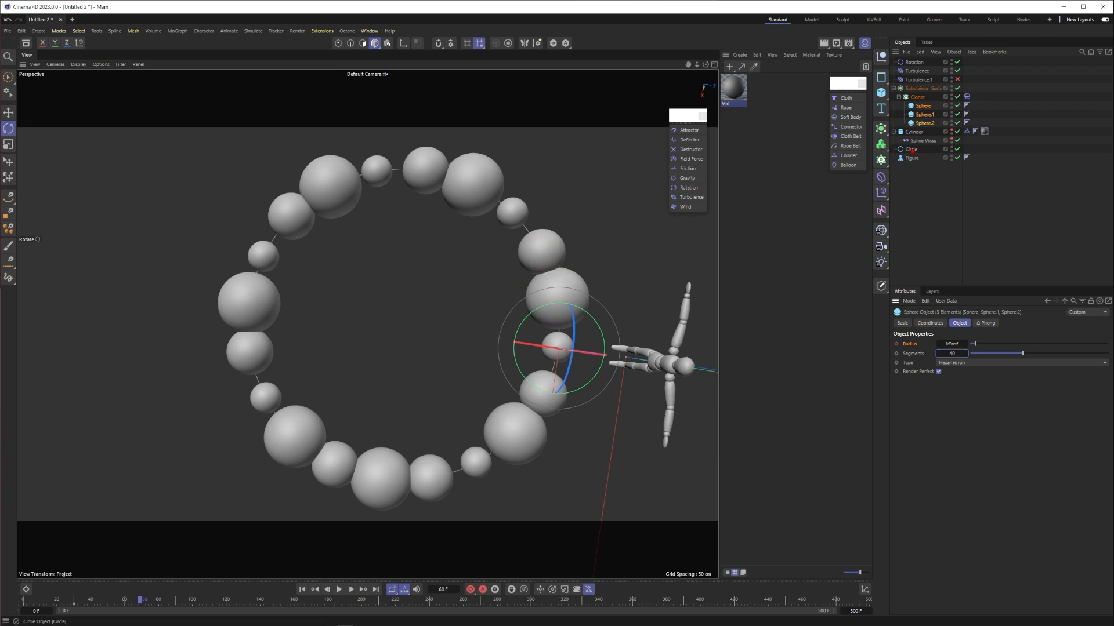
- Check the Softness and Target Length in the soft body settings of the Cloner's Cloth tag
left_click(980, 203)
left_click(967, 97)
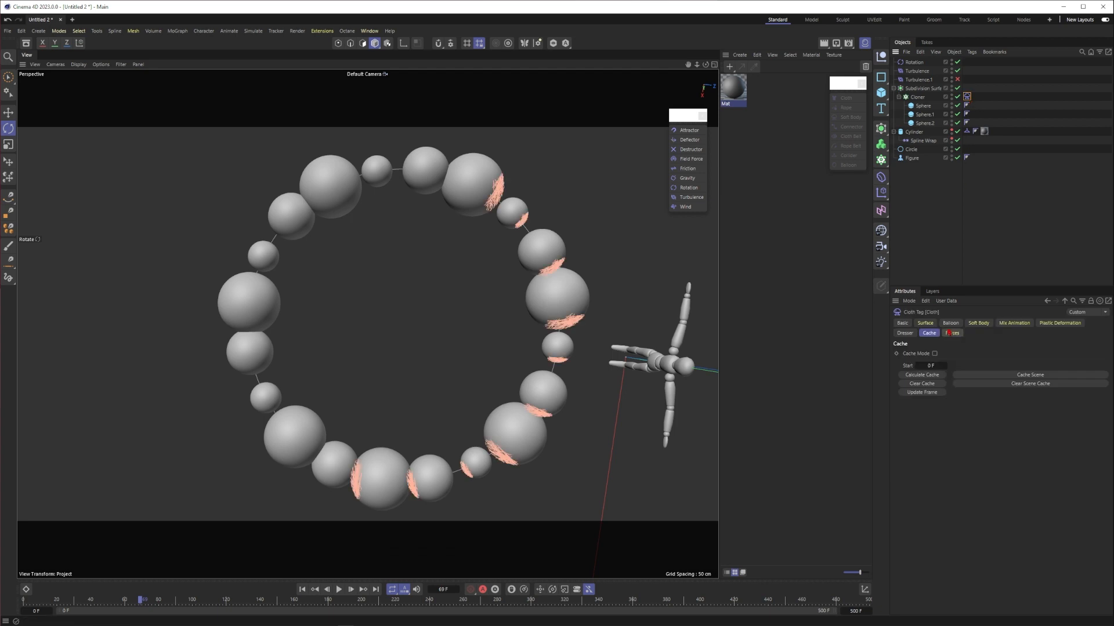
left_click(979, 323)
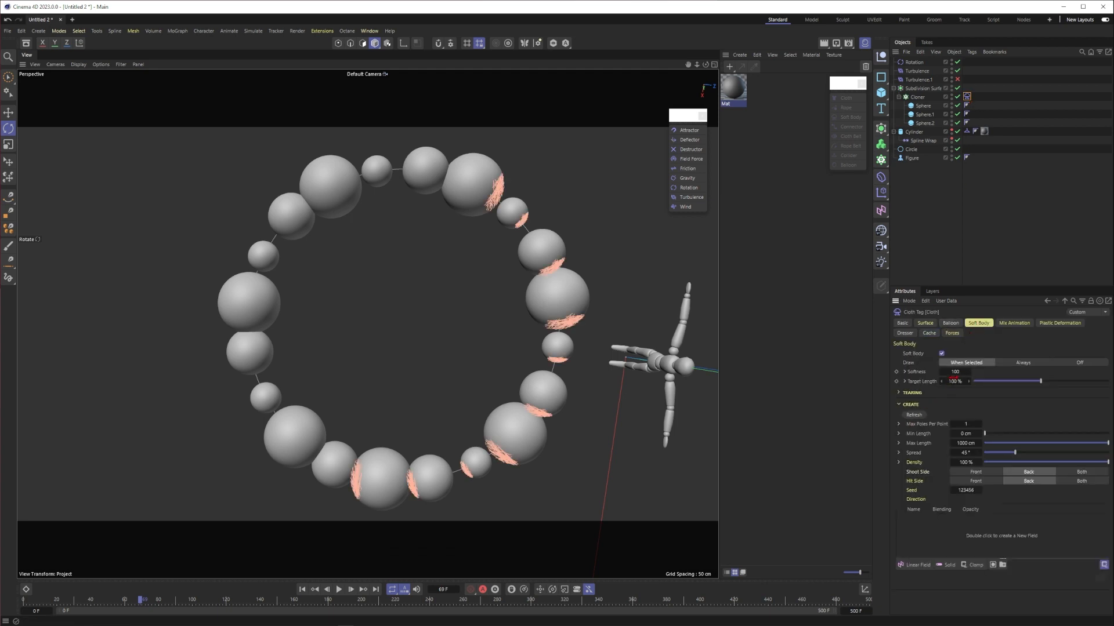
left_click(953, 376)
key("Return")
- Set the project's end frame to 400 and calculate the simulation cache in the Cloner's Cloth tag
left_click(961, 273)
left_click(967, 97)
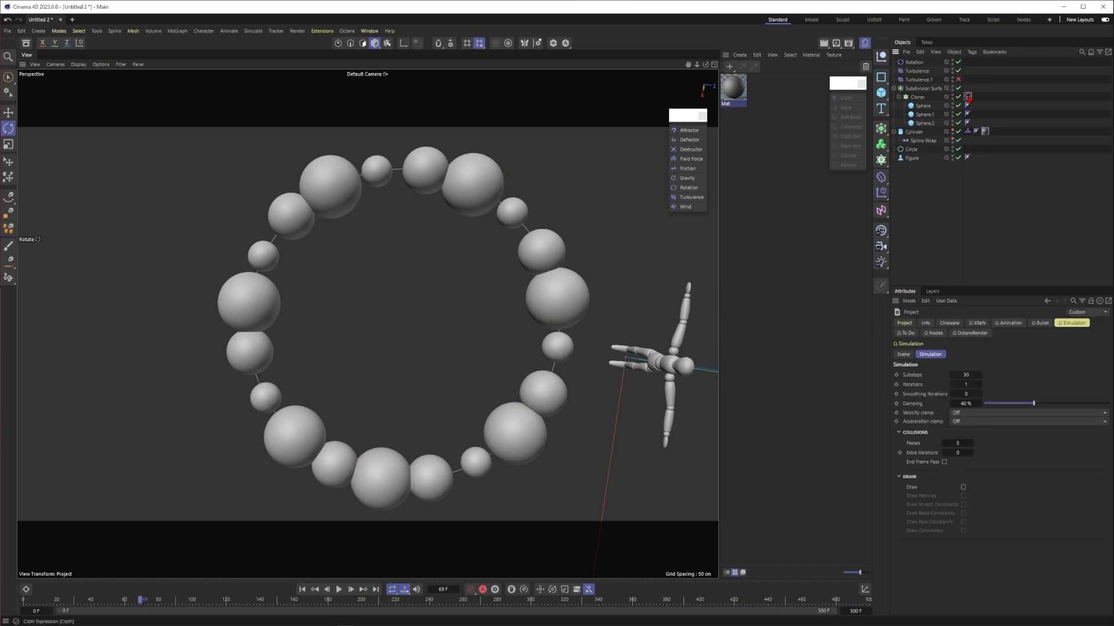
left_click(928, 333)
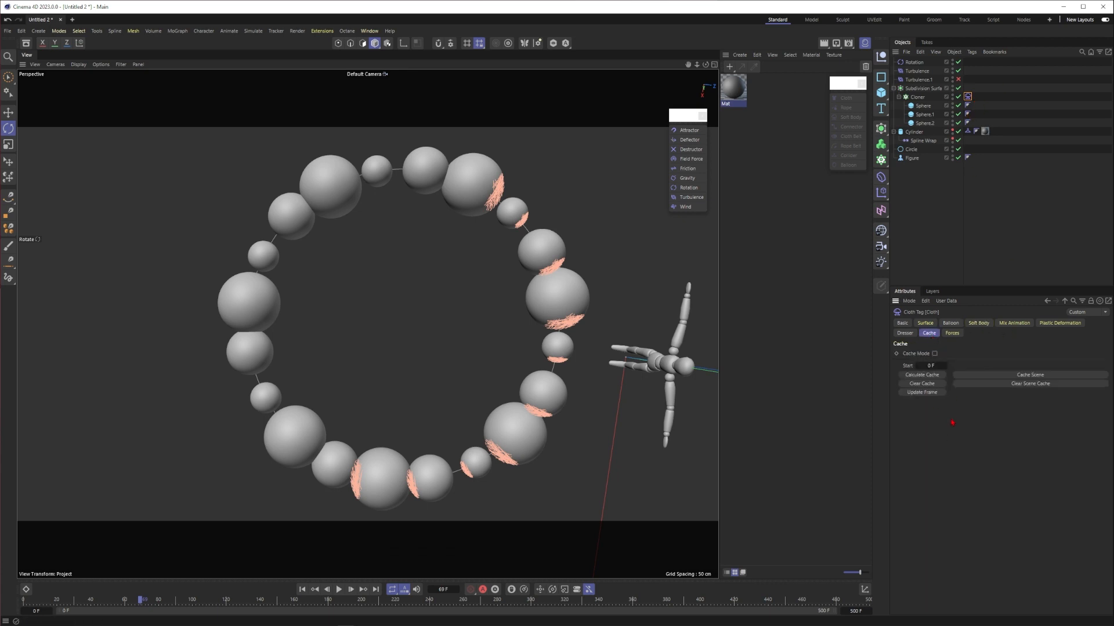
double_click(856, 612)
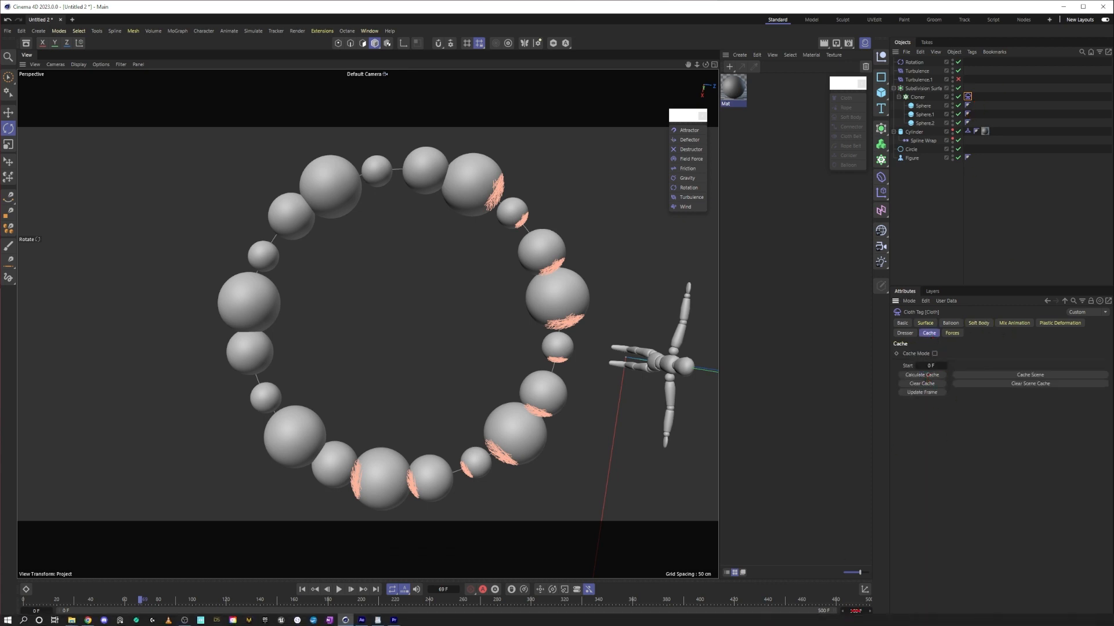
type("400")
key("Return")
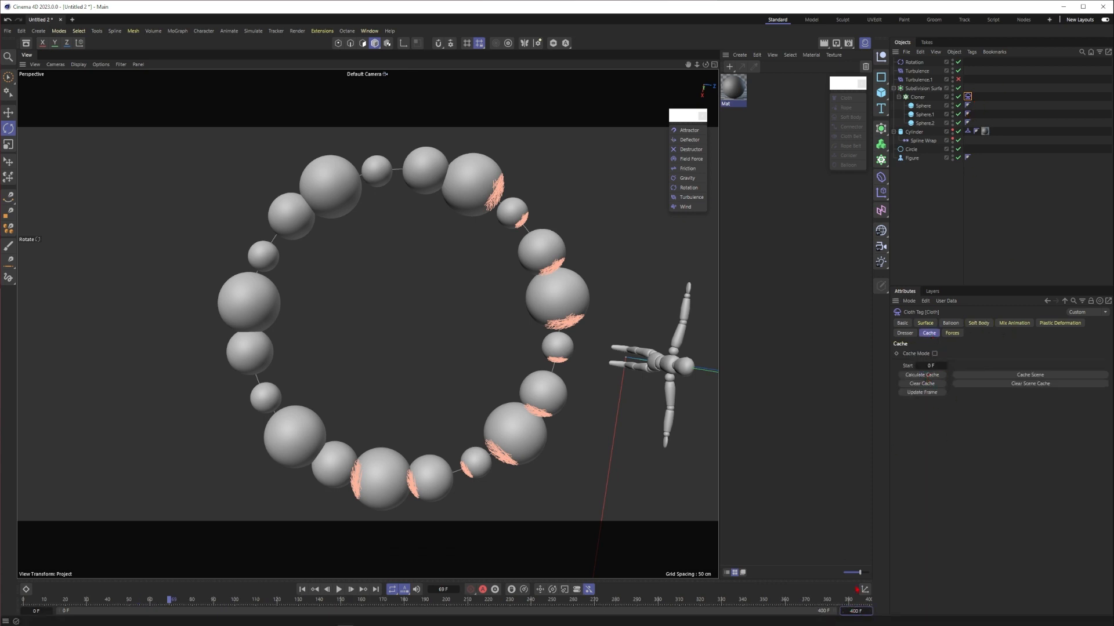
left_click(922, 375)
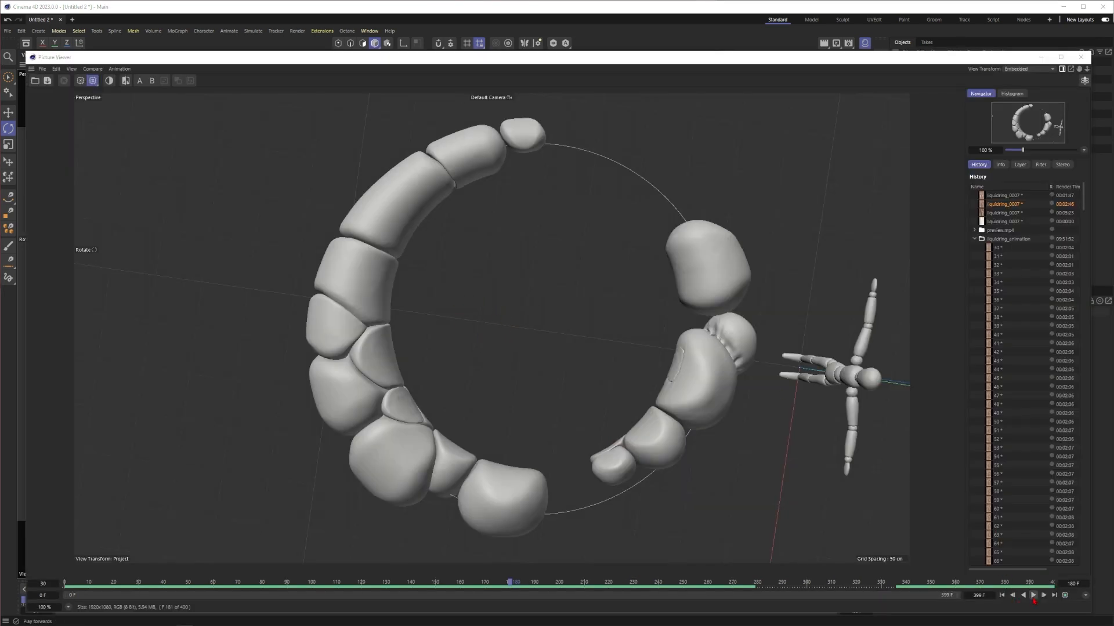
- Play the rendered preview of the sphere simulation in the Picture Viewer and pause it to examine the motion
left_click(482, 59)
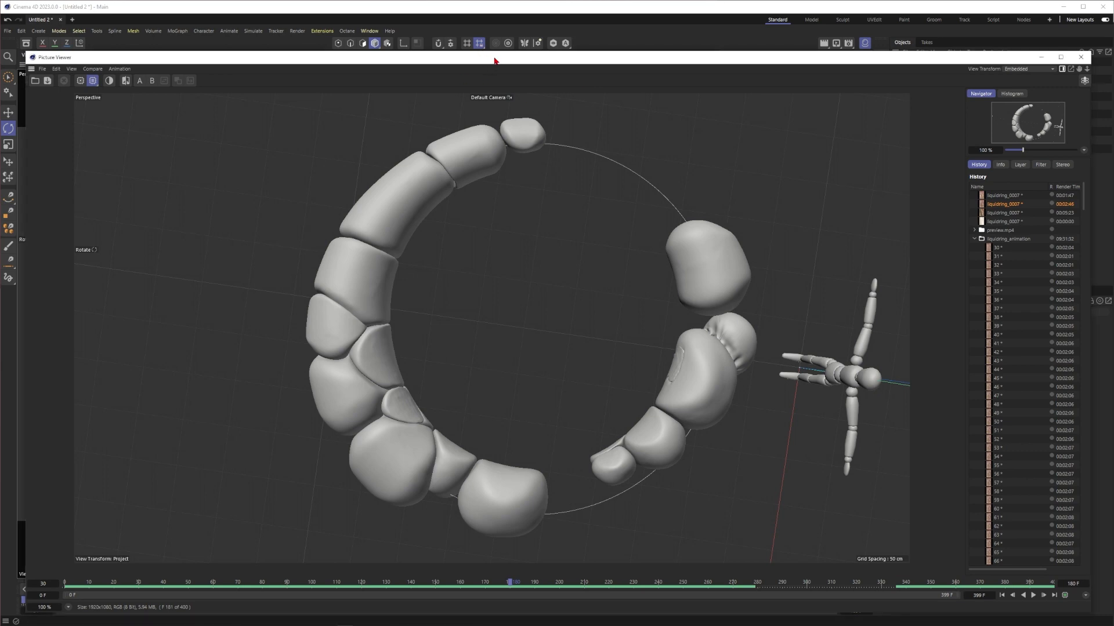
left_click_drag(495, 60, 499, 53)
left_click(1027, 583)
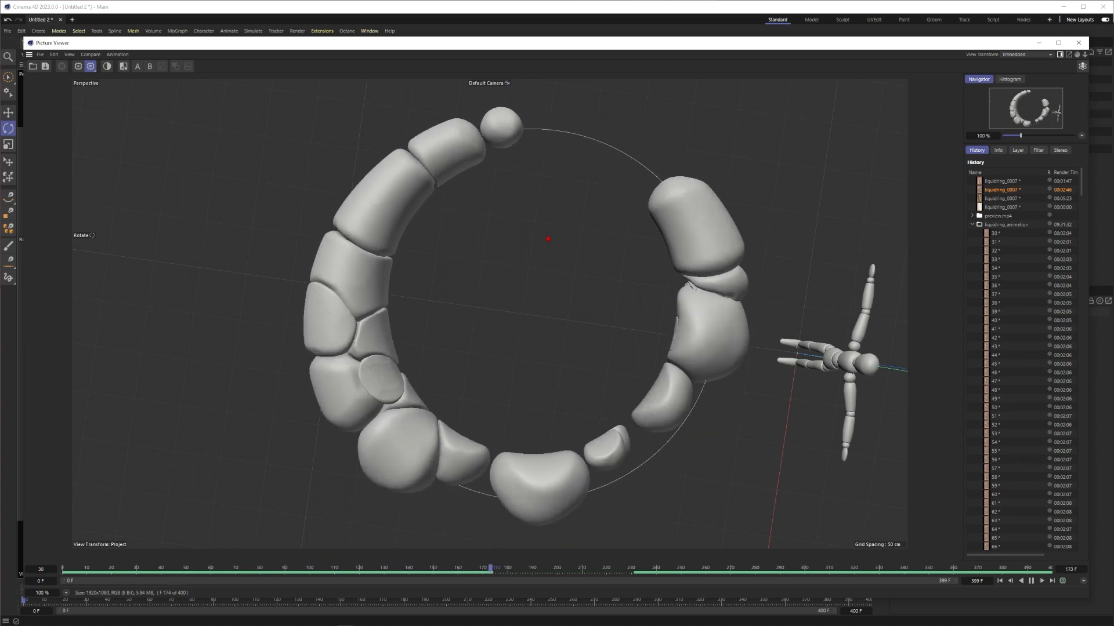
left_click_drag(877, 42, 711, 39)
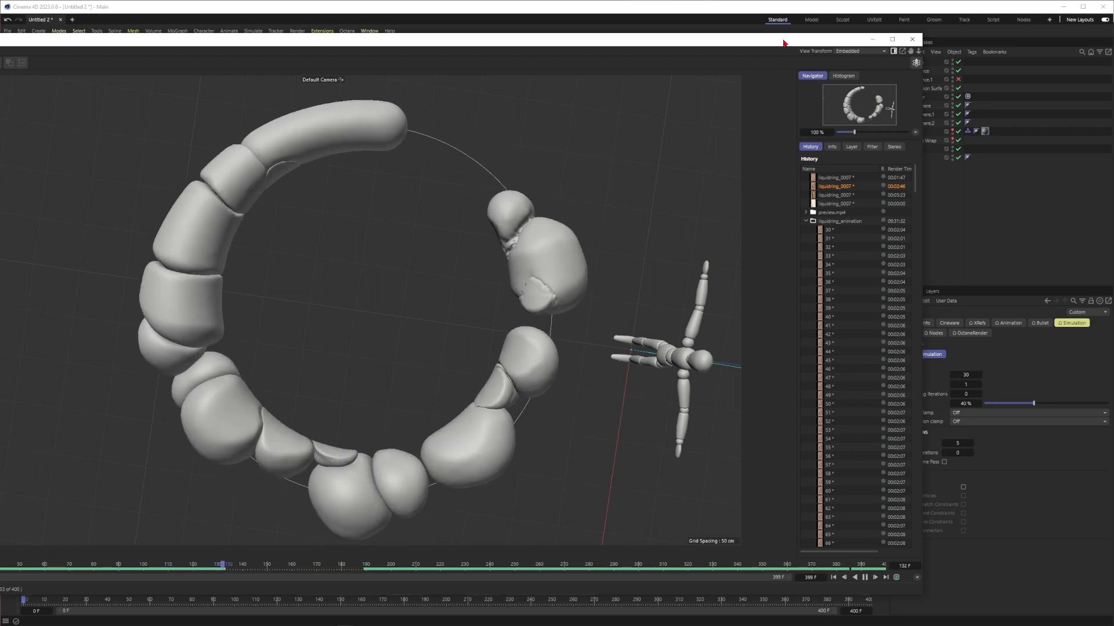
left_click_drag(783, 41, 729, 42)
left_click_drag(630, 43, 856, 57)
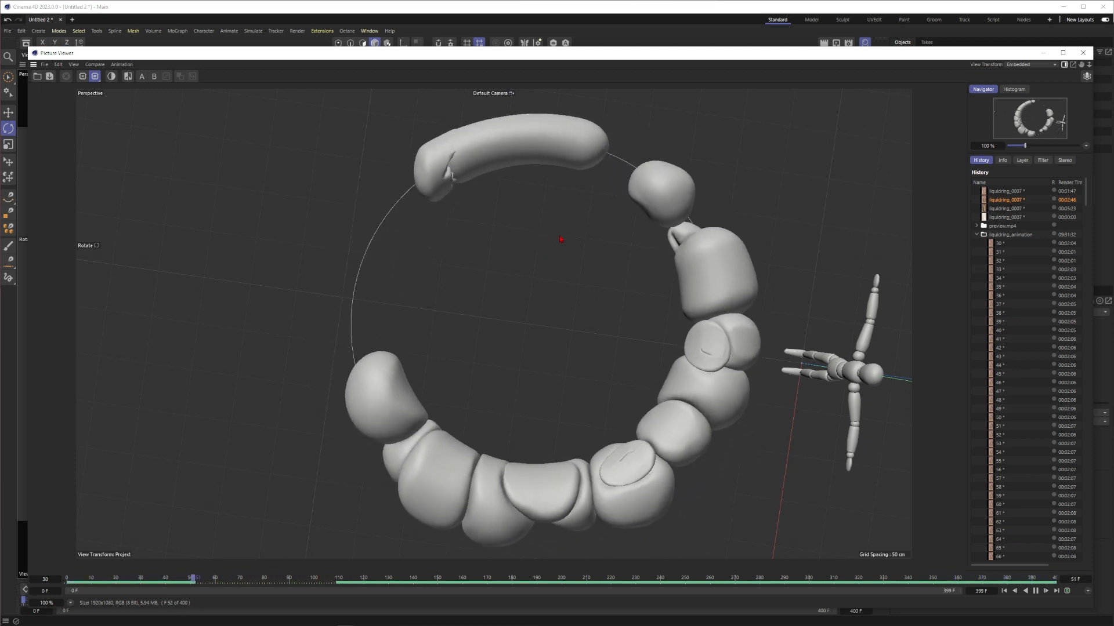
left_click(1025, 591)
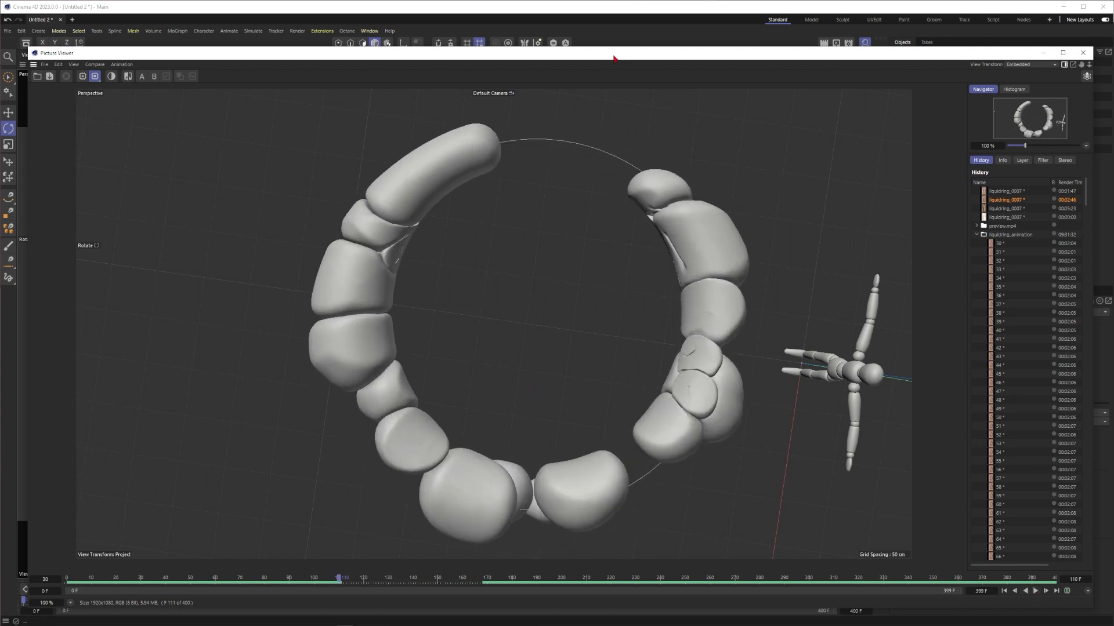
- Scrub the preview to frames 170, 149 and 286 to examine how the spheres deform and intersect, and resume playback
left_click_drag(613, 57, 676, 39)
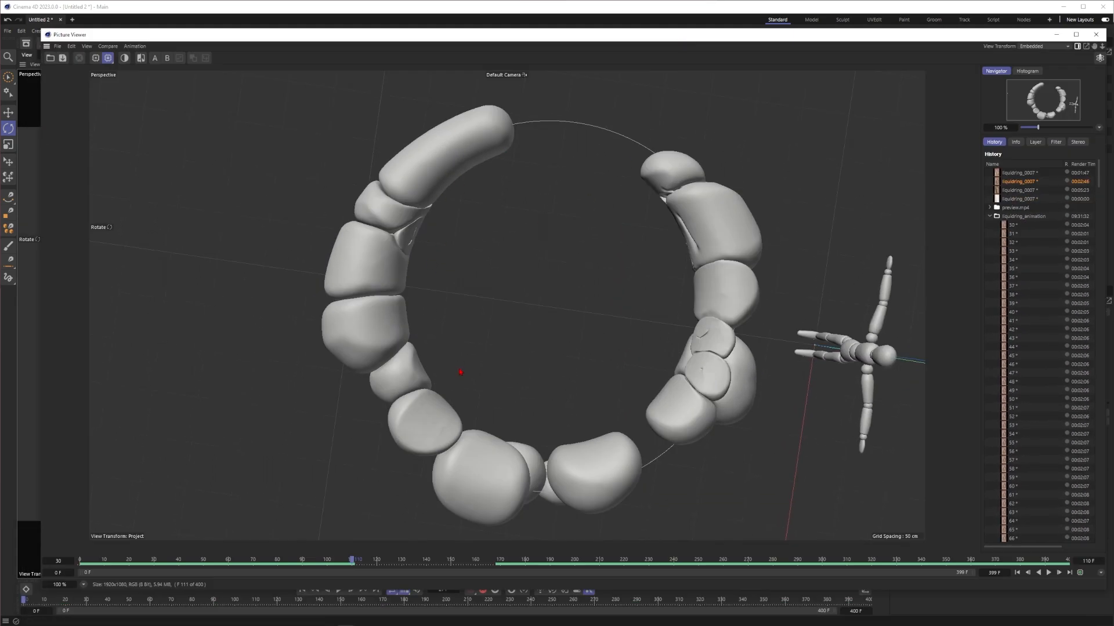
left_click_drag(341, 561, 525, 543)
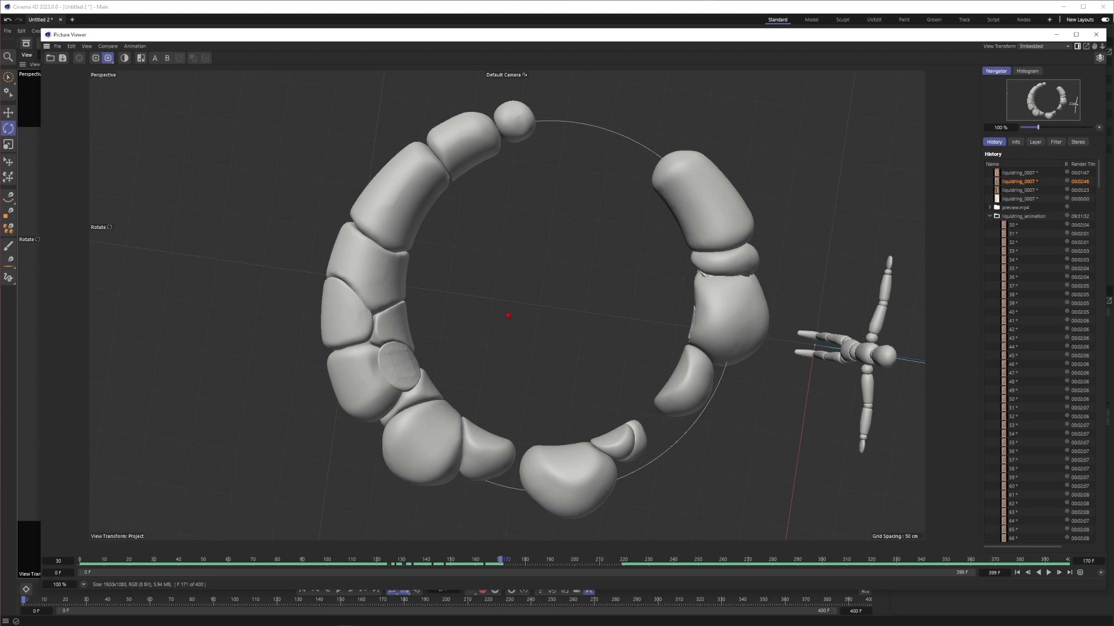
left_click_drag(605, 44, 559, 248)
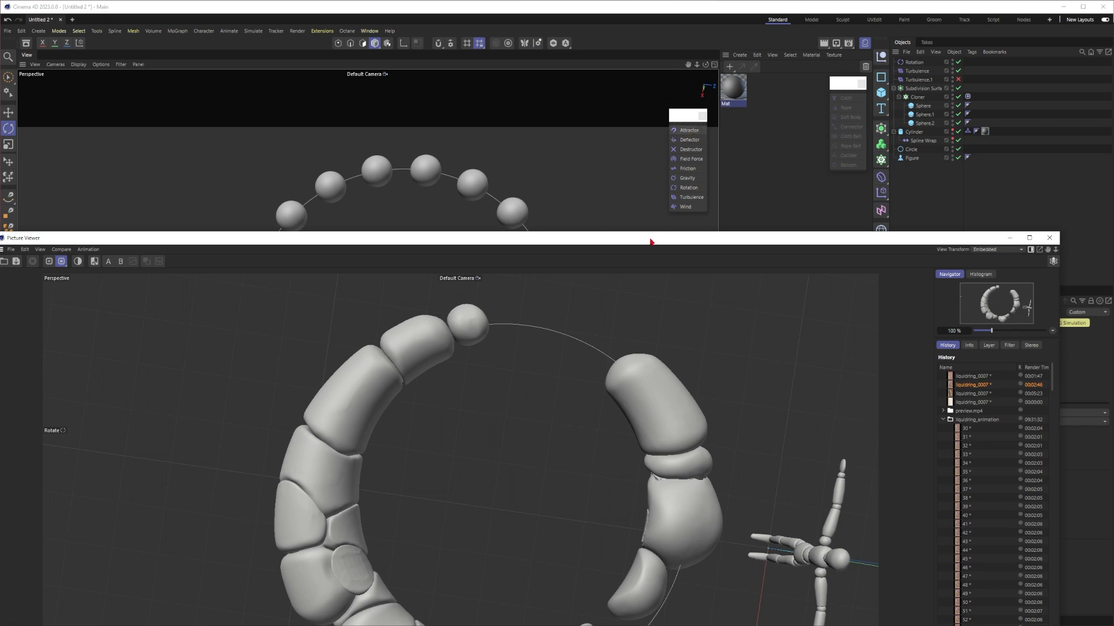
left_click_drag(650, 241, 719, 91)
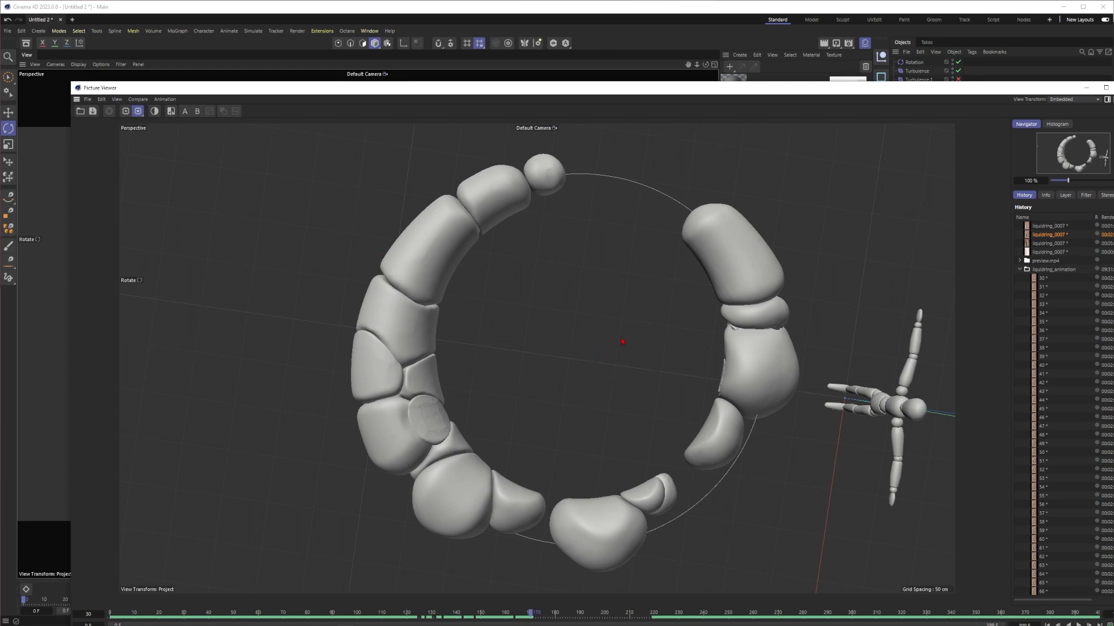
left_click_drag(676, 91, 653, 46)
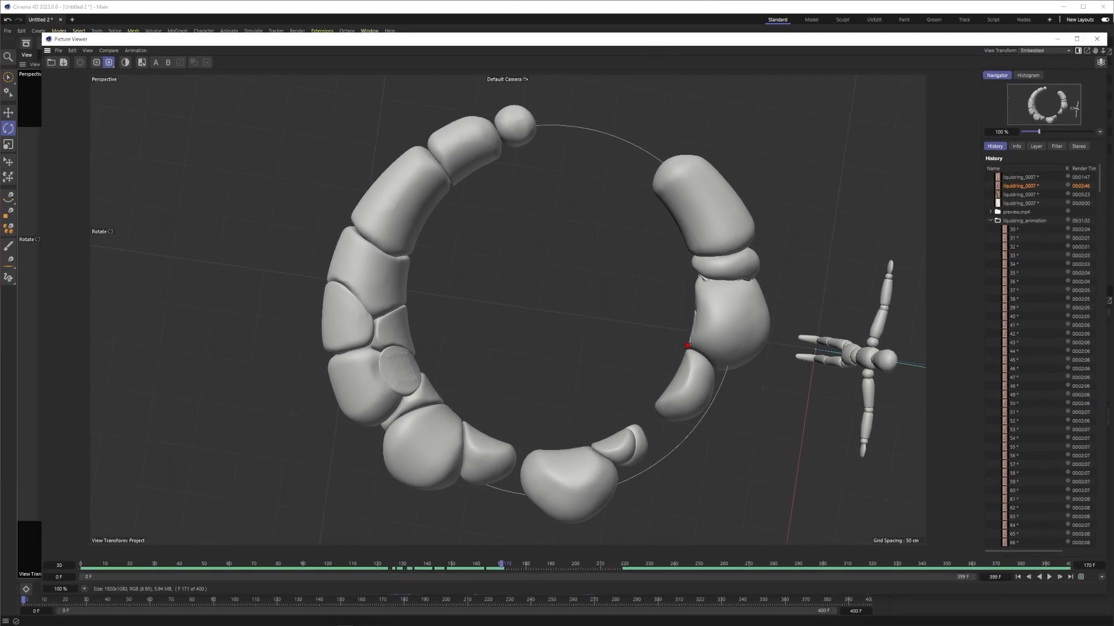
left_click_drag(477, 563, 450, 563)
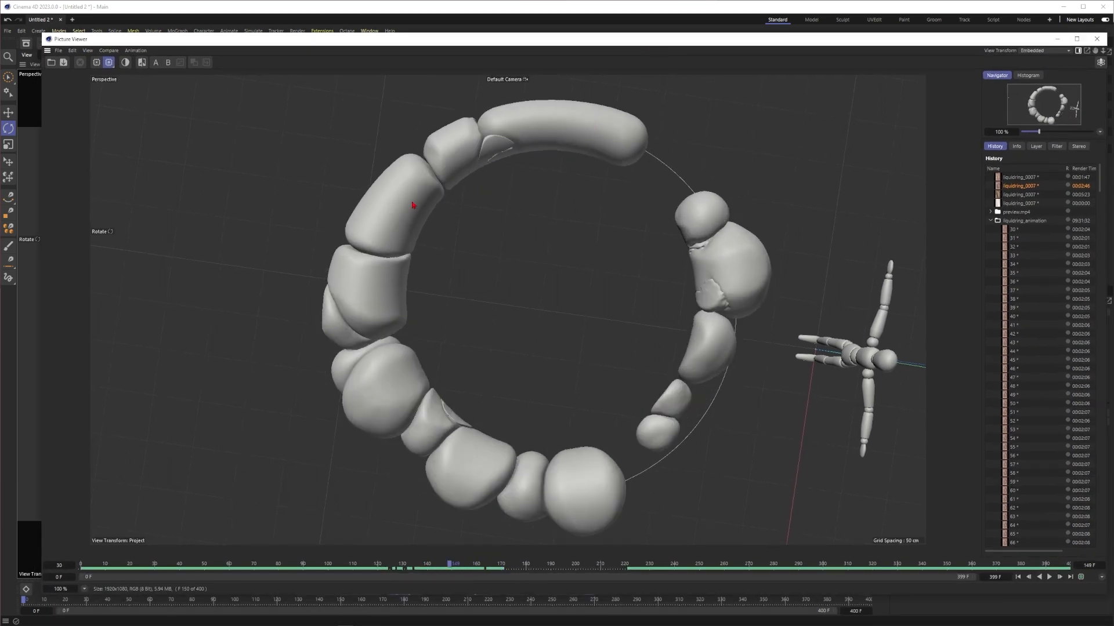
left_click_drag(596, 567, 672, 568)
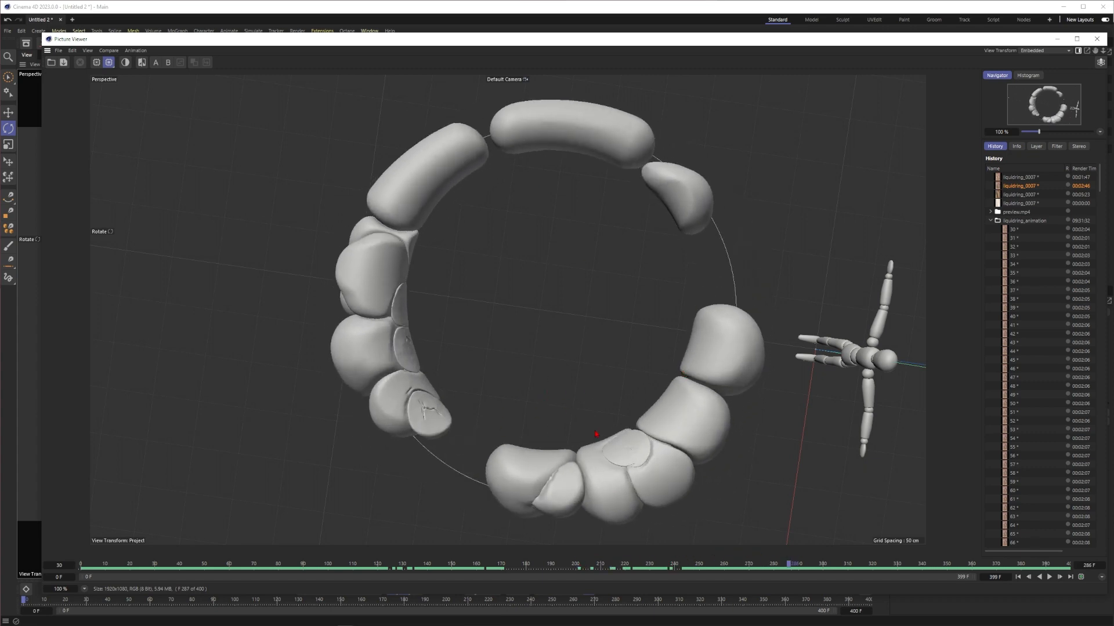
mouse_move(340, 621)
left_click(1049, 577)
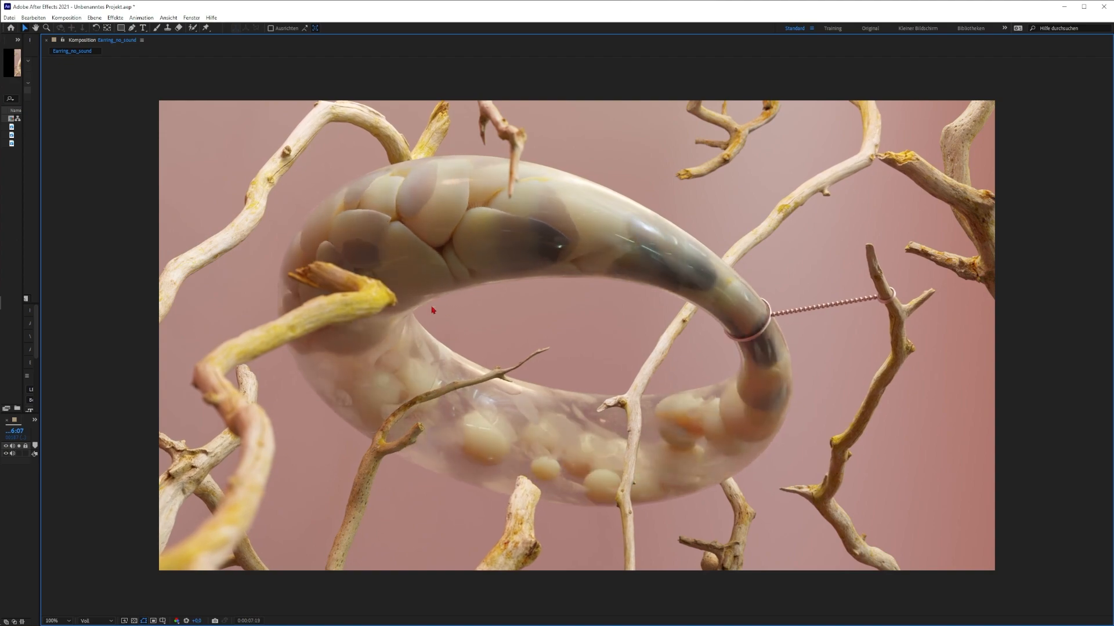
- Switch to the browser and look through the membership levels on the 3dbonfire Patreon page
left_click(58, 27)
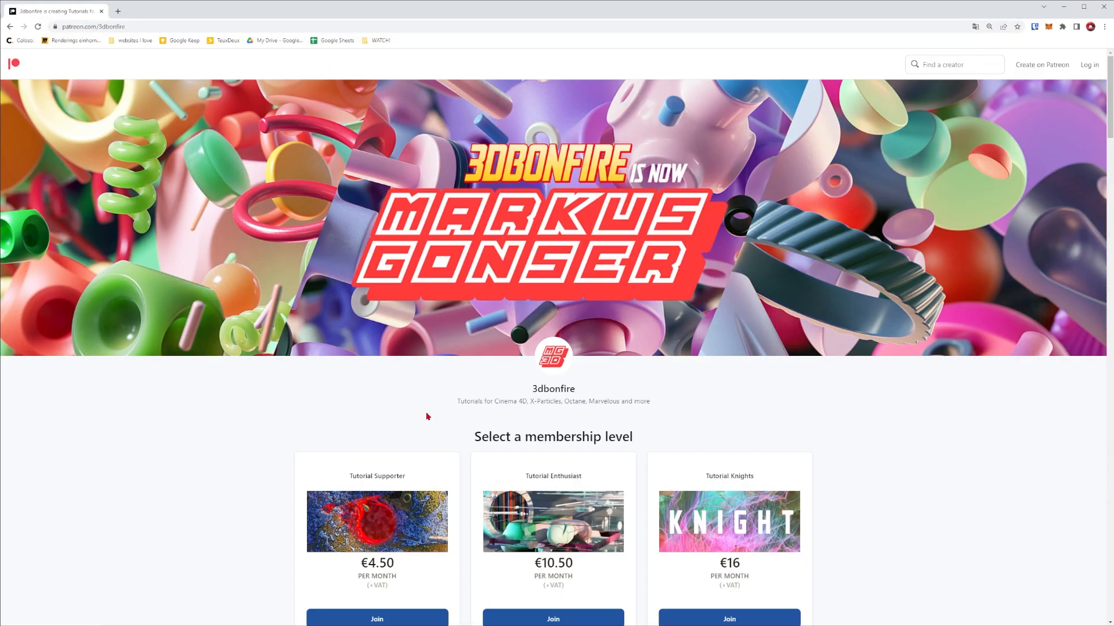
scroll(495, 410, "down", 3)
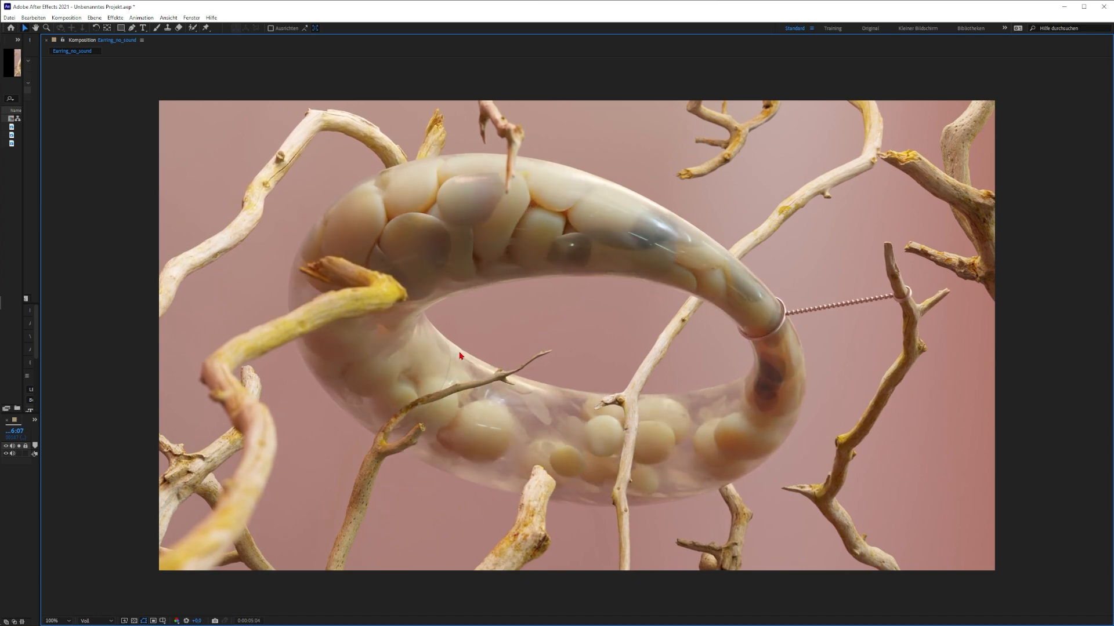